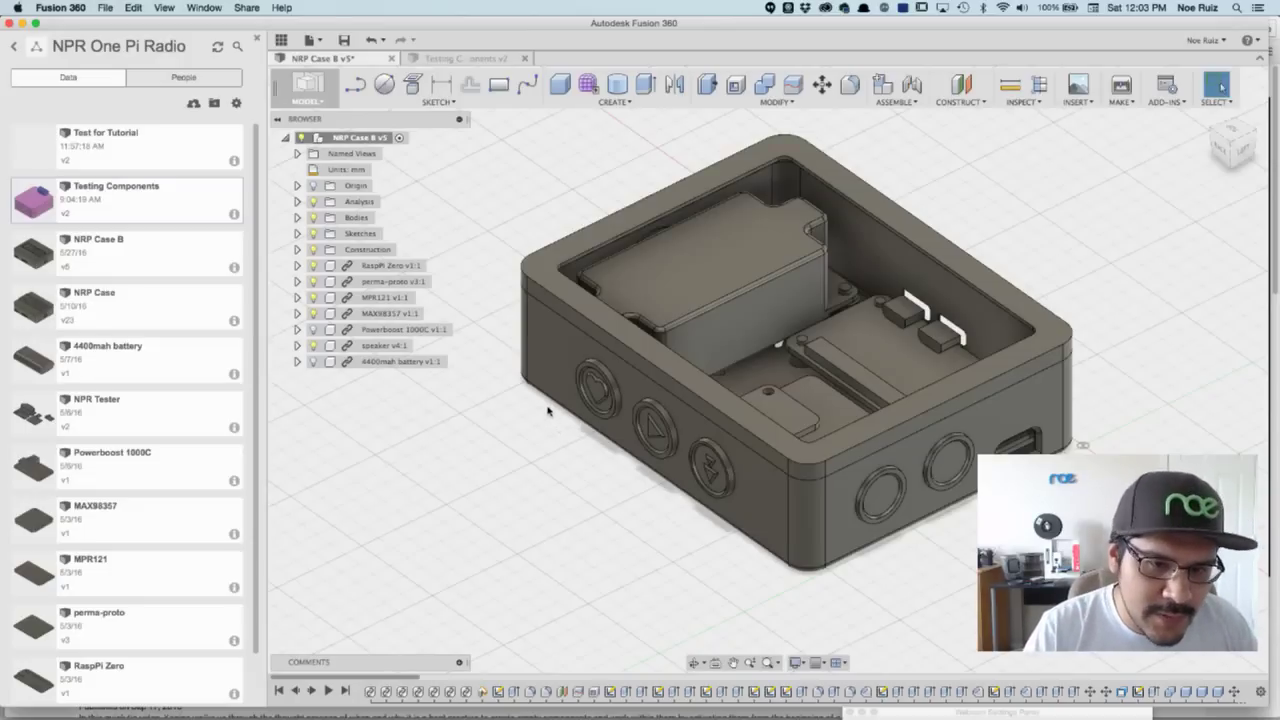
# Step: Bring up the macOS app switcher from the NPR Case B v5 design
pyautogui.press('super+Tab')
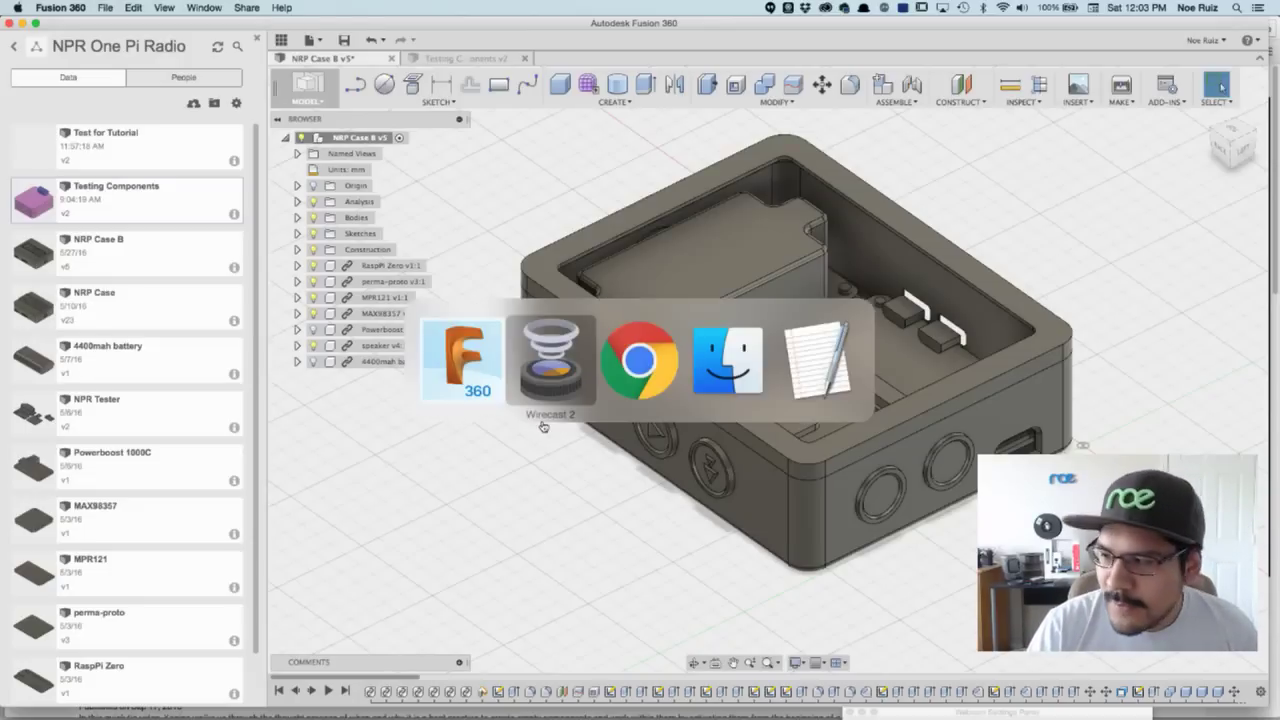
# Step: In Chrome, browse the YouTube comments and Learn tutorials forum post, ending on the components-and-bodies blog
pyautogui.press('super+Tab')
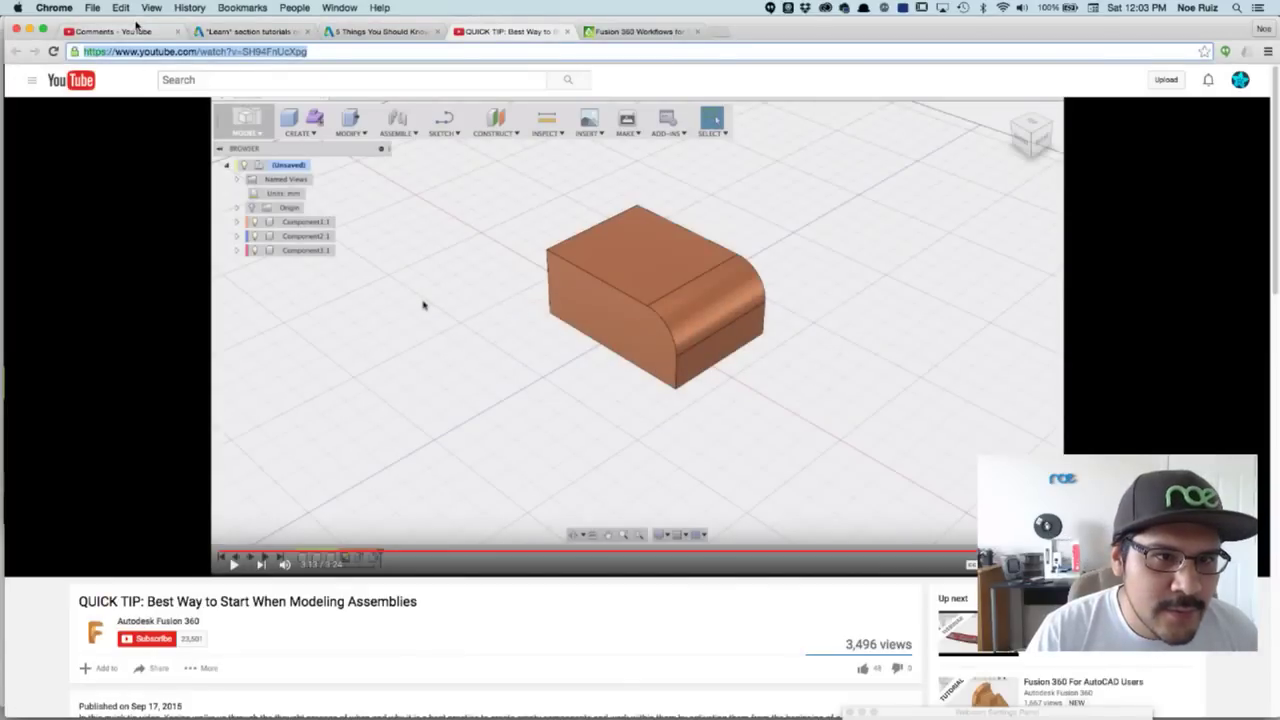
pyautogui.click(136, 26)
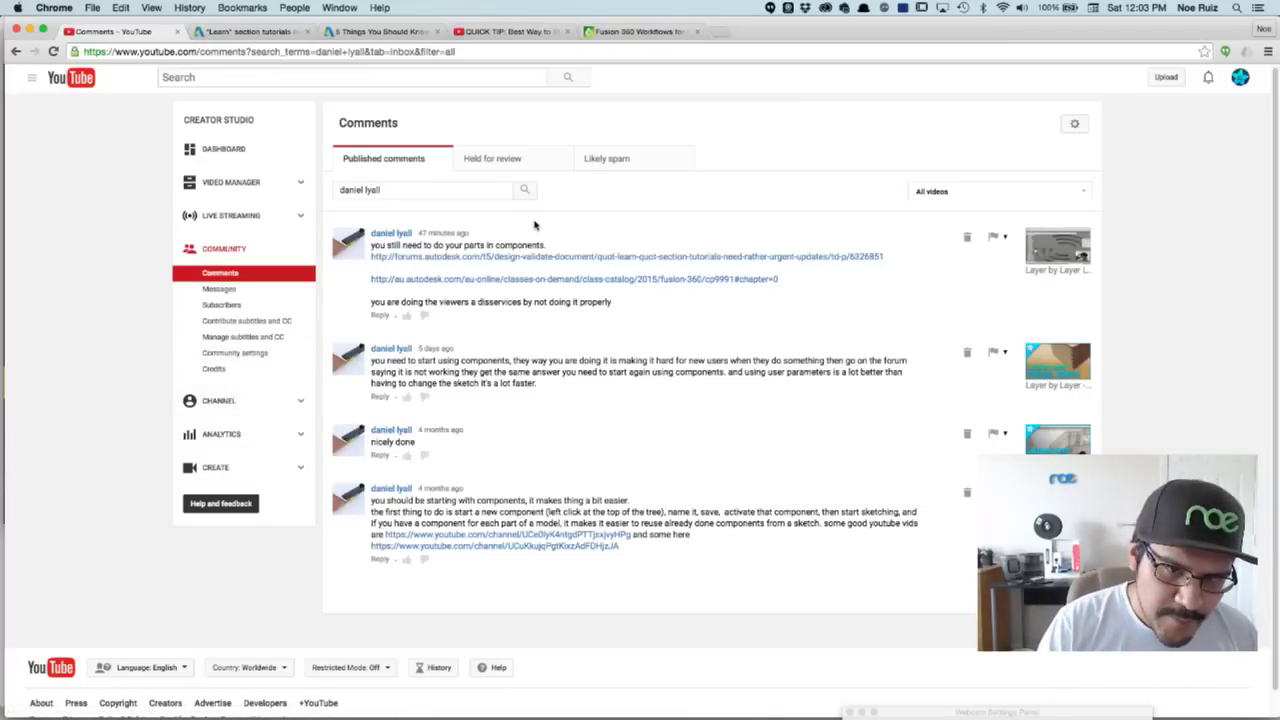
pyautogui.click(258, 32)
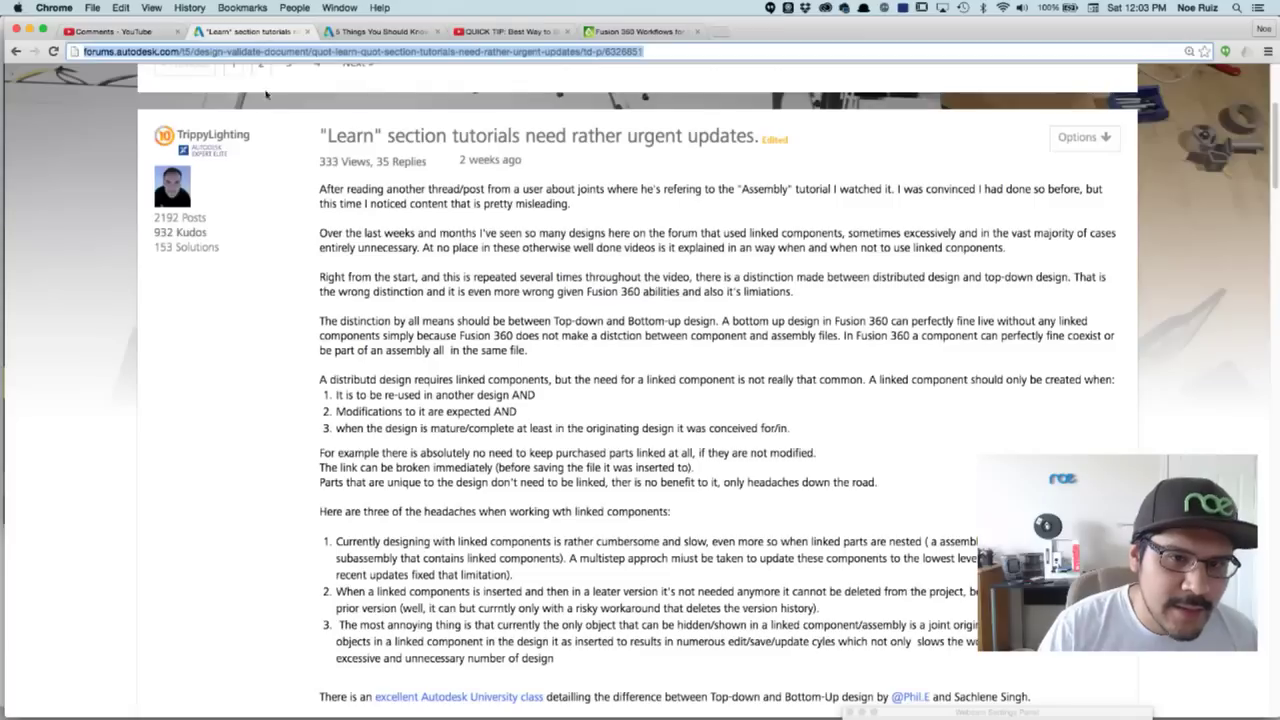
pyautogui.scroll(2, 379, 233)
pyautogui.click(369, 268)
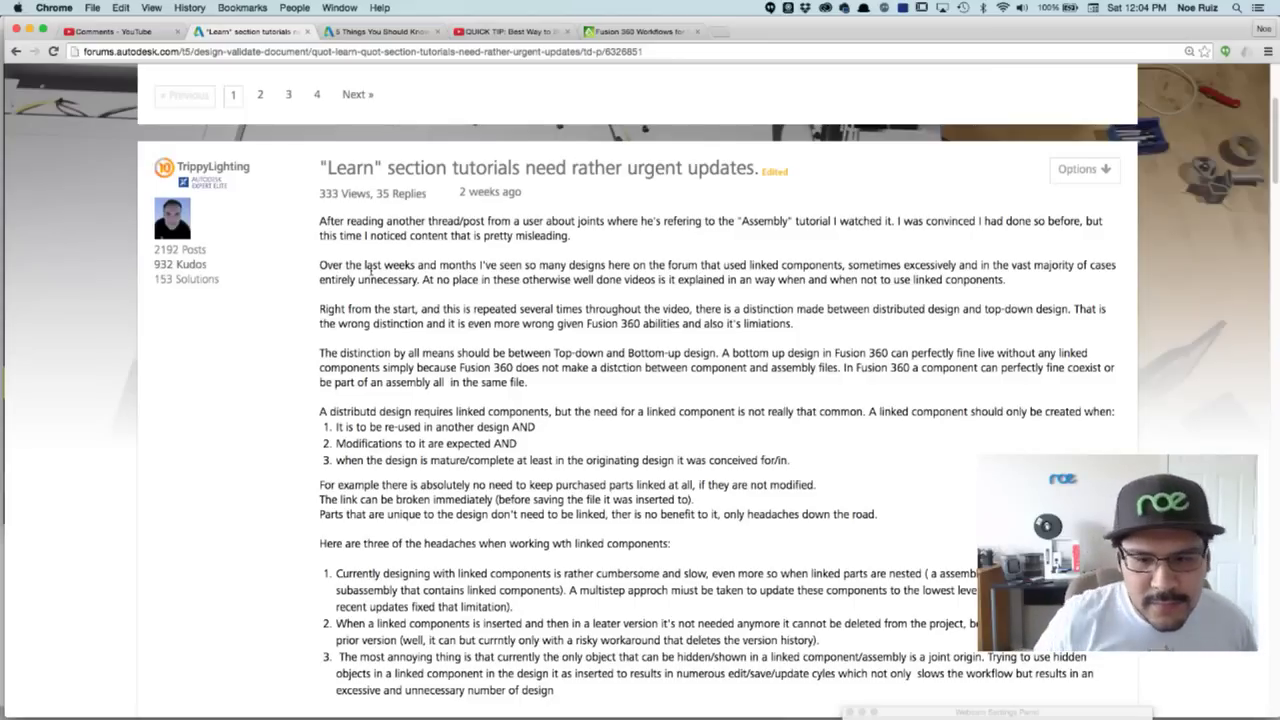
pyautogui.click(380, 31)
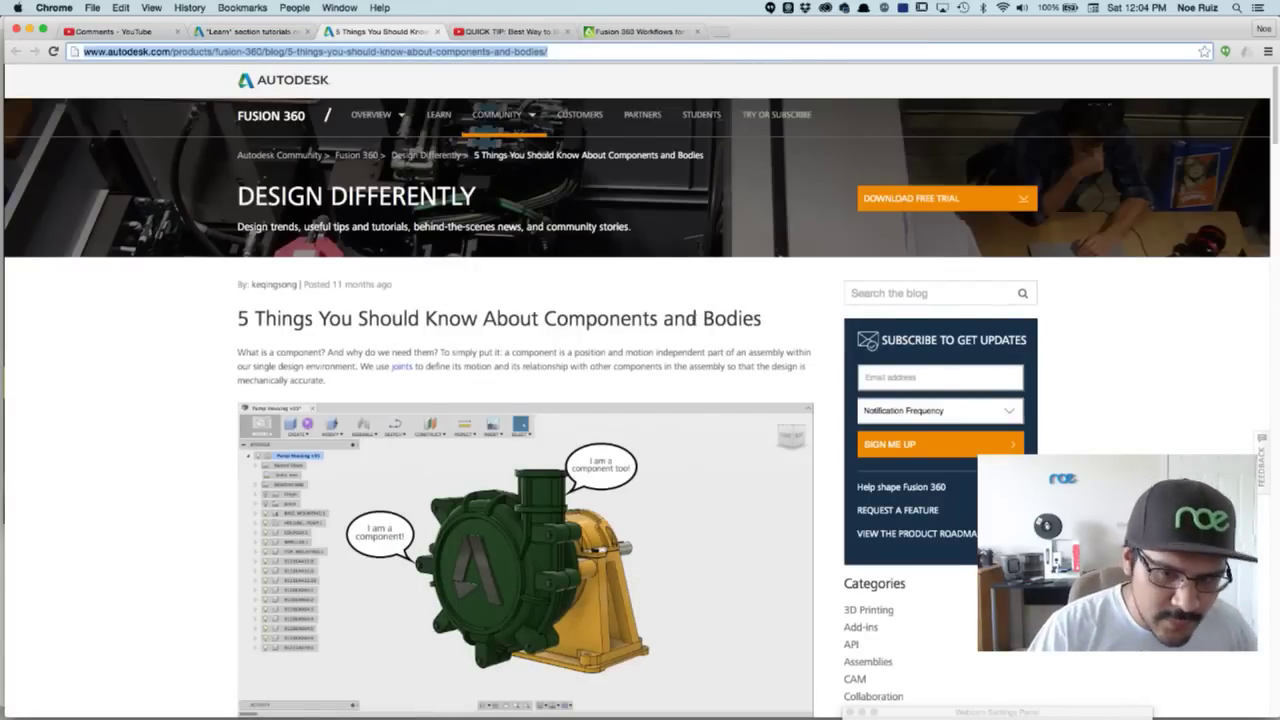
# Step: Scroll through the blog article, then scroll down the QUICK TIP assembly video page
pyautogui.scroll(-10, 650, 332)
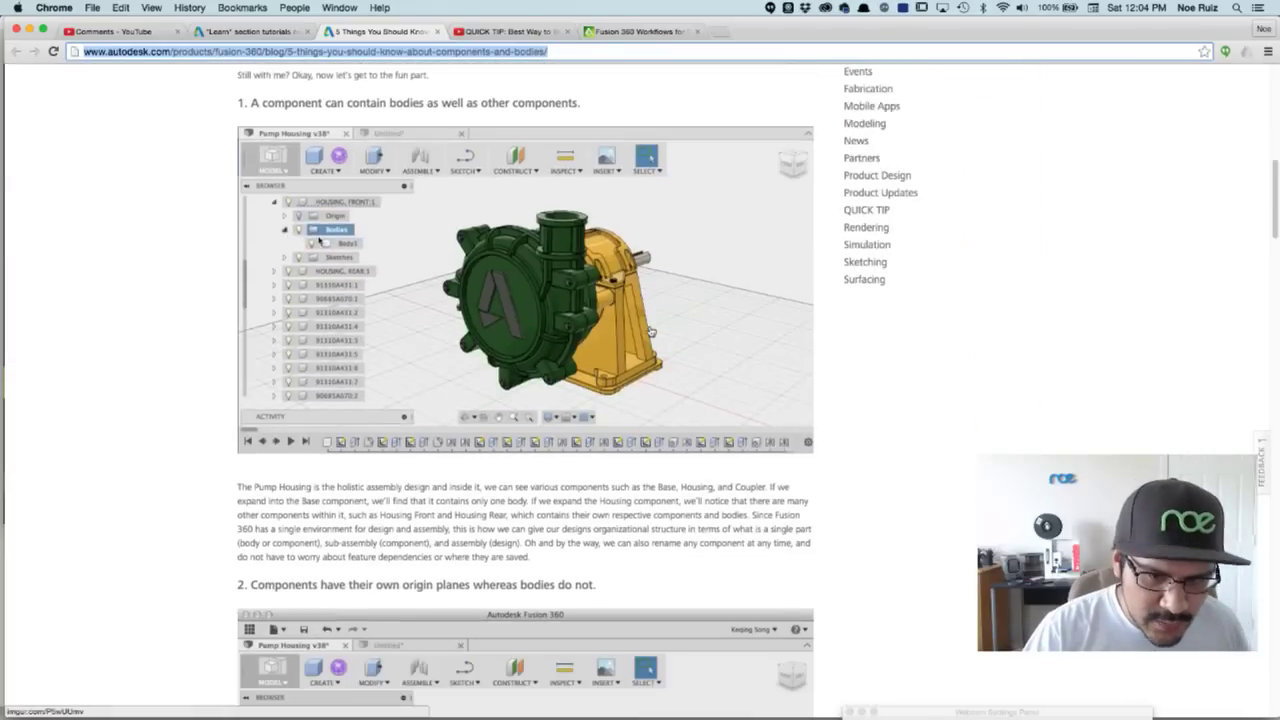
pyautogui.scroll(-6, 650, 332)
pyautogui.scroll(5, 650, 328)
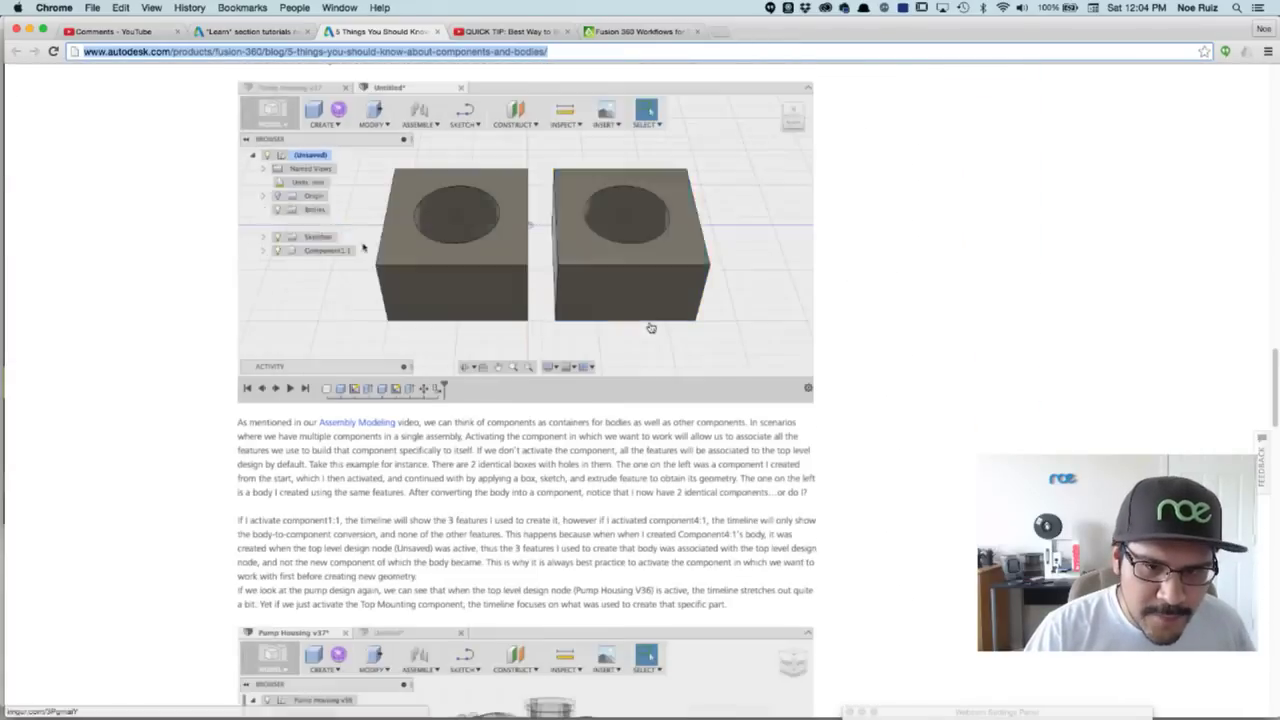
pyautogui.scroll(-2, 650, 328)
pyautogui.click(491, 33)
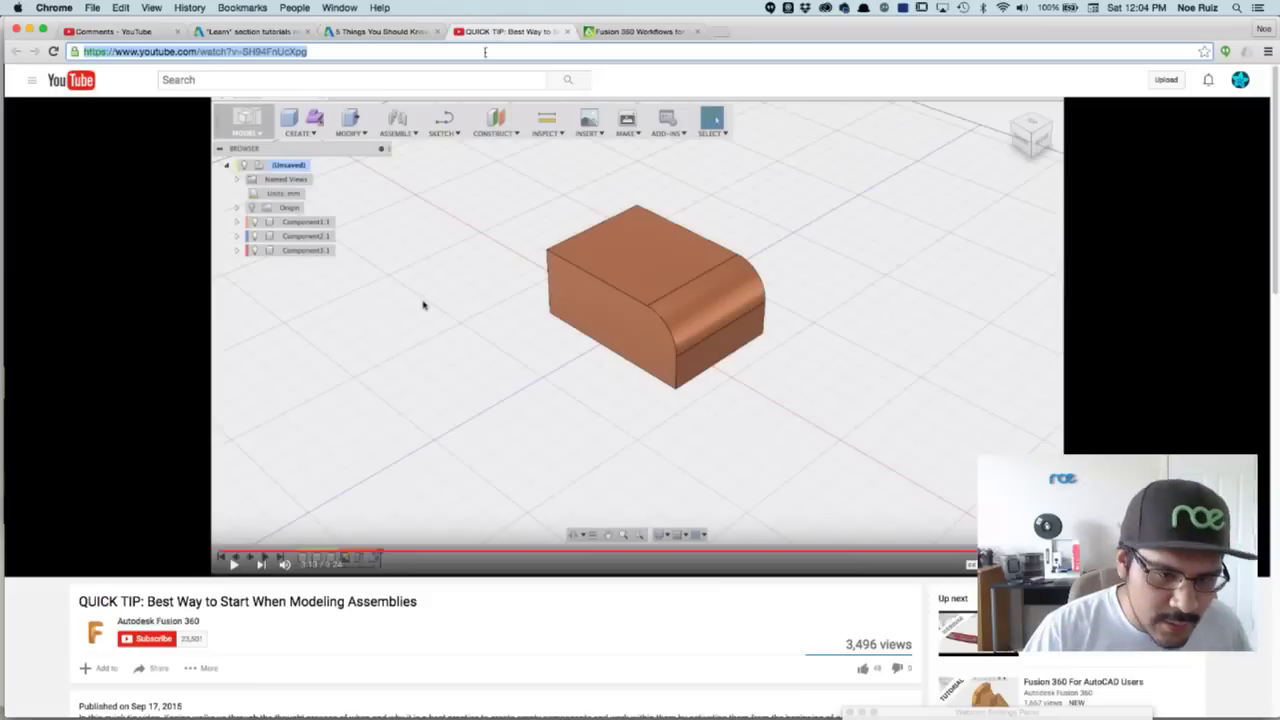
pyautogui.scroll(-1, 363, 484)
pyautogui.scroll(-2, 361, 487)
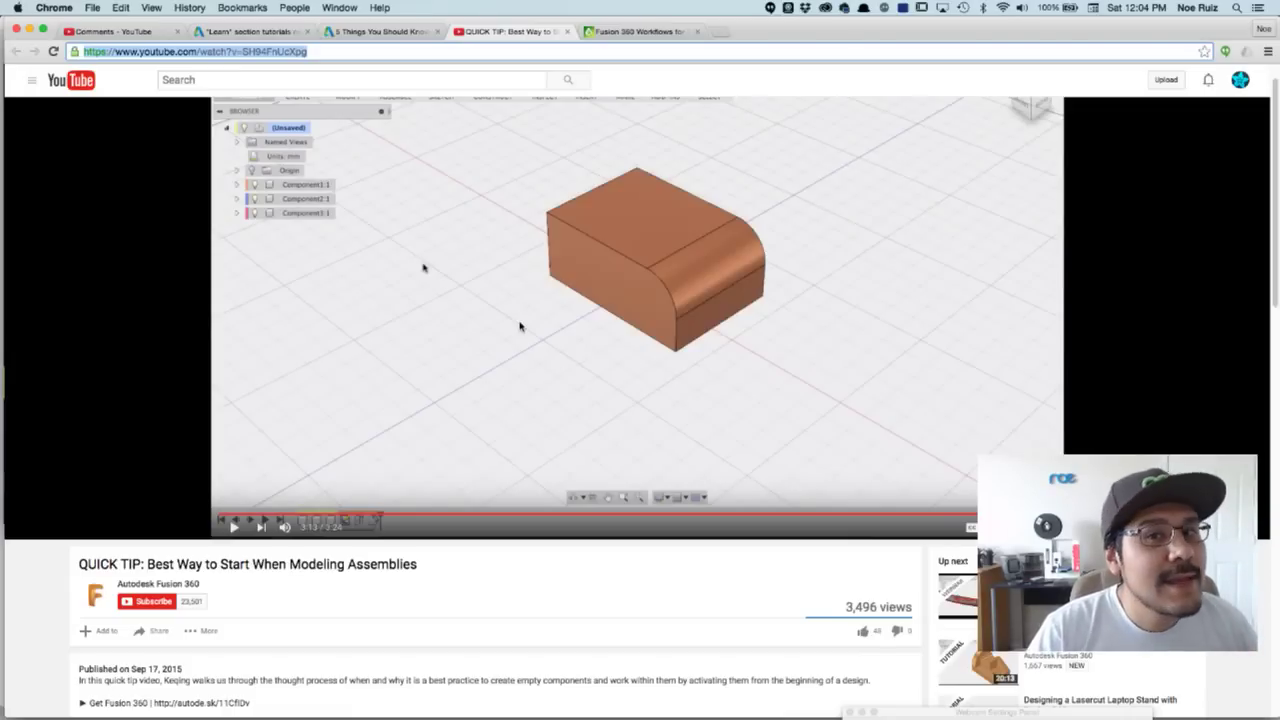
# Step: Back in Fusion 360, hide the five button bodies (button5 to button3) in the case
pyautogui.press('super+Tab')
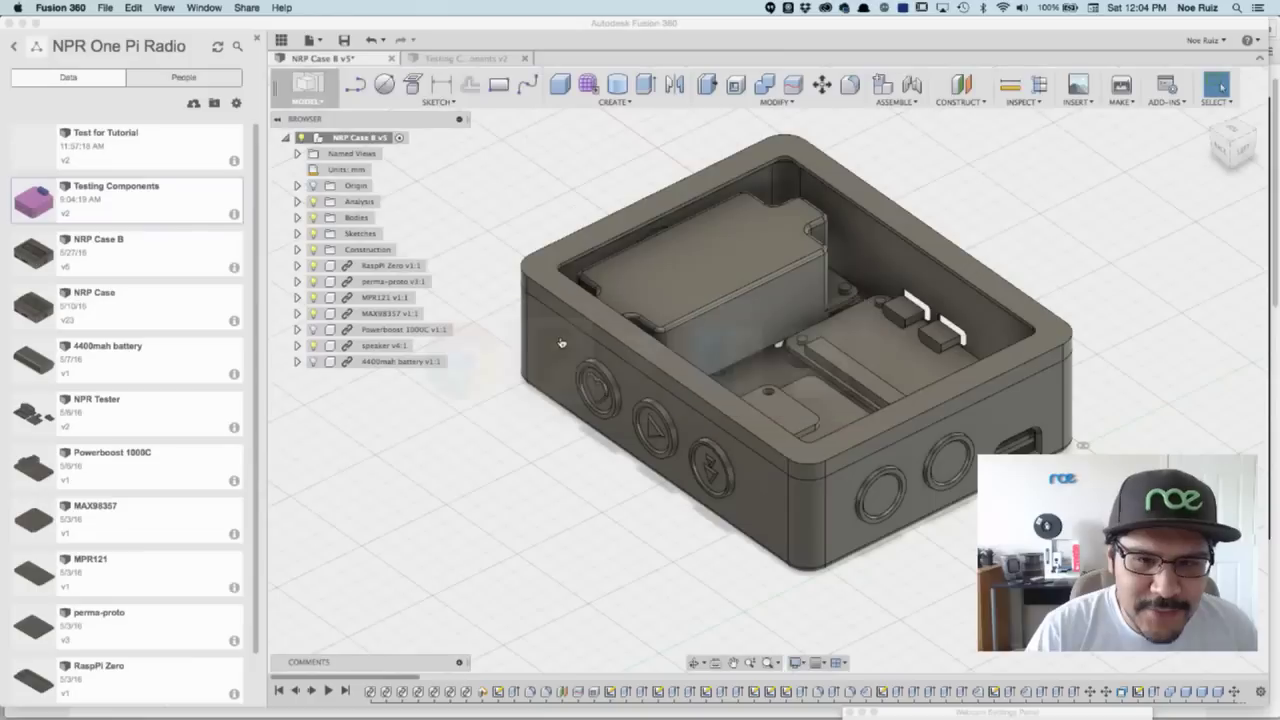
pyautogui.keyDown('shift'); pyautogui.moveTo(561, 343); pyautogui.dragTo(544, 228, button='middle'); pyautogui.keyUp('shift')
pyautogui.scroll(3, 561, 247)
pyautogui.scroll(-2, 561, 247)
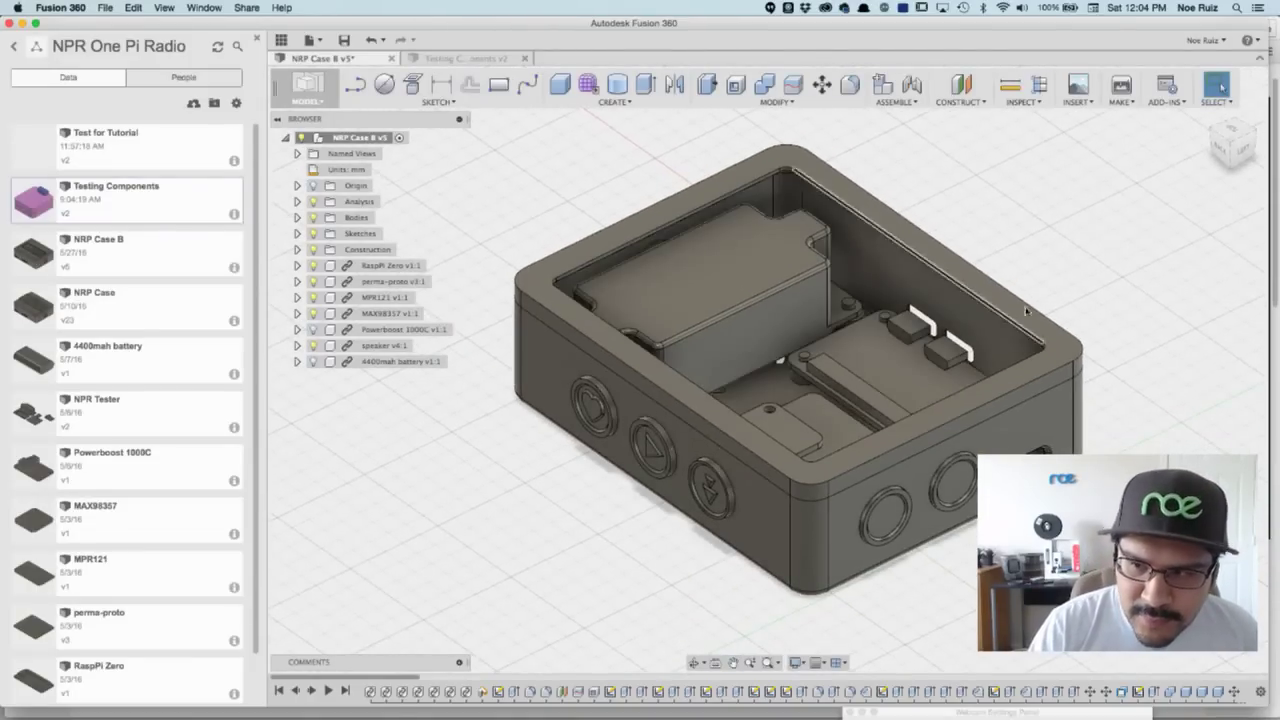
pyautogui.keyDown('shift'); pyautogui.moveTo(595, 500); pyautogui.dragTo(414, 263, button='middle'); pyautogui.keyUp('shift')
pyautogui.click(295, 218)
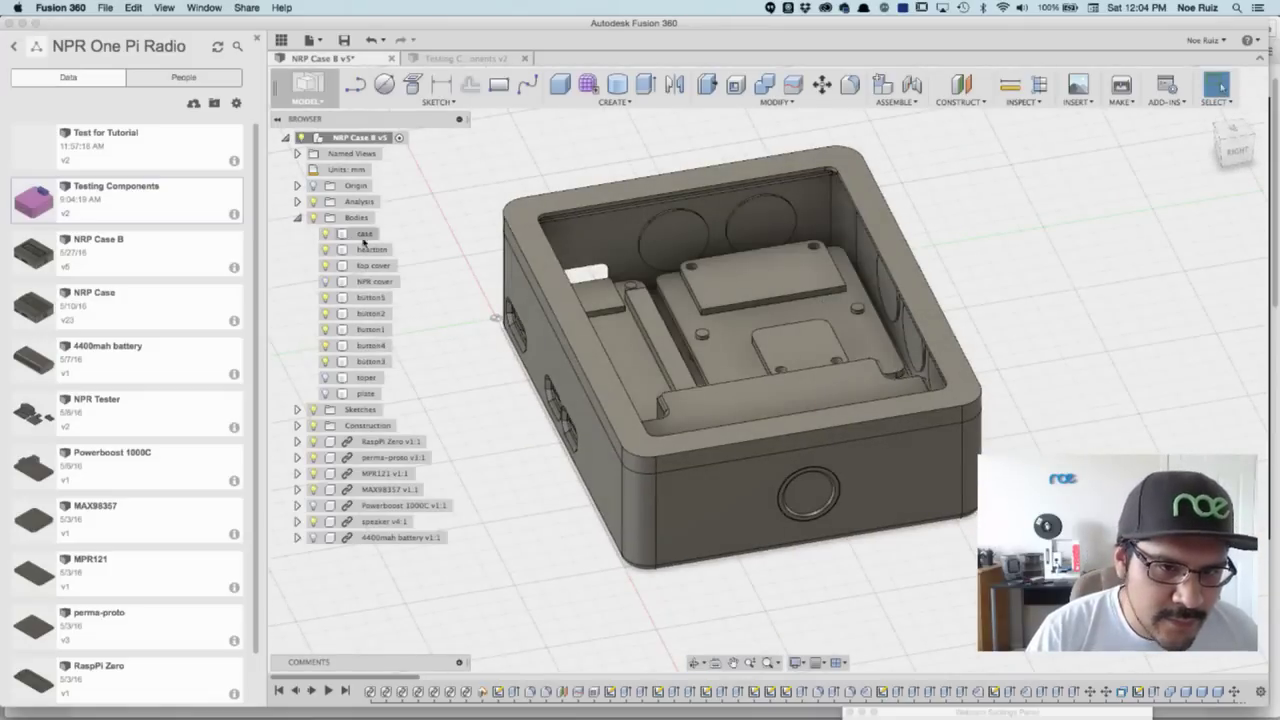
pyautogui.click(370, 297)
pyautogui.keyDown('shift'); pyautogui.click(371, 361); pyautogui.keyUp('shift')
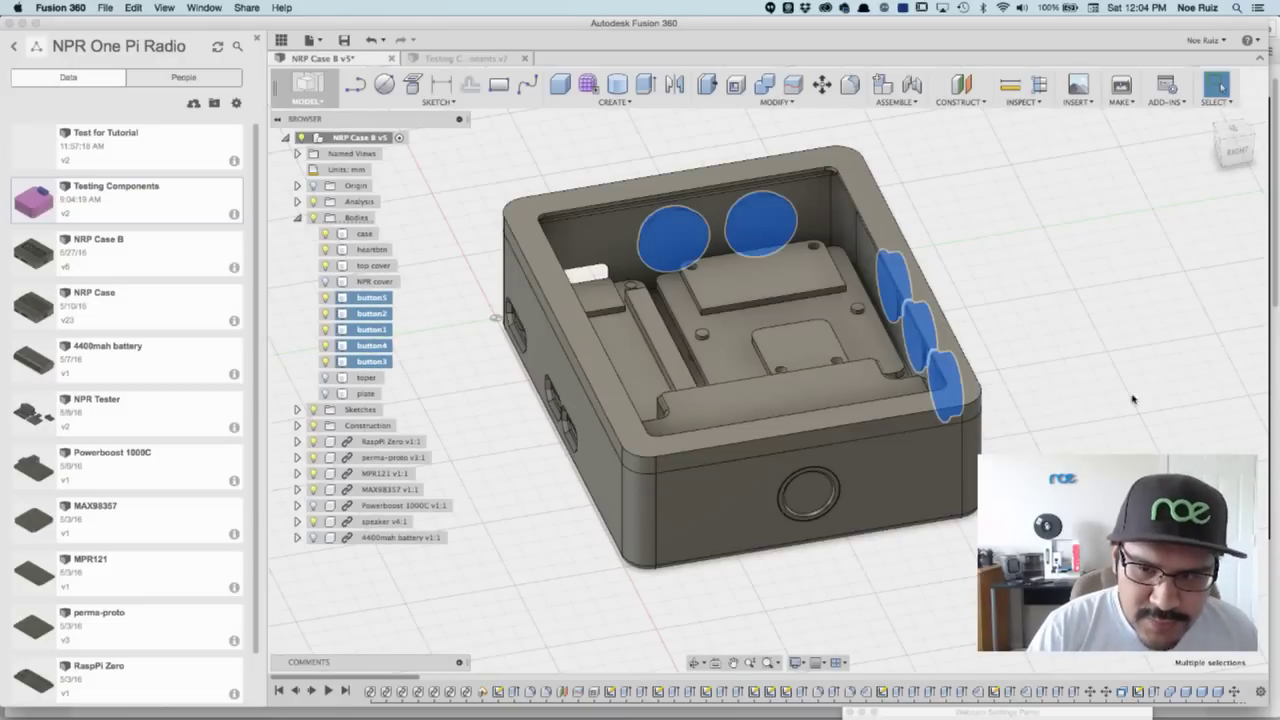
pyautogui.press('v')
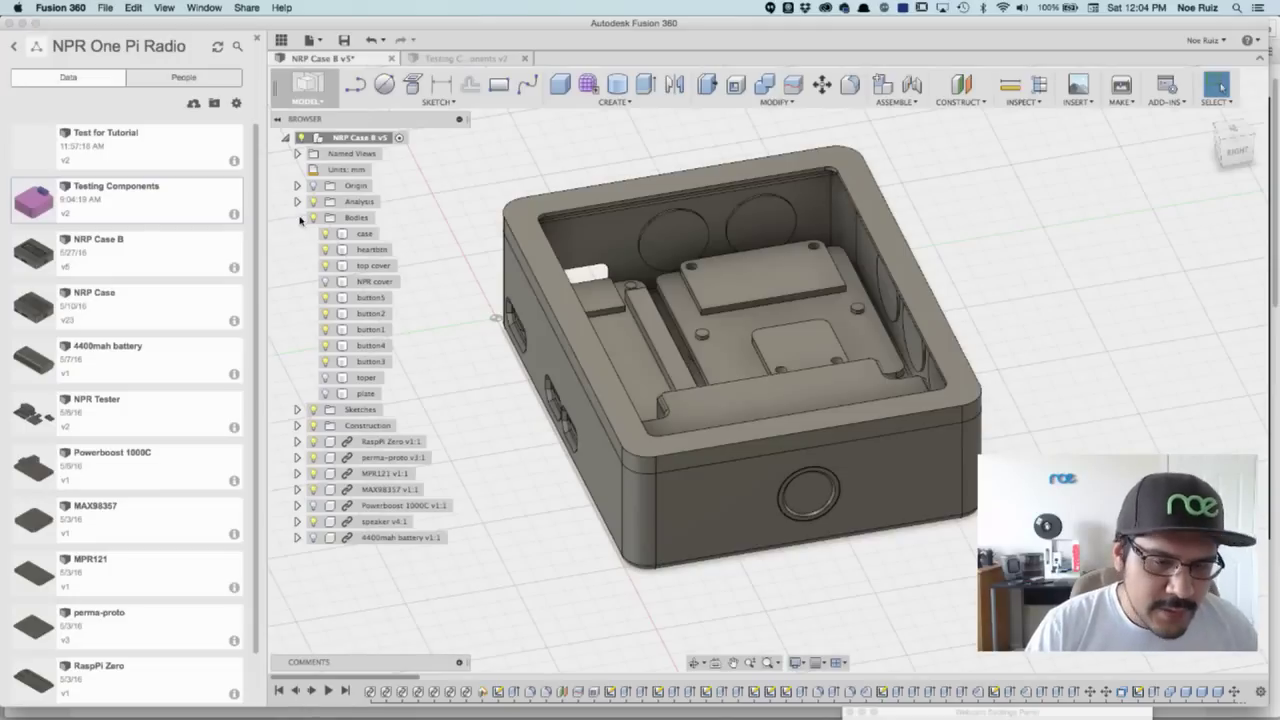
# Step: Look over the RaspPi Zero, perma-proto and MPR121 components, then expand MAX98357's contents
pyautogui.click(297, 218)
pyautogui.click(385, 266)
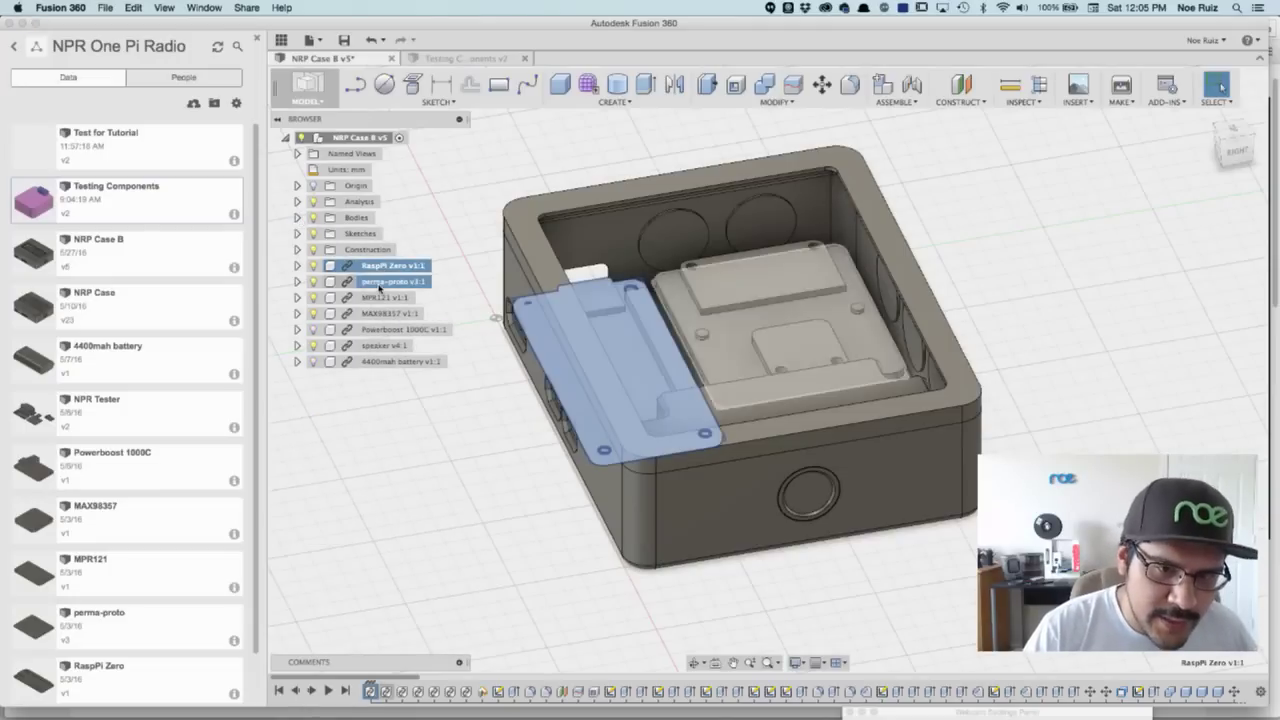
pyautogui.click(376, 282)
pyautogui.click(372, 298)
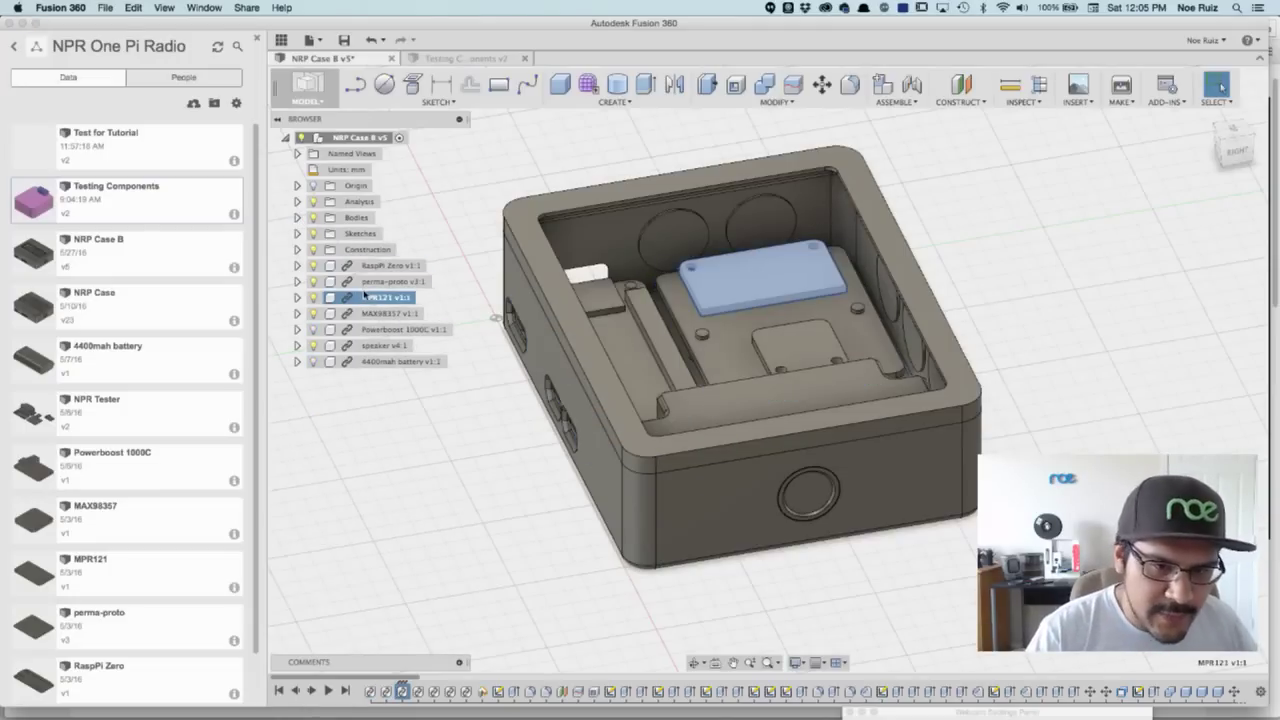
pyautogui.scroll(-2, 120, 512)
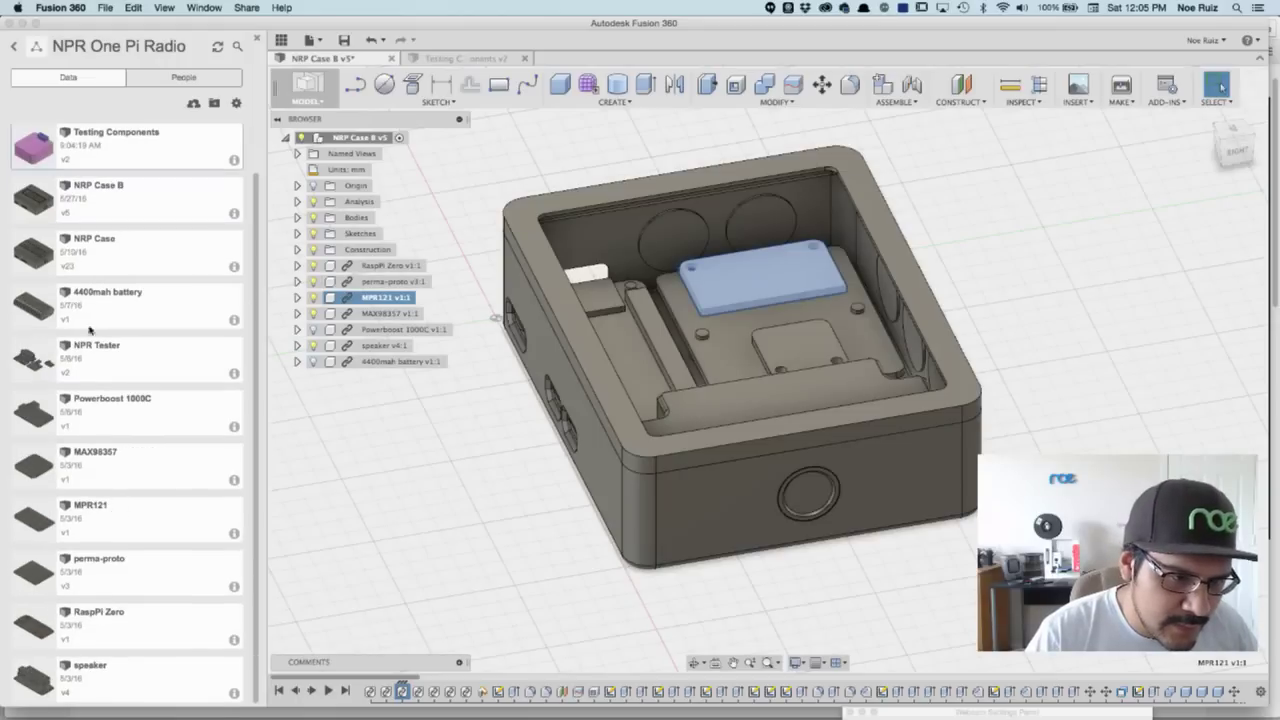
pyautogui.click(378, 400)
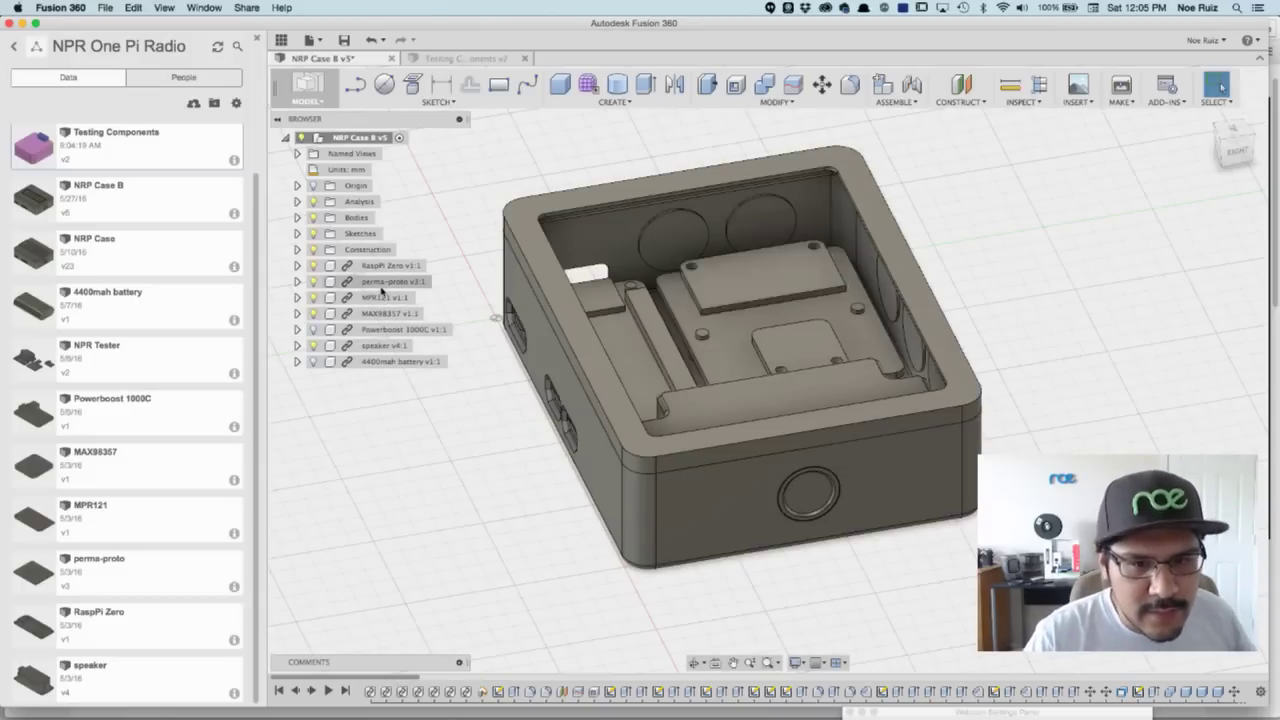
pyautogui.keyDown('shift'); pyautogui.moveTo(429, 443); pyautogui.dragTo(455, 430, button='middle'); pyautogui.keyUp('shift')
pyautogui.click(297, 313)
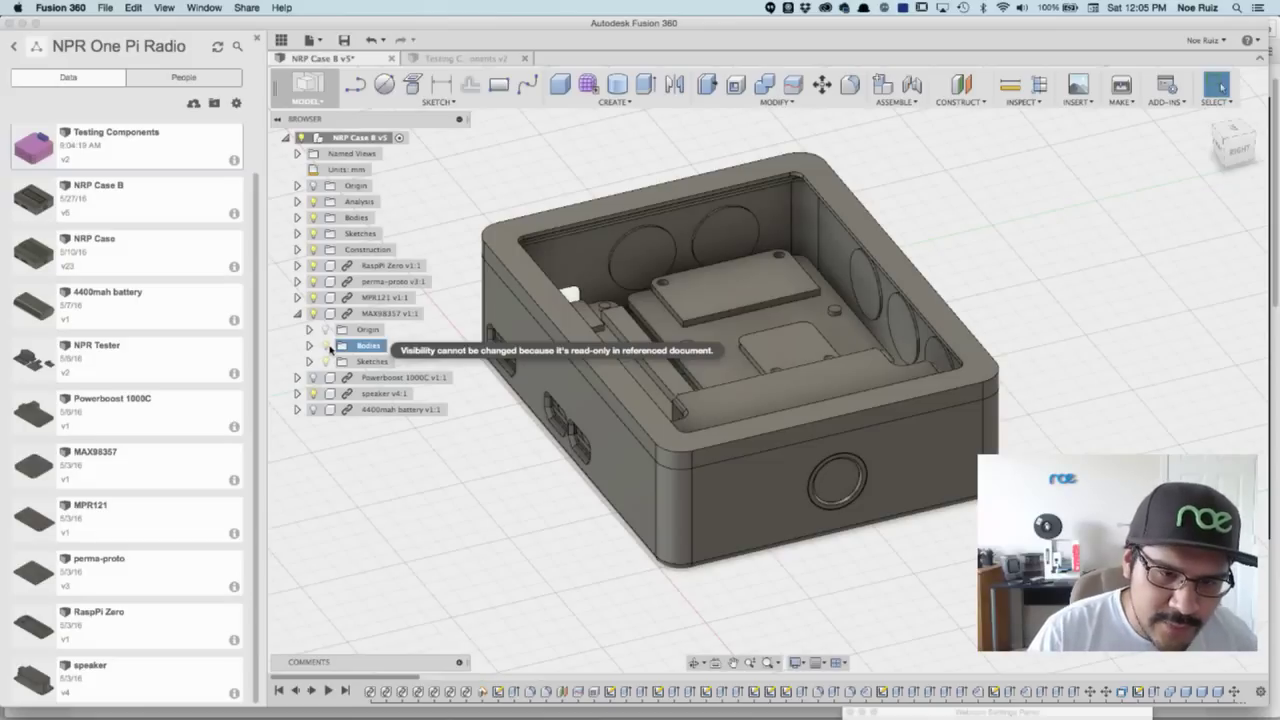
# Step: Check MAX98357's options, collapse it, and reselect then clear the five button bodies
pyautogui.rightClick(358, 313)
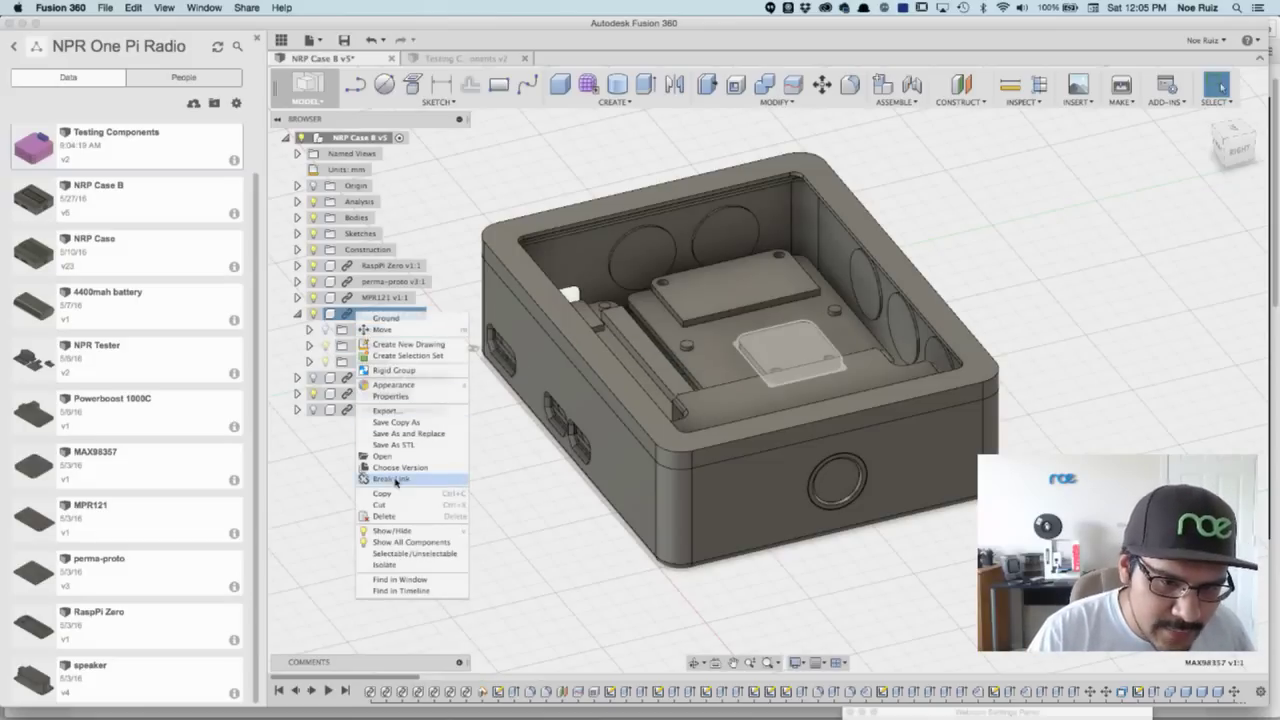
pyautogui.click(436, 230)
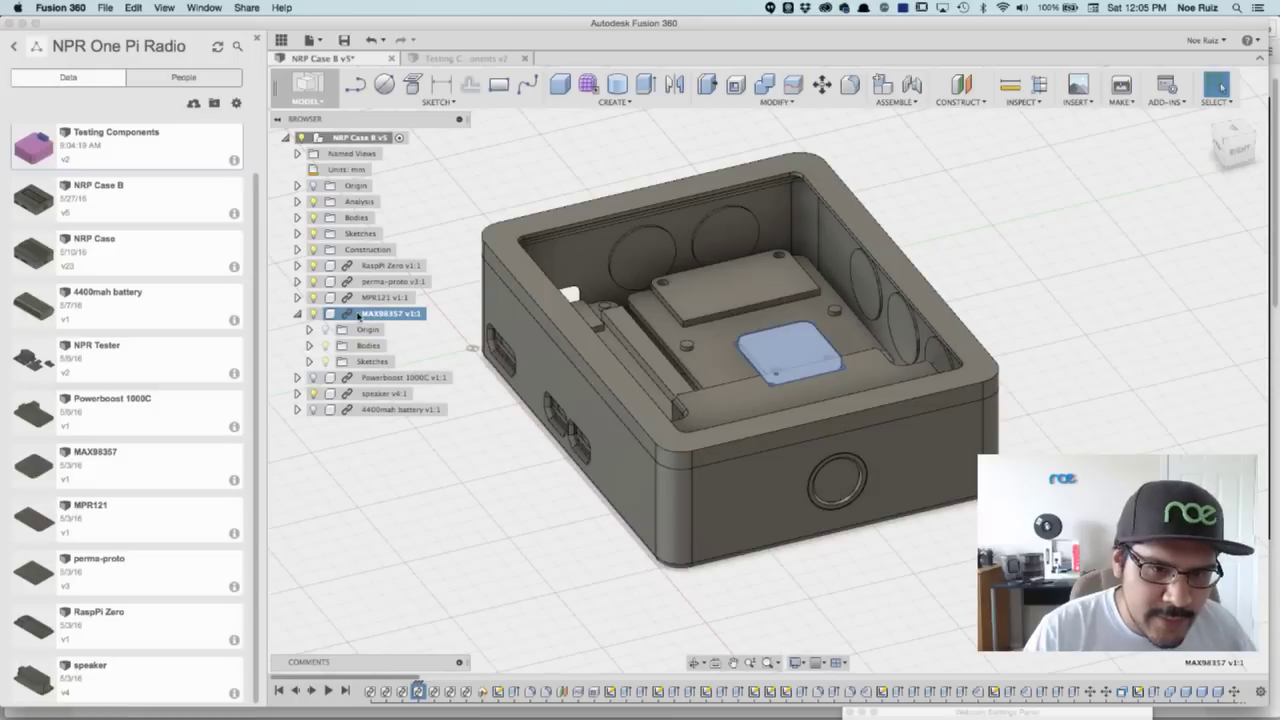
pyautogui.click(297, 313)
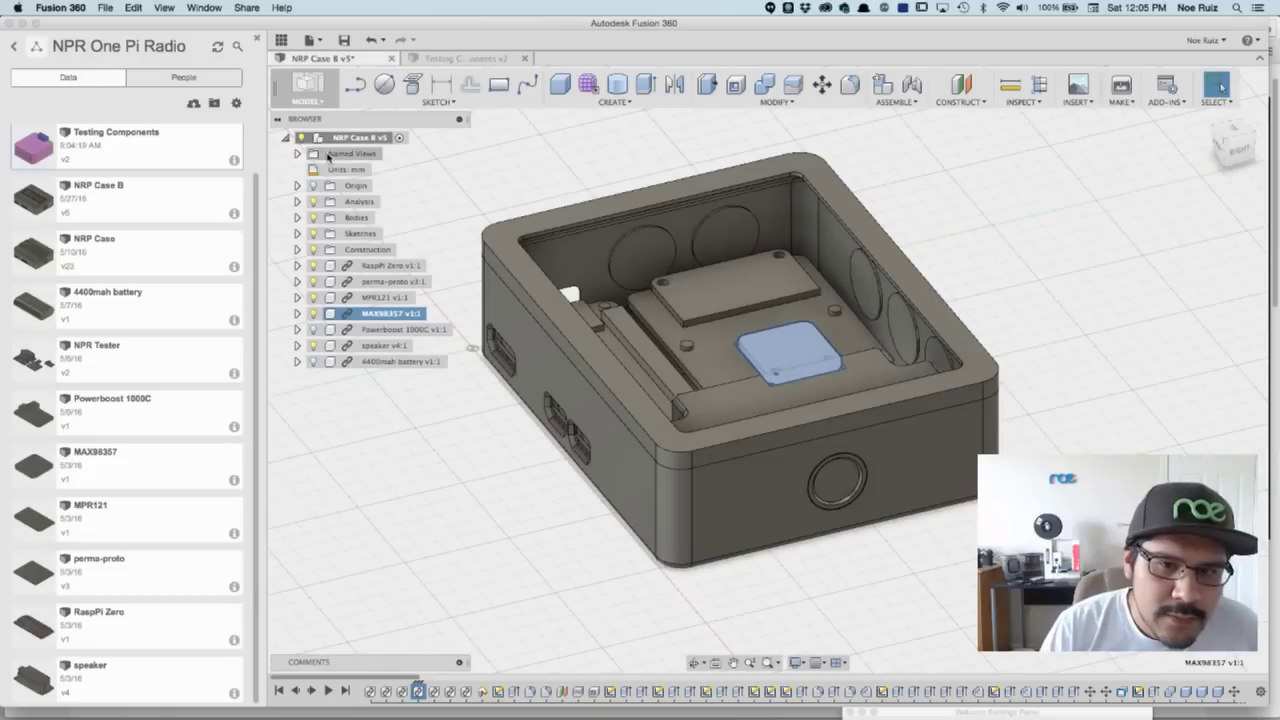
pyautogui.click(297, 217)
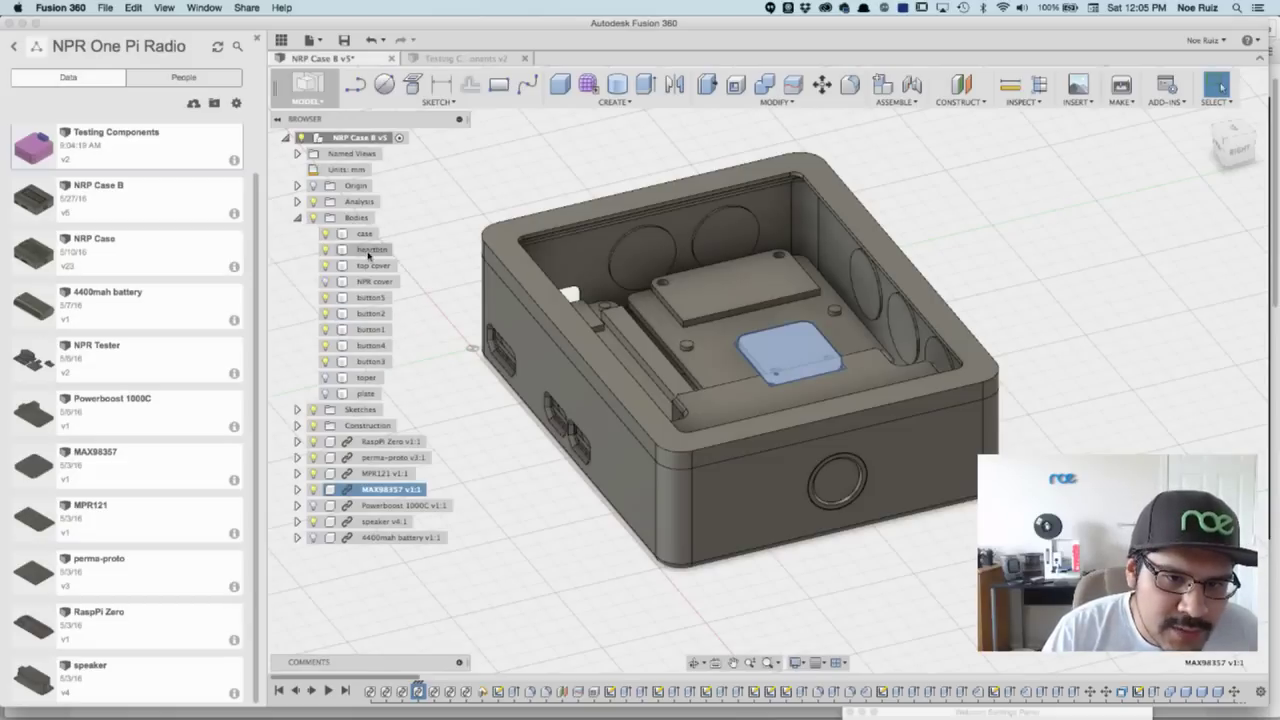
pyautogui.click(370, 297)
pyautogui.keyDown('shift'); pyautogui.click(371, 361); pyautogui.keyUp('shift')
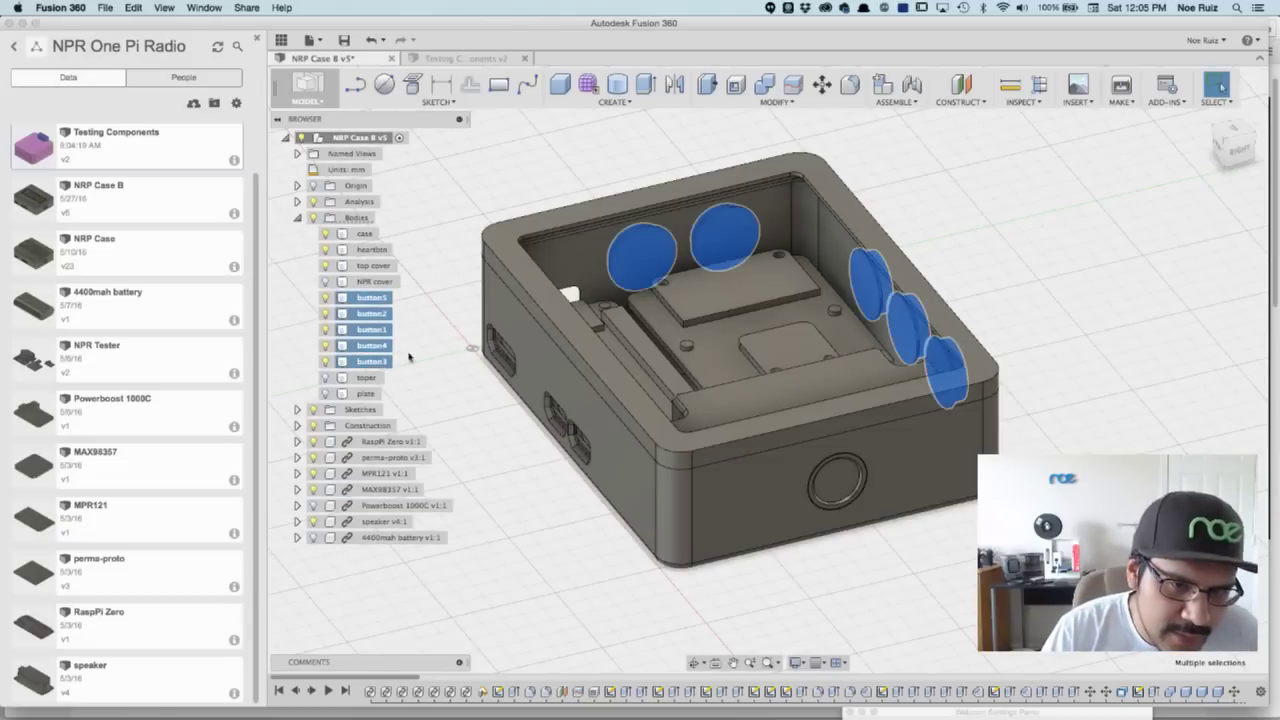
pyautogui.click(423, 378)
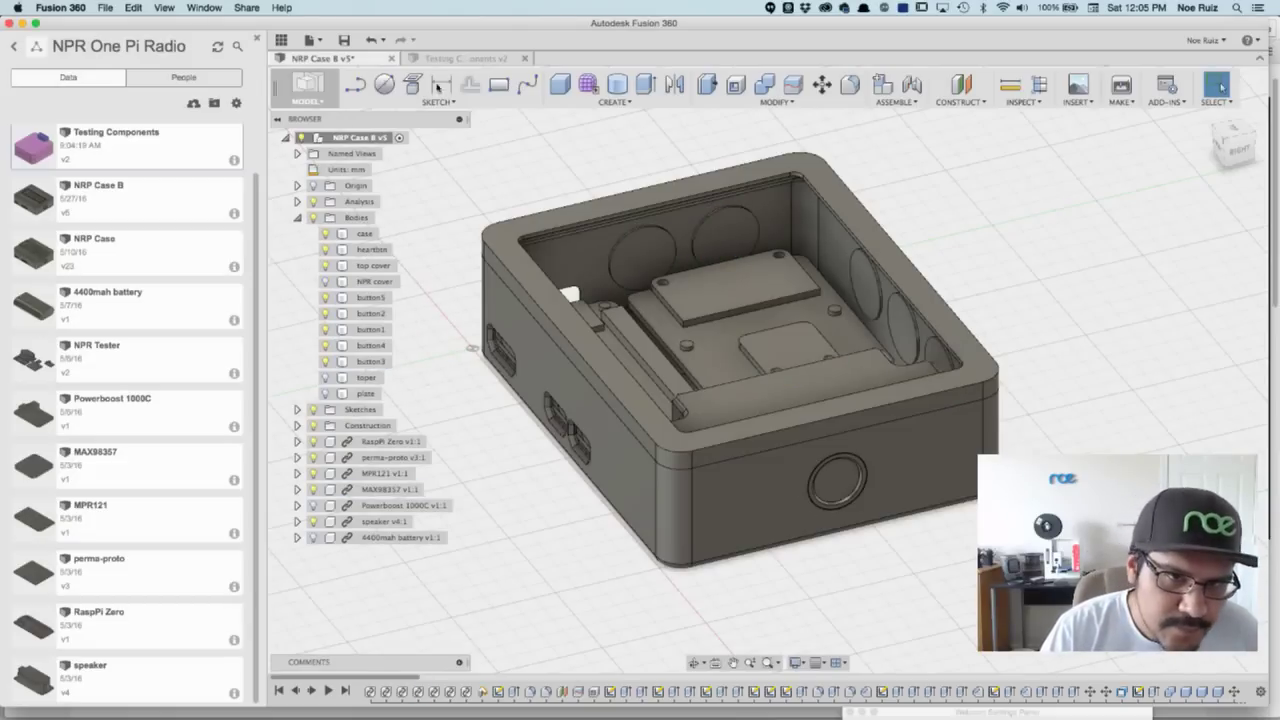
# Step: Open the Testing Components v2 design and orbit the knuckle left and back right
pyautogui.click(463, 59)
pyautogui.keyDown('shift'); pyautogui.moveTo(528, 274); pyautogui.dragTo(652, 232, button='middle'); pyautogui.keyUp('shift')
pyautogui.keyDown('shift'); pyautogui.moveTo(668, 594); pyautogui.dragTo(574, 535, button='middle'); pyautogui.keyUp('shift')
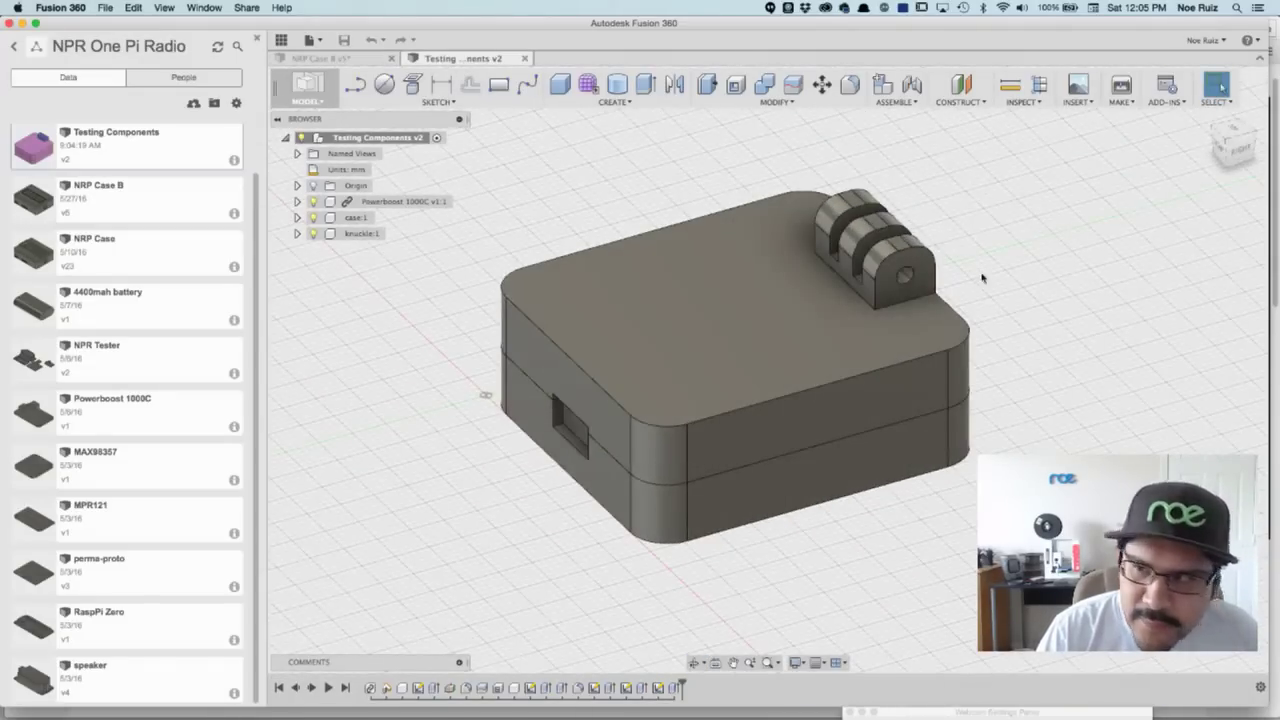
# Step: Glance at the timeline display settings, then enable Inspect > Component Color Cycling Toggle
pyautogui.click(1261, 688)
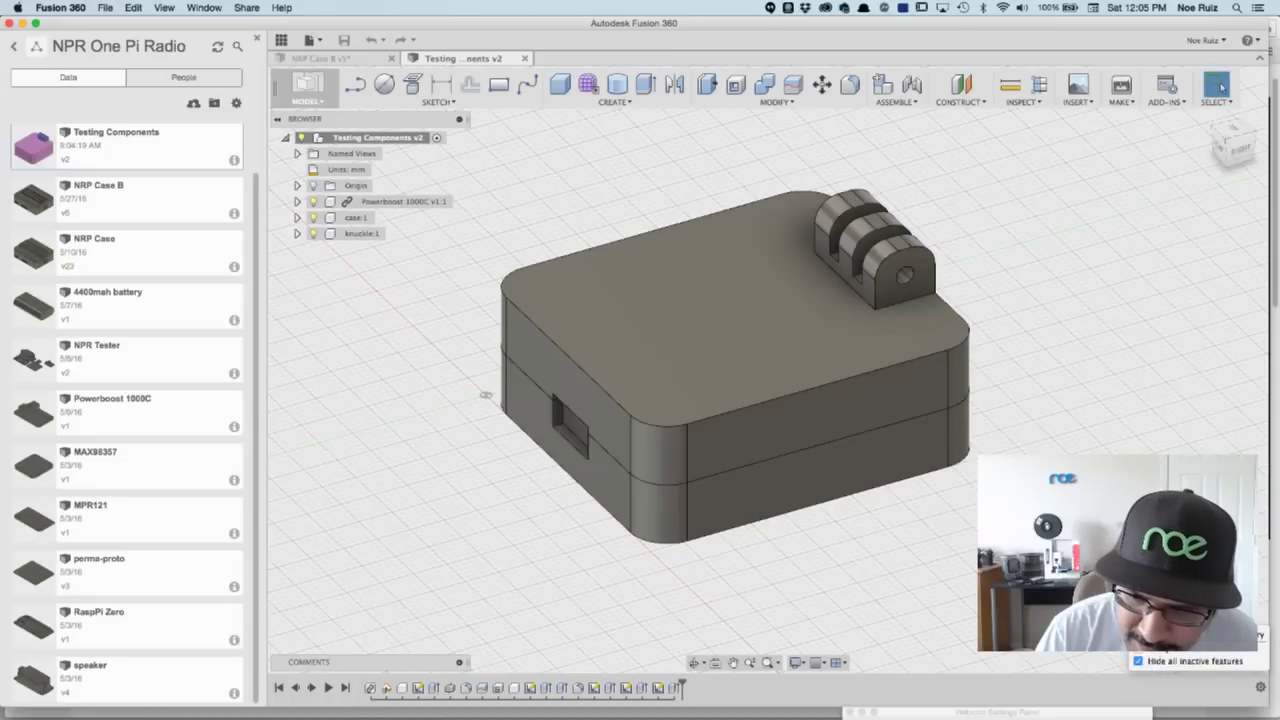
pyautogui.click(1148, 664)
pyautogui.click(1040, 104)
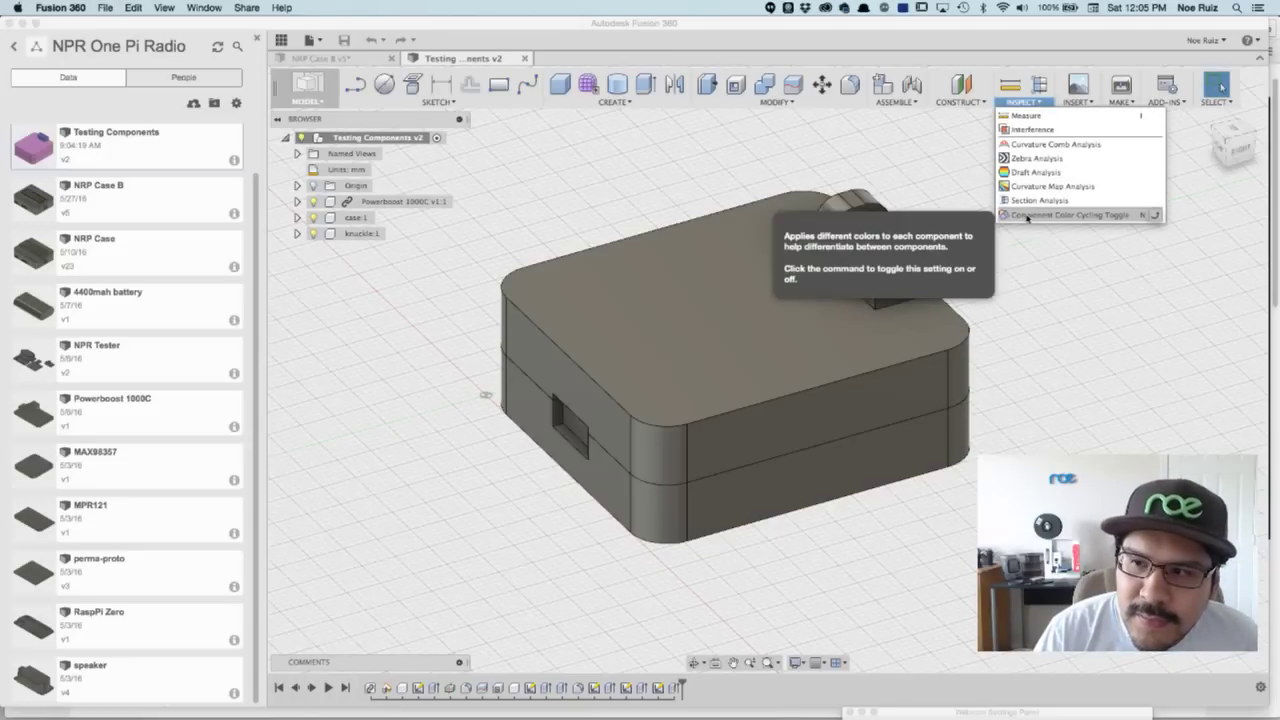
pyautogui.click(1108, 216)
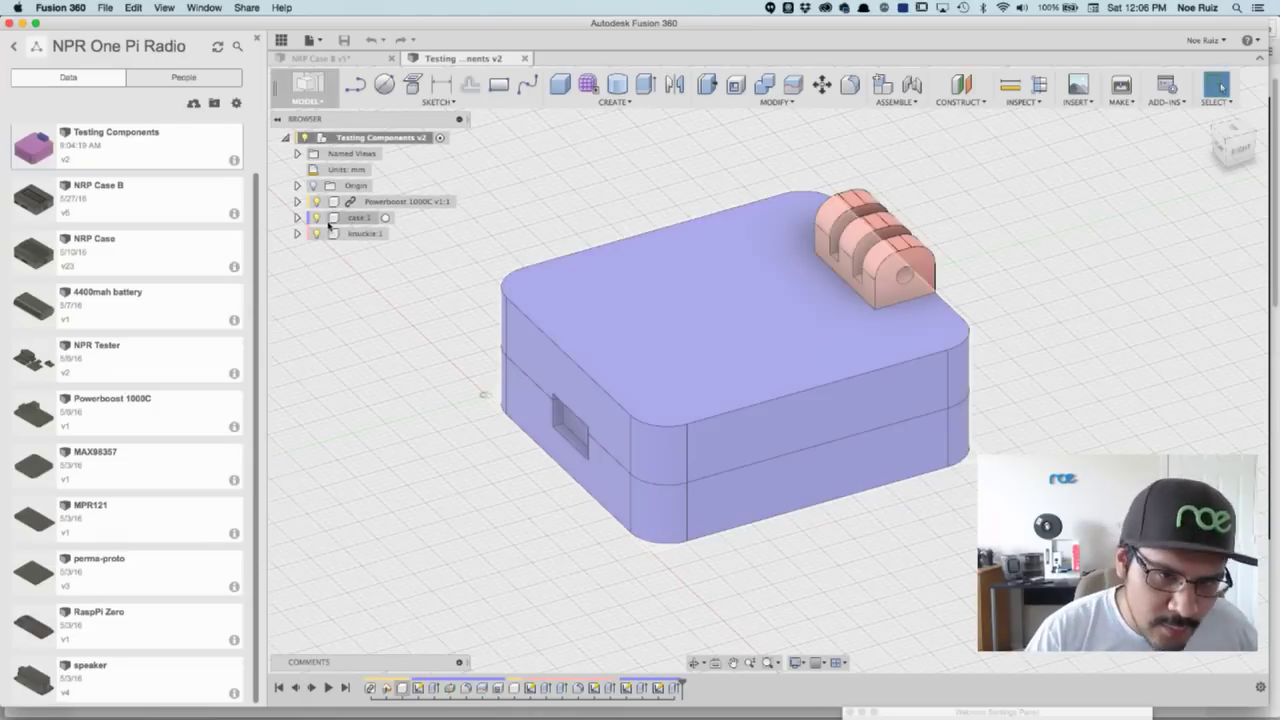
# Step: Activate the case, roll the history forward until the knuckle shows, then activate knuckle:1
pyautogui.click(385, 218)
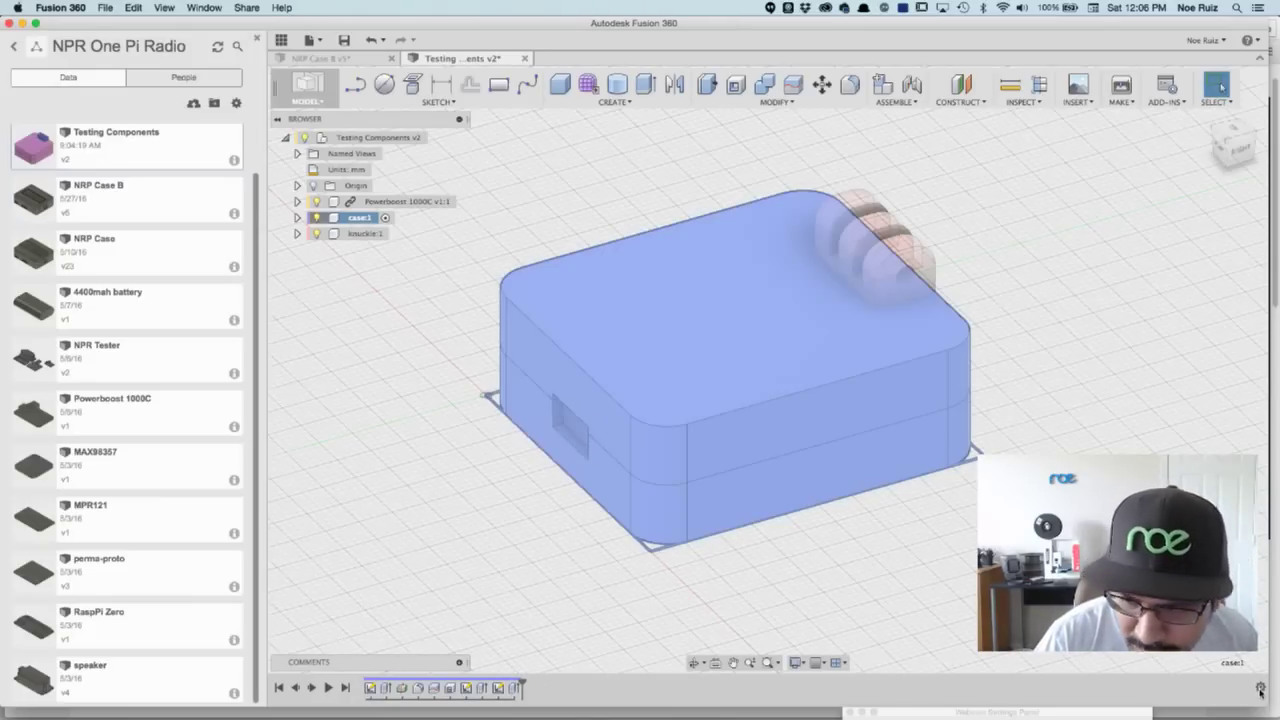
pyautogui.click(1259, 689)
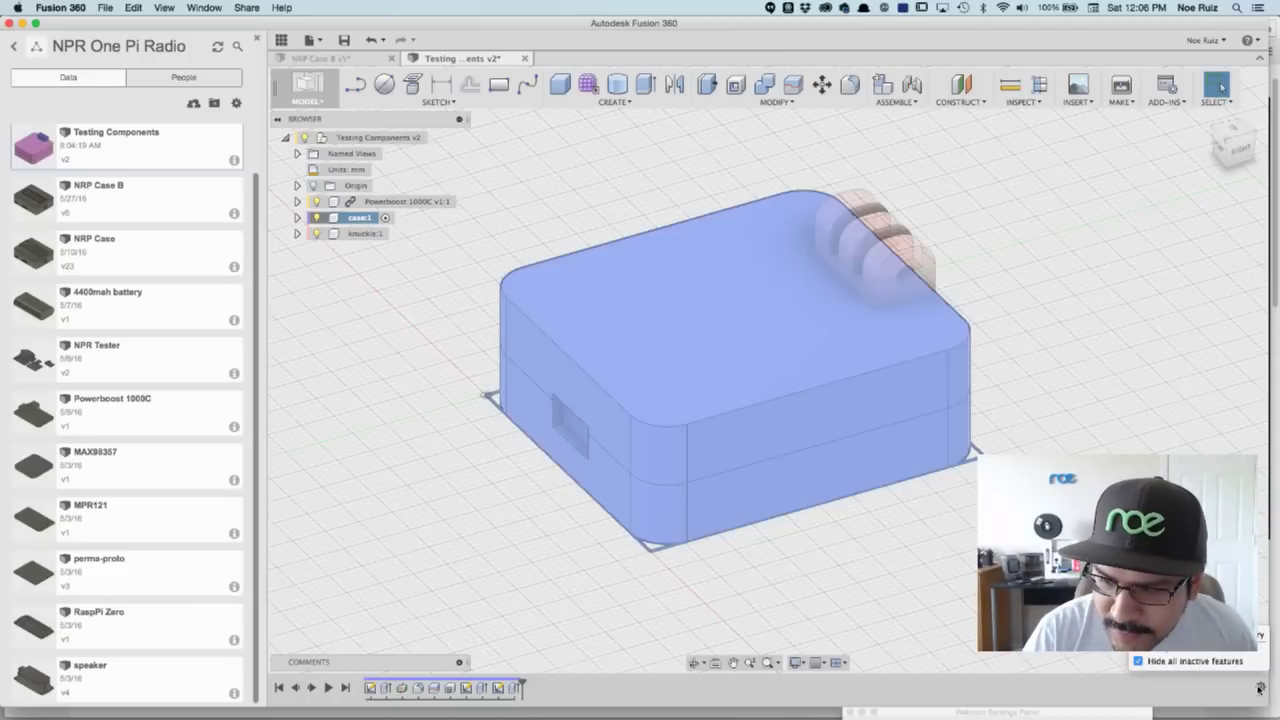
pyautogui.click(500, 686)
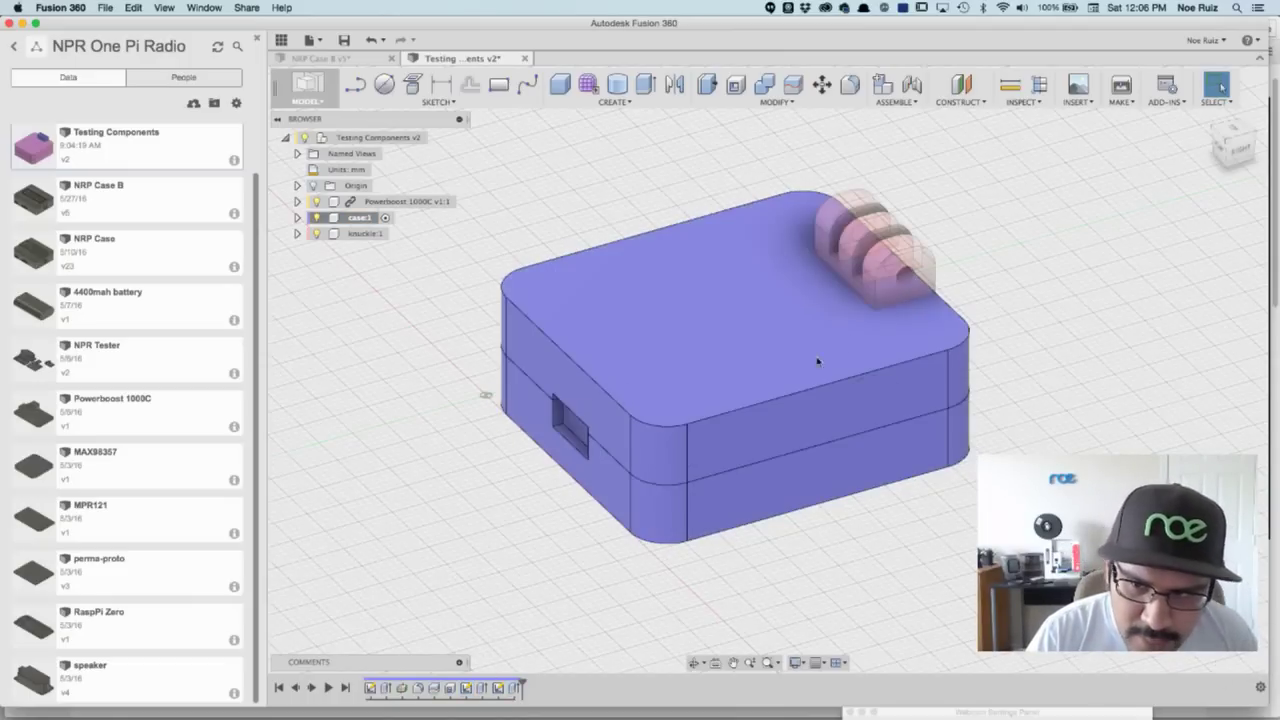
pyautogui.keyDown('shift'); pyautogui.moveTo(943, 294); pyautogui.dragTo(850, 308, button='middle'); pyautogui.keyUp('shift')
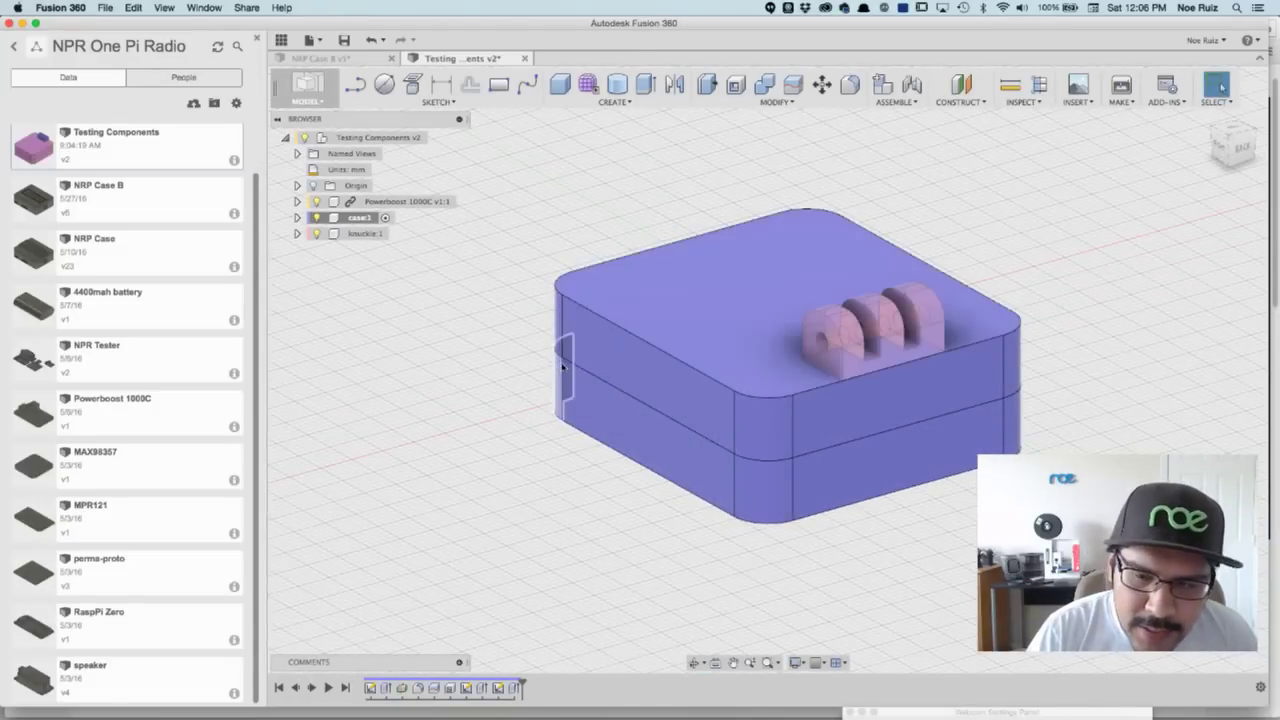
pyautogui.keyDown('shift'); pyautogui.moveTo(533, 547); pyautogui.dragTo(530, 715, button='middle'); pyautogui.keyUp('shift')
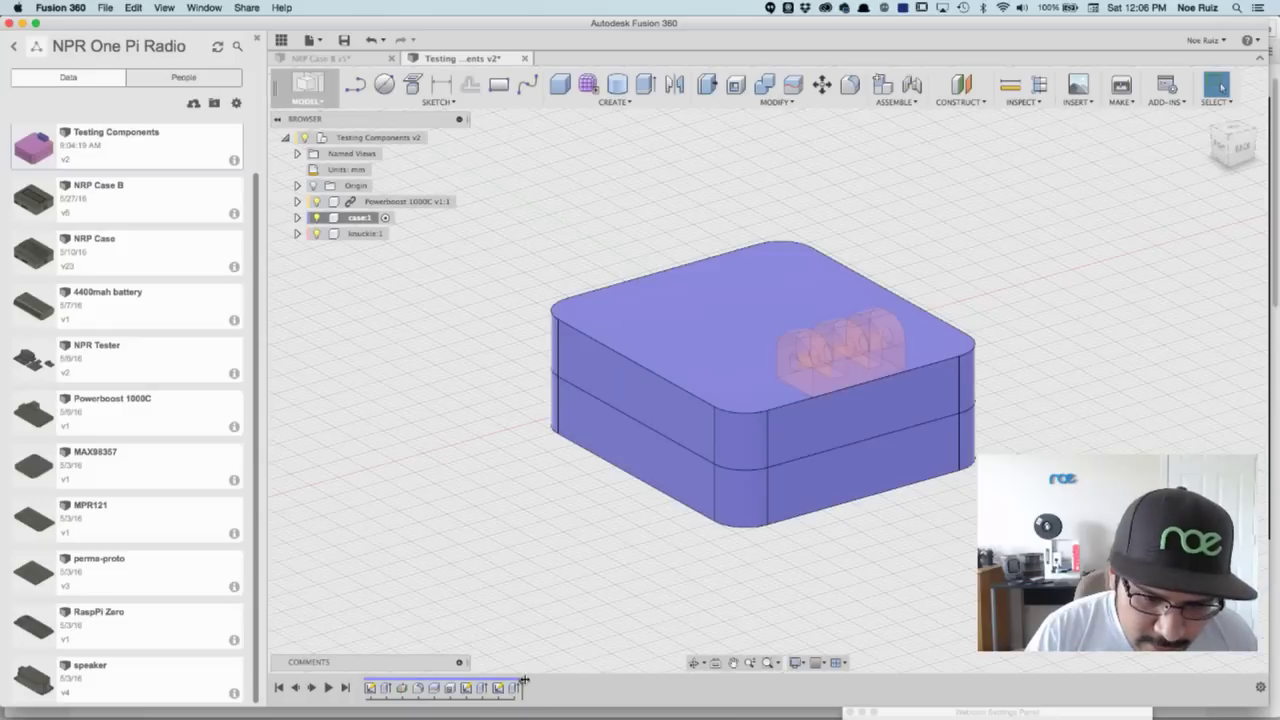
pyautogui.moveTo(533, 681); pyautogui.dragTo(522, 684)
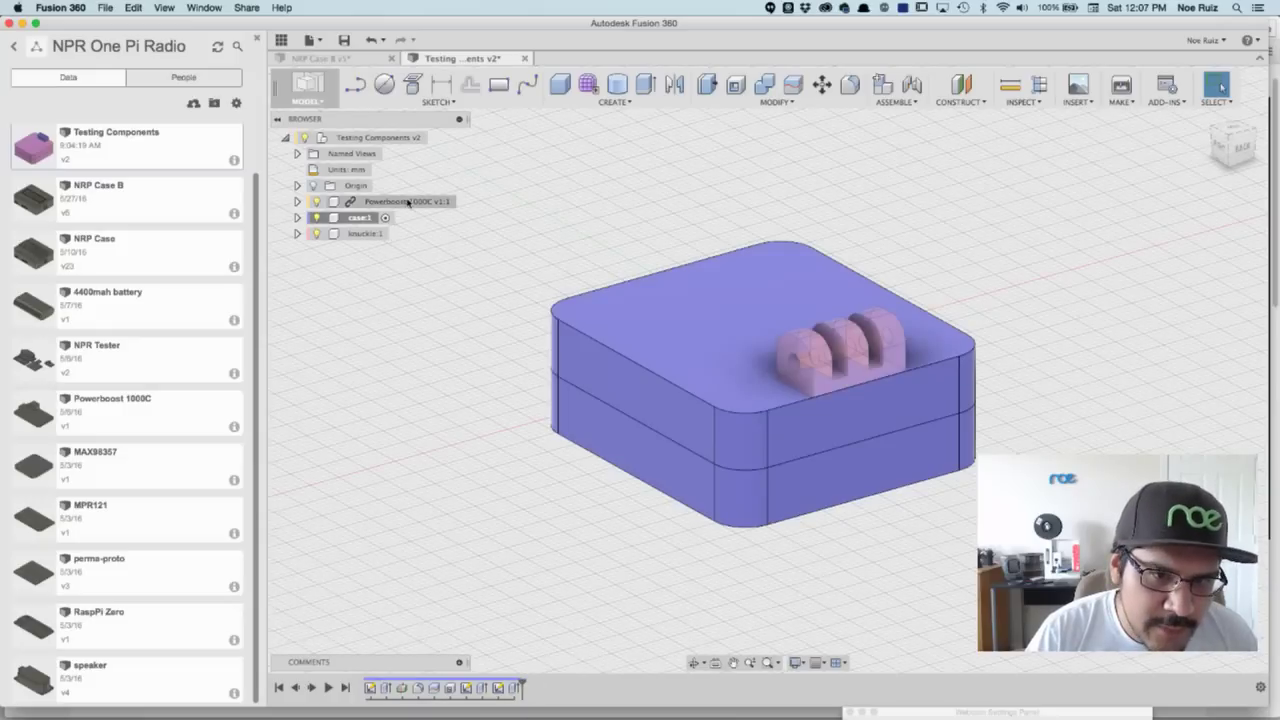
pyautogui.click(396, 233)
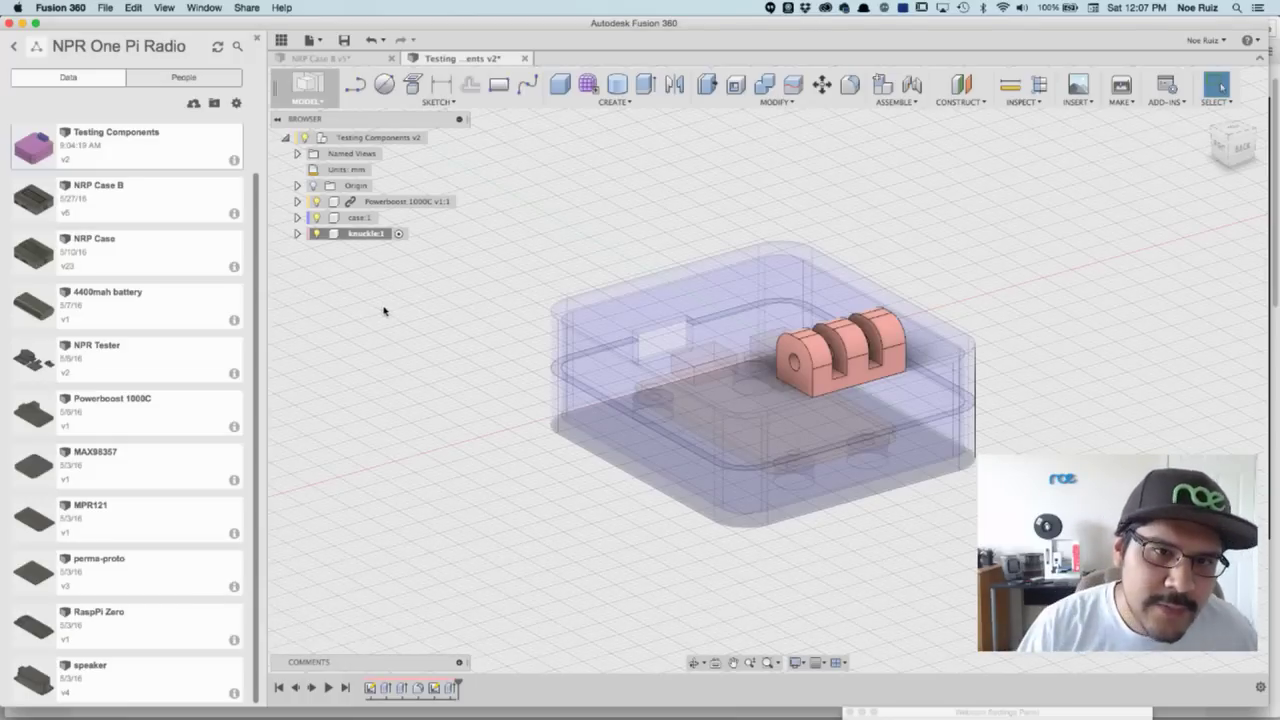
# Step: Inspect the NRP Case B timeline and button5 body, then return to Testing Components v2
pyautogui.click(368, 58)
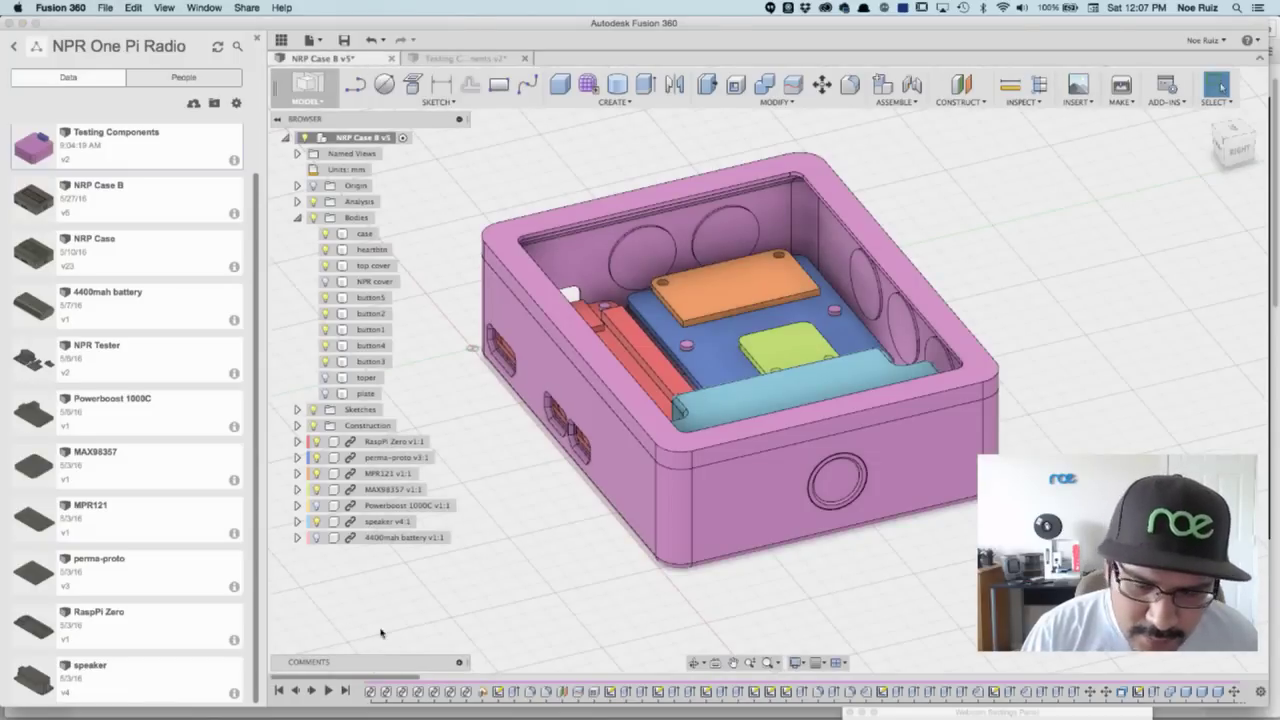
pyautogui.moveTo(418, 675); pyautogui.dragTo(962, 674)
pyautogui.moveTo(884, 681); pyautogui.dragTo(660, 681)
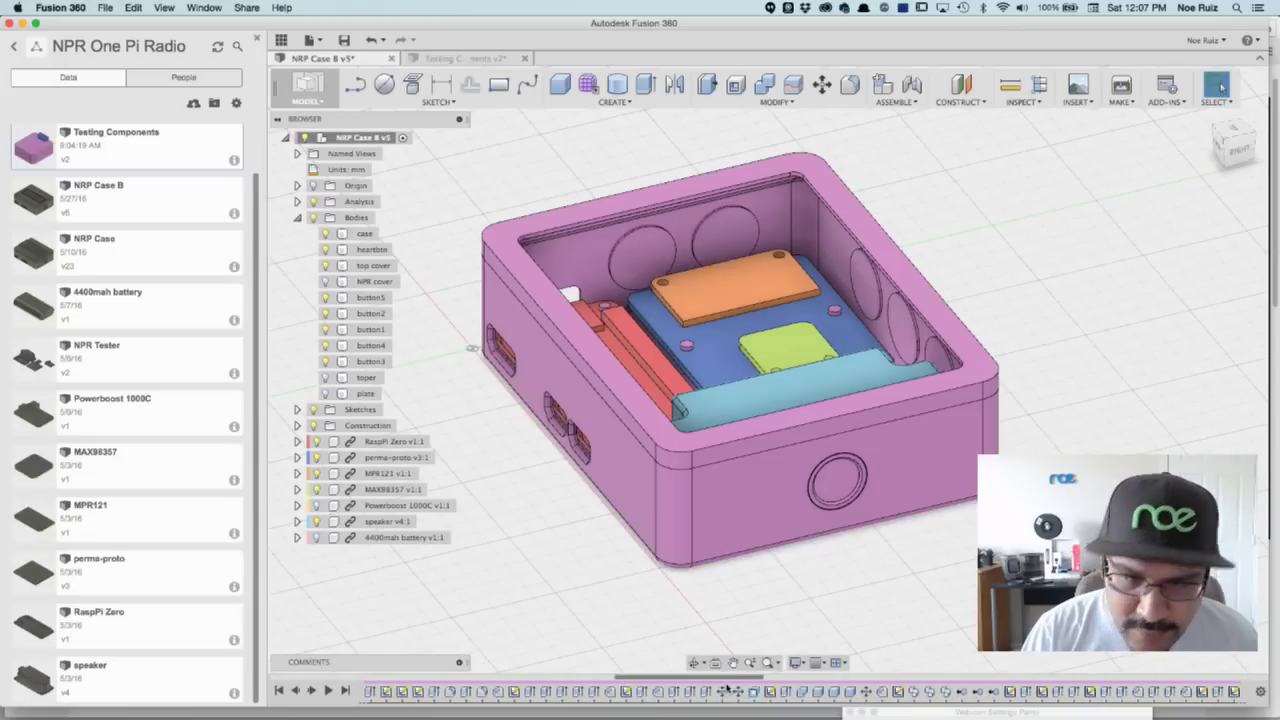
pyautogui.click(398, 138)
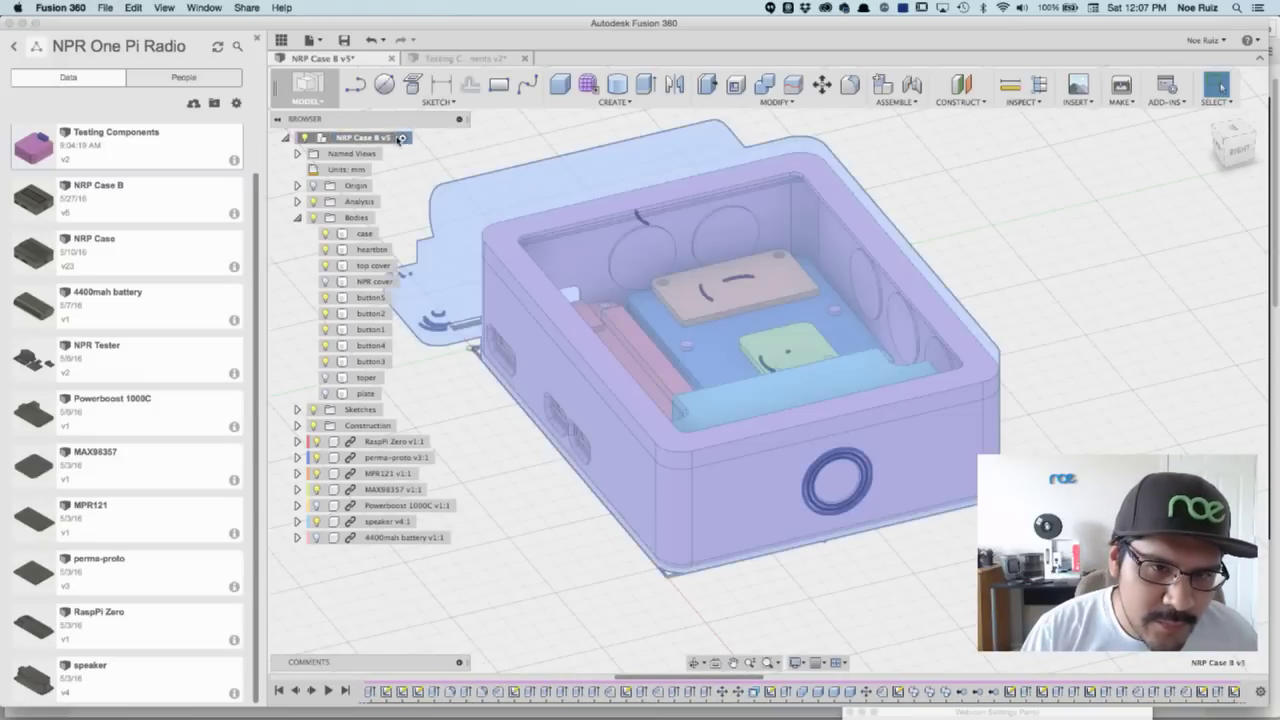
pyautogui.press('Escape')
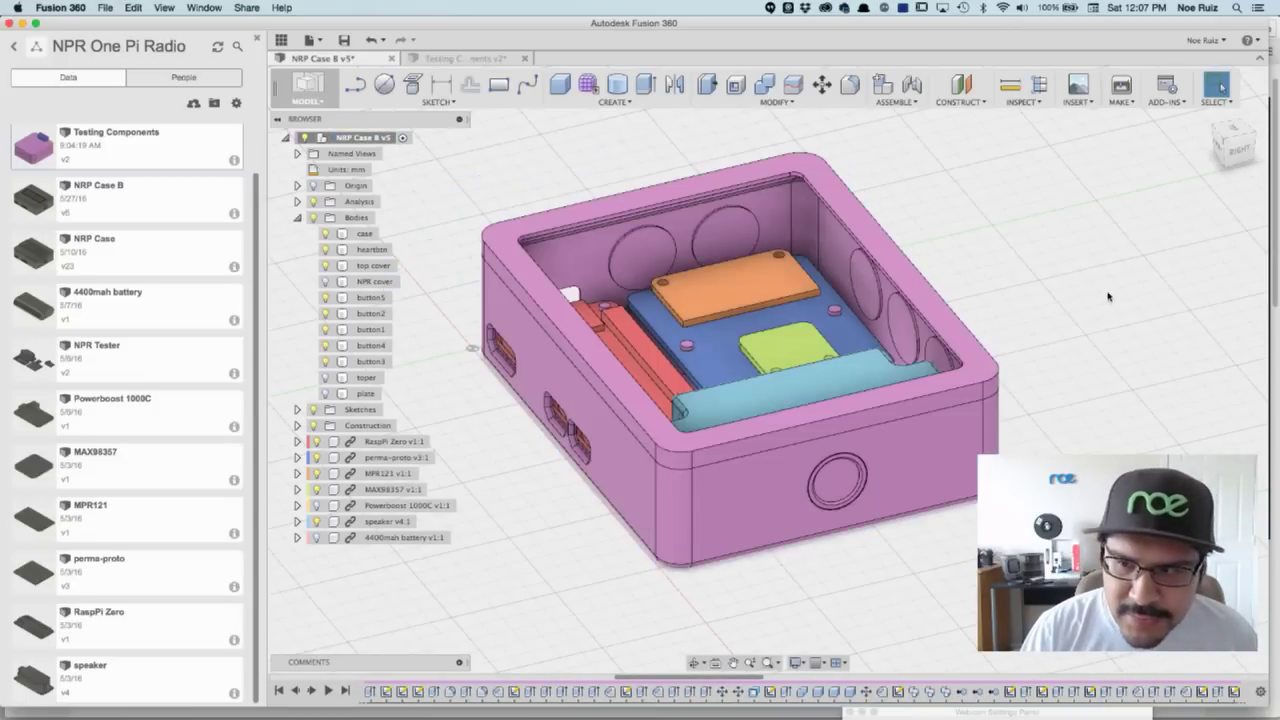
pyautogui.moveTo(1099, 300)
pyautogui.keyDown('shift'); pyautogui.mouseDown(button='middle')
pyautogui.moveTo(1108, 431)
pyautogui.moveTo(1125, 432)
pyautogui.mouseUp(button='middle'); pyautogui.keyUp('shift')
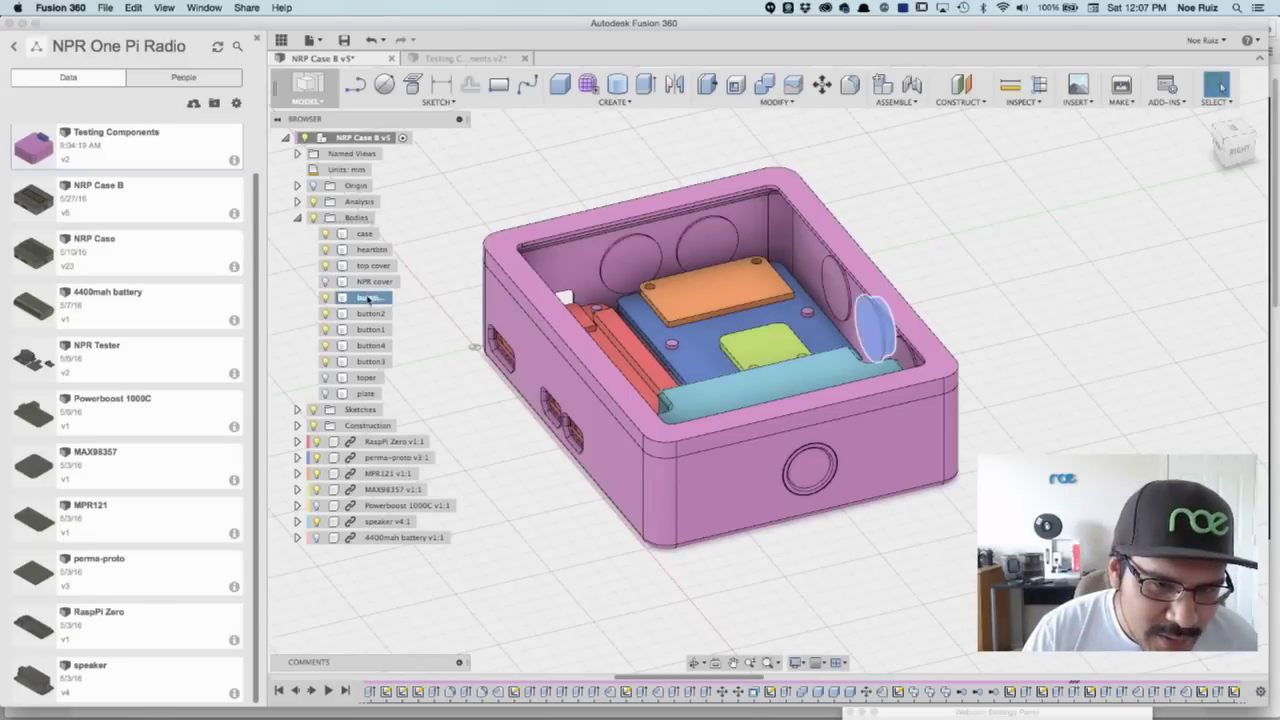
pyautogui.click(371, 298)
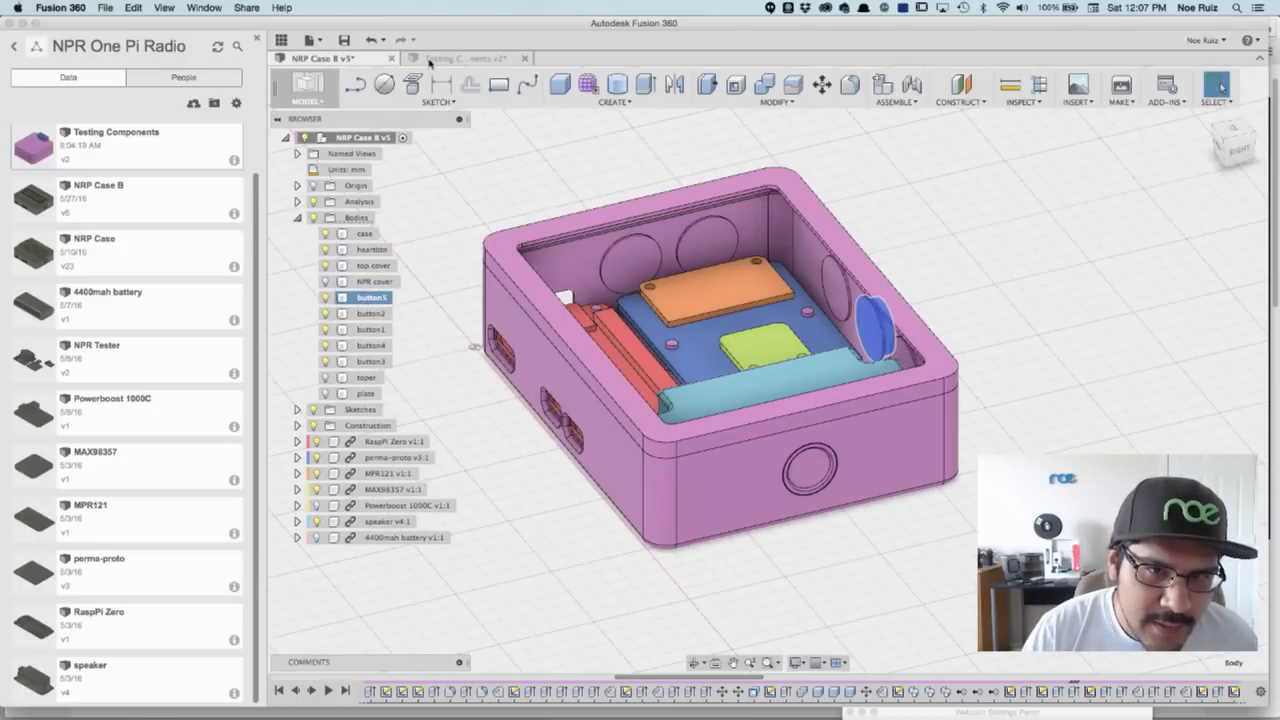
pyautogui.click(438, 59)
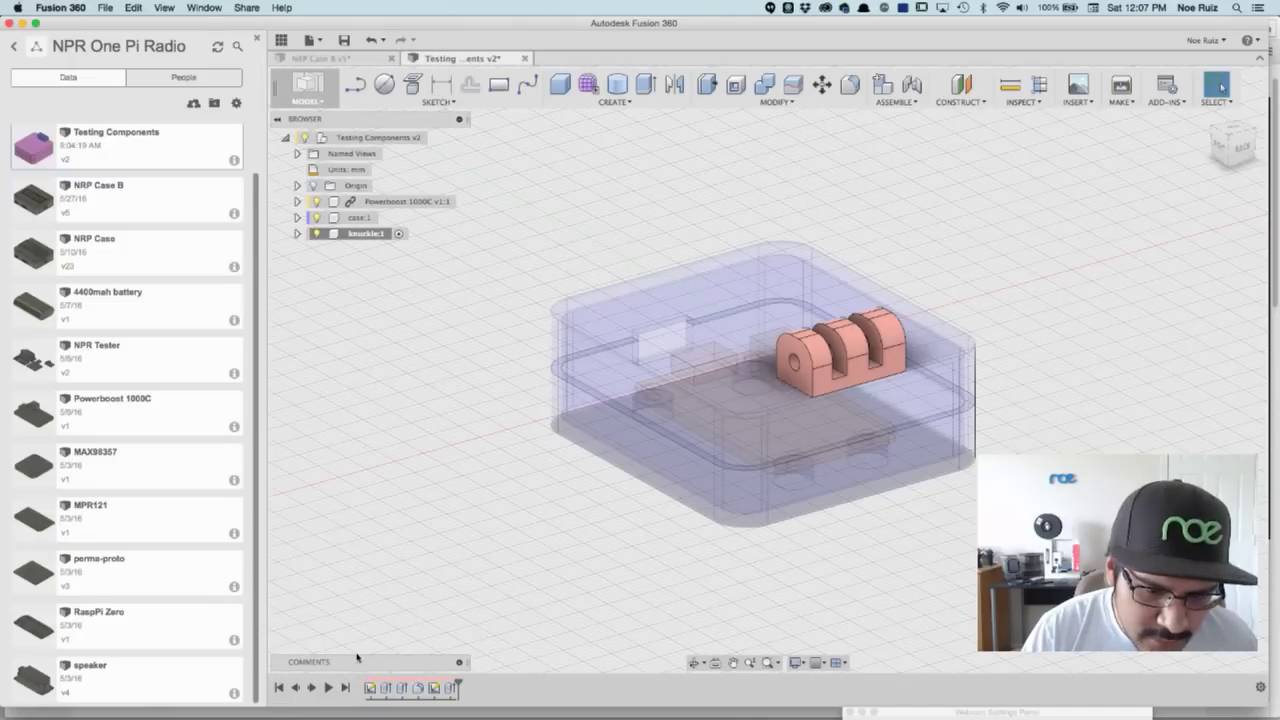
# Step: Reactivate the Testing Components root, then group NRP Case B's standoff-through-fillet features into Group1
pyautogui.doubleClick(426, 138)
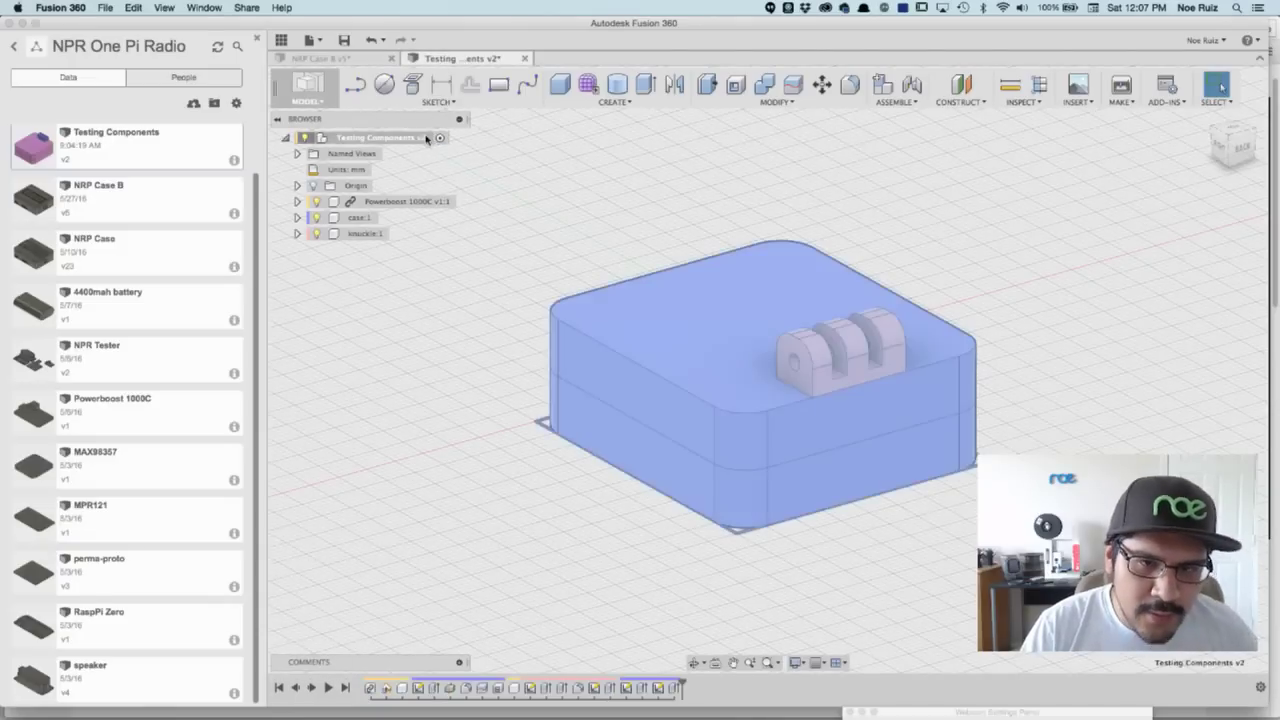
pyautogui.click(335, 58)
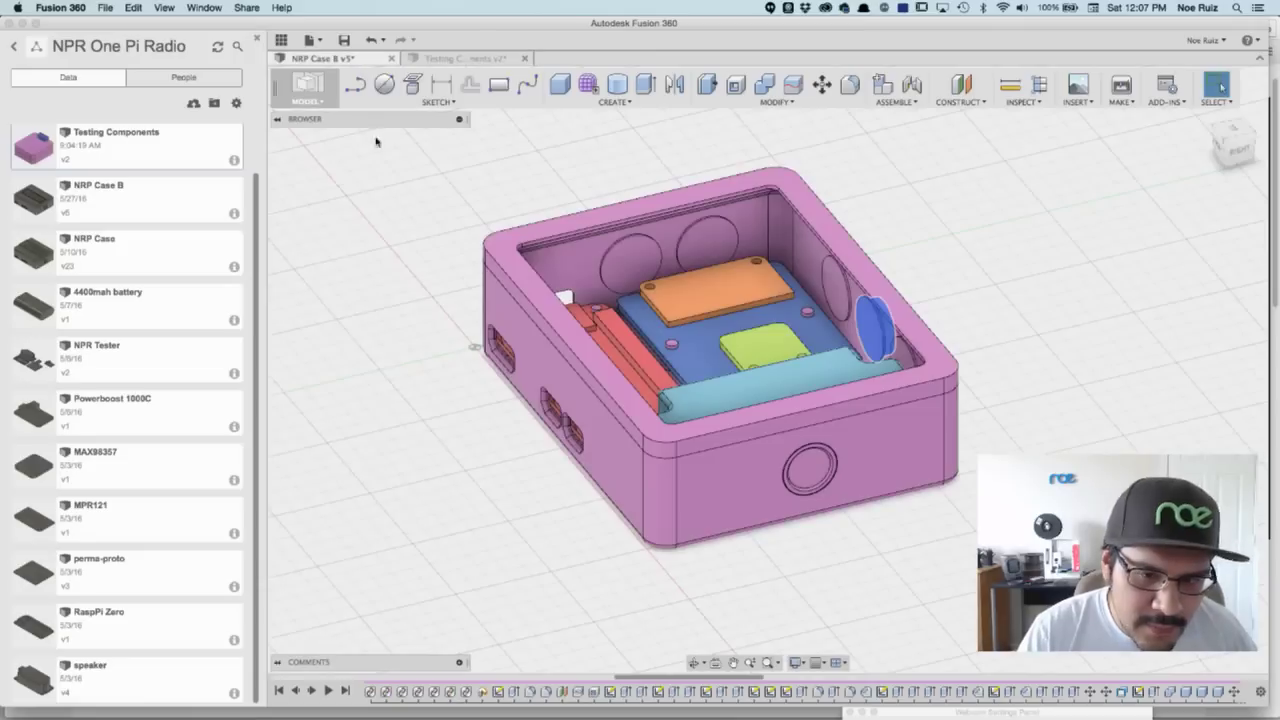
pyautogui.click(624, 691)
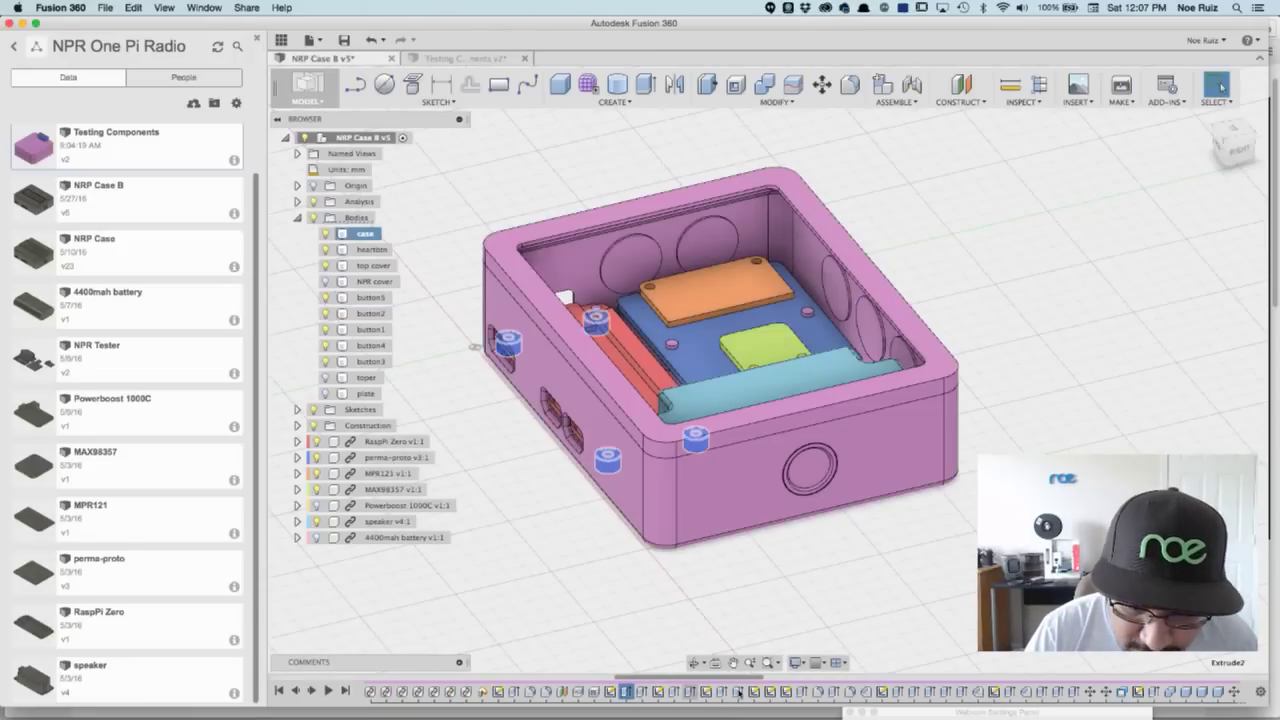
pyautogui.keyDown('shift'); pyautogui.click(868, 692); pyautogui.keyUp('shift')
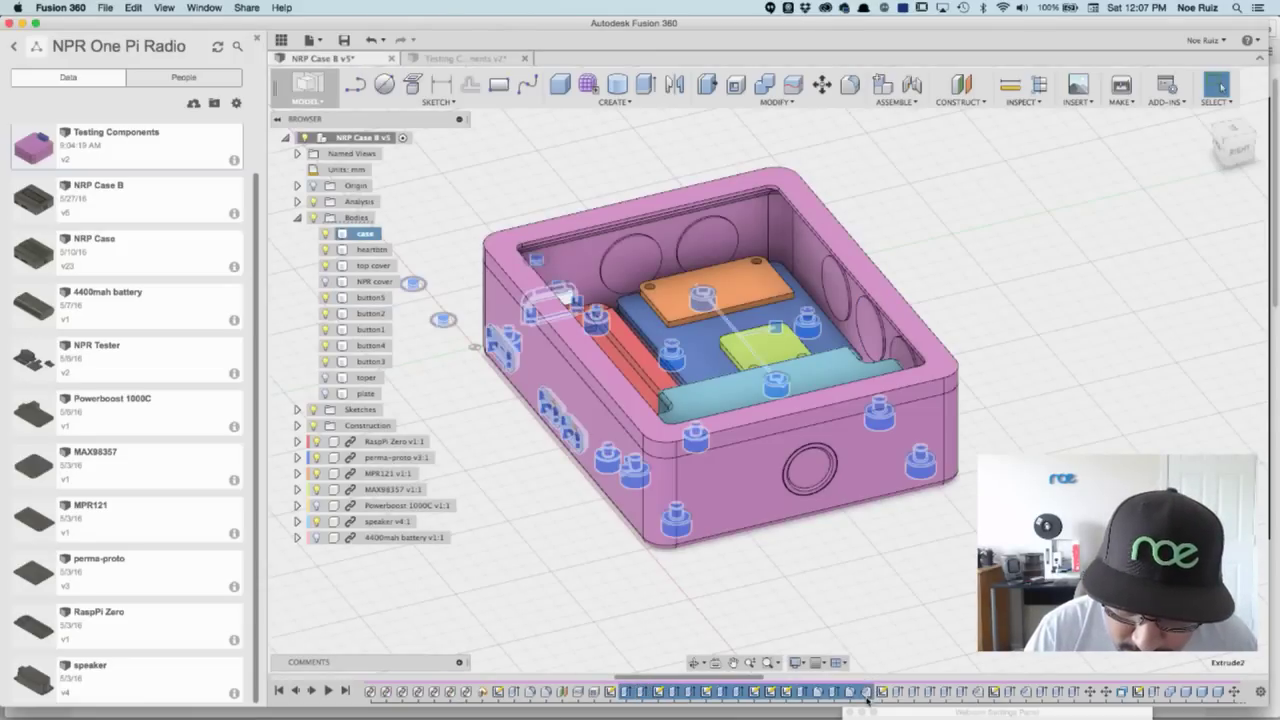
pyautogui.rightClick(870, 693)
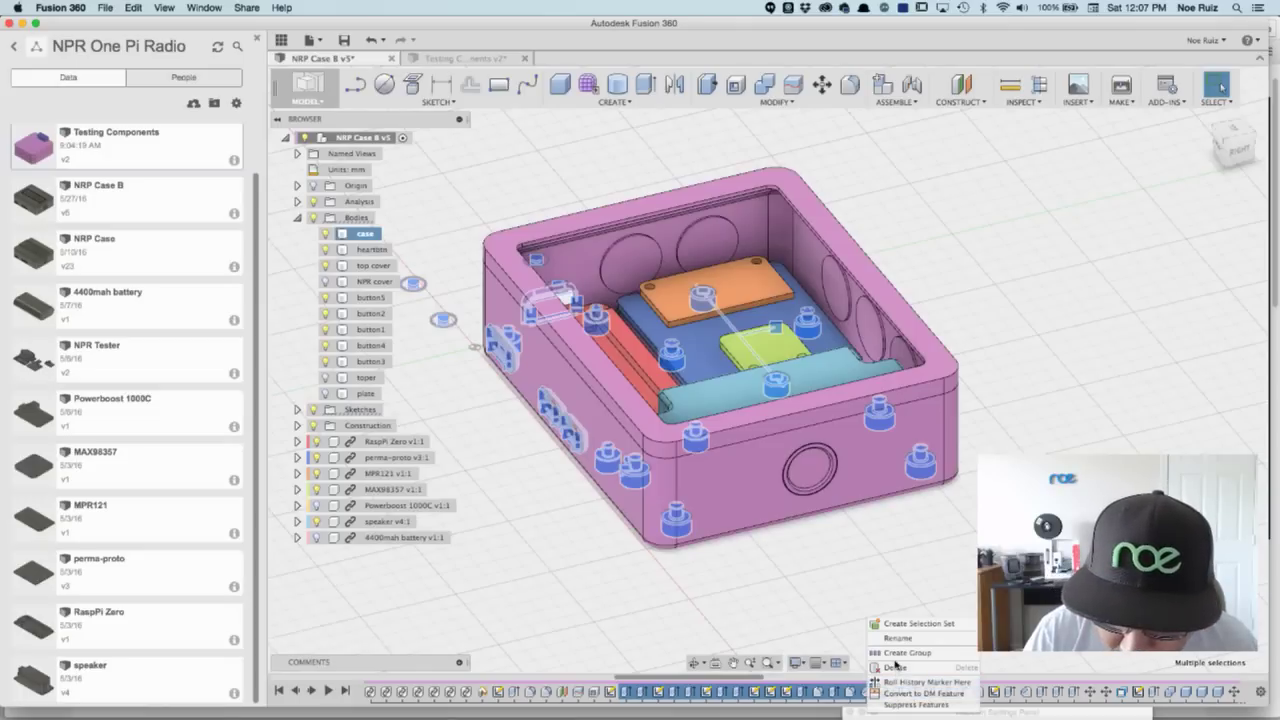
pyautogui.click(896, 666)
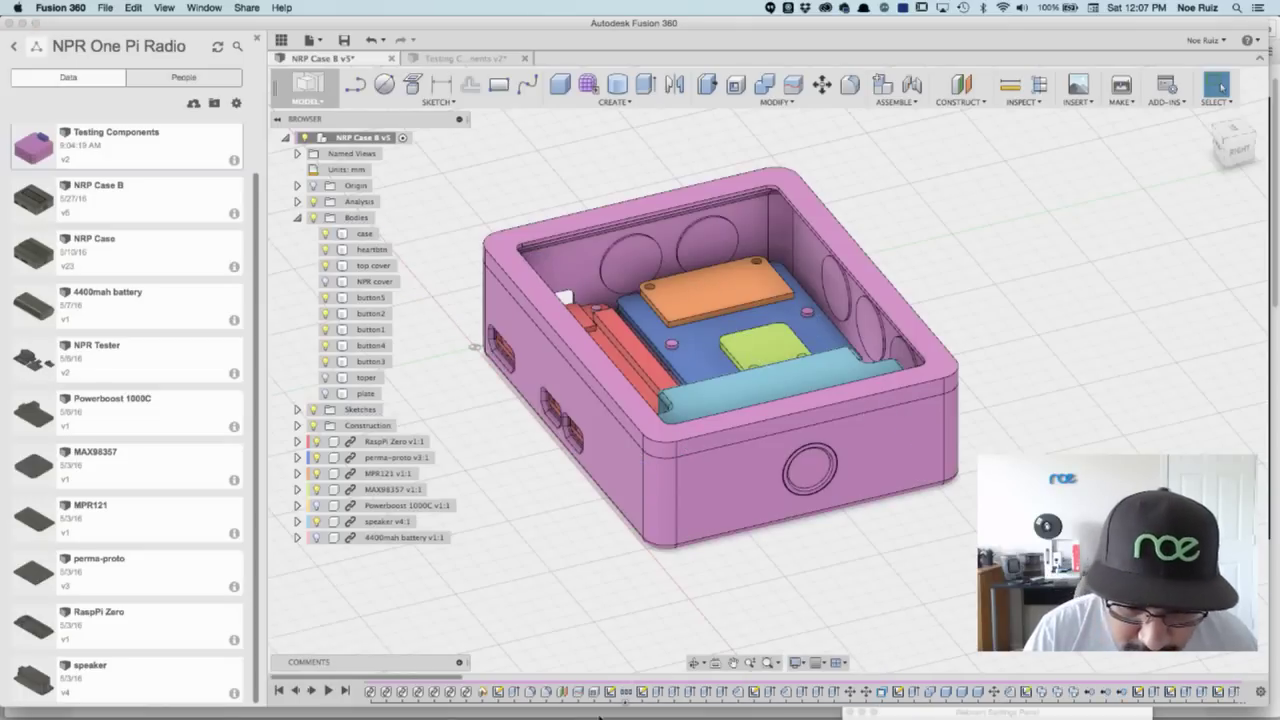
pyautogui.rightClick(625, 692)
pyautogui.click(650, 666)
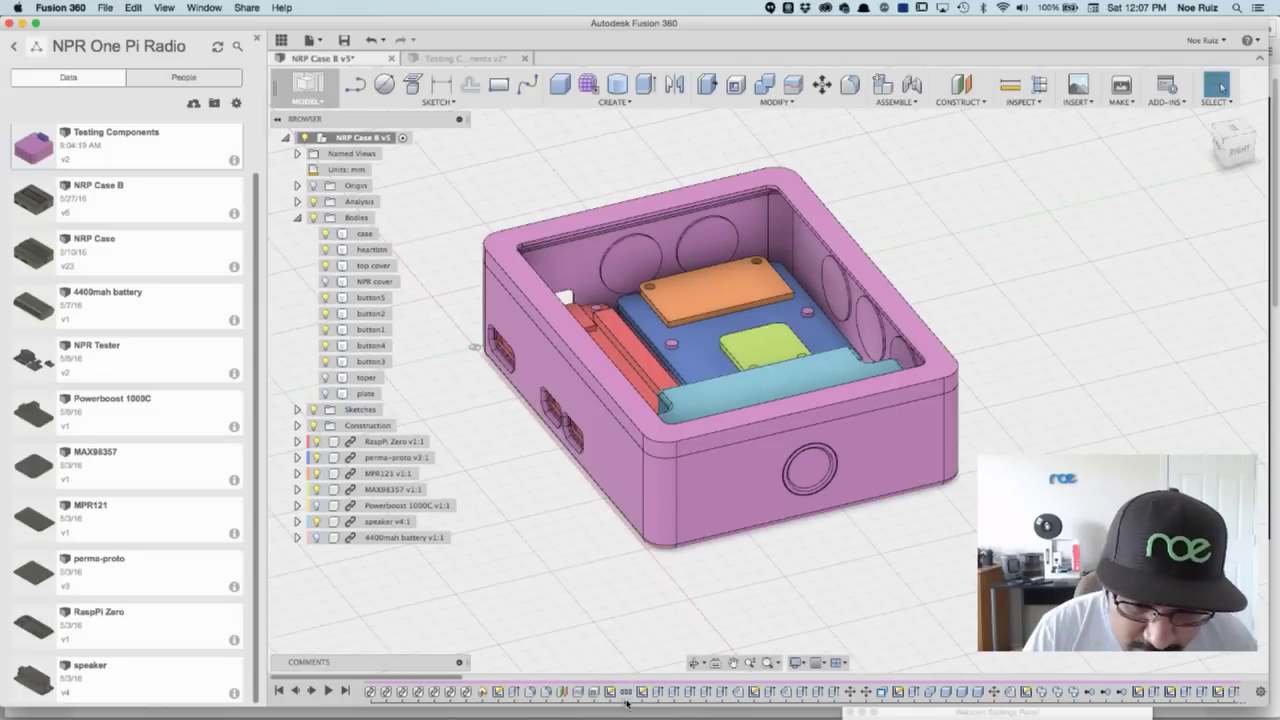
pyautogui.rightClick(625, 692)
pyautogui.press('Escape')
pyautogui.click(614, 390)
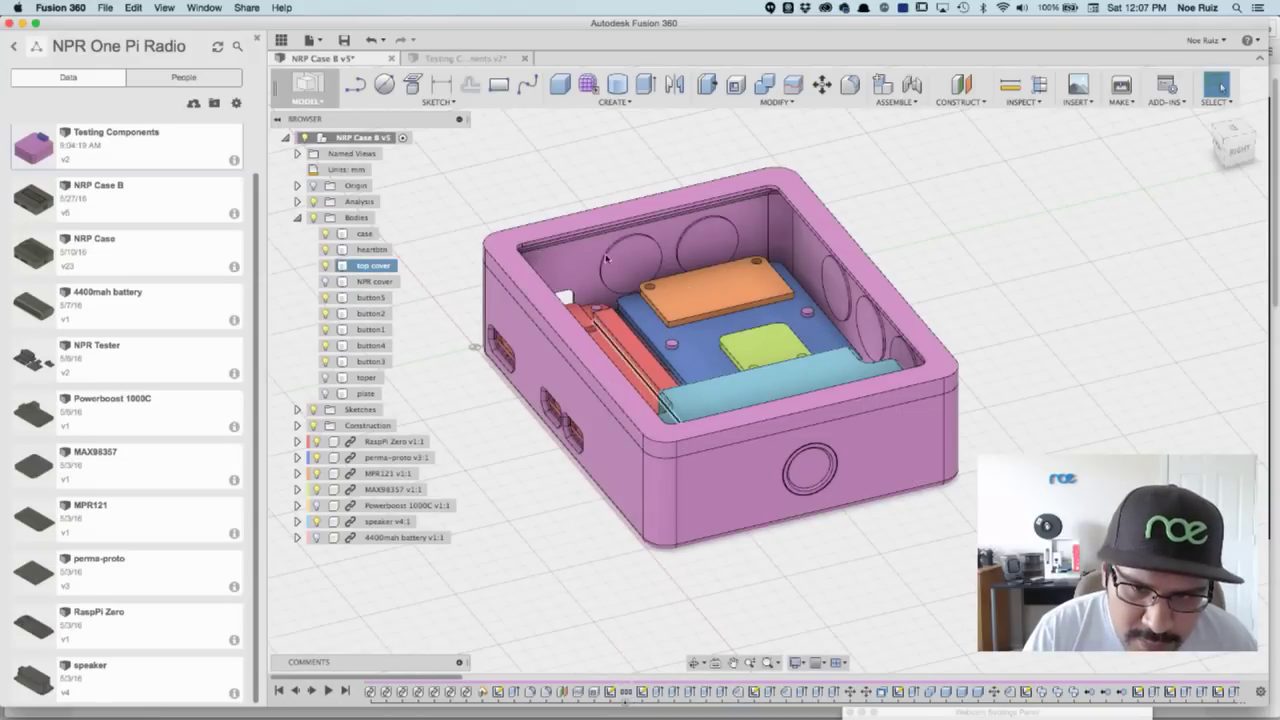
pyautogui.scroll(3, 564, 240)
pyautogui.scroll(5, 564, 240)
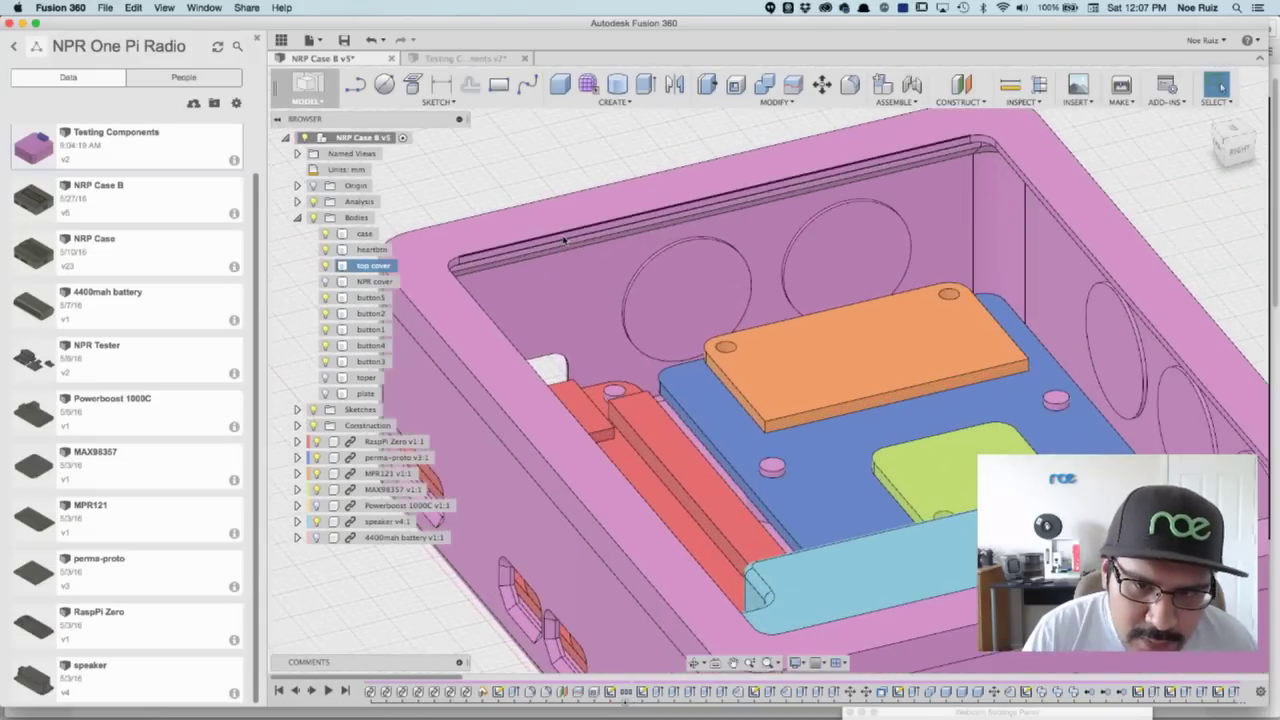
pyautogui.scroll(-5, 560, 322)
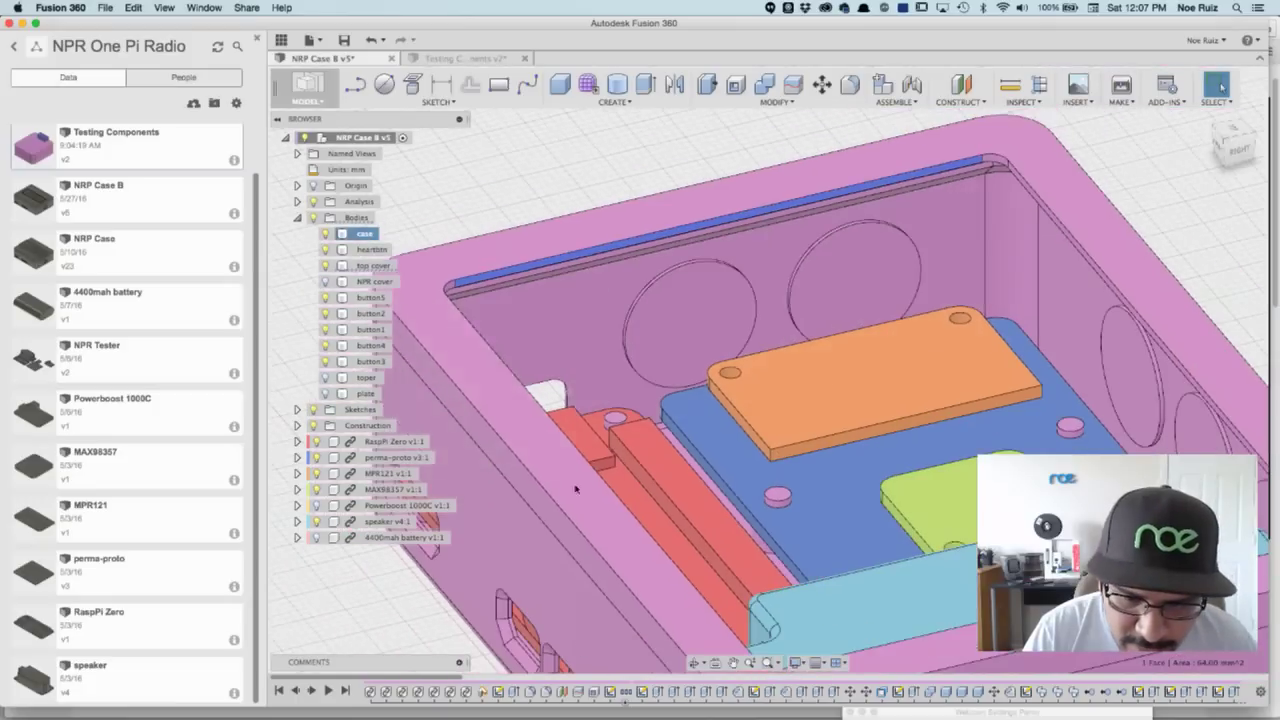
pyautogui.press('Escape')
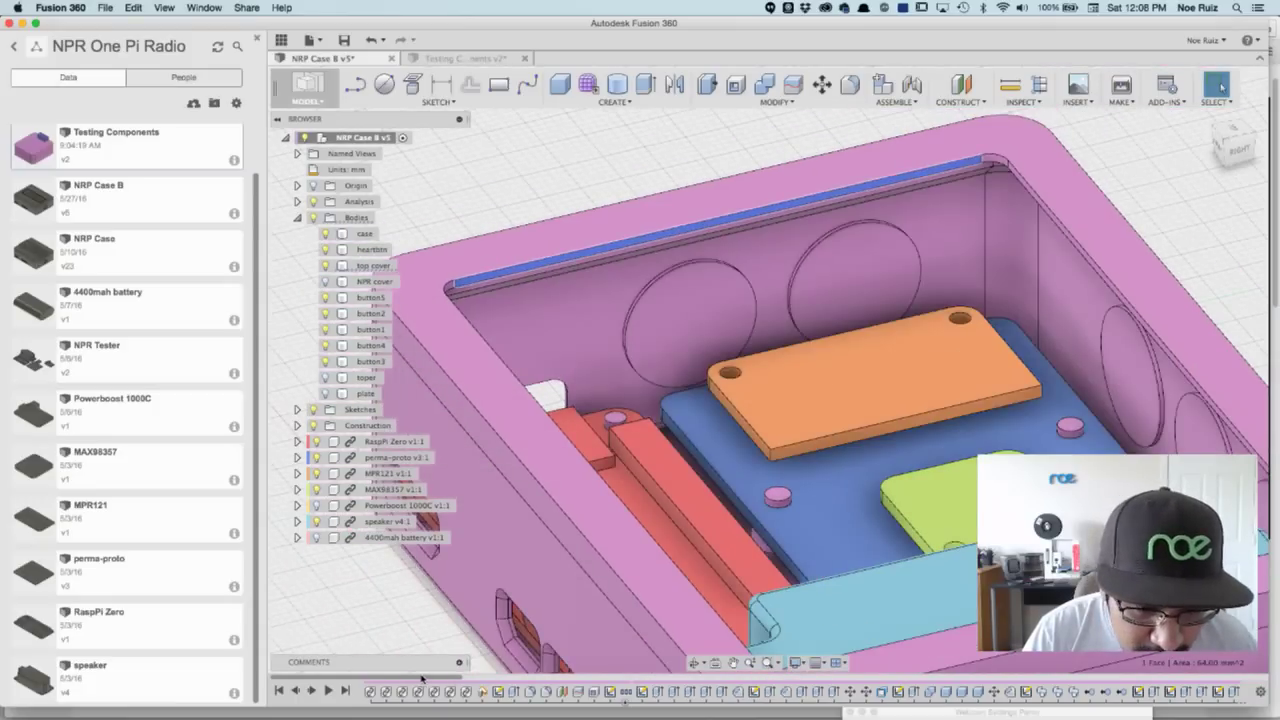
pyautogui.moveTo(422, 679); pyautogui.dragTo(1157, 662)
pyautogui.click(1010, 691)
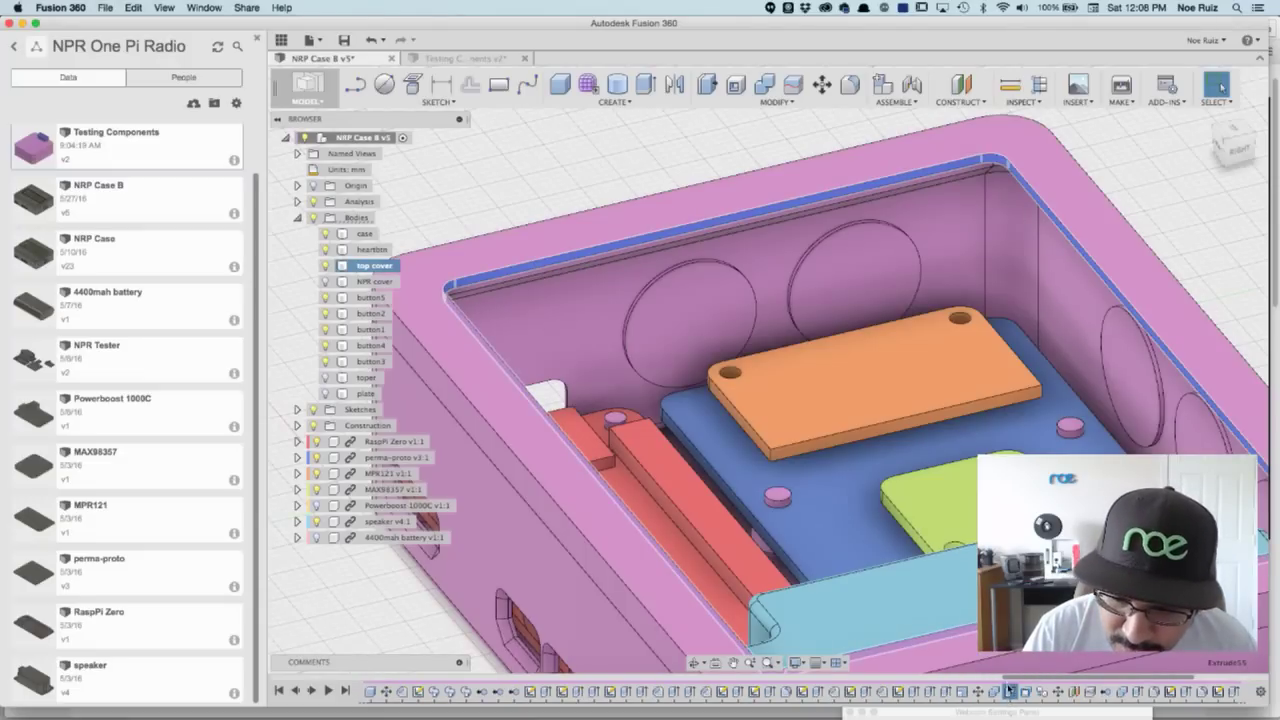
pyautogui.scroll(-2, 910, 470)
pyautogui.scroll(-2, 908, 466)
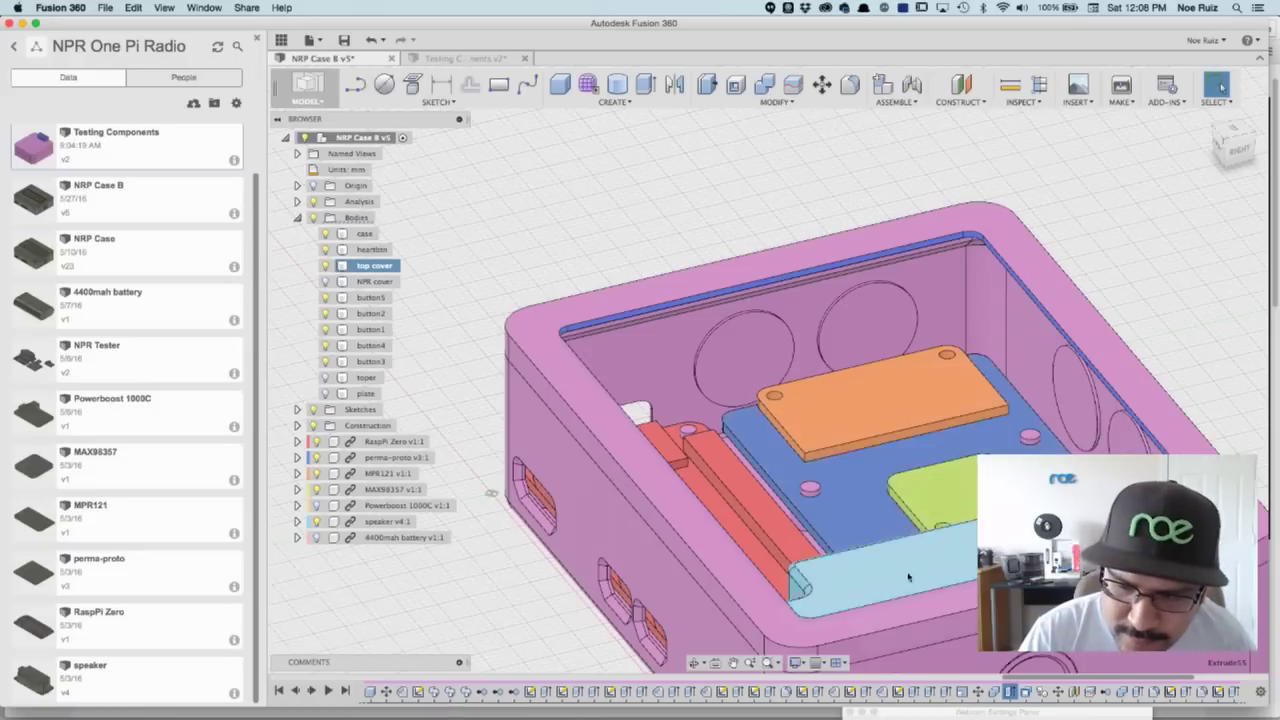
pyautogui.click(604, 163)
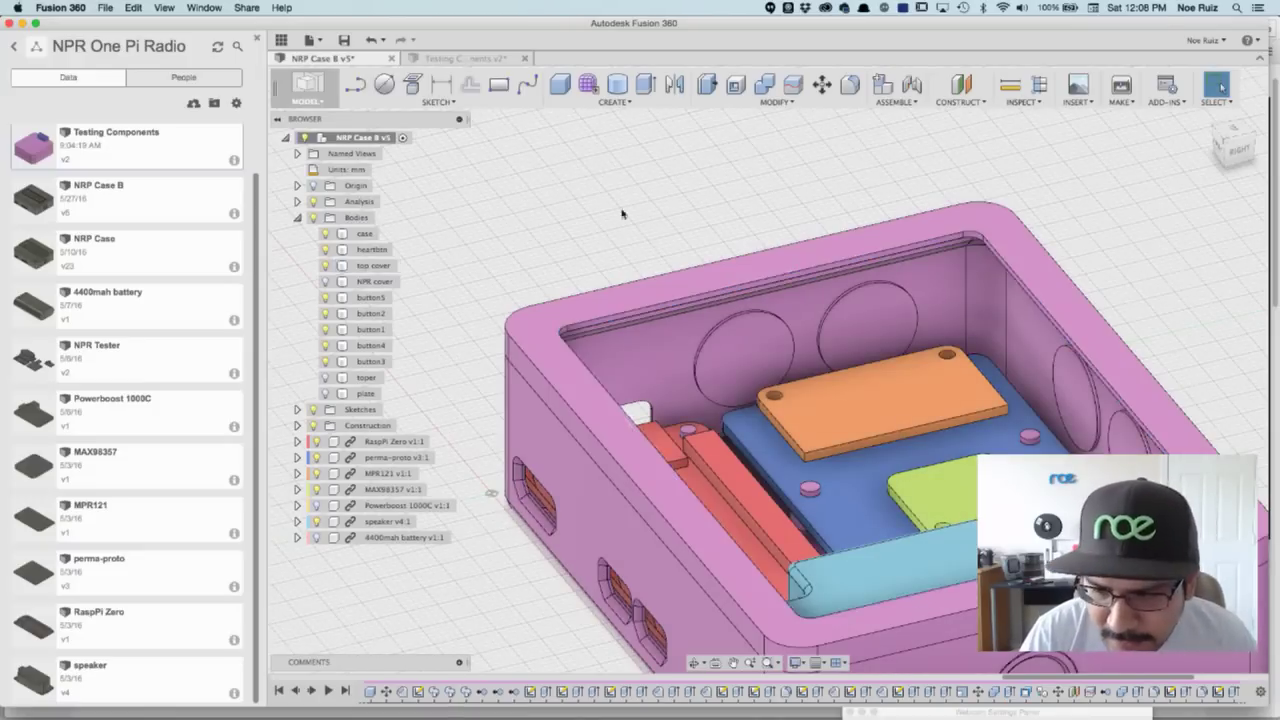
pyautogui.scroll(-2, 641, 236)
pyautogui.scroll(-2, 641, 227)
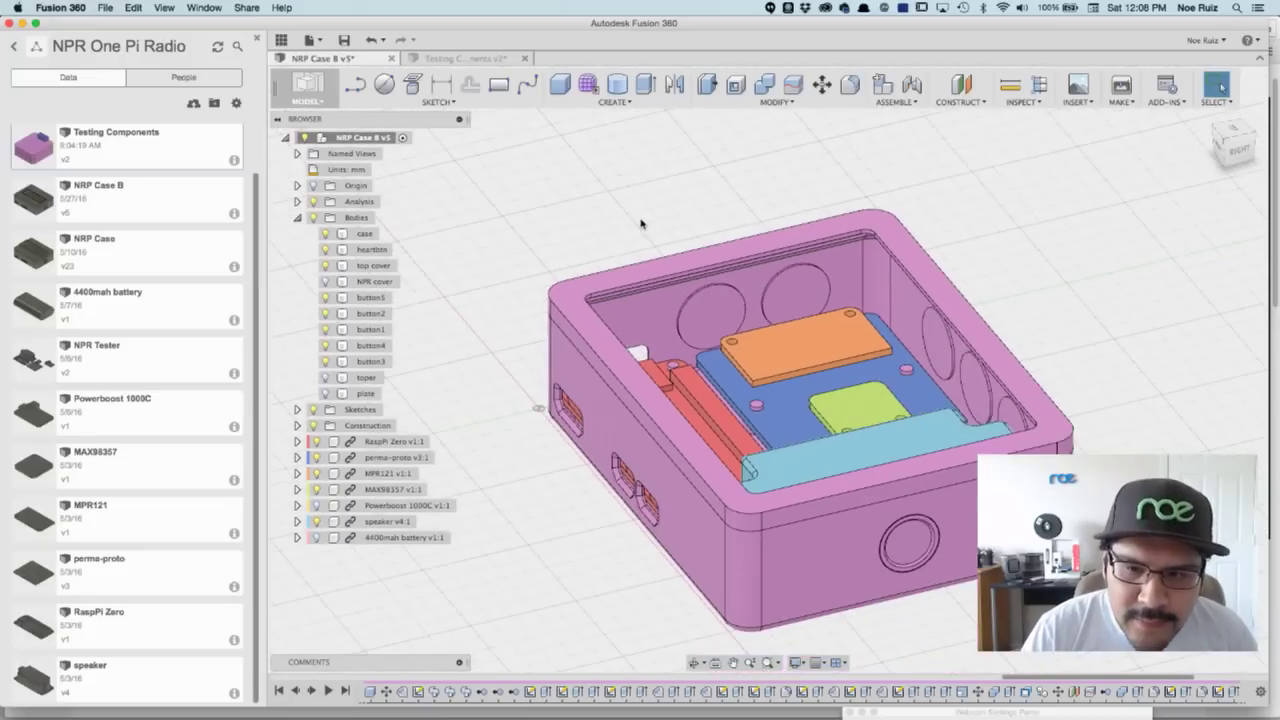
pyautogui.scroll(2, 640, 224)
pyautogui.moveTo(636, 221); pyautogui.dragTo(617, 180, button='middle')
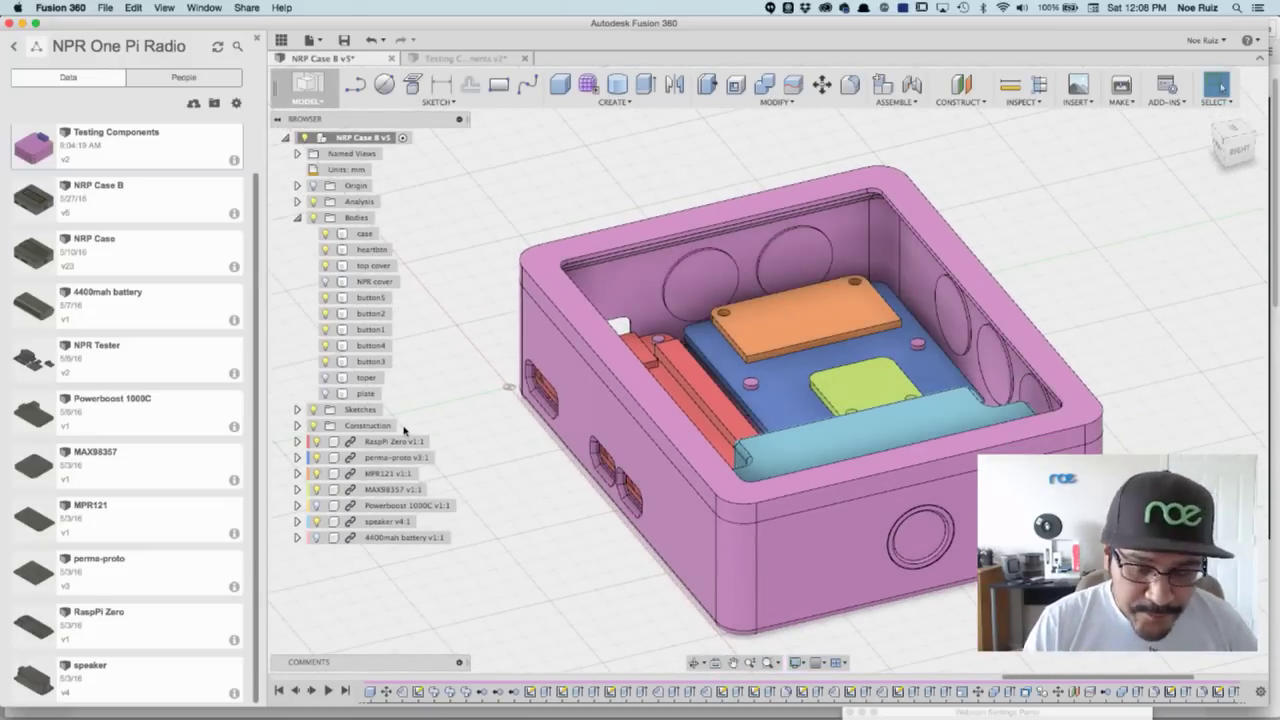
# Step: Review the case component's sketches in Testing Components, selecting Sketch4, Sketch1 and Sketch3
pyautogui.click(296, 410)
pyautogui.scroll(-5, 300, 410)
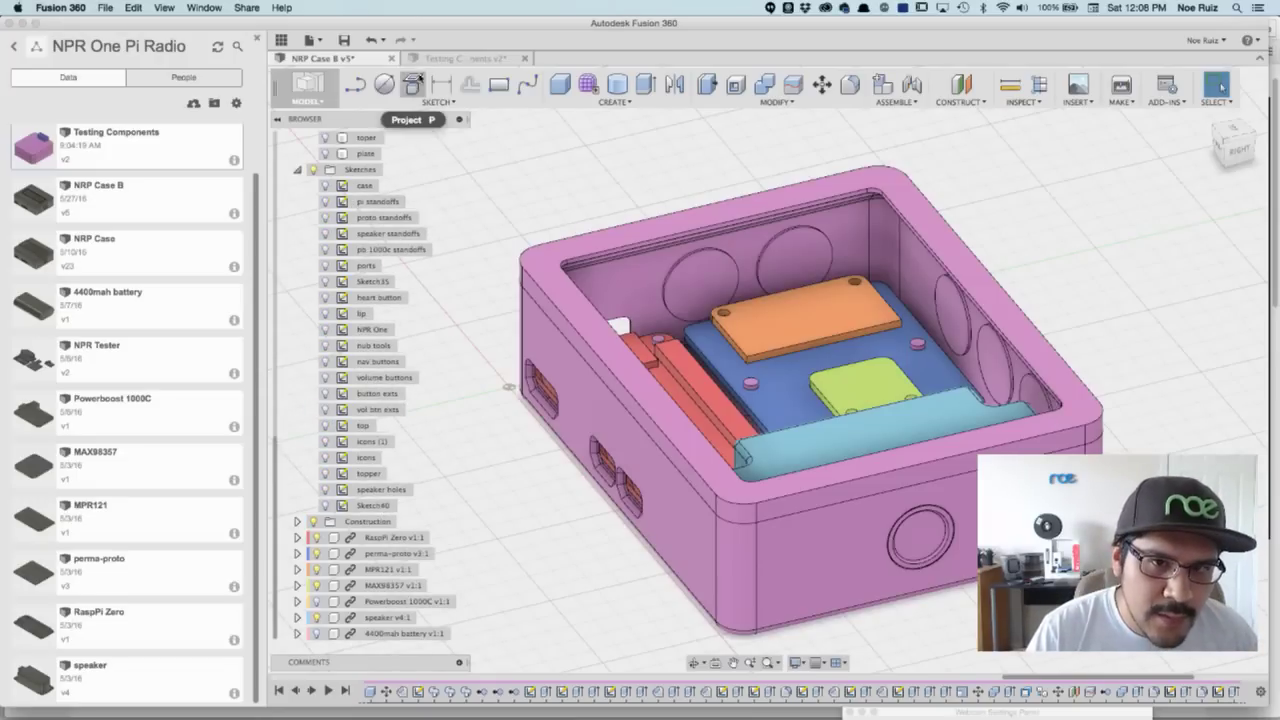
pyautogui.click(460, 58)
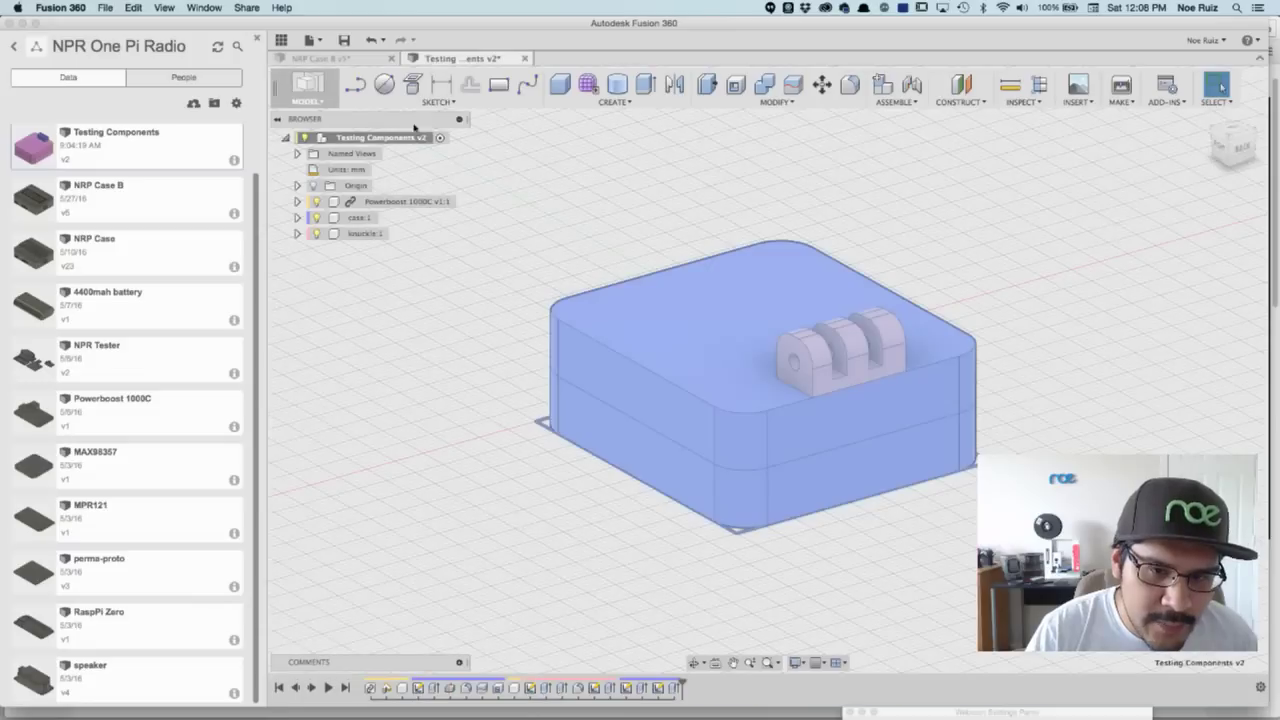
pyautogui.click(297, 217)
pyautogui.click(309, 266)
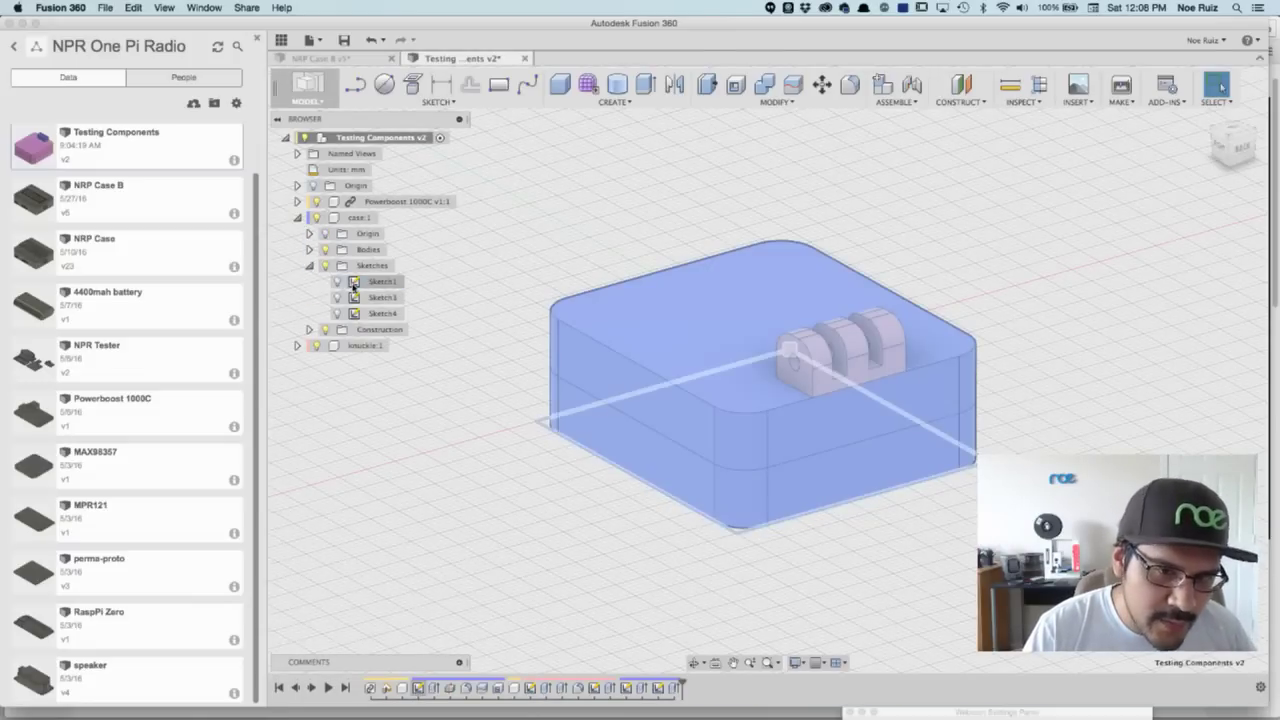
pyautogui.click(382, 313)
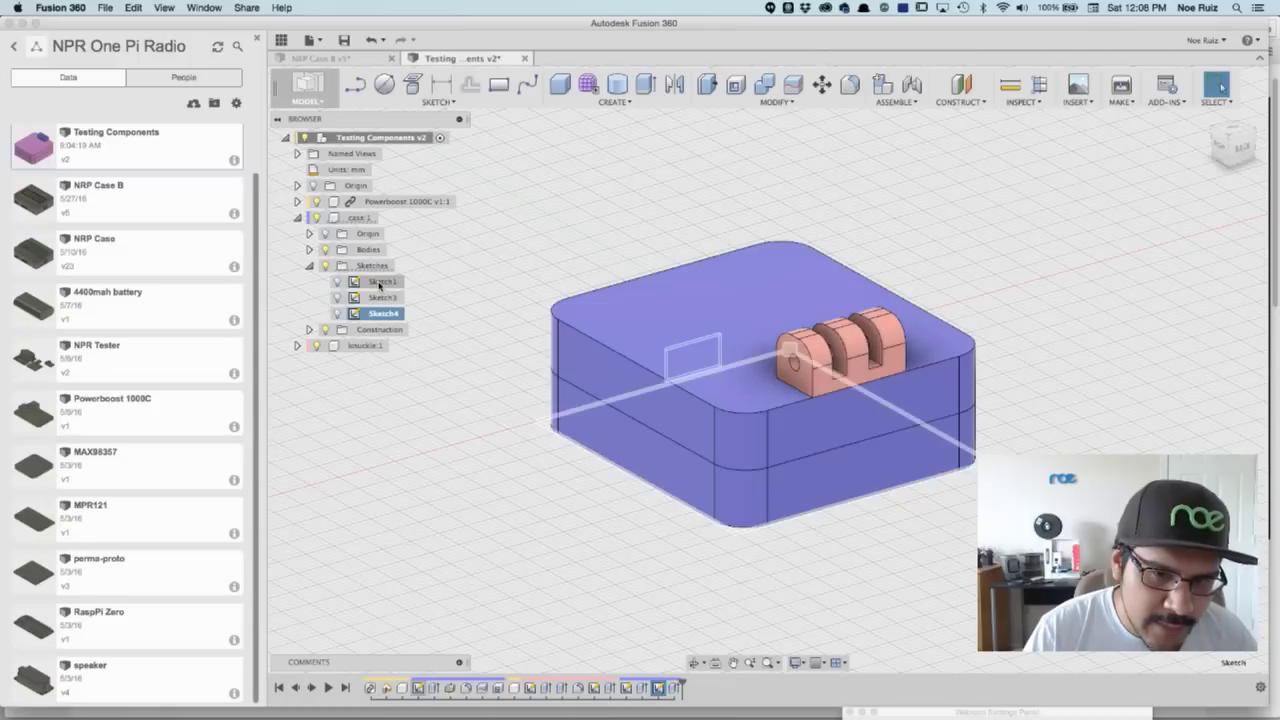
pyautogui.click(380, 283)
pyautogui.keyDown('shift'); pyautogui.click(380, 298); pyautogui.keyUp('shift')
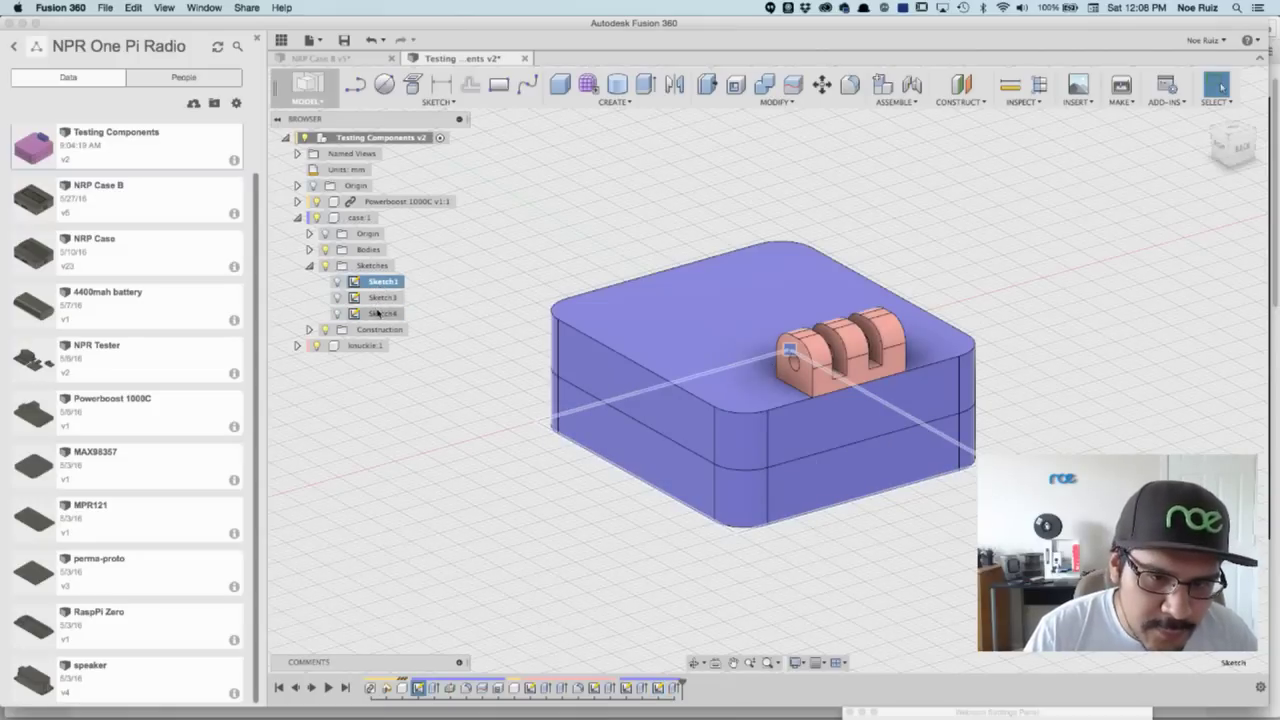
pyautogui.click(377, 286)
# Step: Hide the lid body Body2 and orbit inside to see the board's hole circles
pyautogui.click(309, 249)
pyautogui.click(337, 282)
pyautogui.keyDown('shift'); pyautogui.moveTo(525, 415); pyautogui.dragTo(450, 345, button='middle'); pyautogui.keyUp('shift')
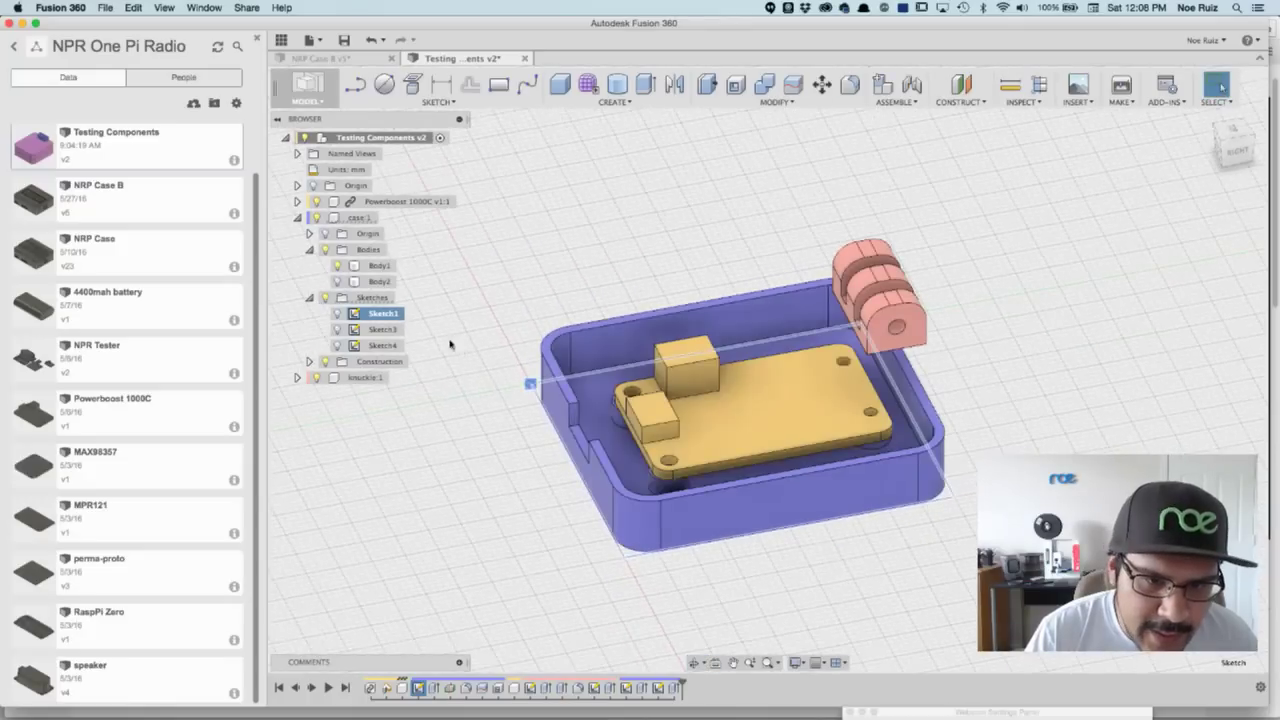
pyautogui.click(368, 330)
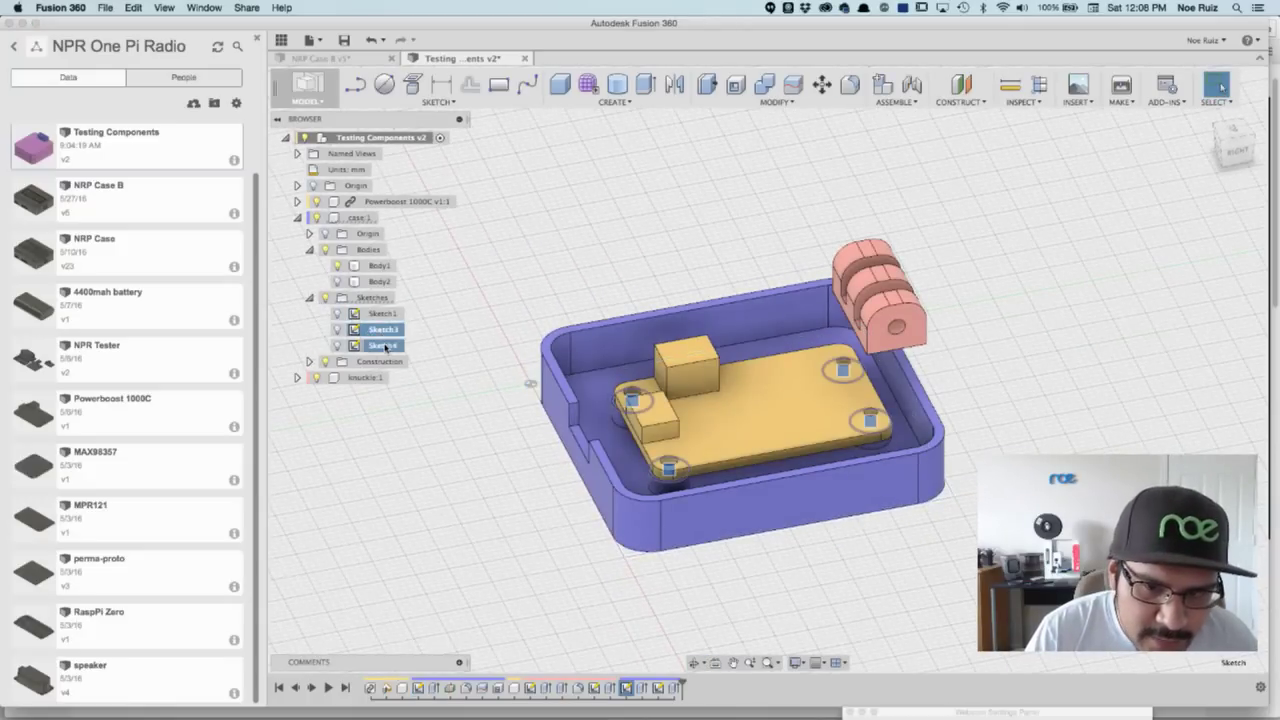
pyautogui.click(383, 345)
pyautogui.keyDown('shift'); pyautogui.click(576, 425); pyautogui.keyUp('shift')
pyautogui.click(491, 443)
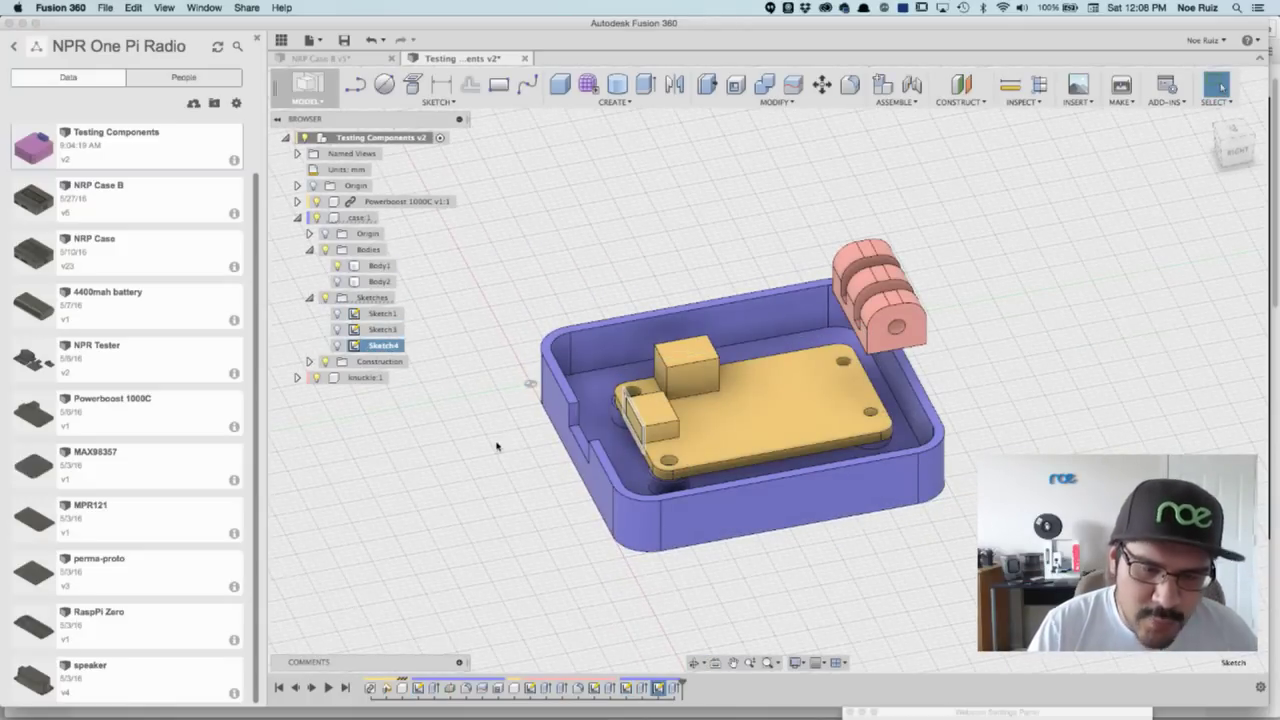
# Step: Activate knuckle:1, review its Sketch1, then collapse the component
pyautogui.click(299, 218)
pyautogui.click(358, 217)
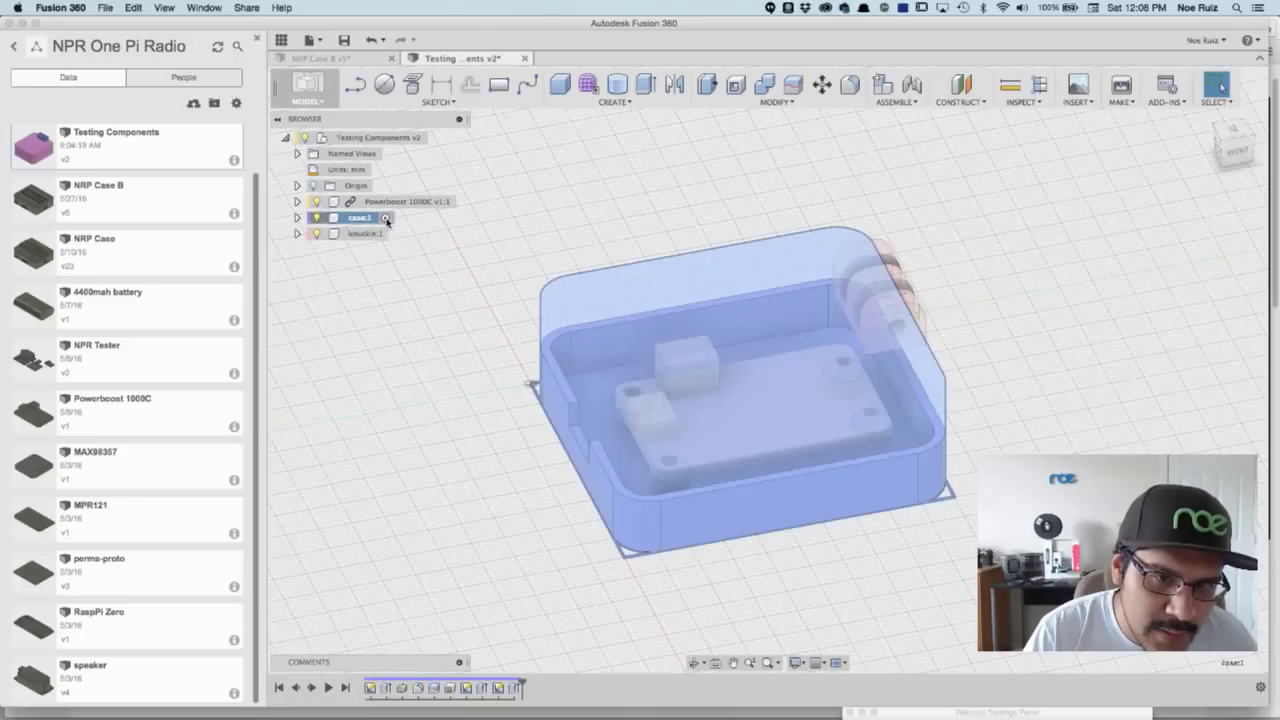
pyautogui.keyDown('shift'); pyautogui.click(388, 234); pyautogui.keyUp('shift')
pyautogui.click(398, 234)
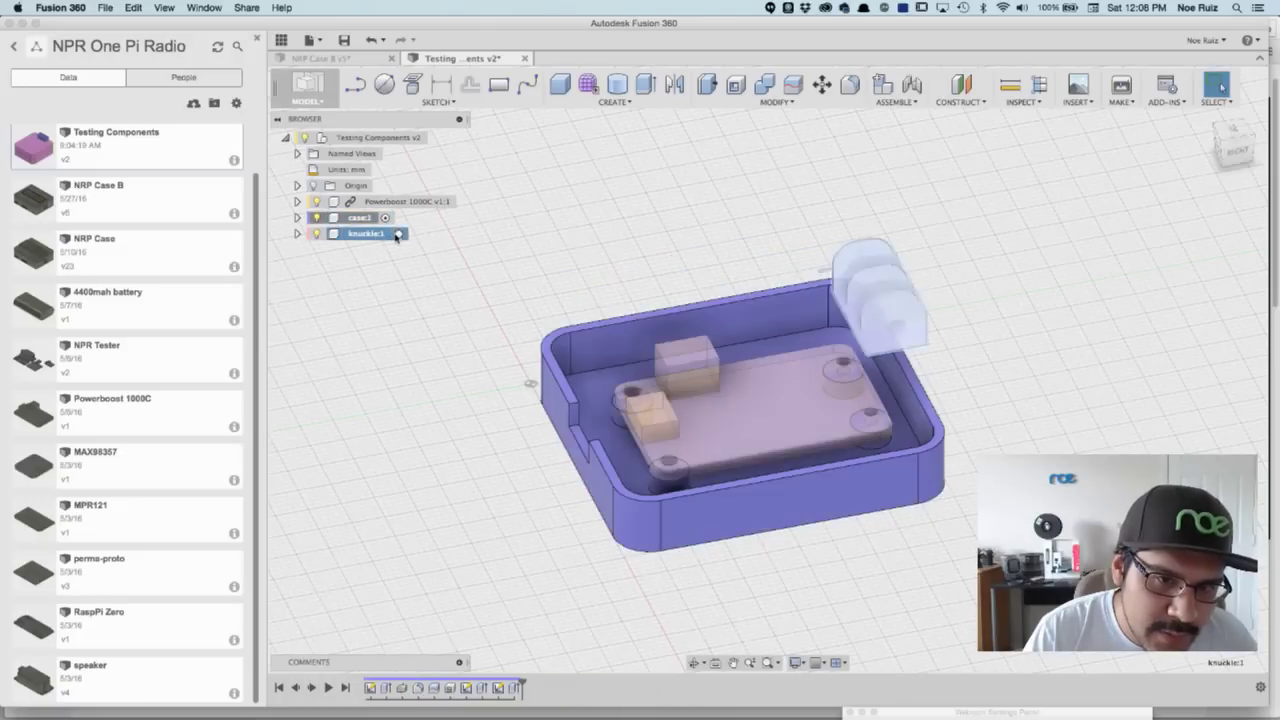
pyautogui.click(297, 234)
pyautogui.click(310, 284)
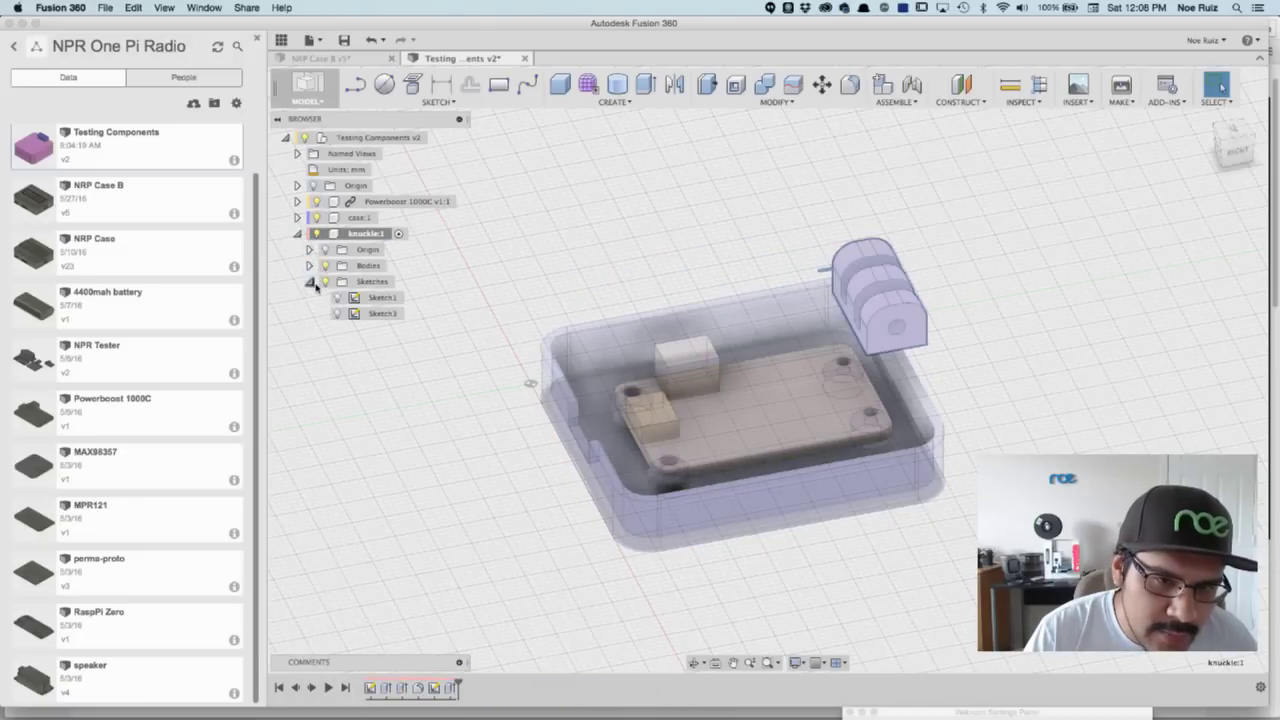
pyautogui.click(374, 298)
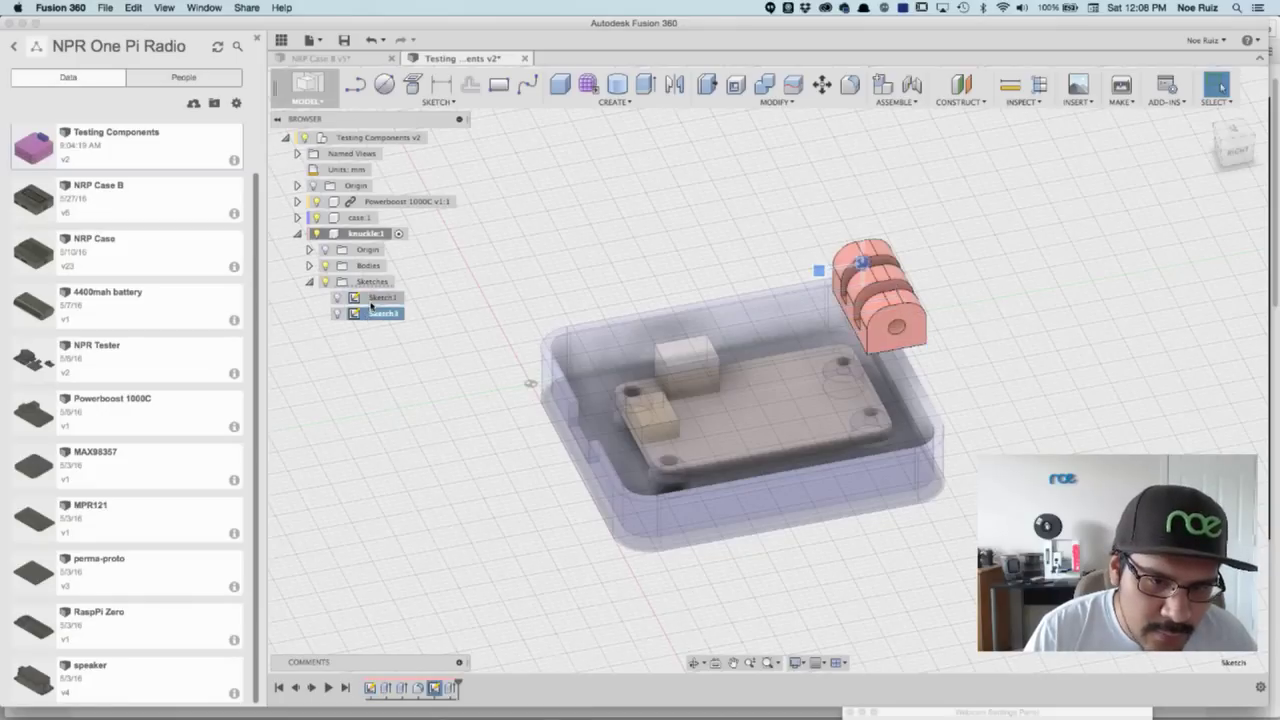
pyautogui.click(395, 406)
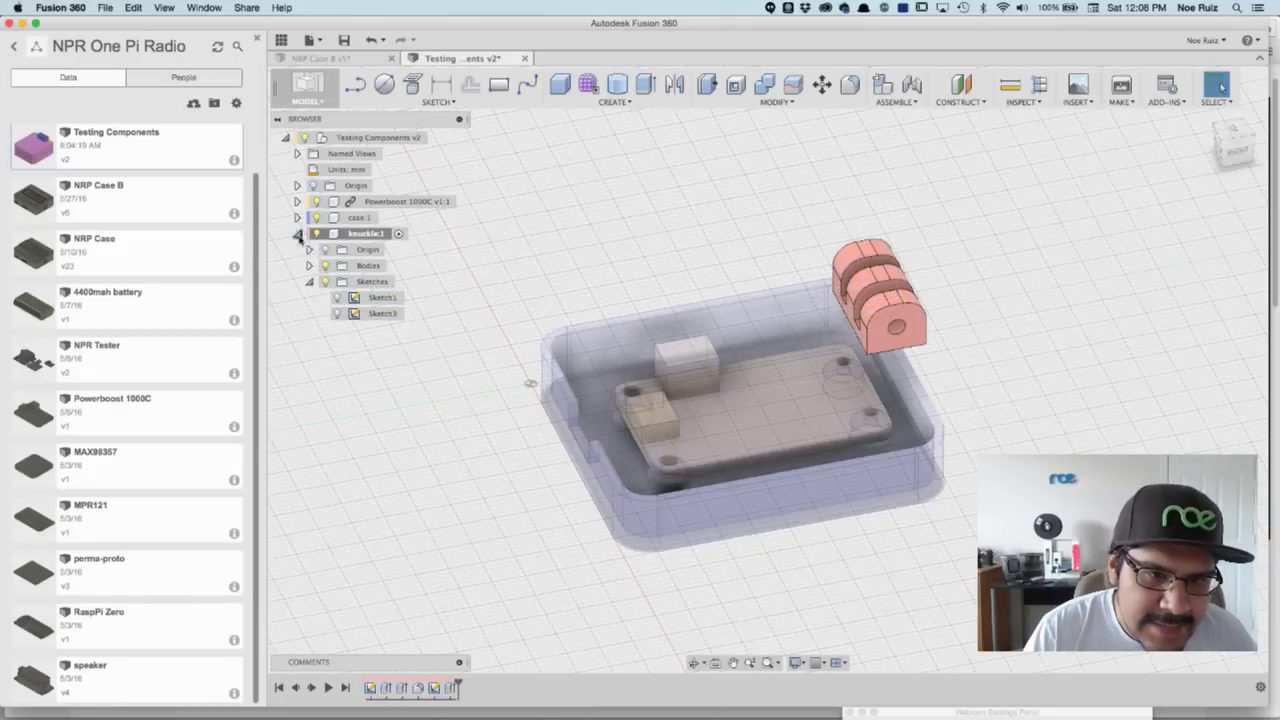
pyautogui.click(297, 234)
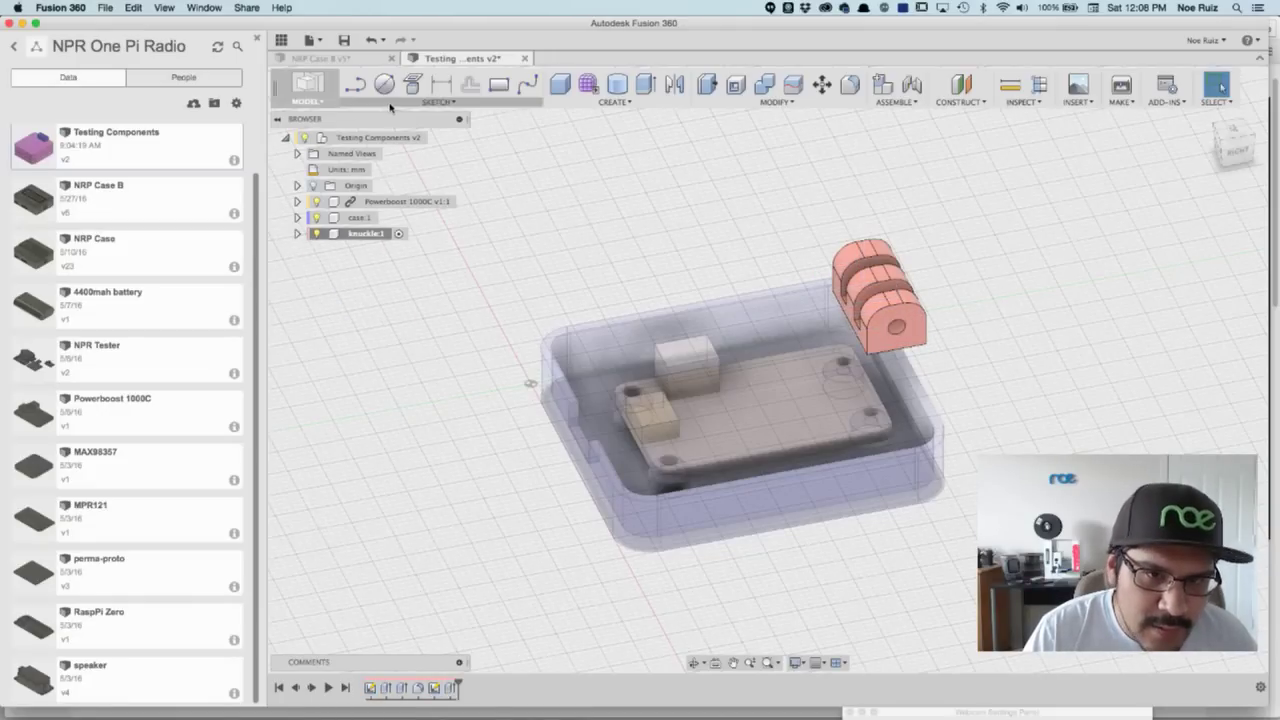
pyautogui.click(434, 139)
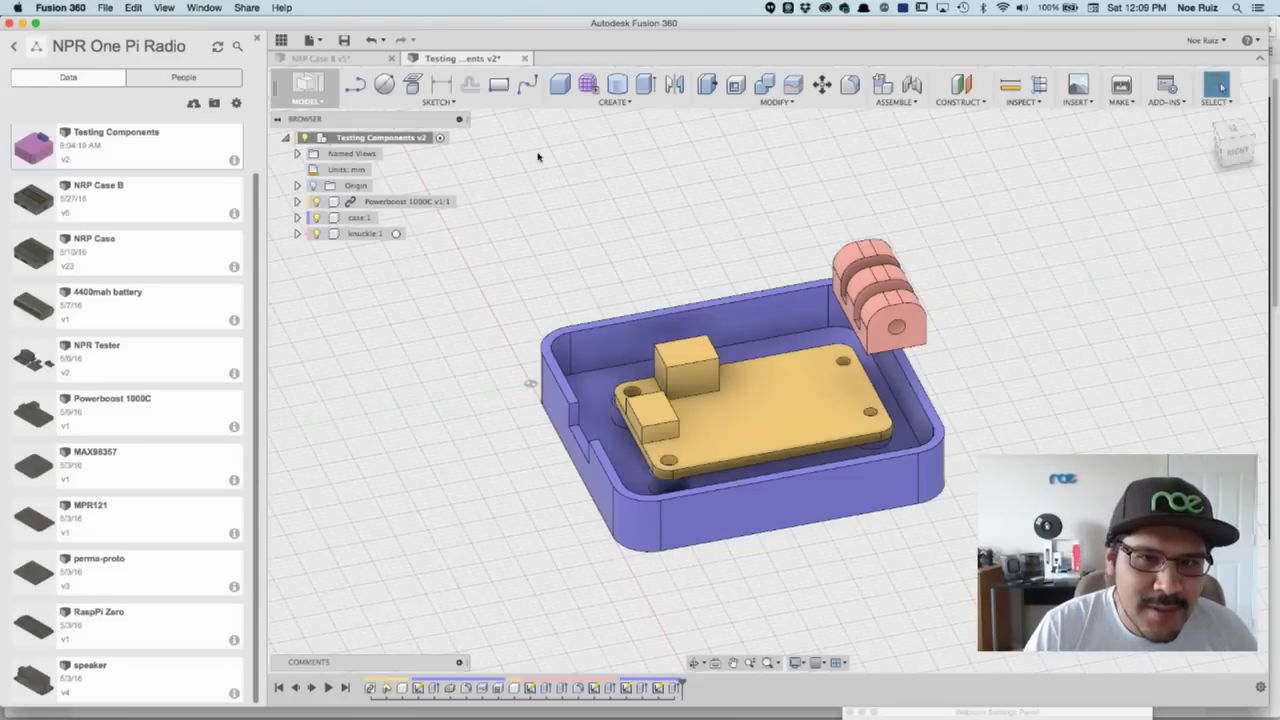
# Step: Open the Test for Tutorial design, closing the empty untitled design created along the way
pyautogui.click(315, 40)
pyautogui.click(332, 60)
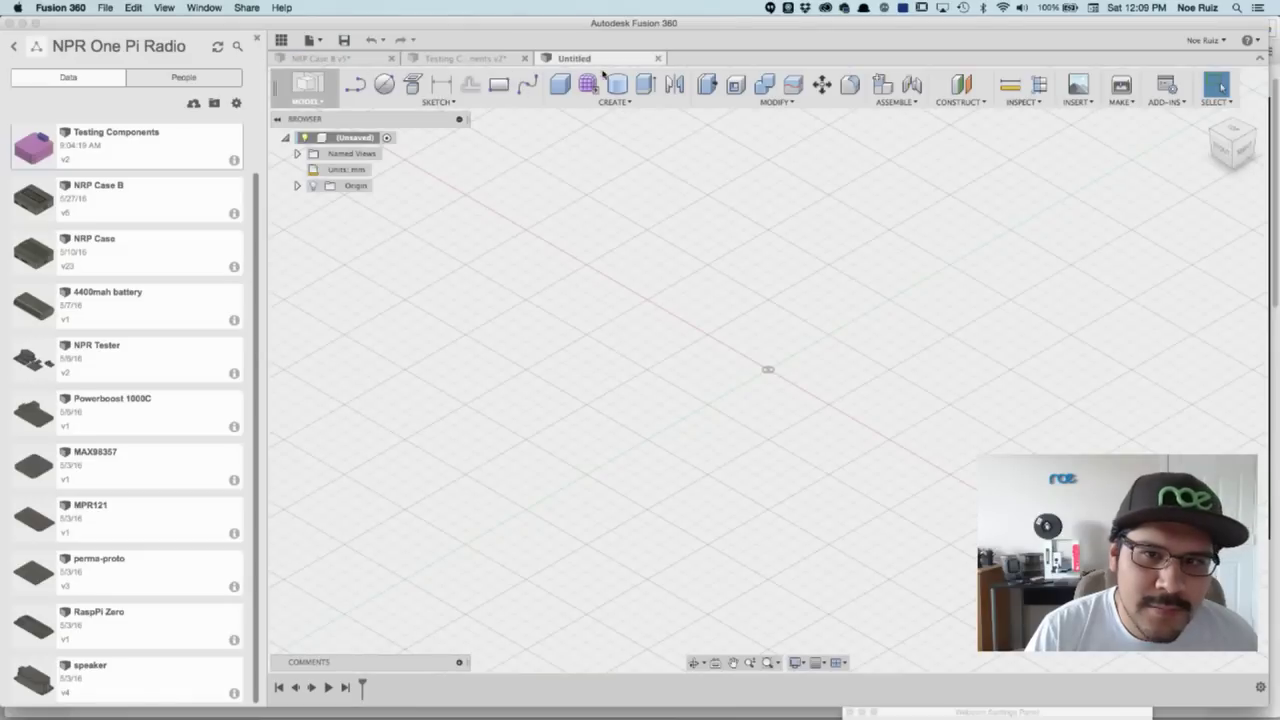
pyautogui.click(657, 59)
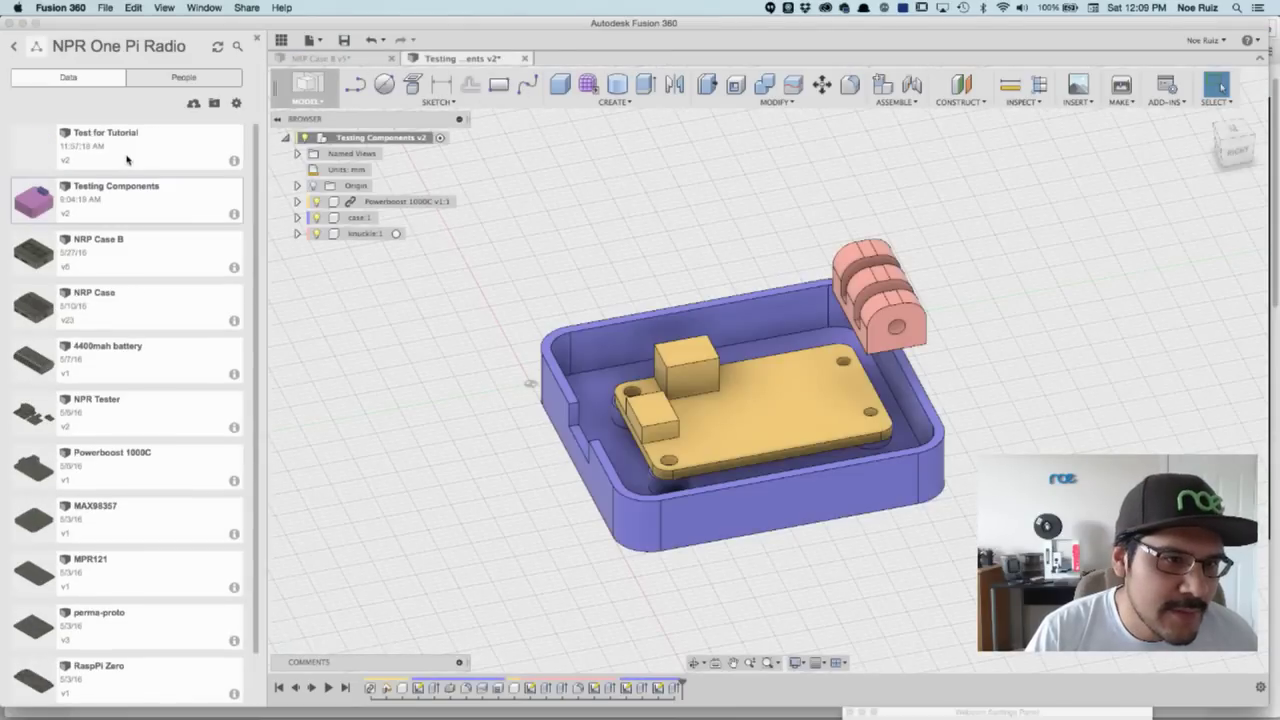
pyautogui.doubleClick(151, 148)
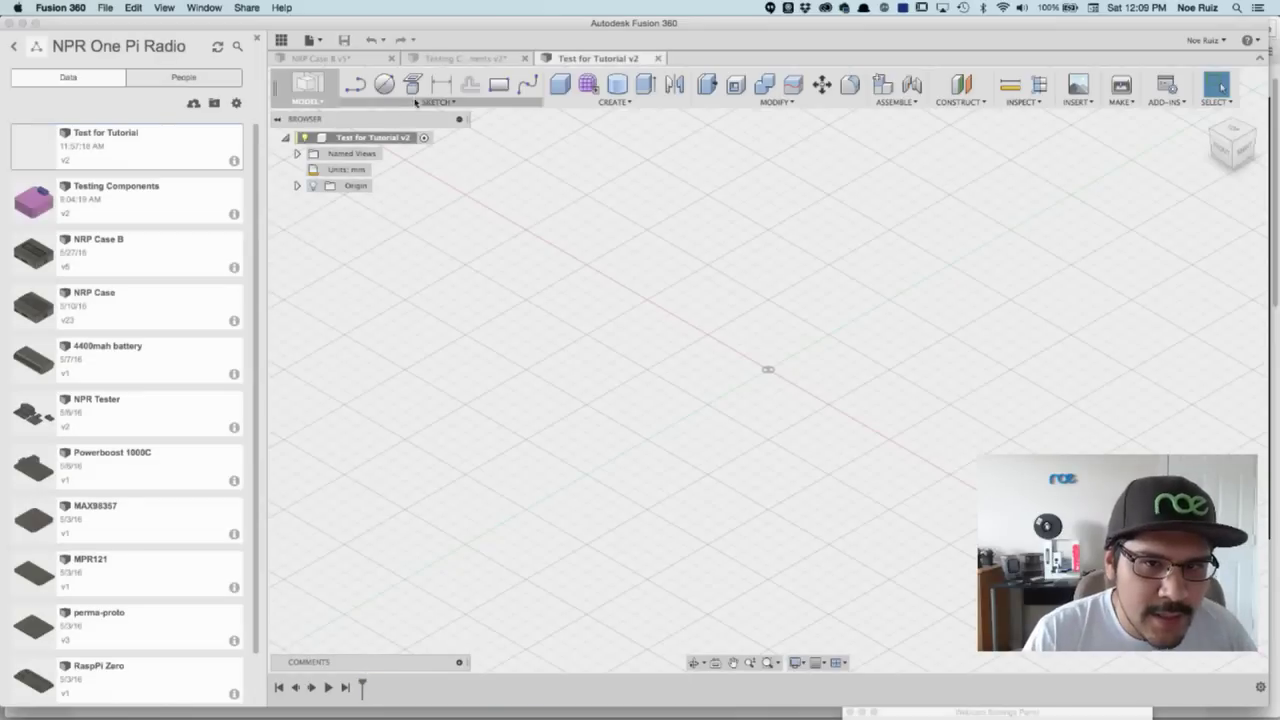
# Step: Create a 25 × 25 mm box, 20 mm tall, on the ground plane as a New Component
pyautogui.press('r')
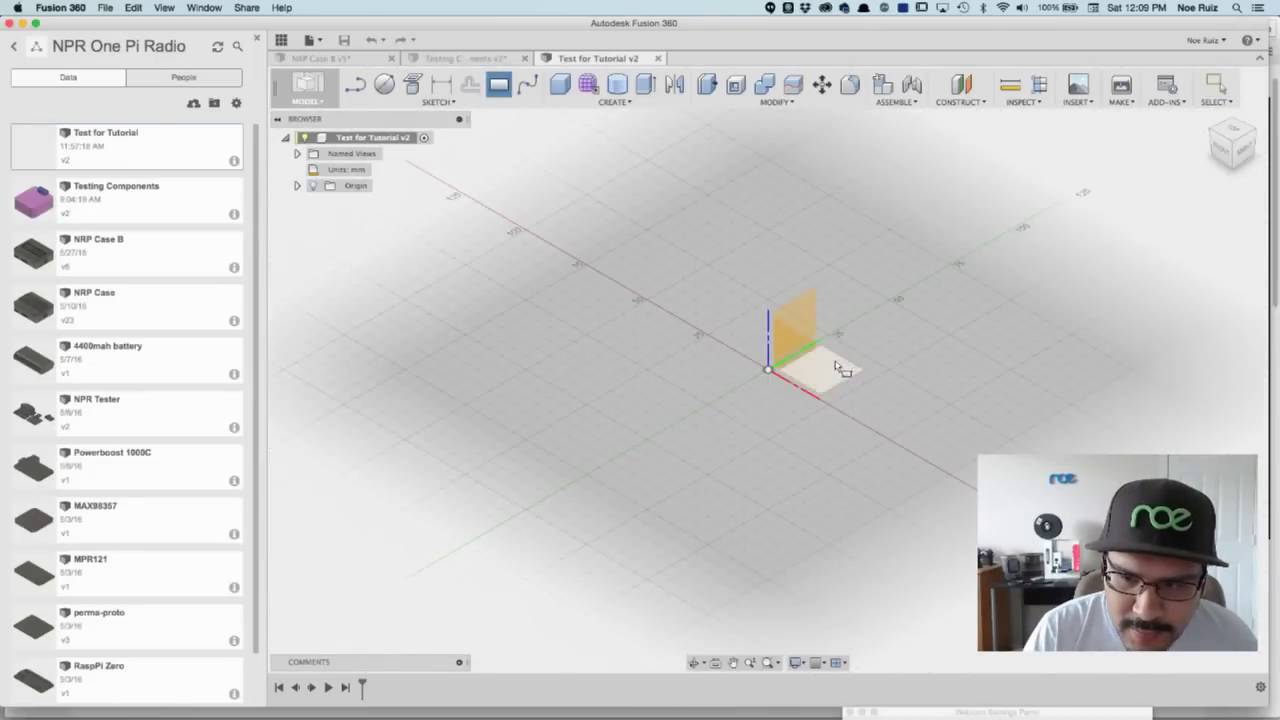
pyautogui.click(840, 368)
pyautogui.click(768, 369)
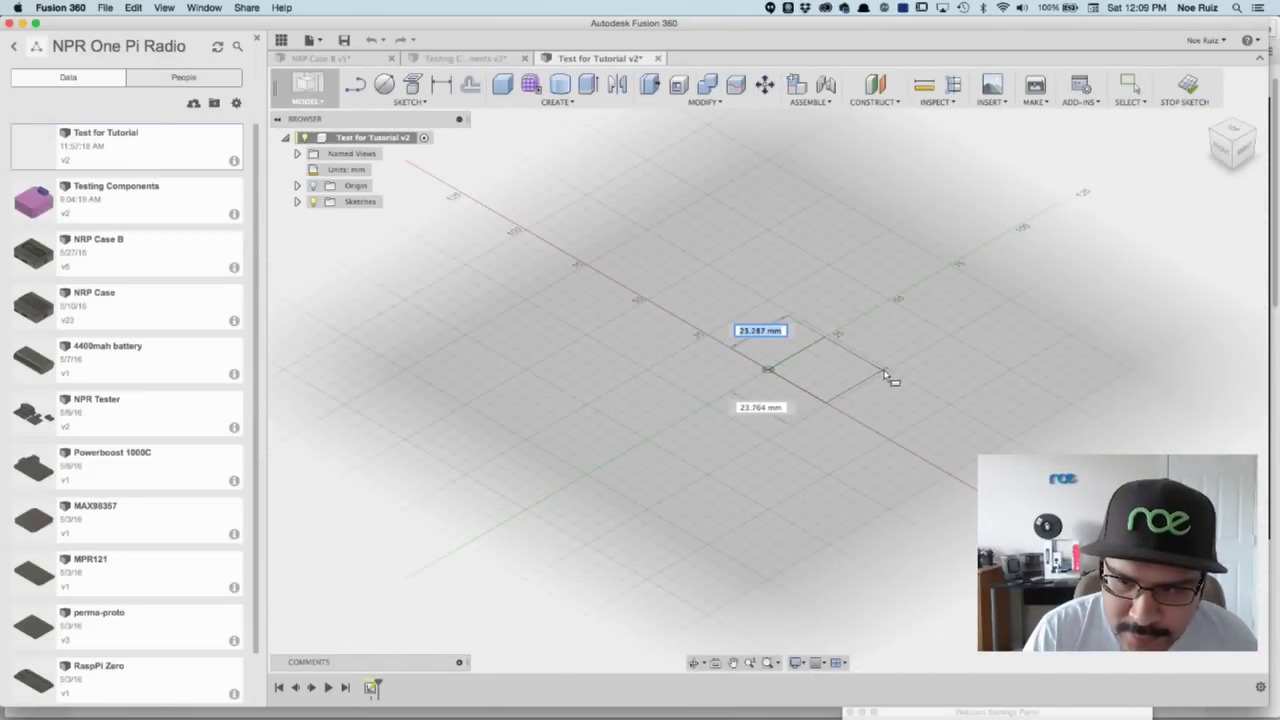
pyautogui.click(888, 370)
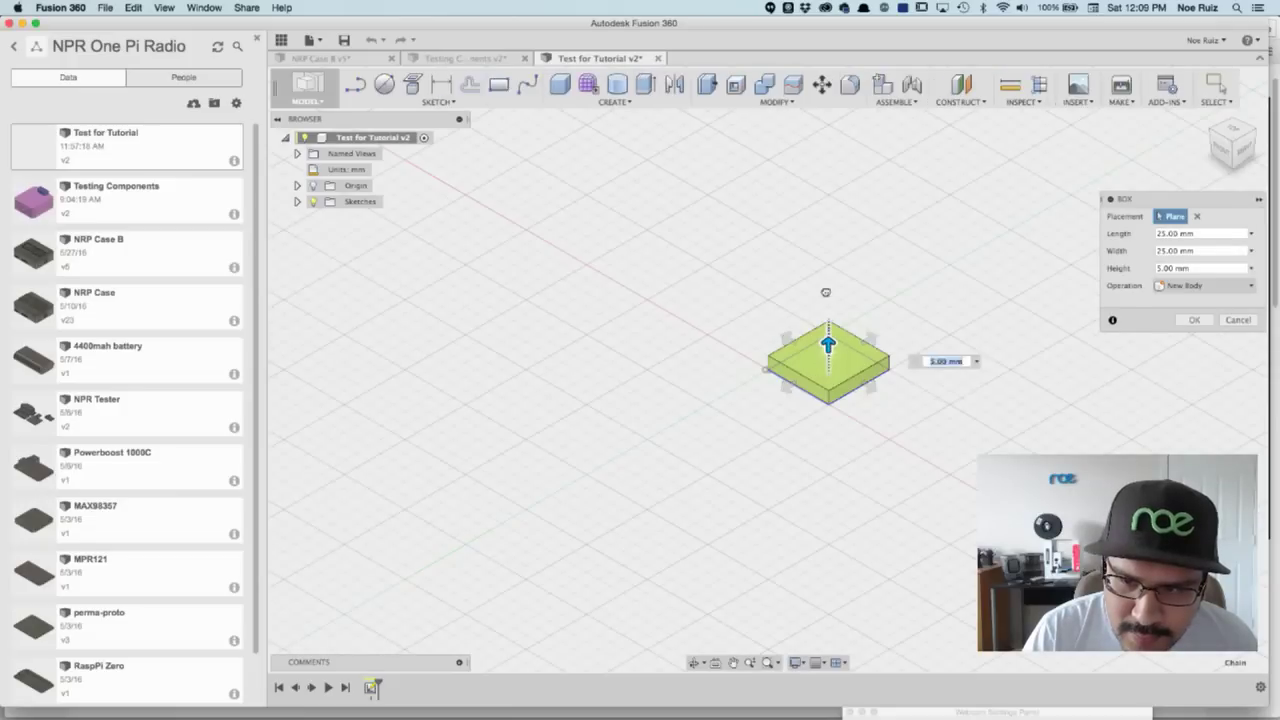
pyautogui.moveTo(825, 291); pyautogui.dragTo(826, 298)
pyautogui.click(1186, 287)
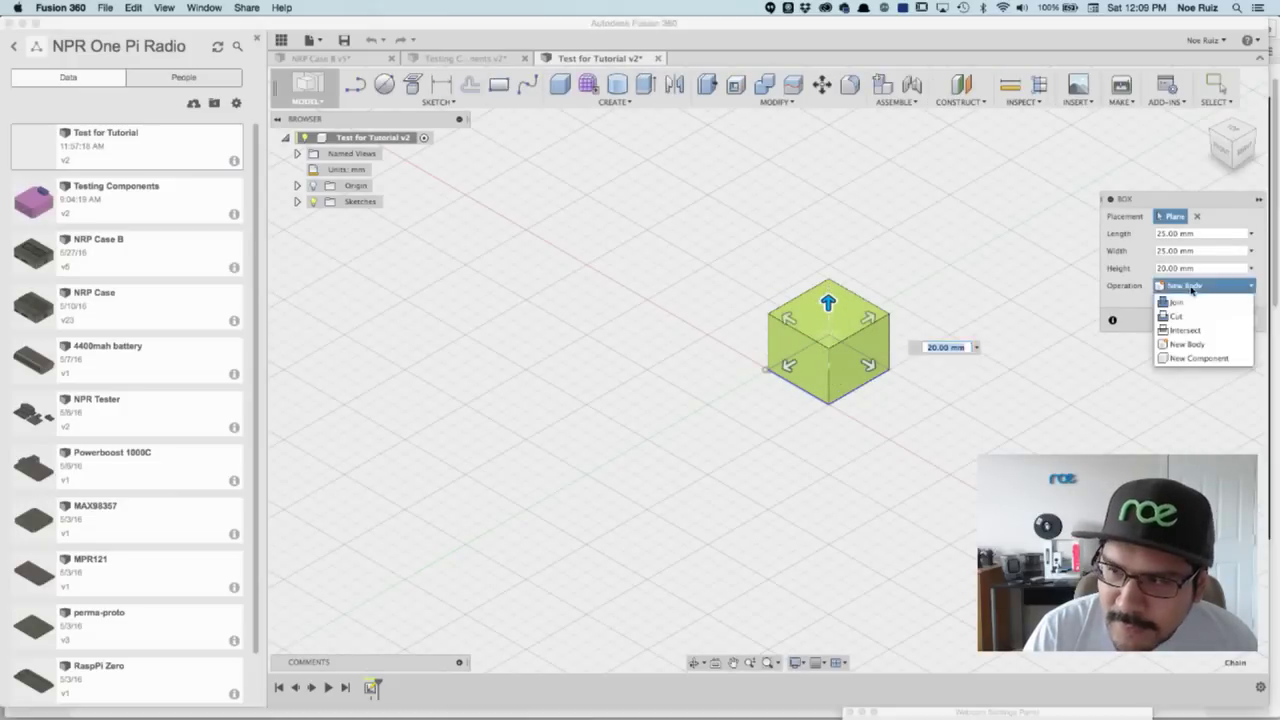
pyautogui.click(1188, 358)
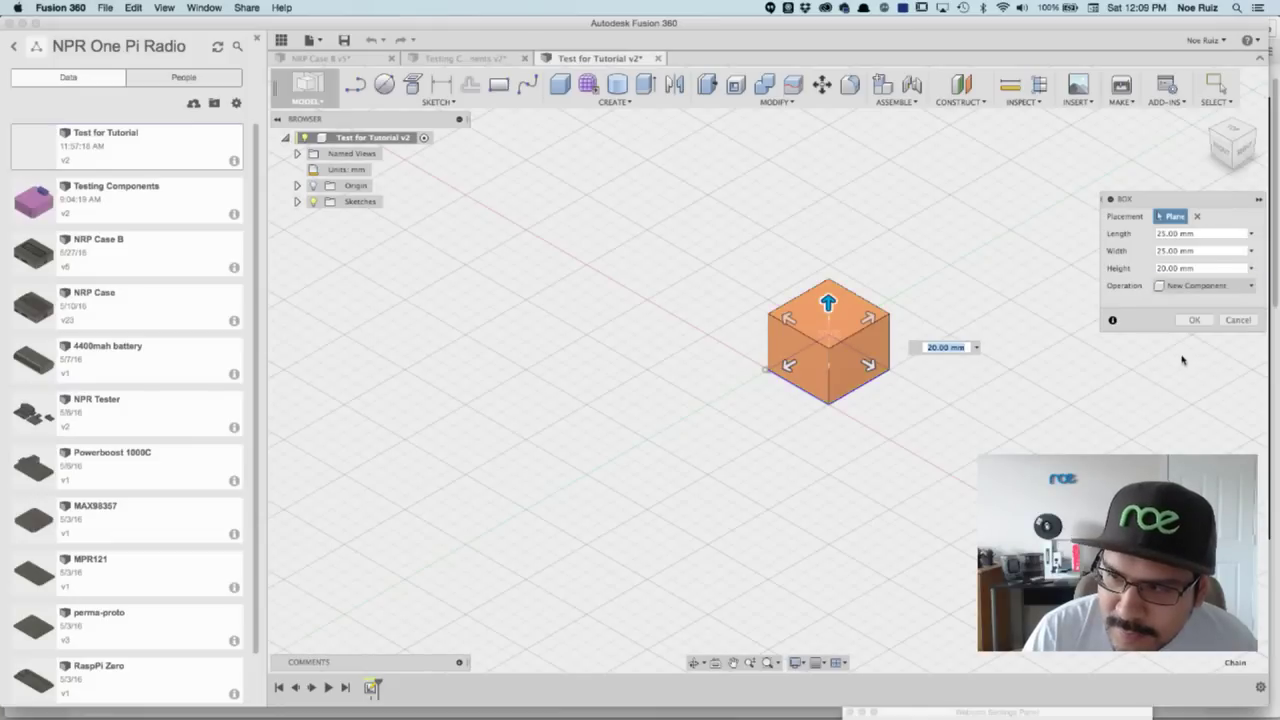
pyautogui.click(1194, 321)
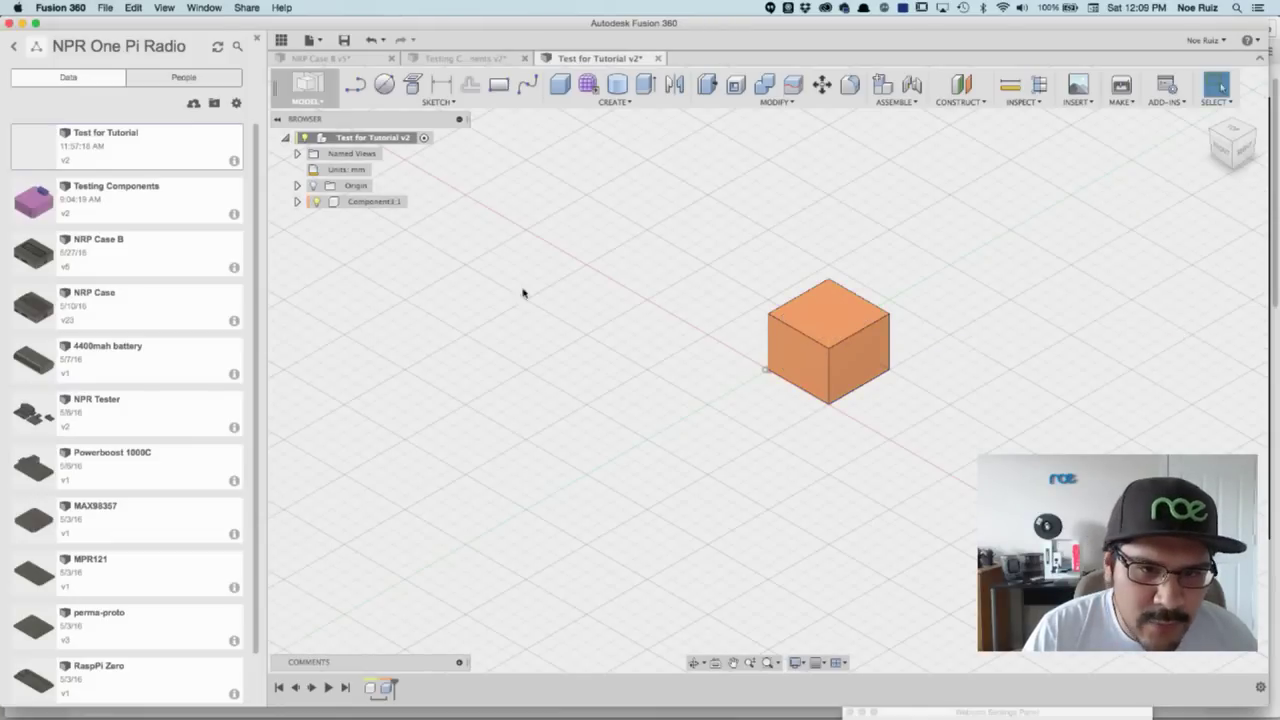
# Step: Expand Component1:1 to show its bodies, activate it, then reactivate the top-level design
pyautogui.click(297, 203)
pyautogui.click(309, 233)
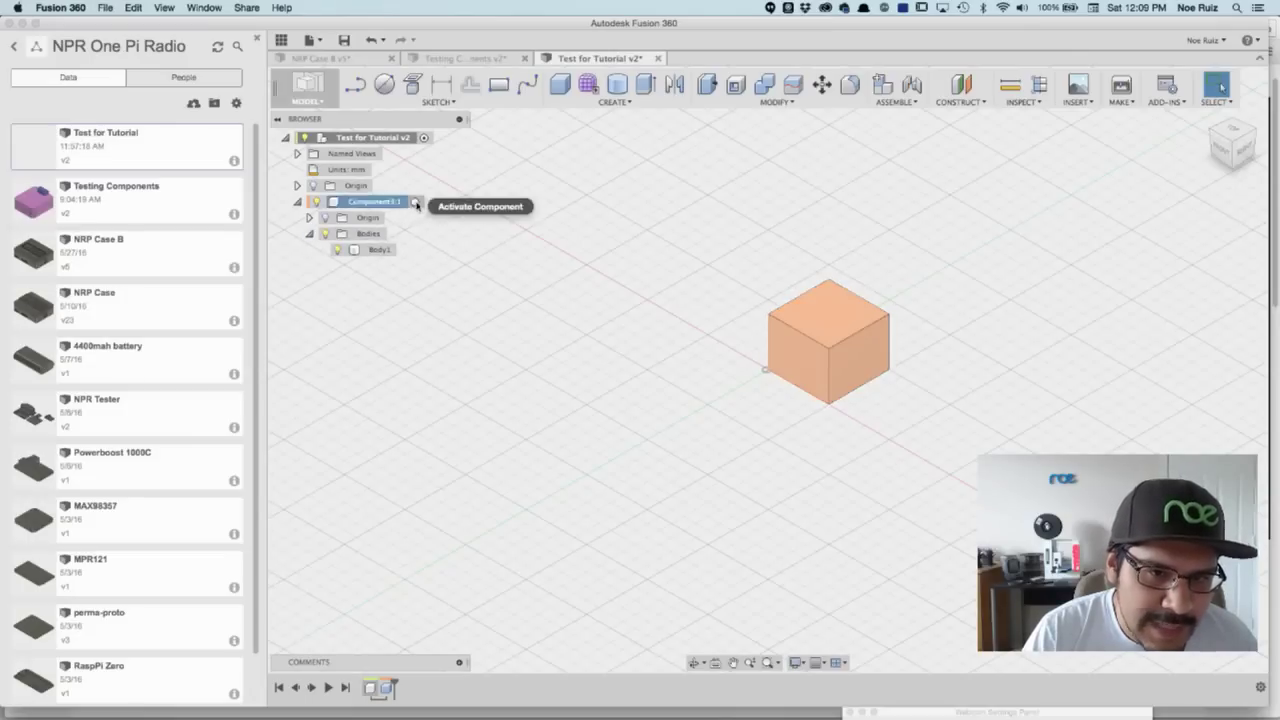
pyautogui.click(417, 203)
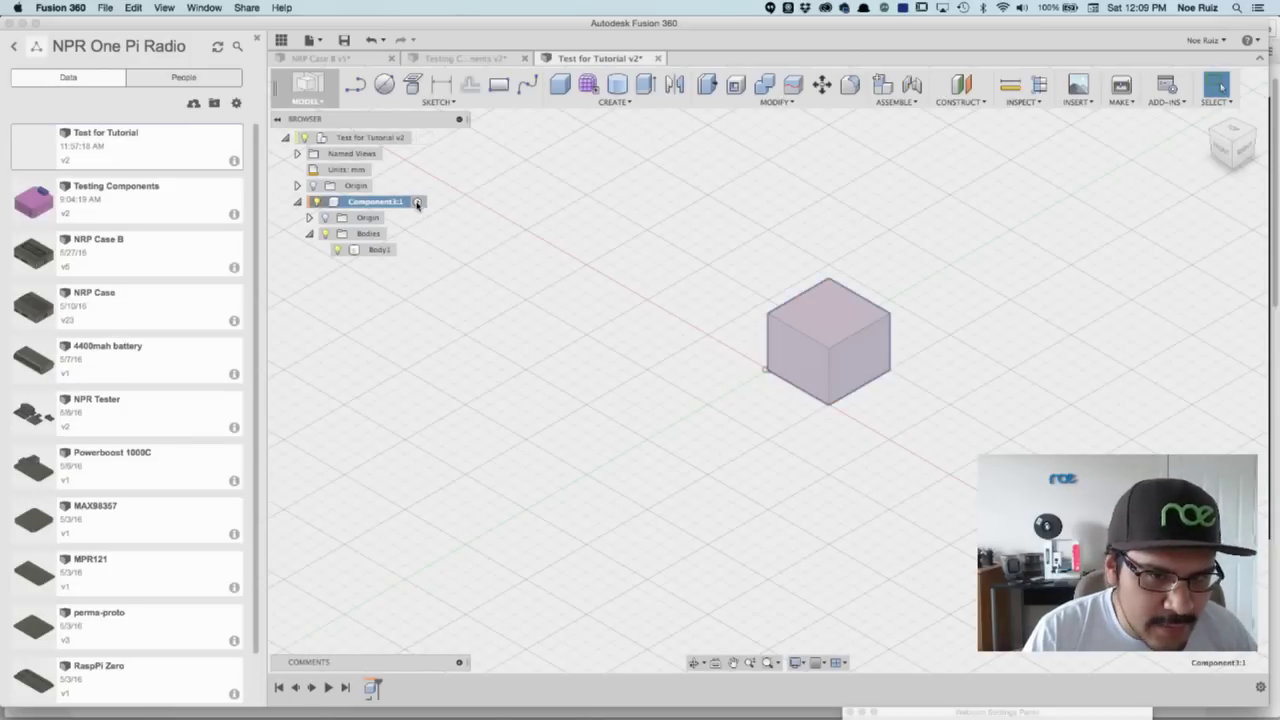
pyautogui.hotkey('shift', 'n')
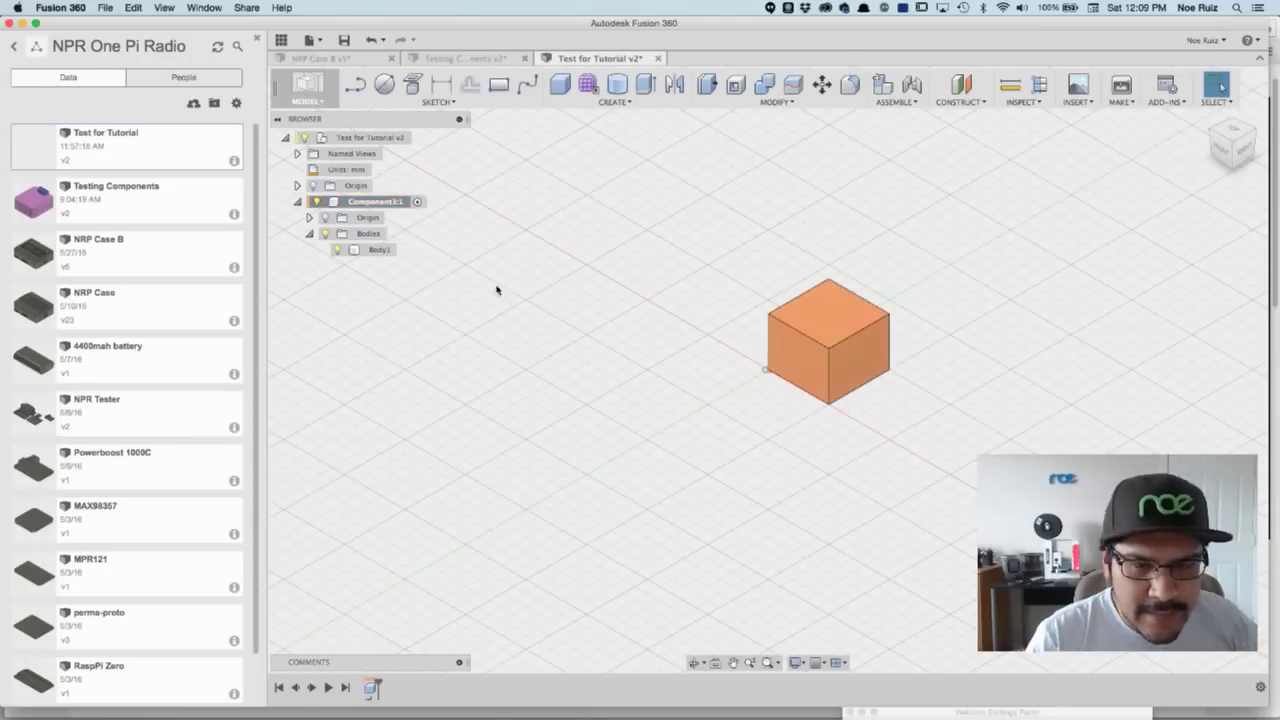
pyautogui.click(422, 138)
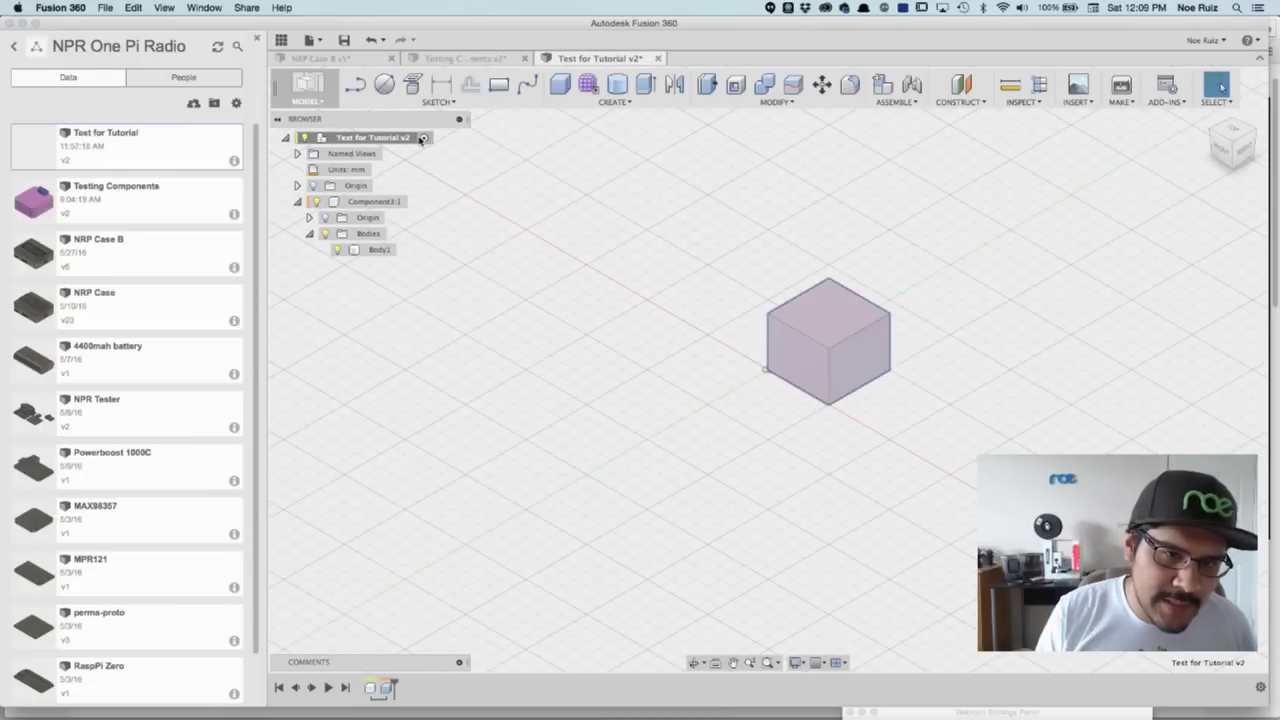
# Step: Start a ground-plane sketch and place a rectangle's first corner beside the cube
pyautogui.click(498, 84)
pyautogui.click(756, 443)
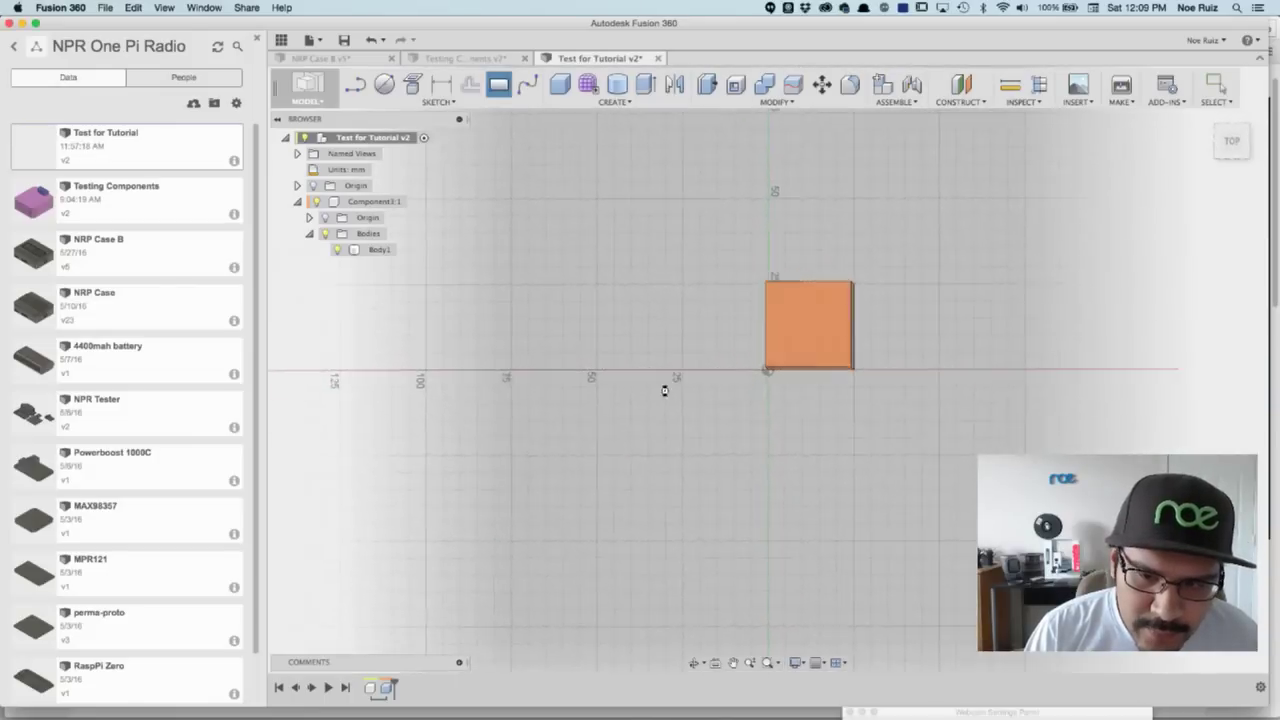
pyautogui.click(681, 372)
# Step: Finish the top-level rectangle sketch, then delete that sketch from the timeline
pyautogui.click(597, 285)
pyautogui.click(1200, 100)
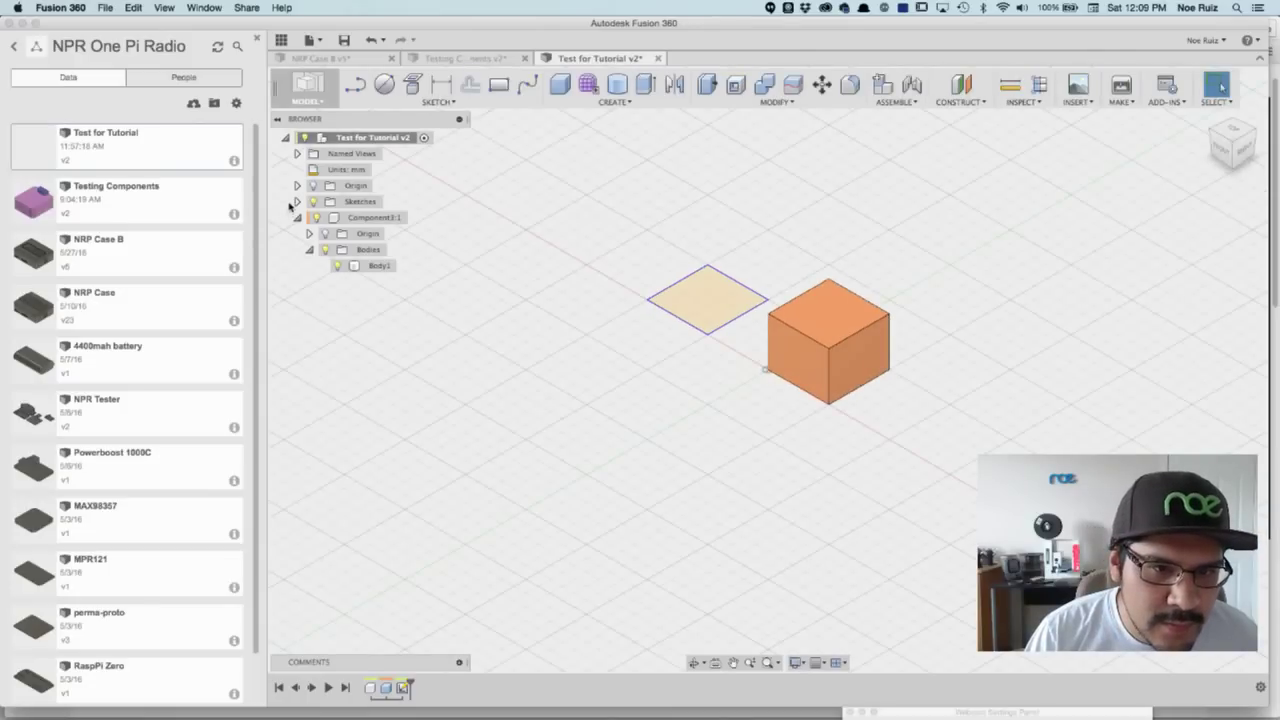
pyautogui.click(296, 202)
pyautogui.click(371, 217)
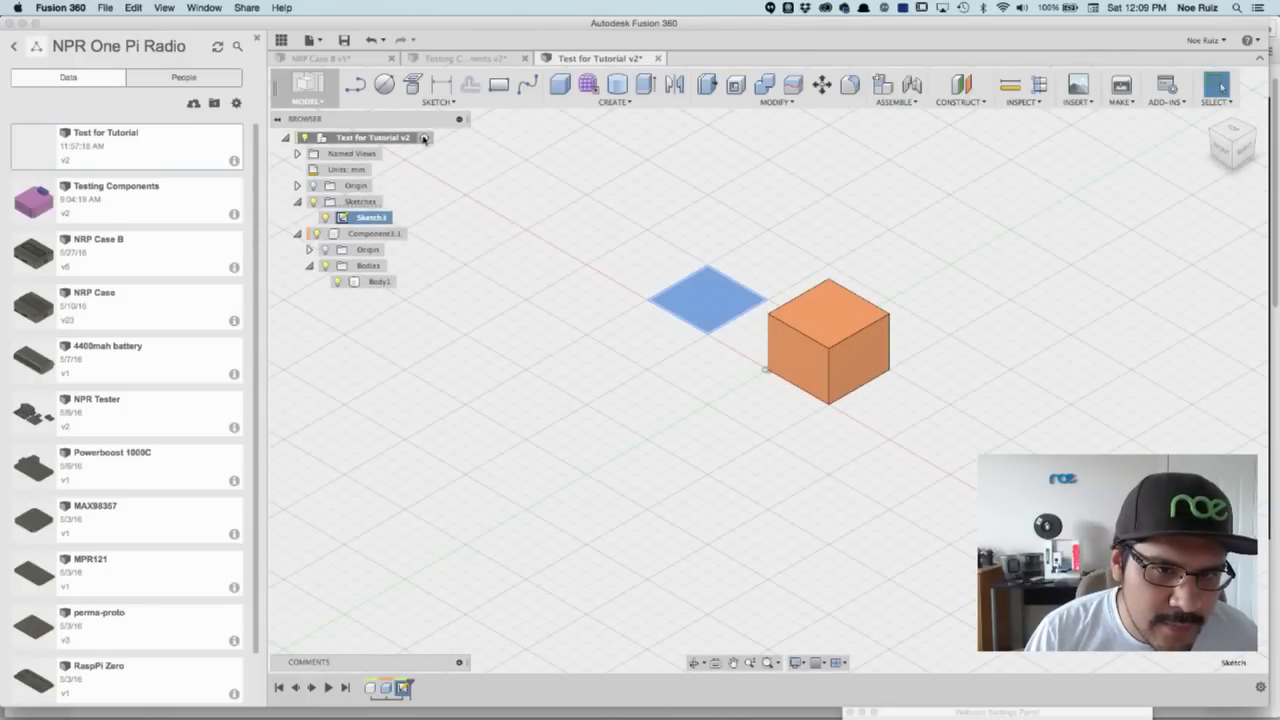
pyautogui.click(538, 302)
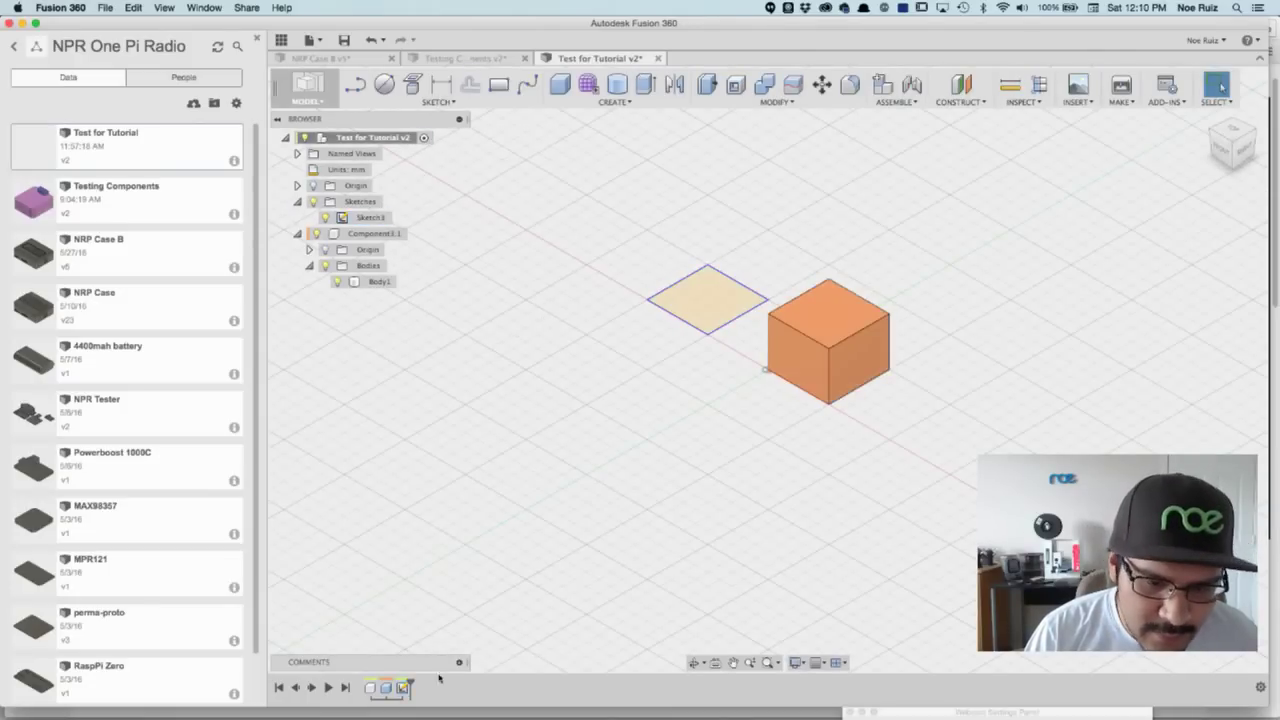
pyautogui.rightClick(403, 687)
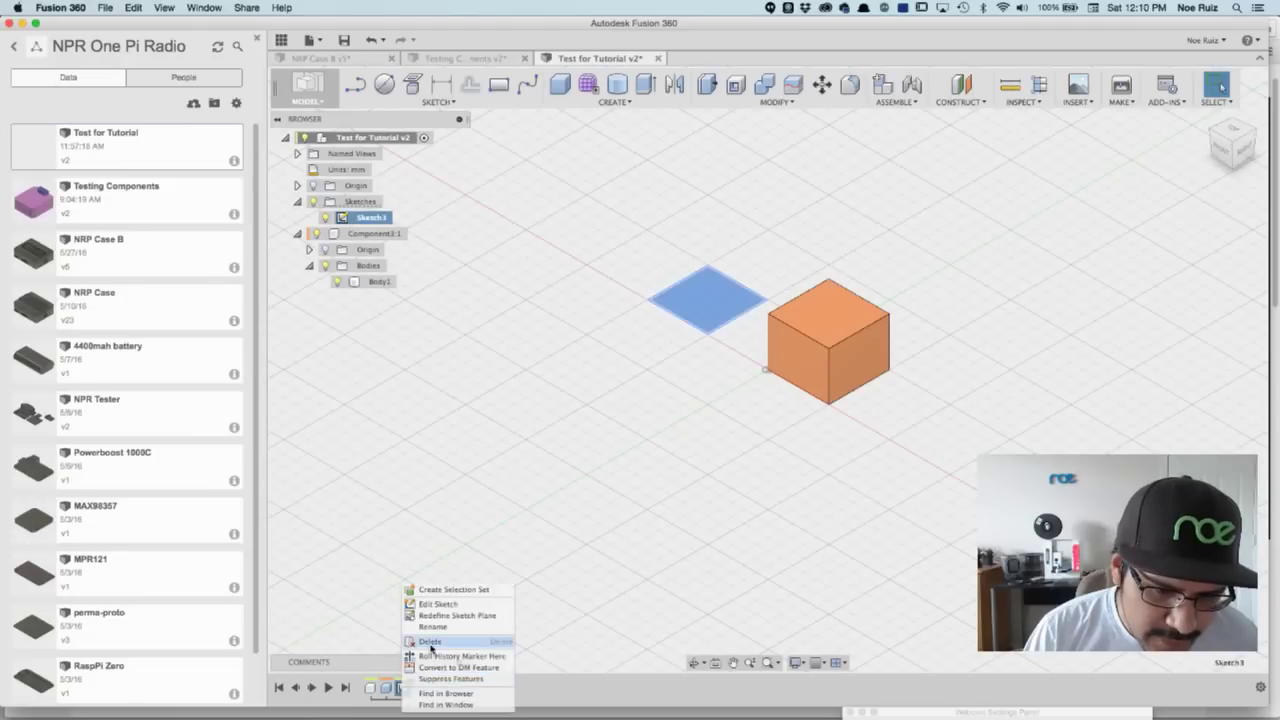
pyautogui.click(427, 643)
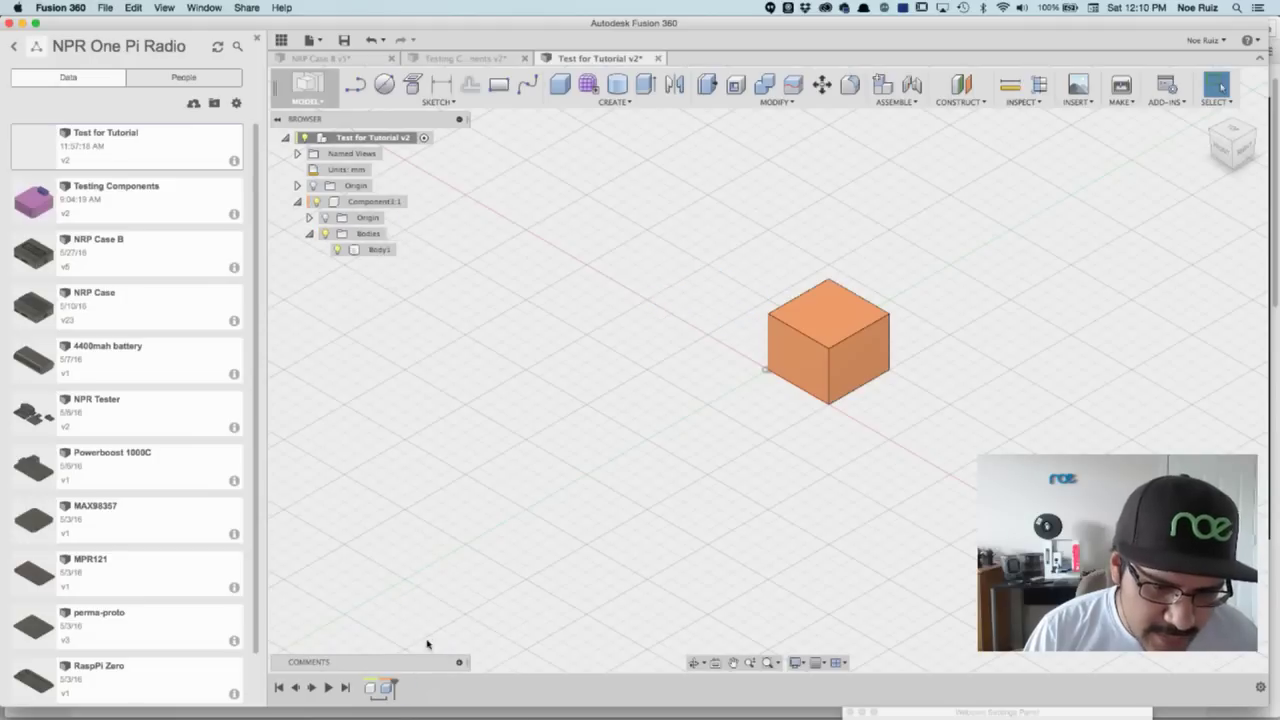
# Step: Activate Component1:1 and sketch a small rectangle on the cube's top face
pyautogui.click(415, 202)
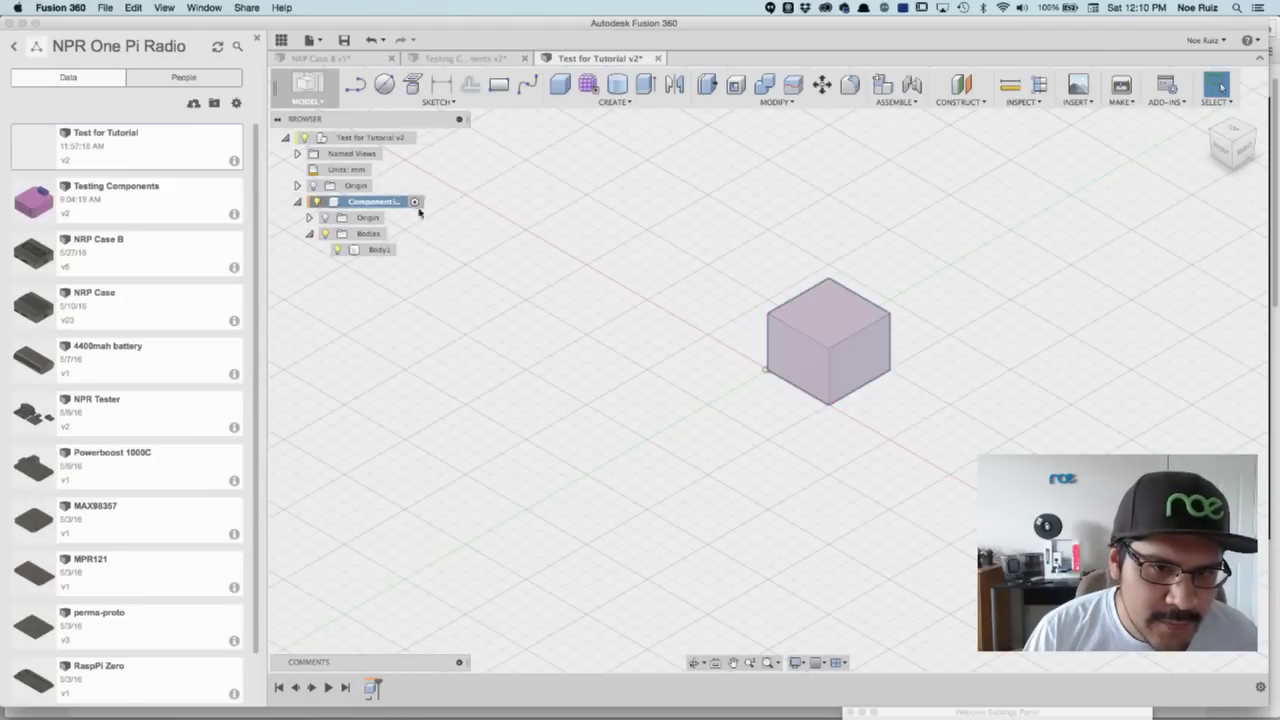
pyautogui.click(497, 82)
pyautogui.click(780, 357)
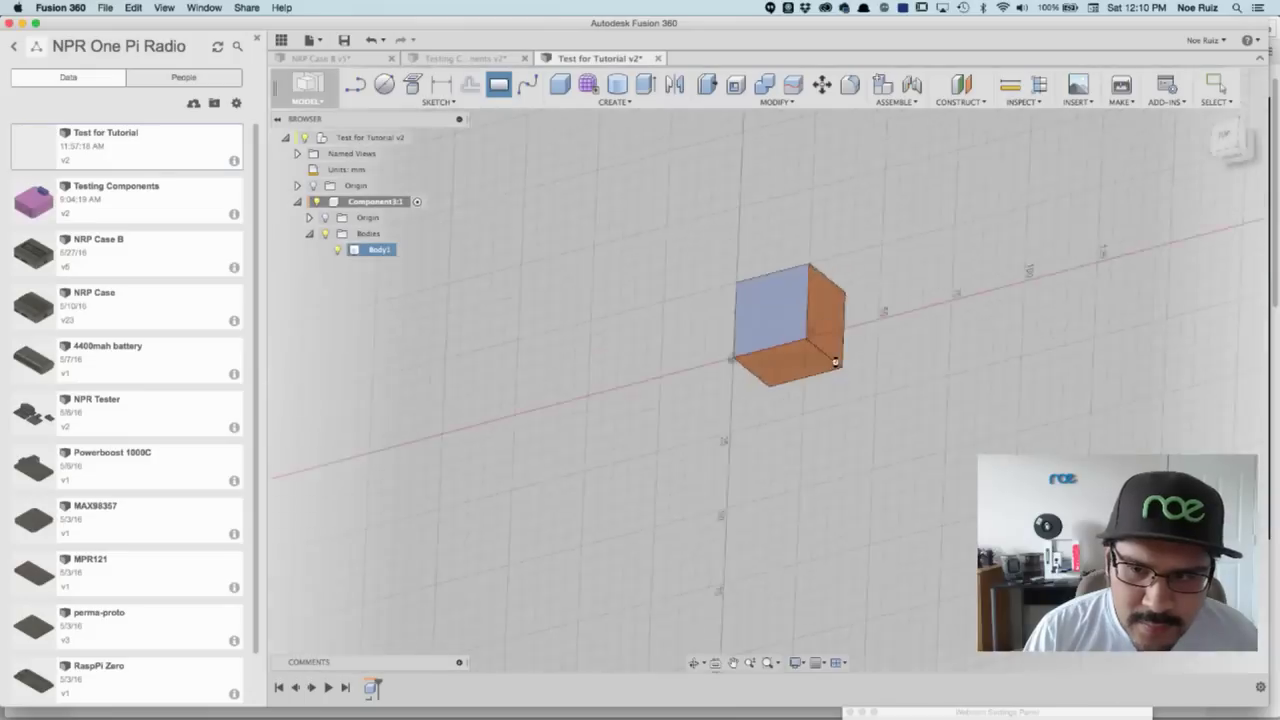
pyautogui.press('r')
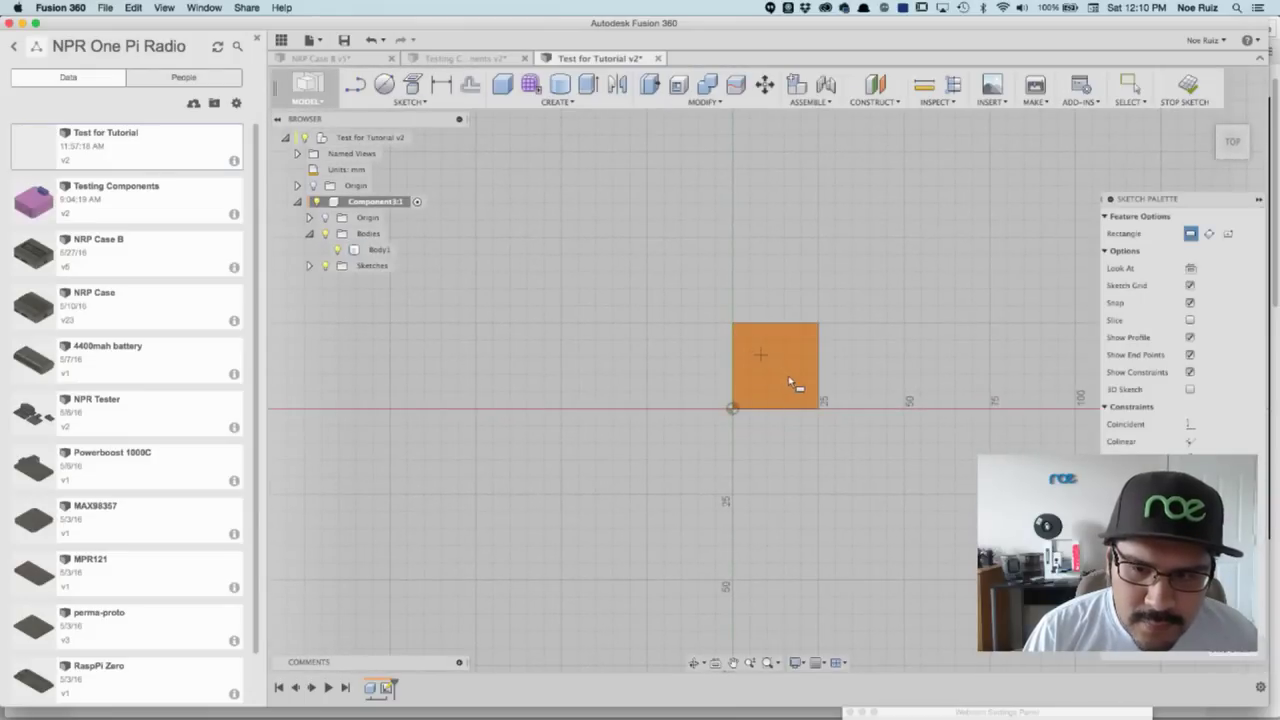
pyautogui.click(789, 377)
pyautogui.click(1187, 85)
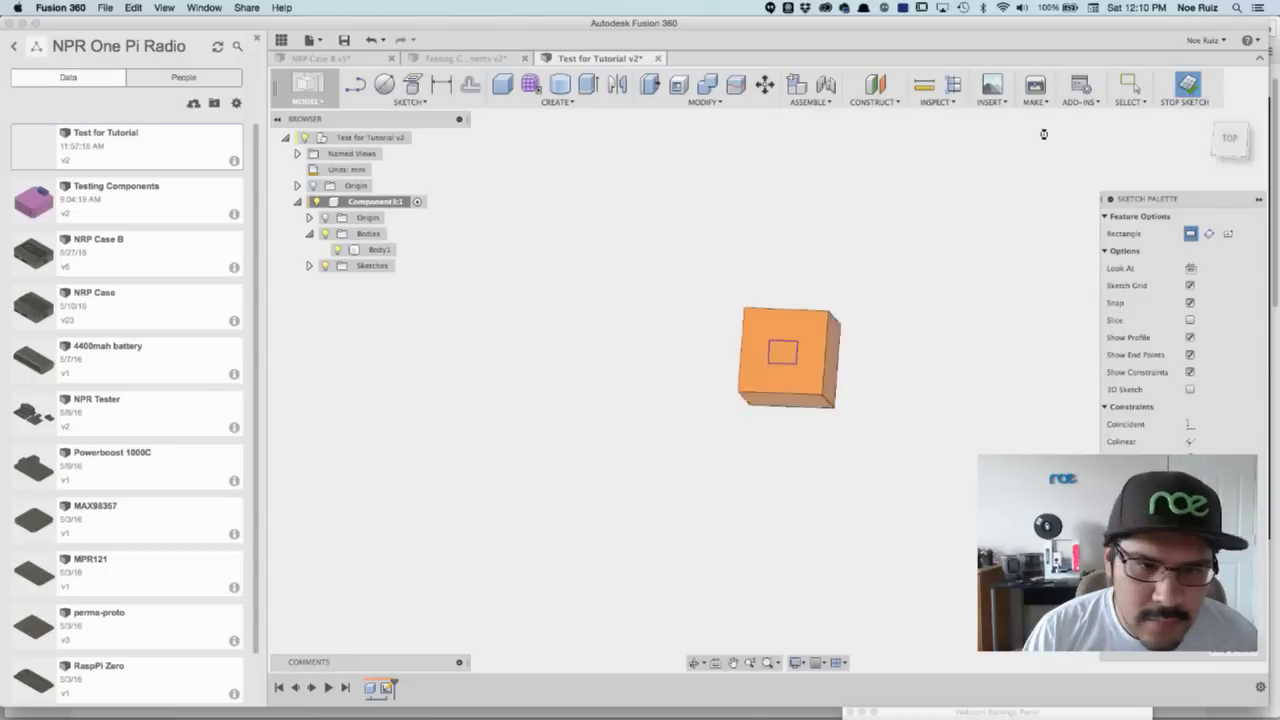
# Step: Locate the component's Sketch1 in the browser and select the cube feature in the timeline
pyautogui.click(309, 265)
pyautogui.click(381, 281)
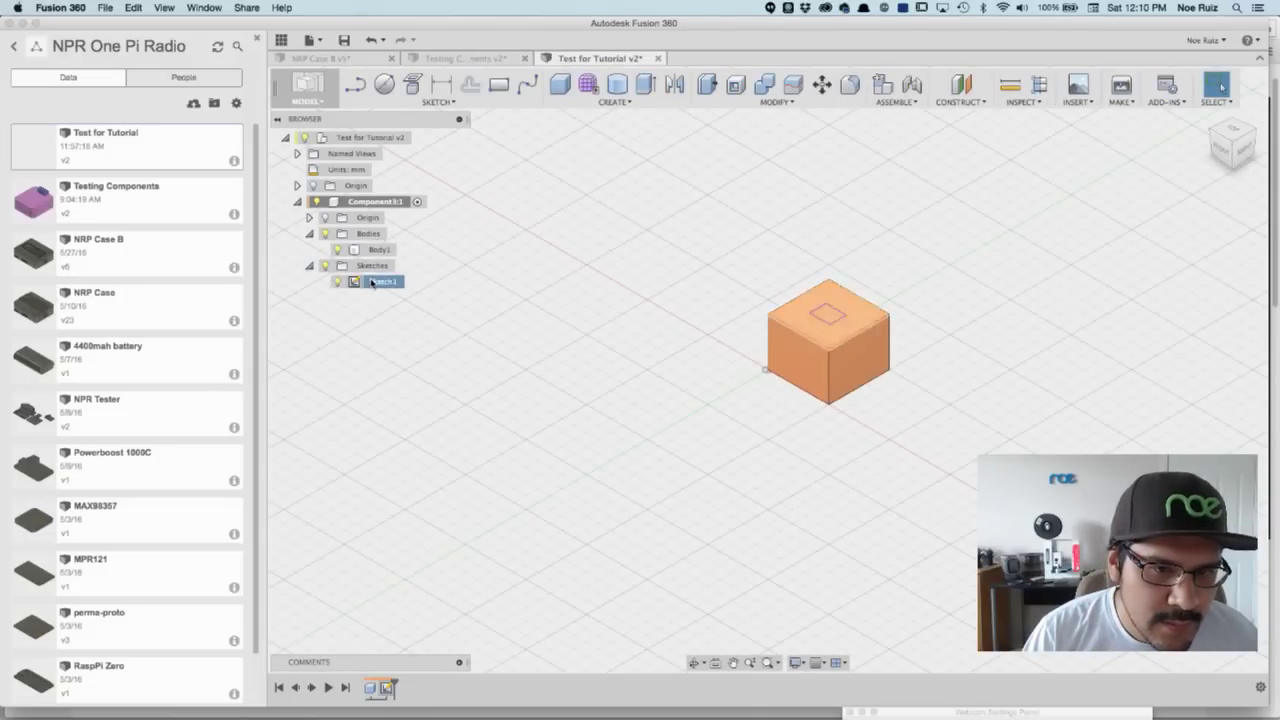
pyautogui.click(297, 202)
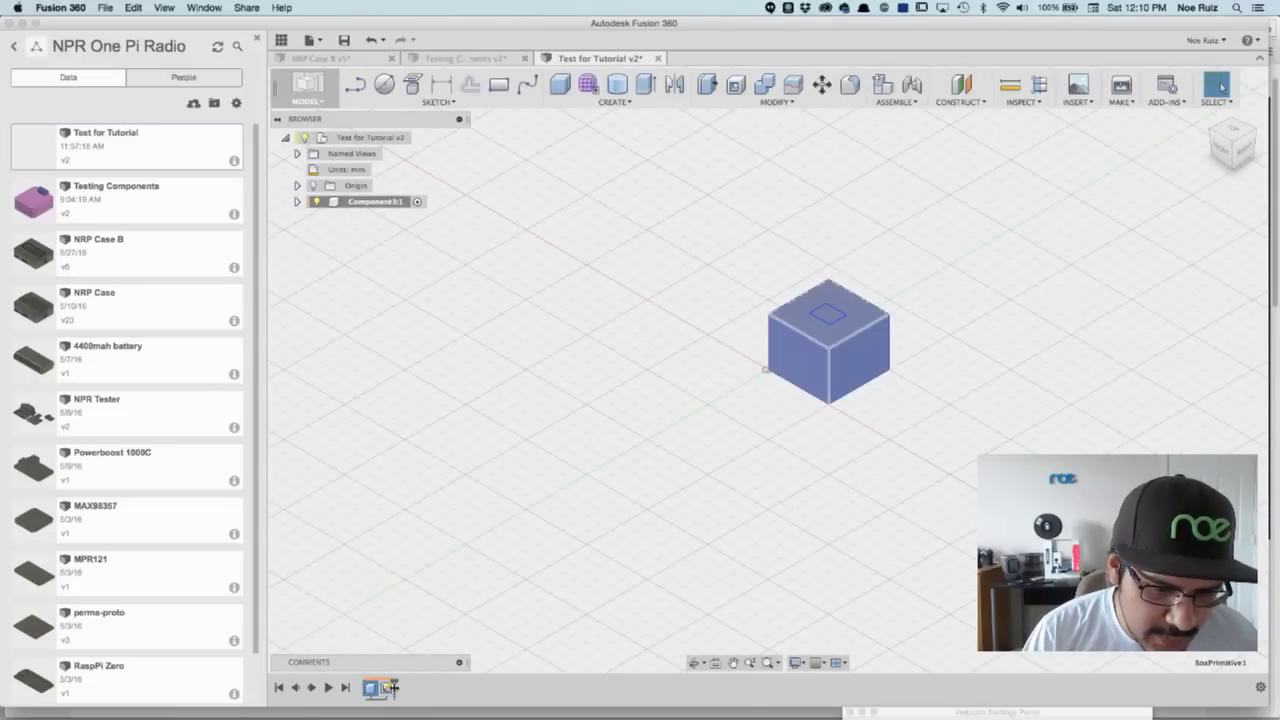
pyautogui.click(389, 688)
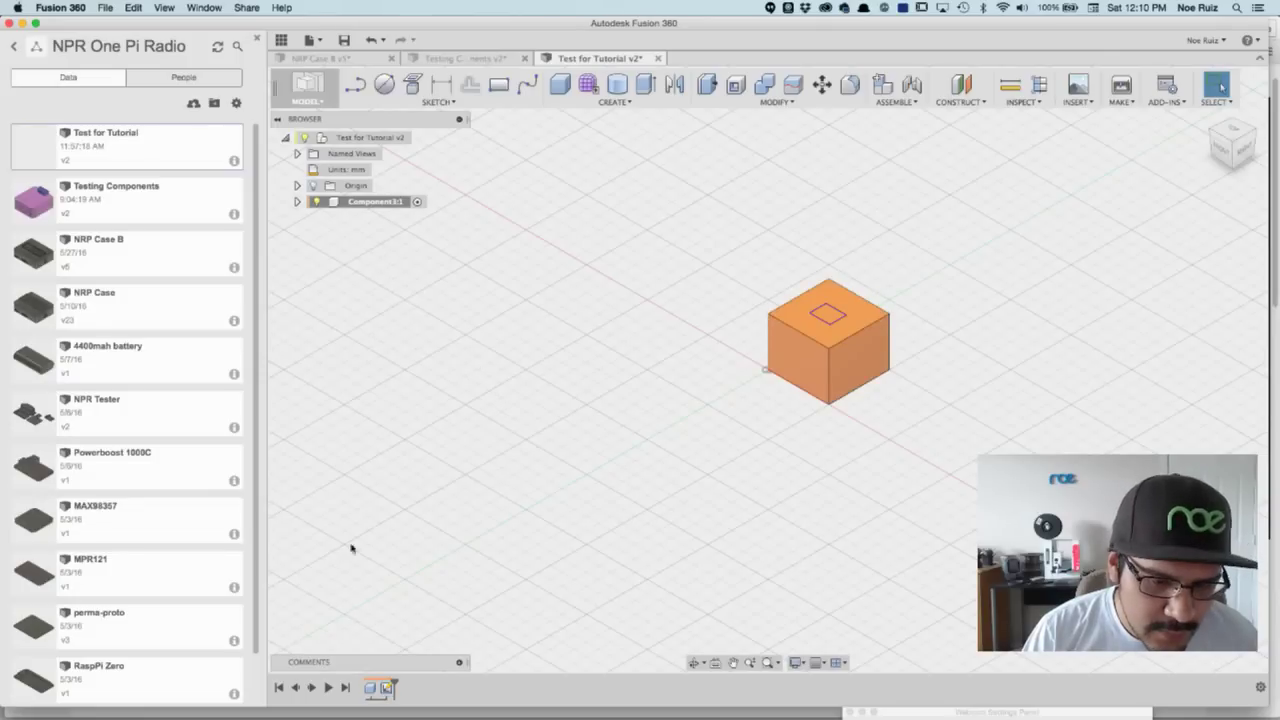
# Step: Delete the cube and its sketch features from the timeline
pyautogui.moveTo(352, 684); pyautogui.dragTo(390, 688)
pyautogui.rightClick(389, 688)
pyautogui.click(415, 666)
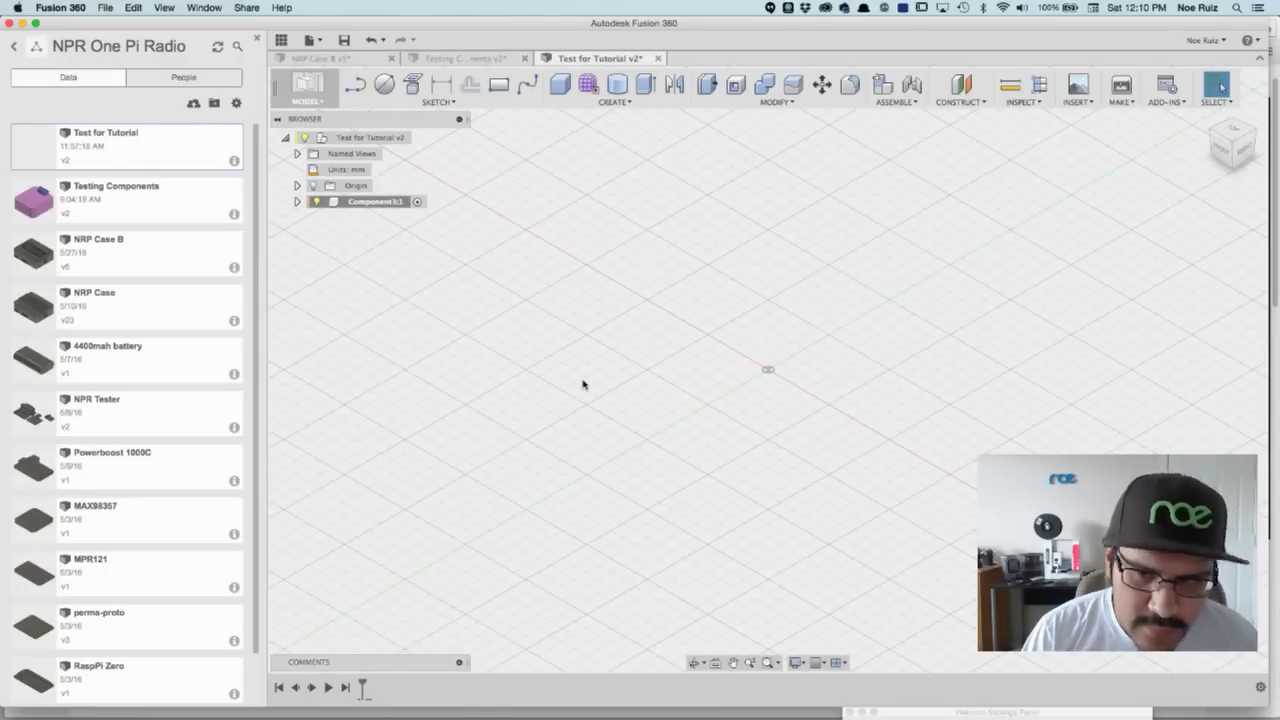
# Step: Remove Component1:1 and add a new component named case under the root
pyautogui.rightClick(366, 203)
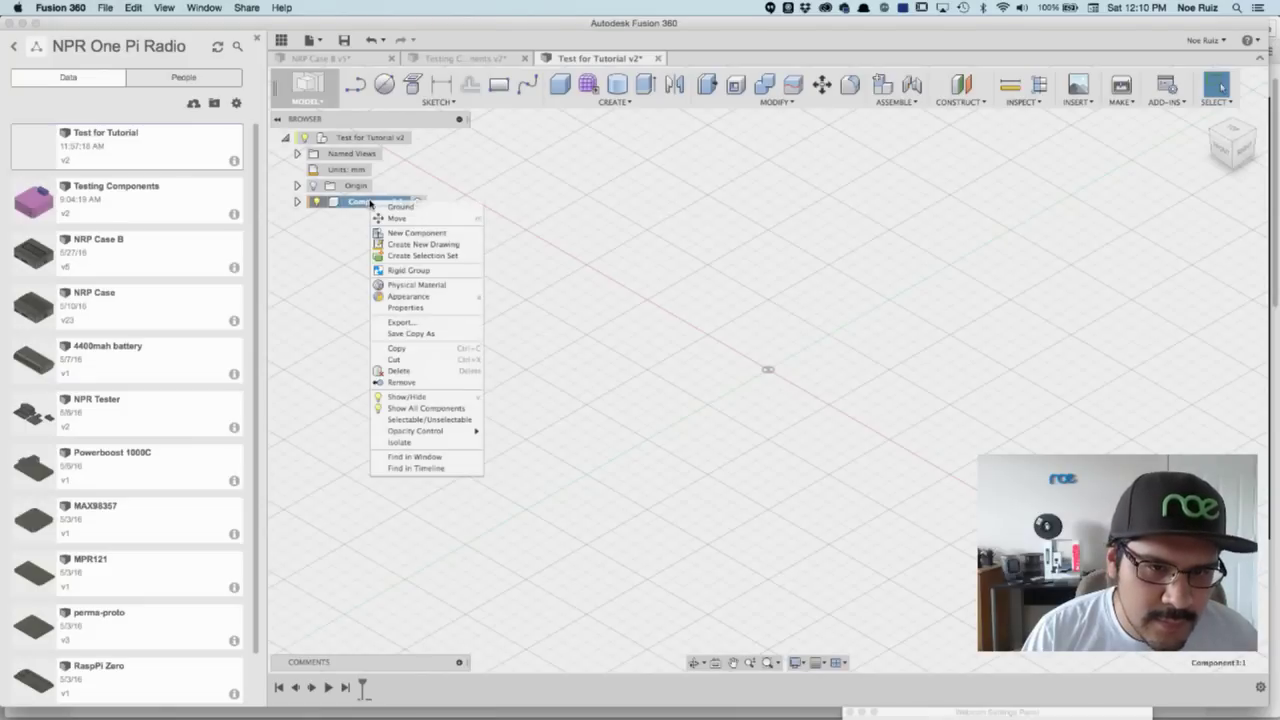
pyautogui.click(413, 383)
pyautogui.rightClick(373, 140)
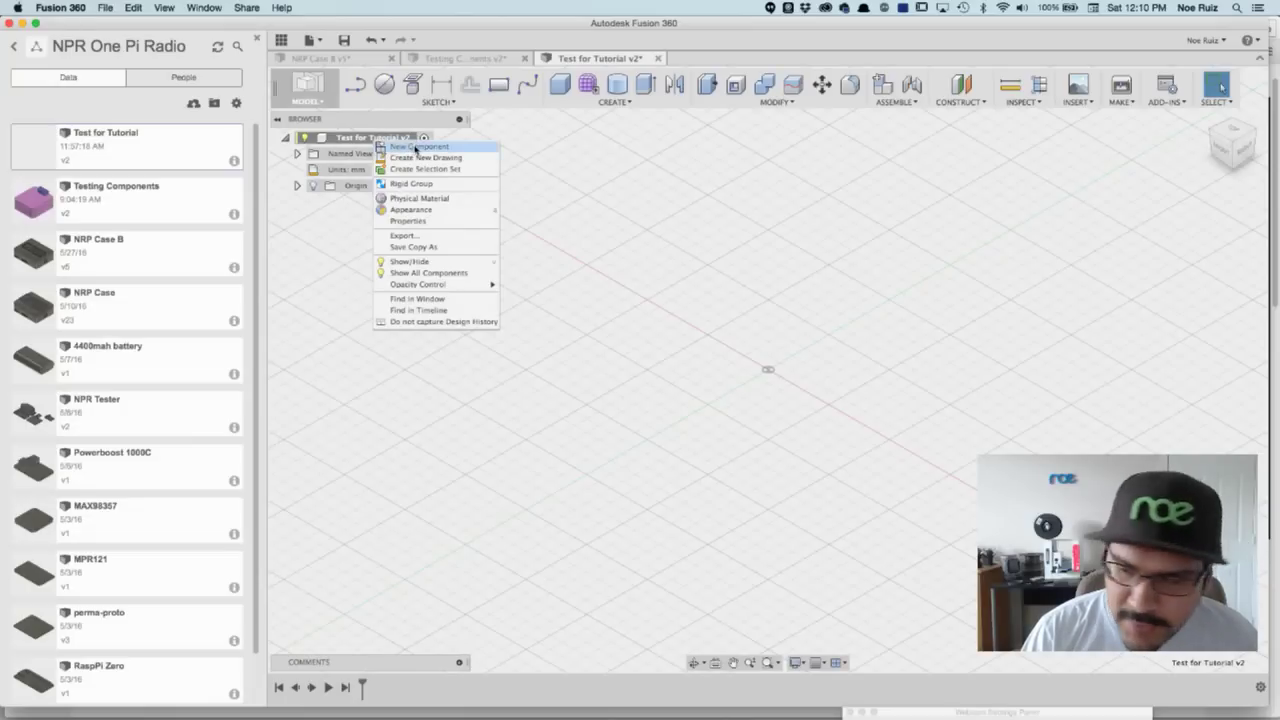
pyautogui.click(417, 148)
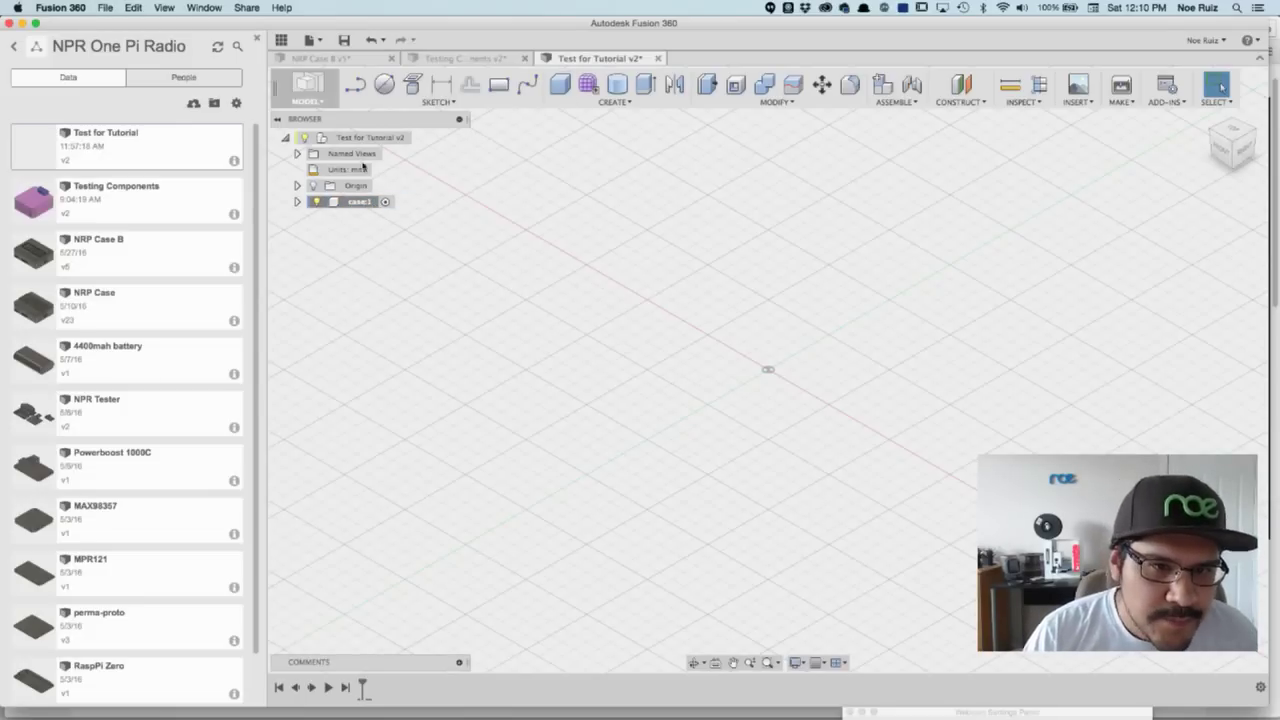
# Step: Insert the Powerboost 1000C board into the root design and move it up 5 mm
pyautogui.click(424, 137)
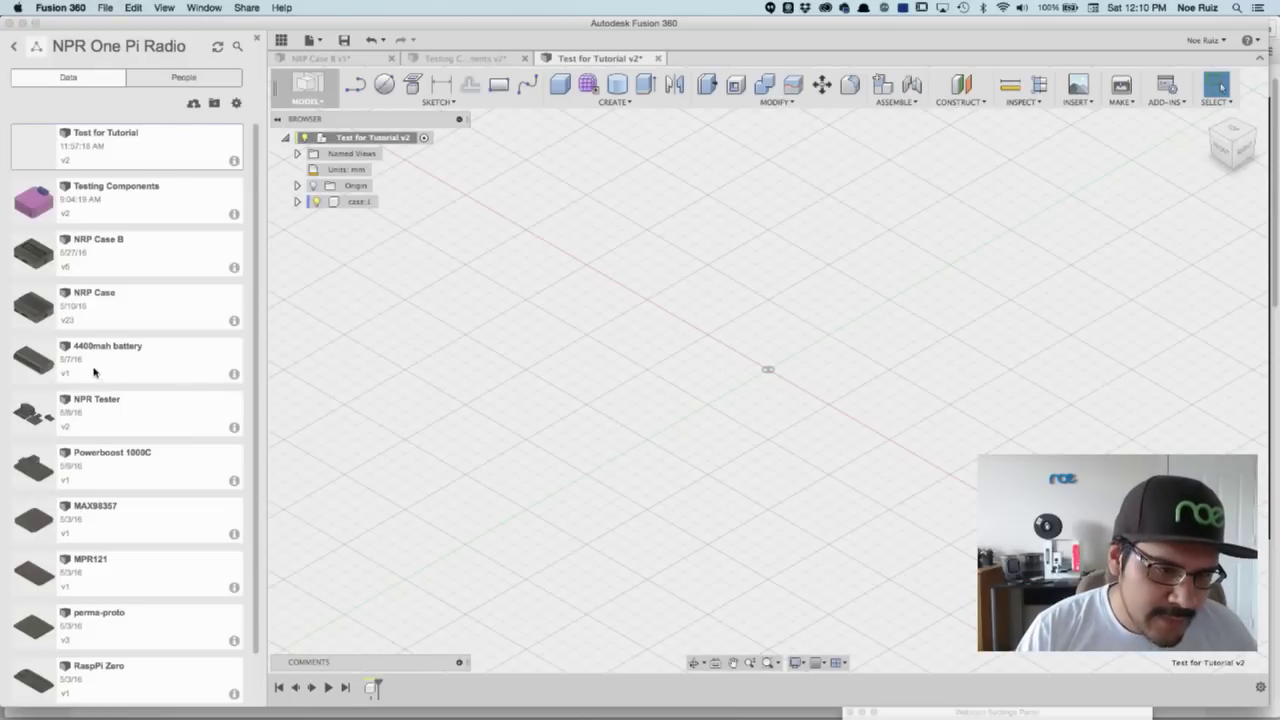
pyautogui.rightClick(167, 479)
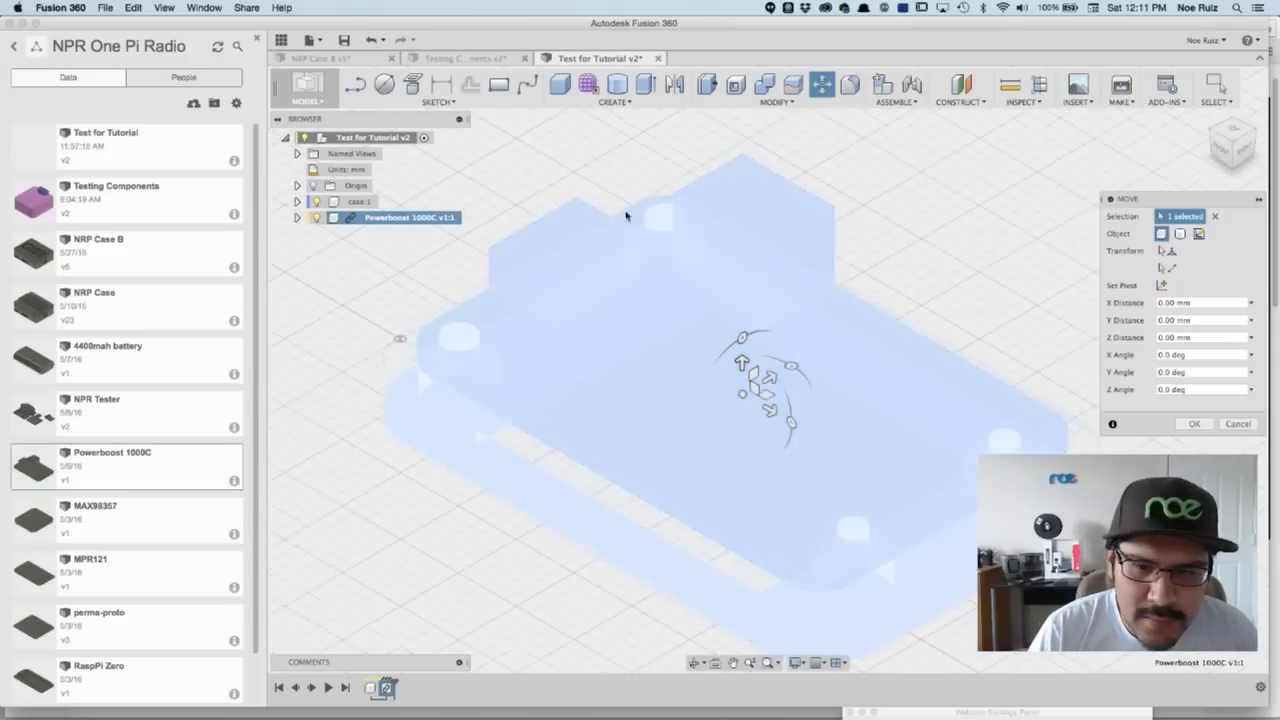
pyautogui.scroll(-3, 676, 290)
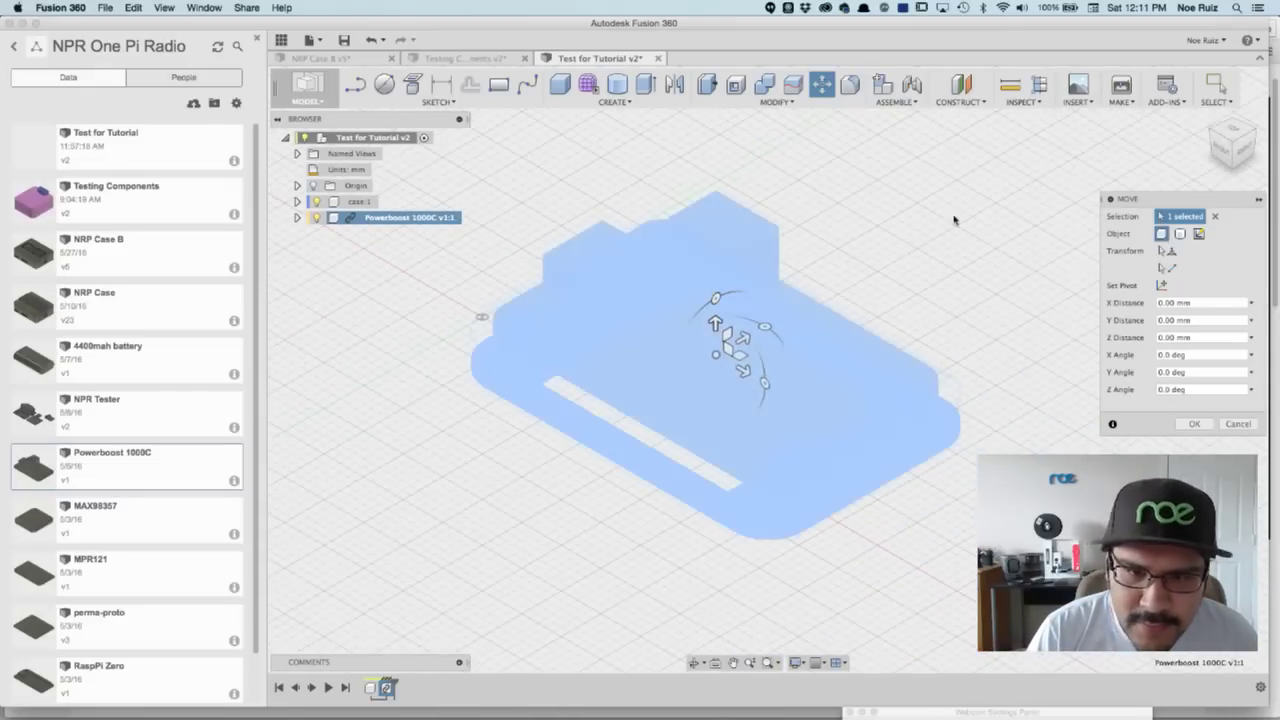
pyautogui.click(1224, 152)
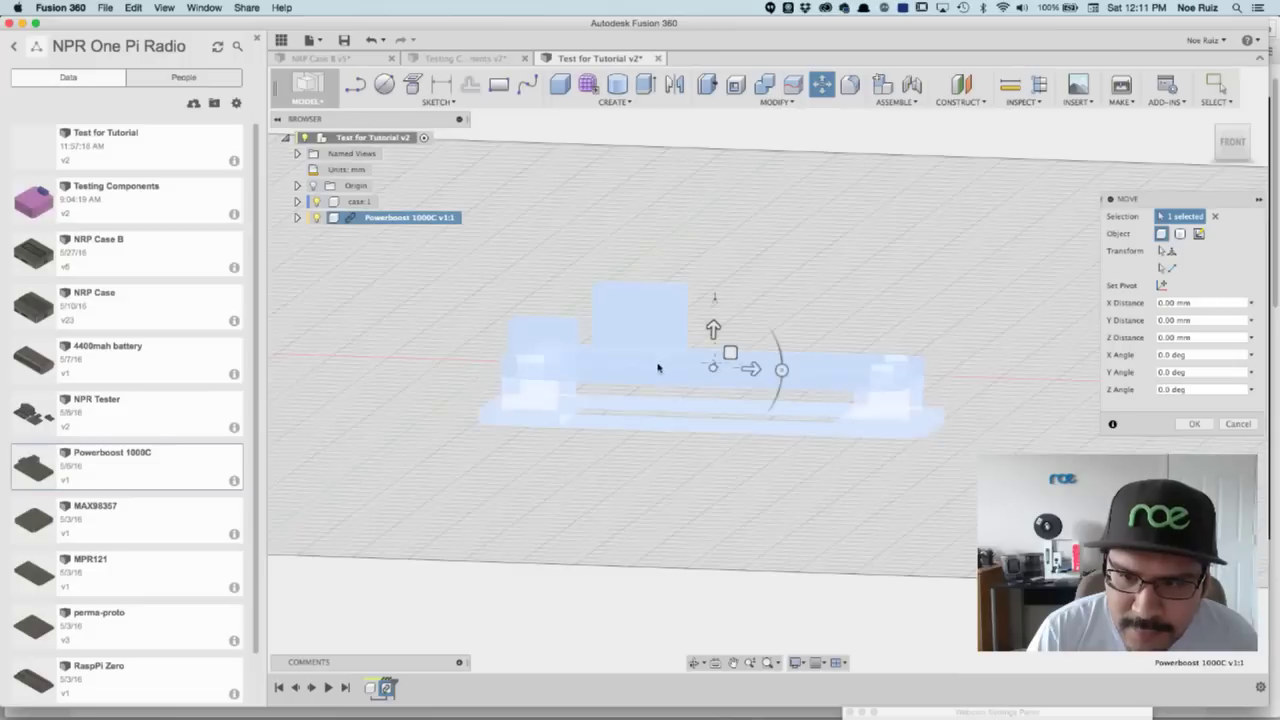
pyautogui.moveTo(713, 330); pyautogui.dragTo(785, 312)
pyautogui.click(1206, 425)
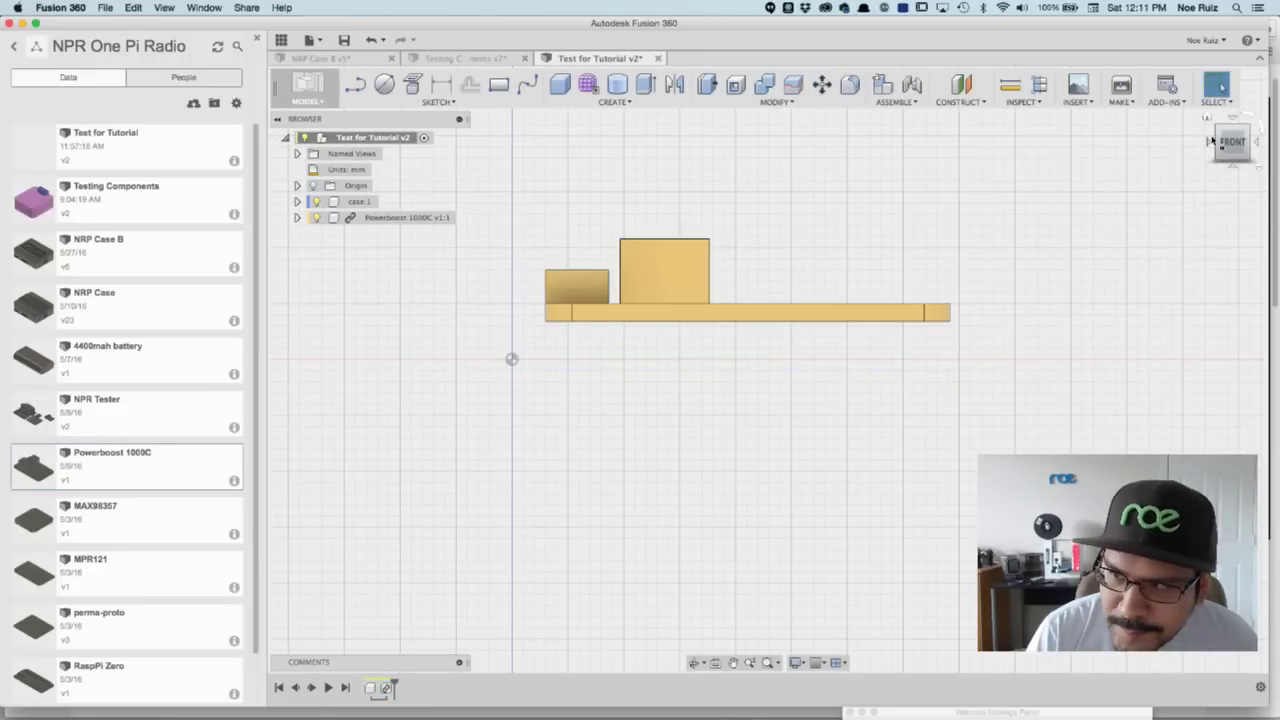
pyautogui.click(1208, 120)
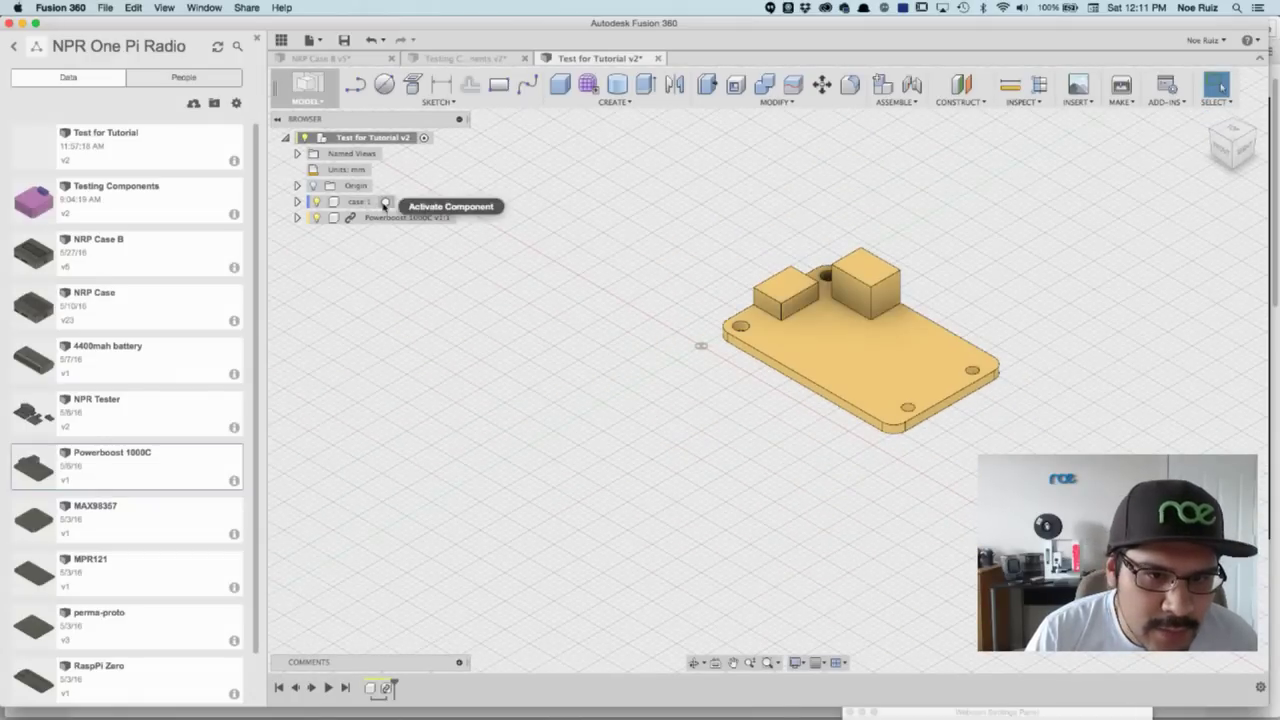
# Step: Activate case:1 and sketch a 44 × 25 mm rectangle on the ground plane
pyautogui.click(385, 202)
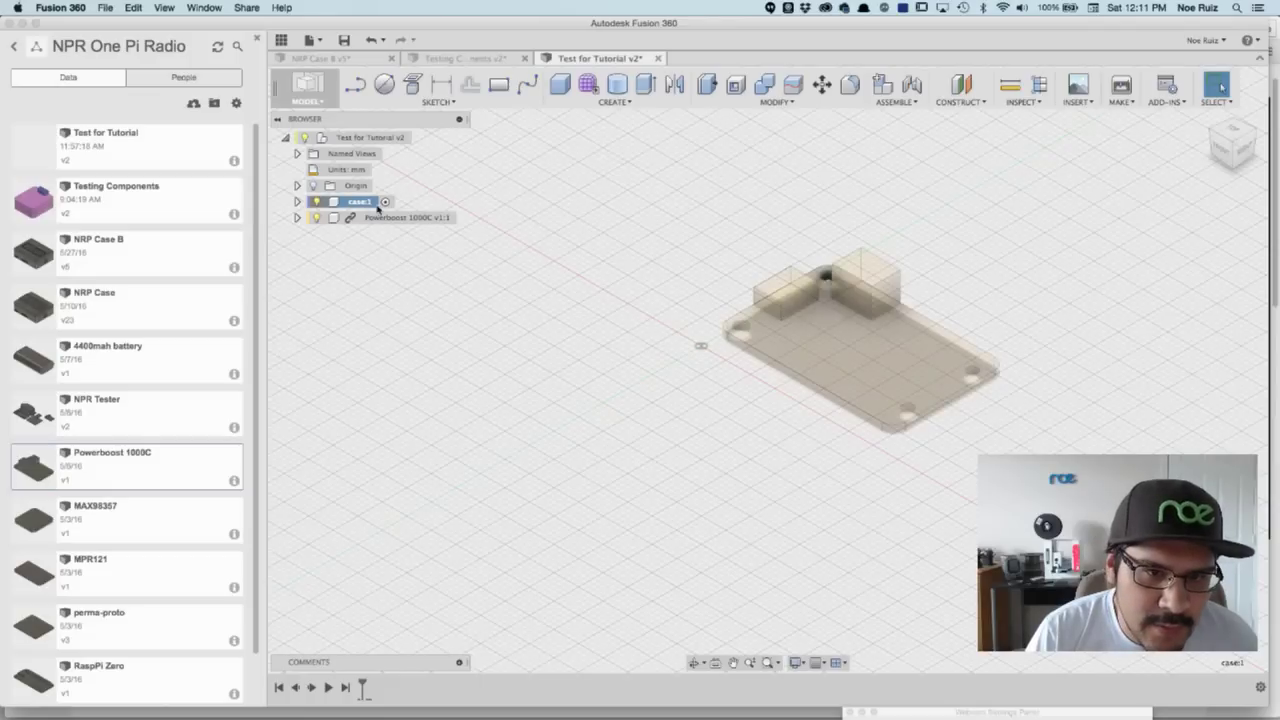
pyautogui.click(499, 84)
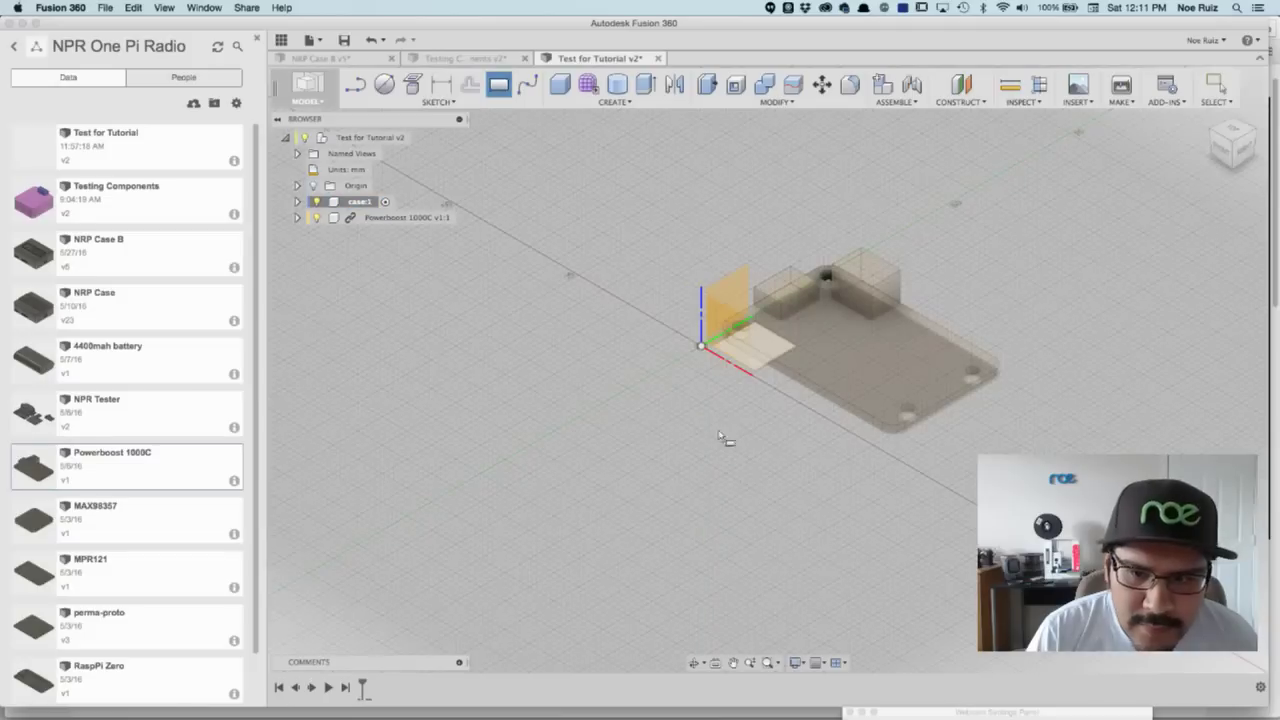
pyautogui.click(729, 381)
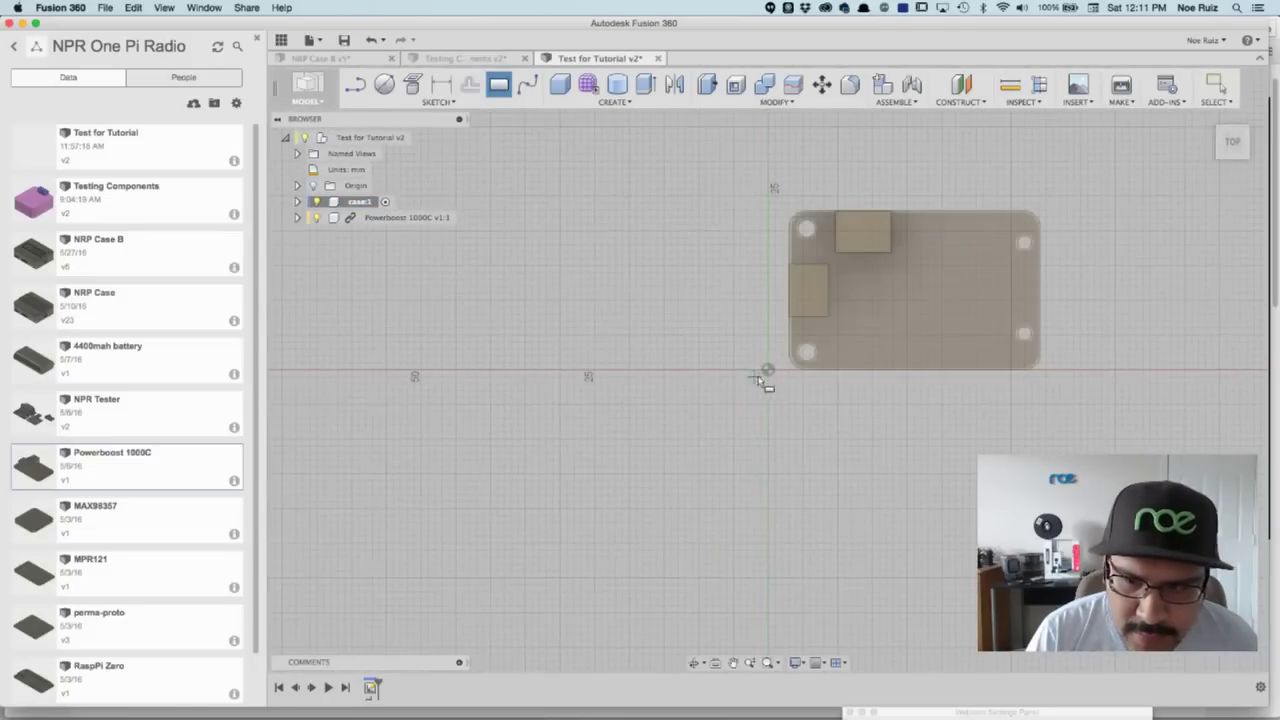
pyautogui.click(1082, 197)
pyautogui.click(1188, 85)
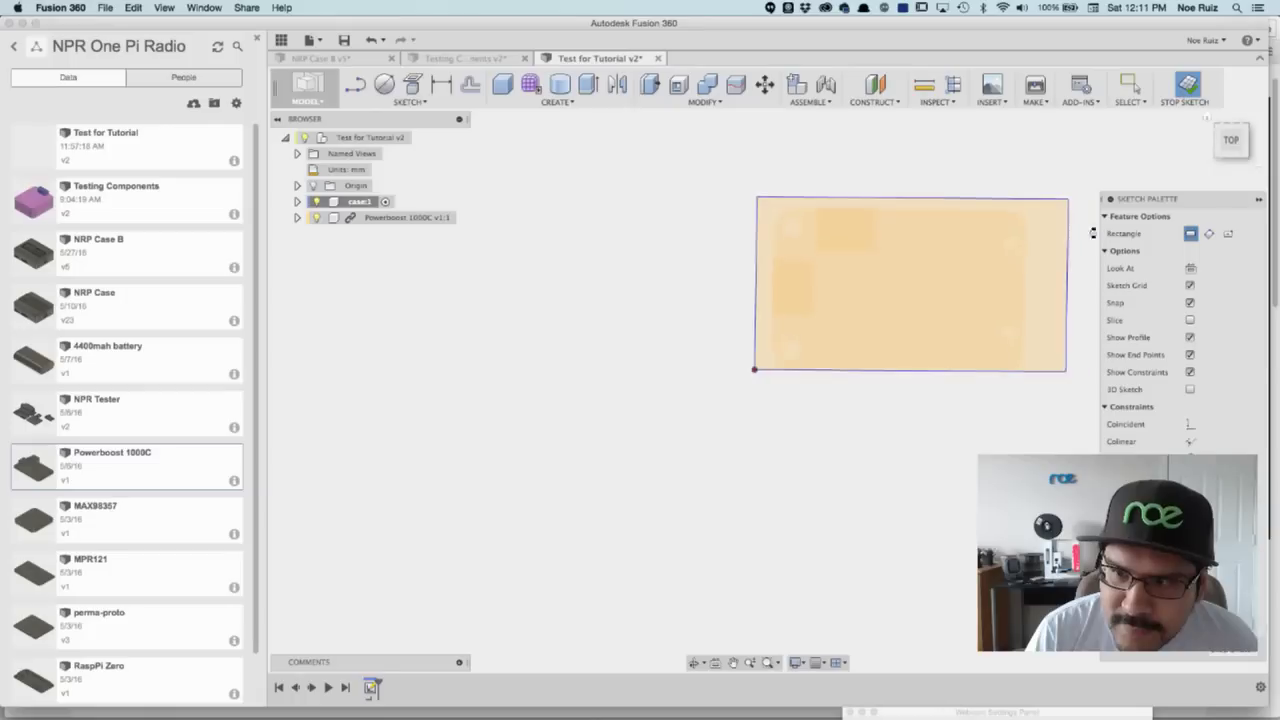
# Step: Extrude the rectangle 14 mm upward
pyautogui.click(943, 380)
pyautogui.press('e')
pyautogui.moveTo(872, 362); pyautogui.dragTo(872, 283)
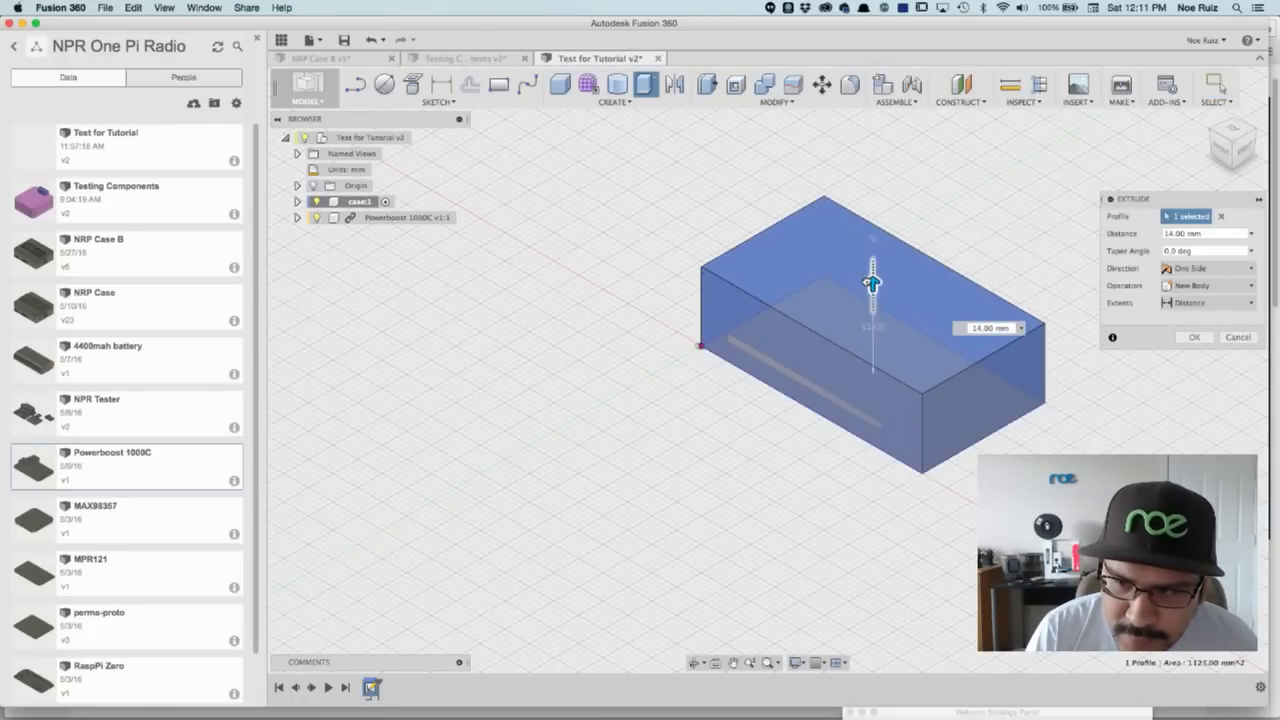
pyautogui.click(1194, 337)
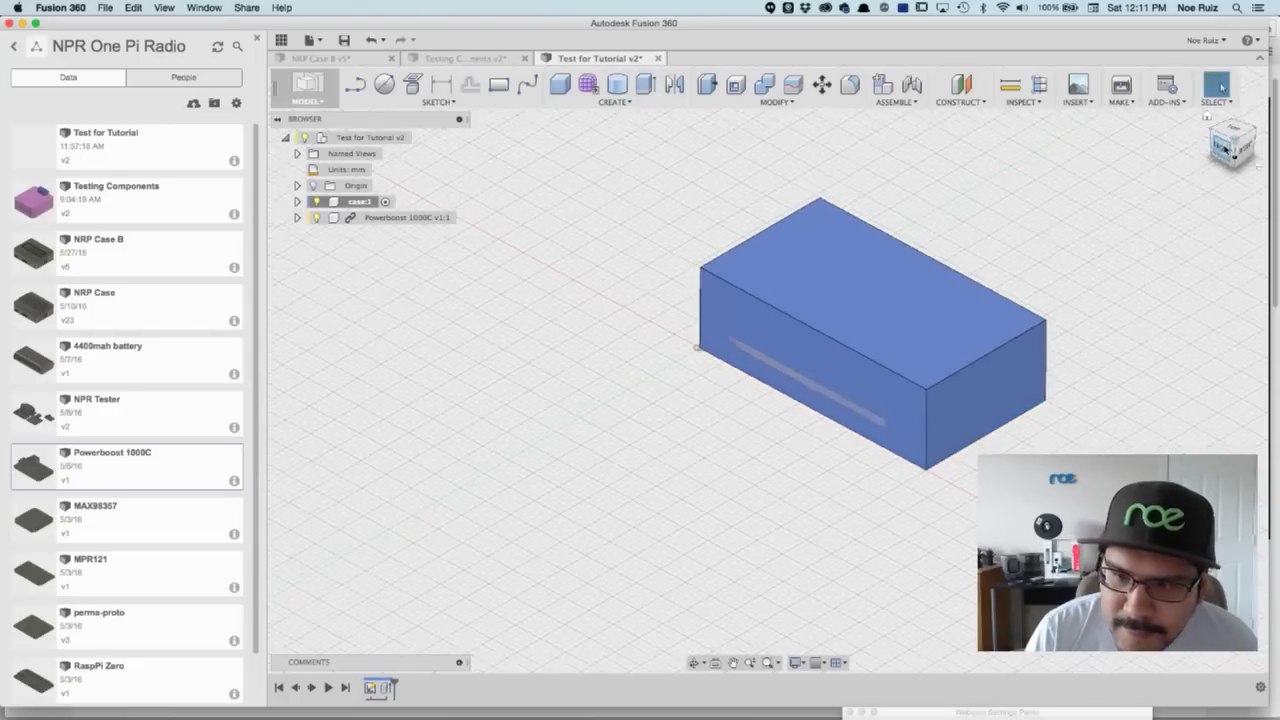
# Step: Fillet the case box's four vertical corner edges with a 4 mm radius
pyautogui.click(1222, 148)
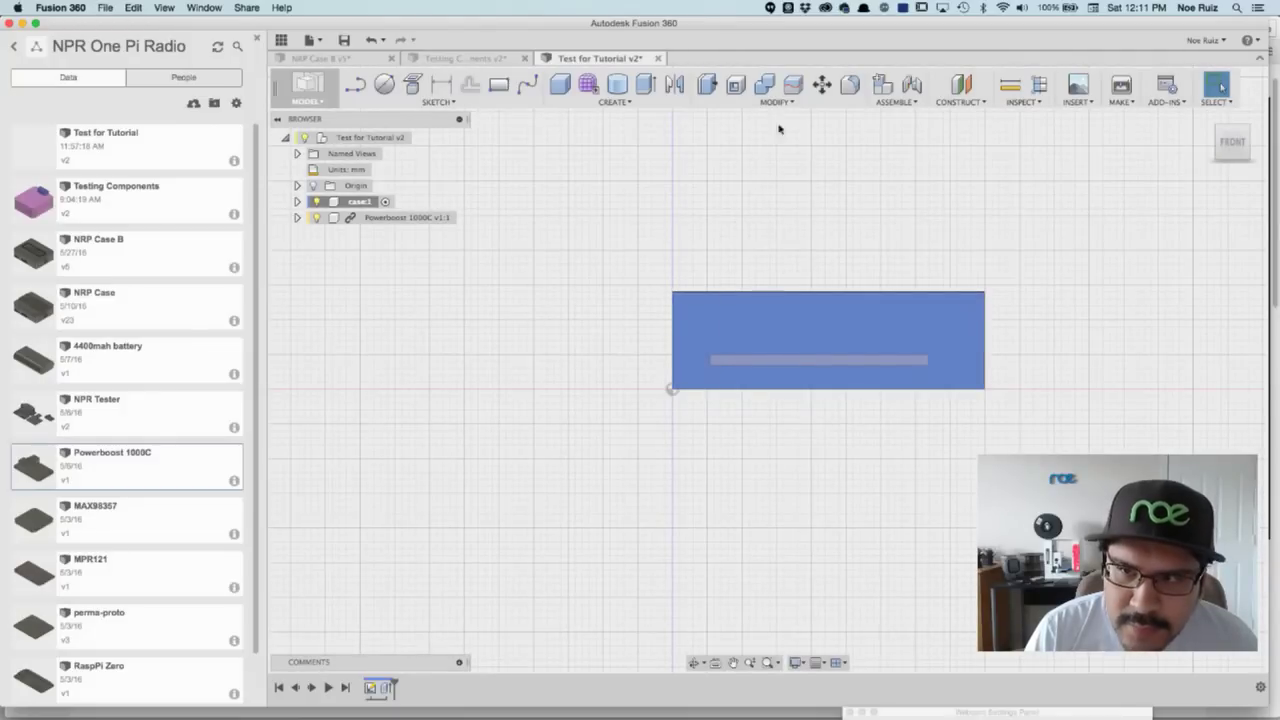
pyautogui.press('f')
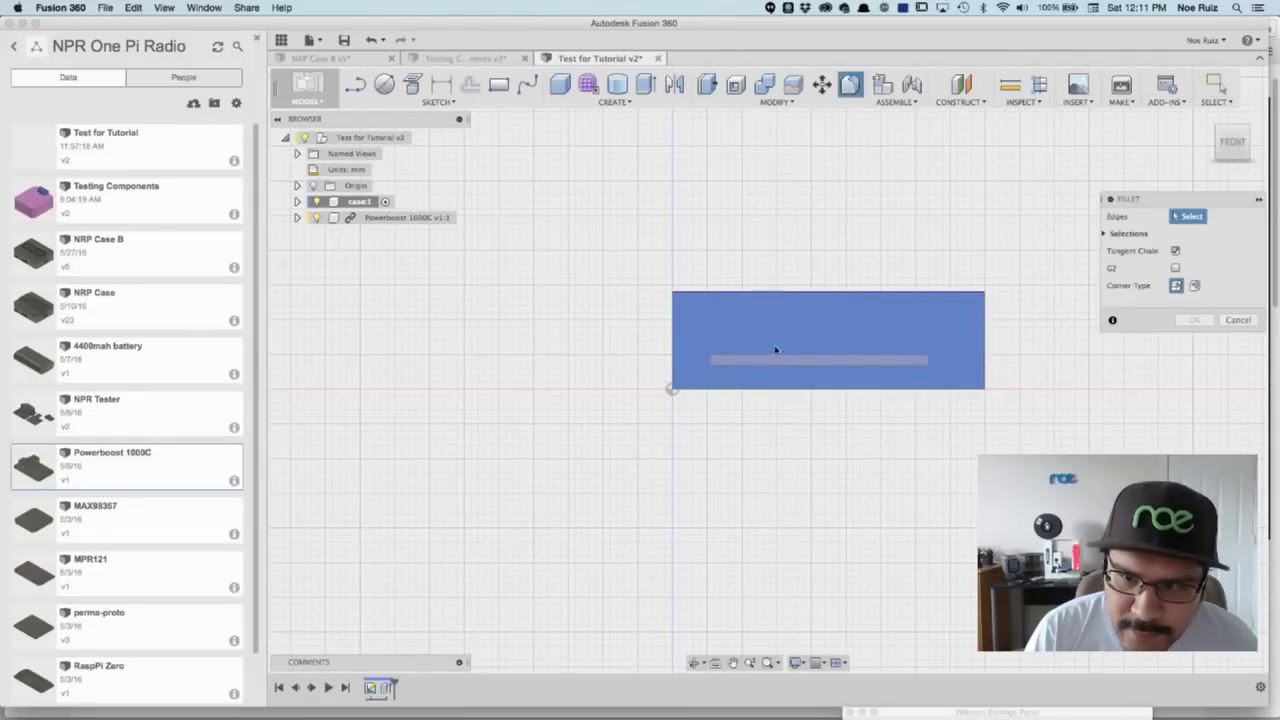
pyautogui.click(1217, 102)
pyautogui.moveTo(1215, 175)
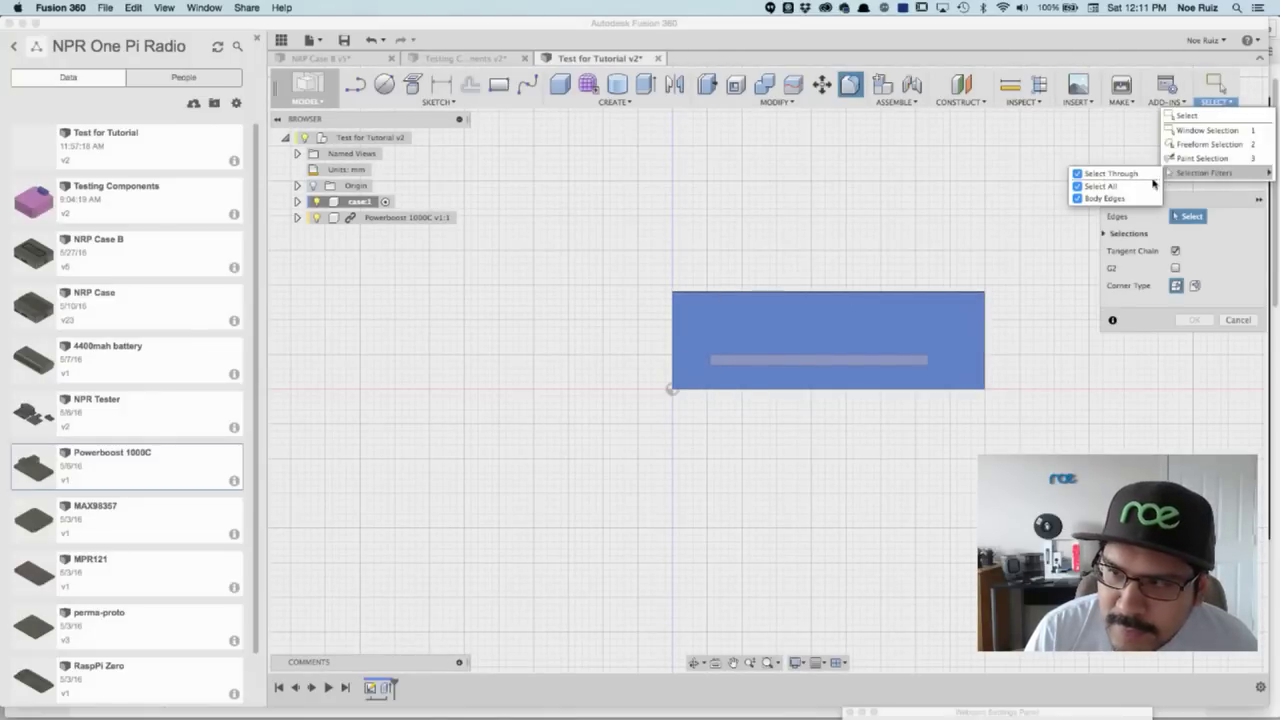
pyautogui.moveTo(878, 331); pyautogui.dragTo(560, 364)
pyautogui.keyDown('shift'); pyautogui.moveTo(574, 320); pyautogui.dragTo(557, 340, button='middle'); pyautogui.keyUp('shift')
pyautogui.keyDown('shift'); pyautogui.moveTo(976, 381); pyautogui.dragTo(971, 384, button='middle'); pyautogui.keyUp('shift')
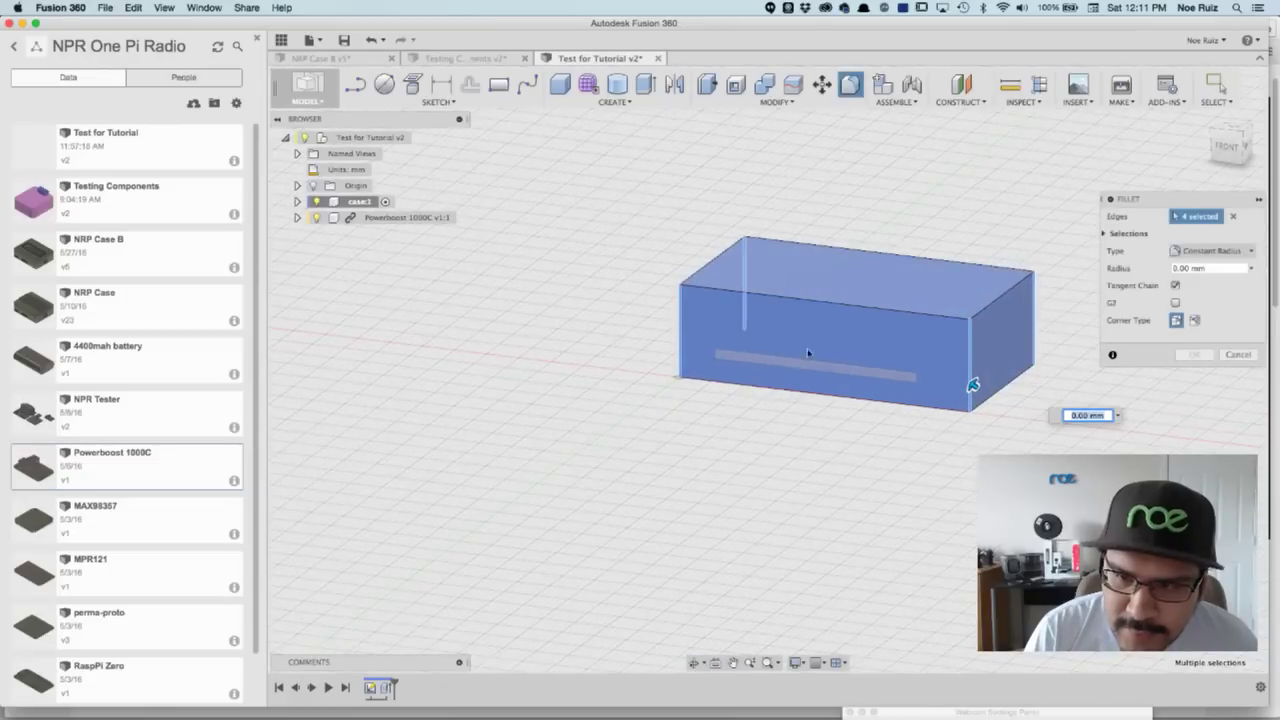
pyautogui.moveTo(975, 385); pyautogui.dragTo(971, 383)
pyautogui.click(1194, 356)
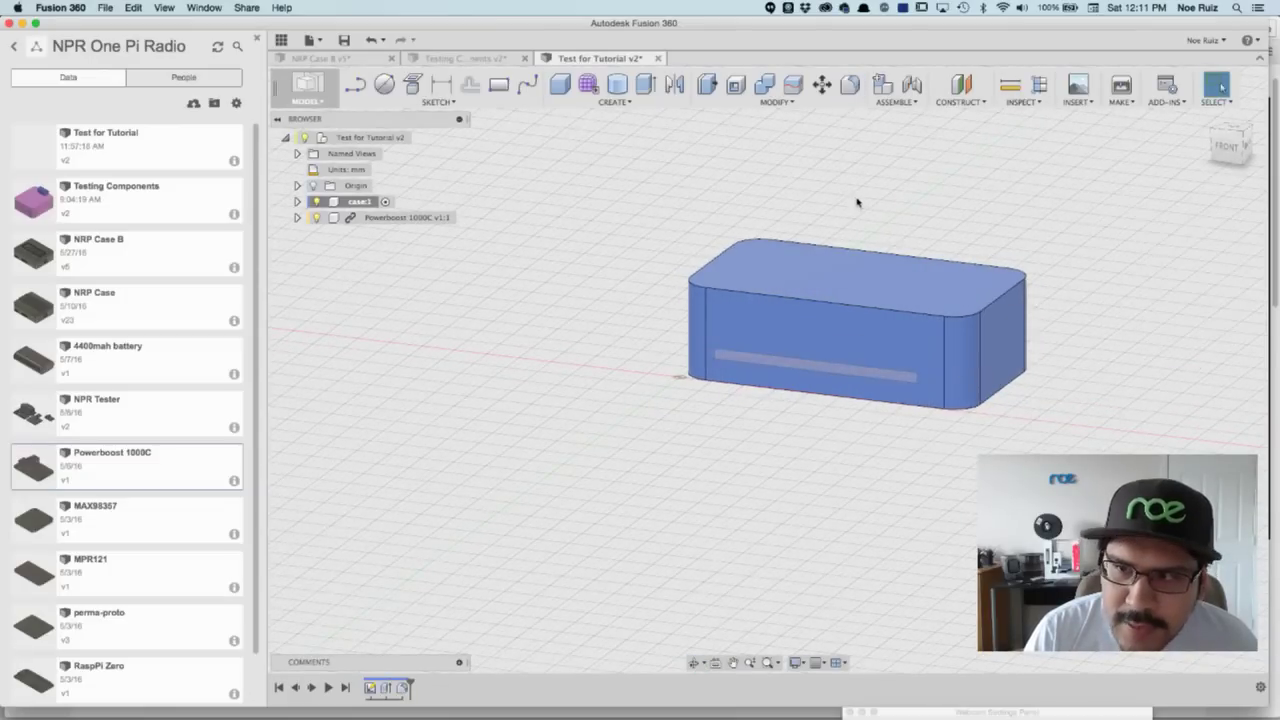
# Step: Create a midplane between the box's top and bottom faces
pyautogui.moveTo(903, 266); pyautogui.dragTo(851, 262, button='middle')
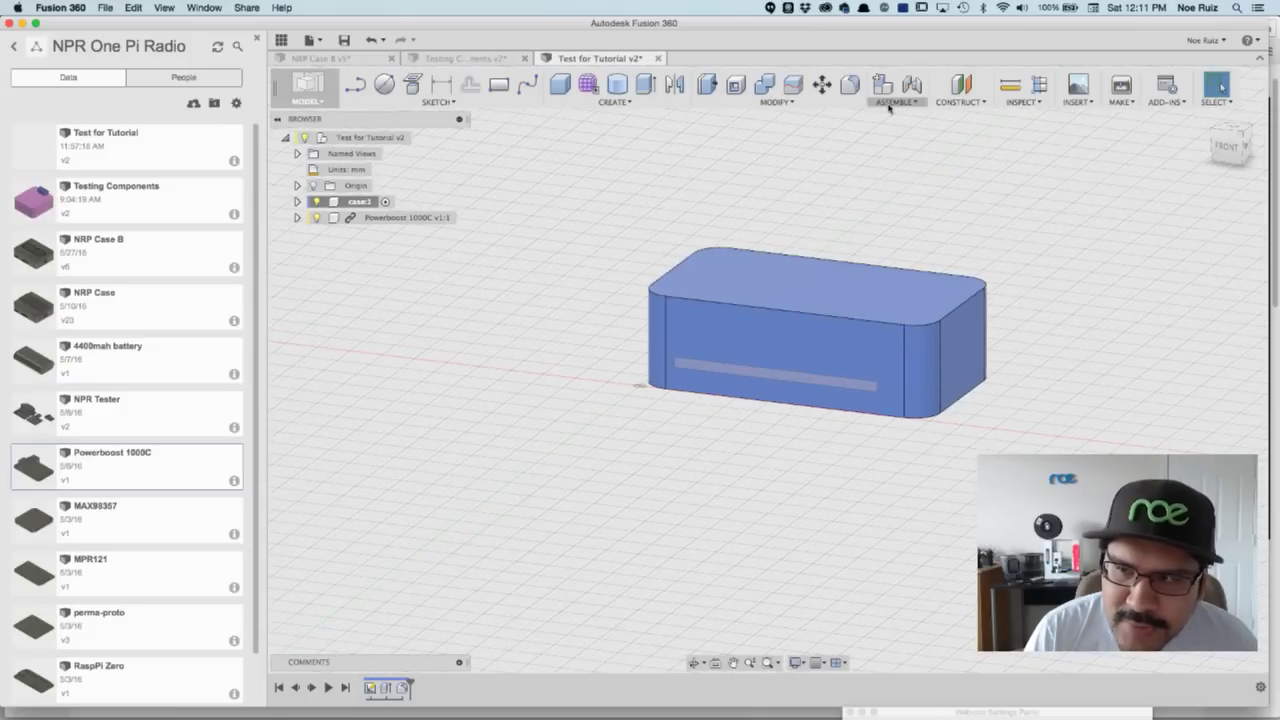
pyautogui.click(958, 102)
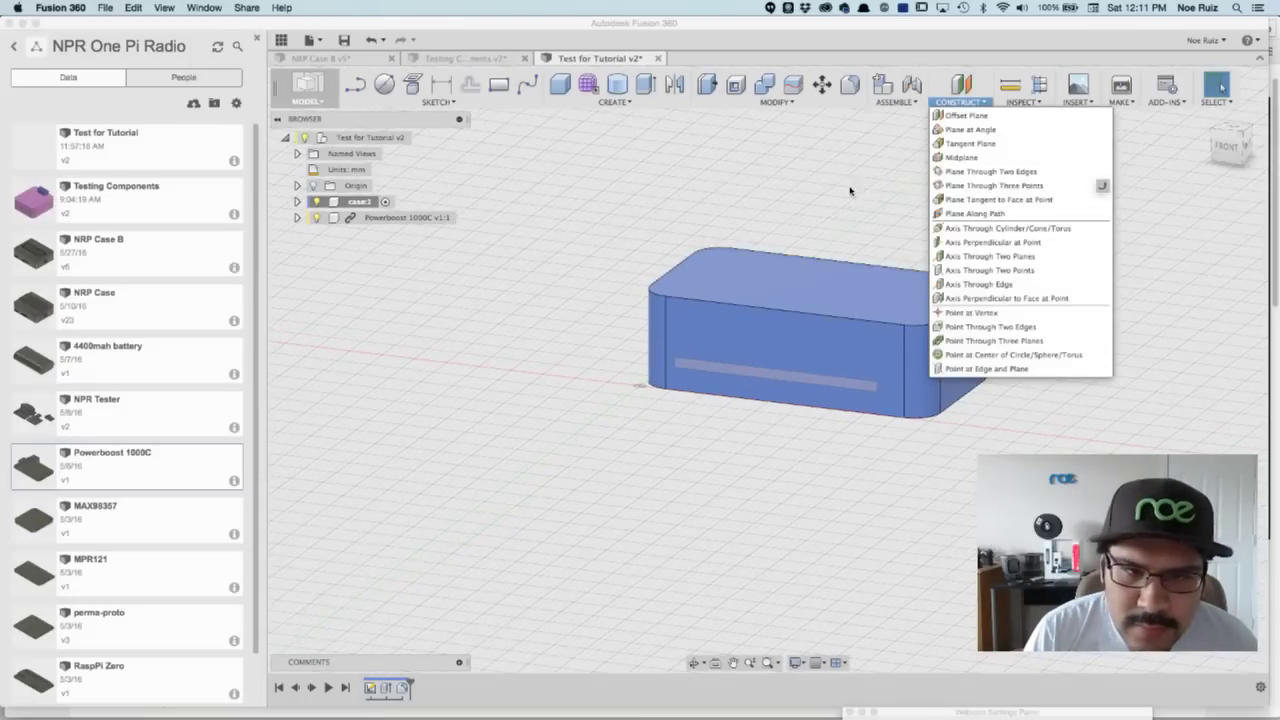
pyautogui.click(970, 160)
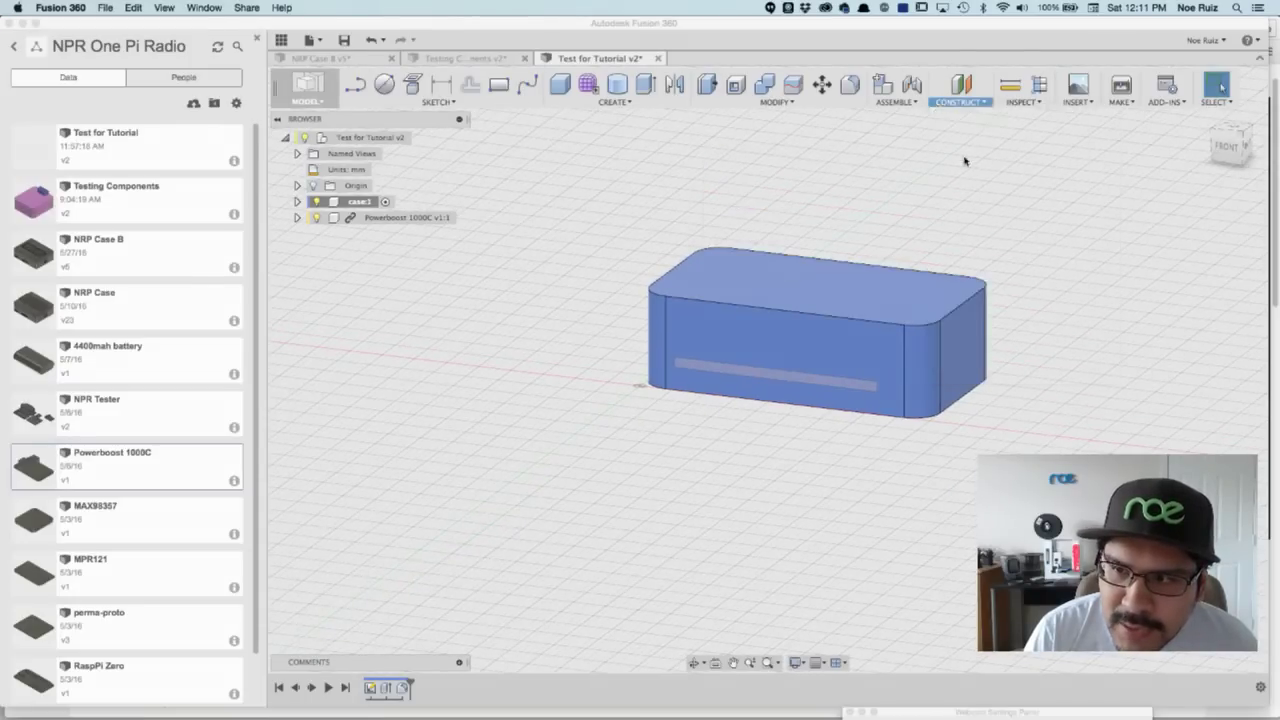
pyautogui.click(880, 274)
pyautogui.keyDown('shift'); pyautogui.moveTo(566, 220); pyautogui.dragTo(583, 180, button='middle'); pyautogui.keyUp('shift')
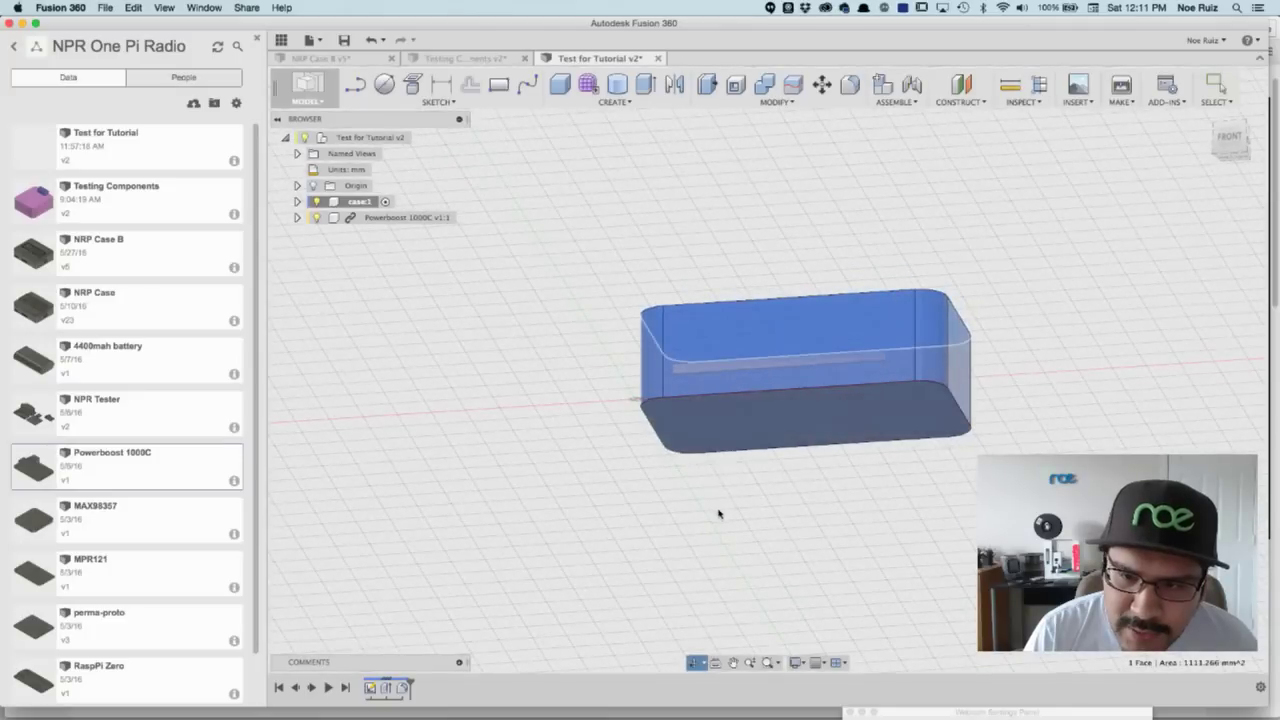
pyautogui.click(705, 420)
pyautogui.keyDown('shift'); pyautogui.moveTo(534, 317); pyautogui.dragTo(586, 390, button='middle'); pyautogui.keyUp('shift')
pyautogui.press('Escape')
# Step: Split the case body using the yellow midplane as the splitting tool
pyautogui.click(612, 318)
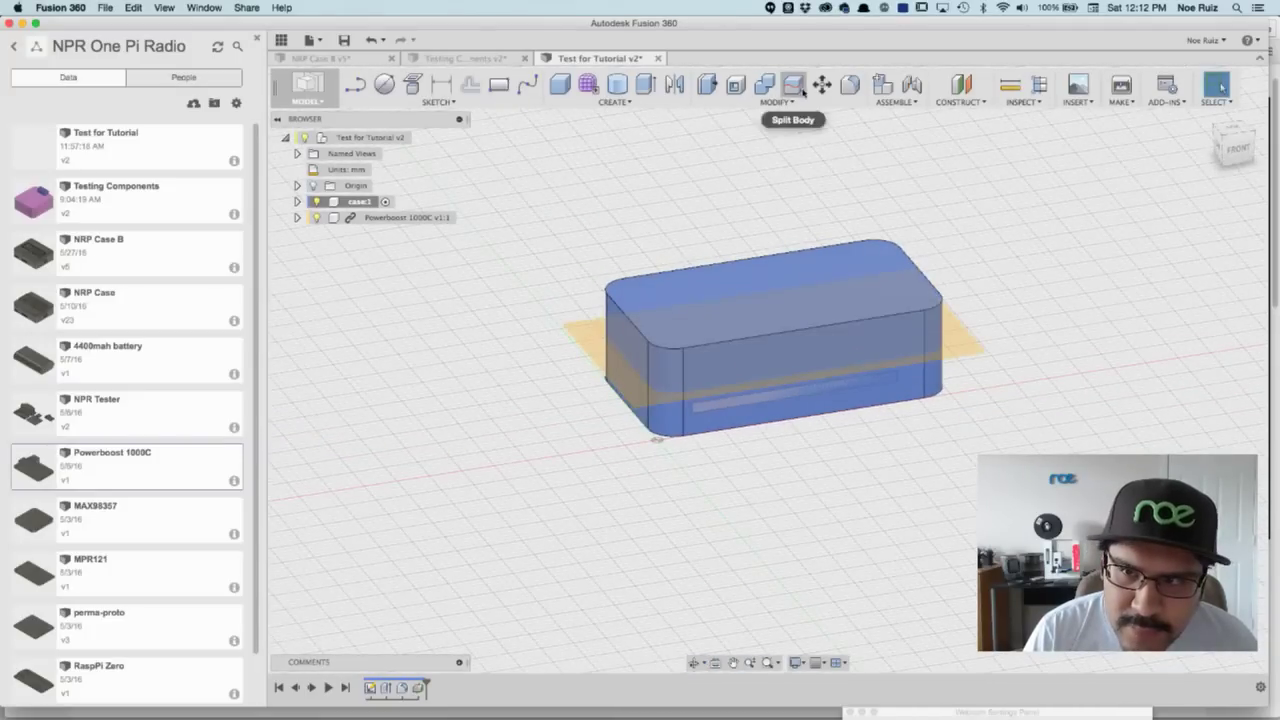
pyautogui.click(793, 84)
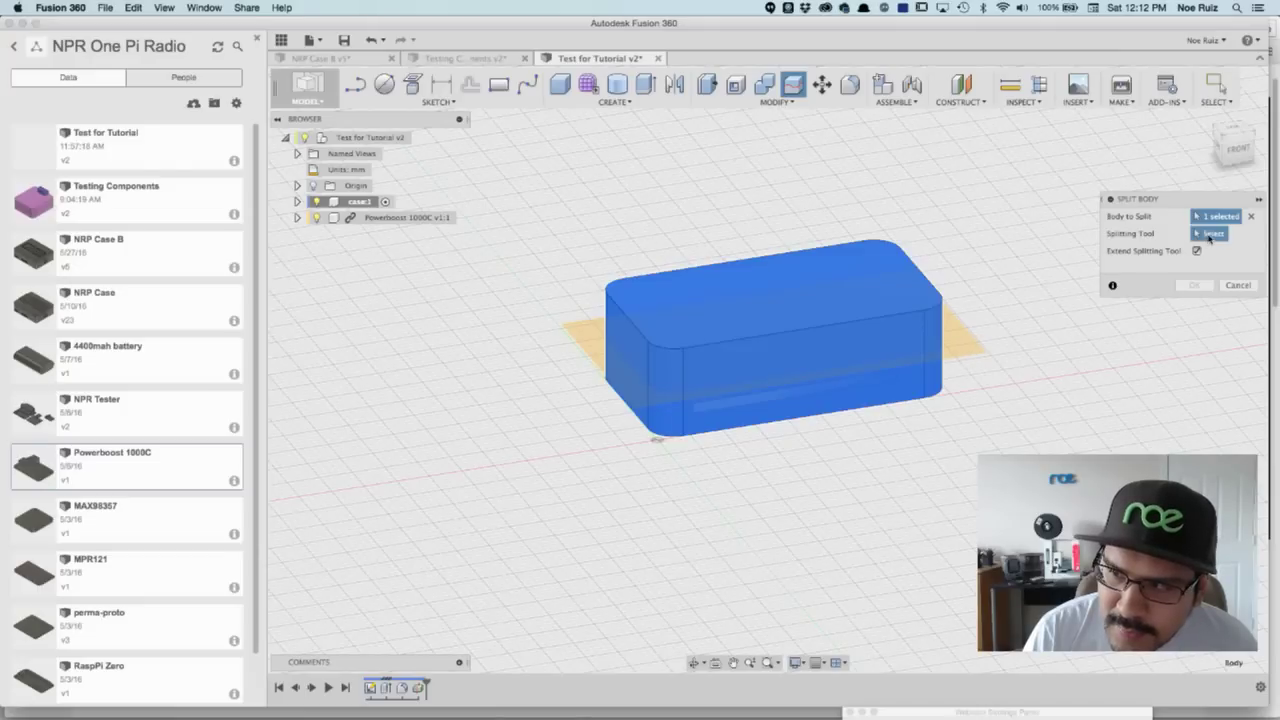
pyautogui.click(968, 337)
pyautogui.click(1200, 285)
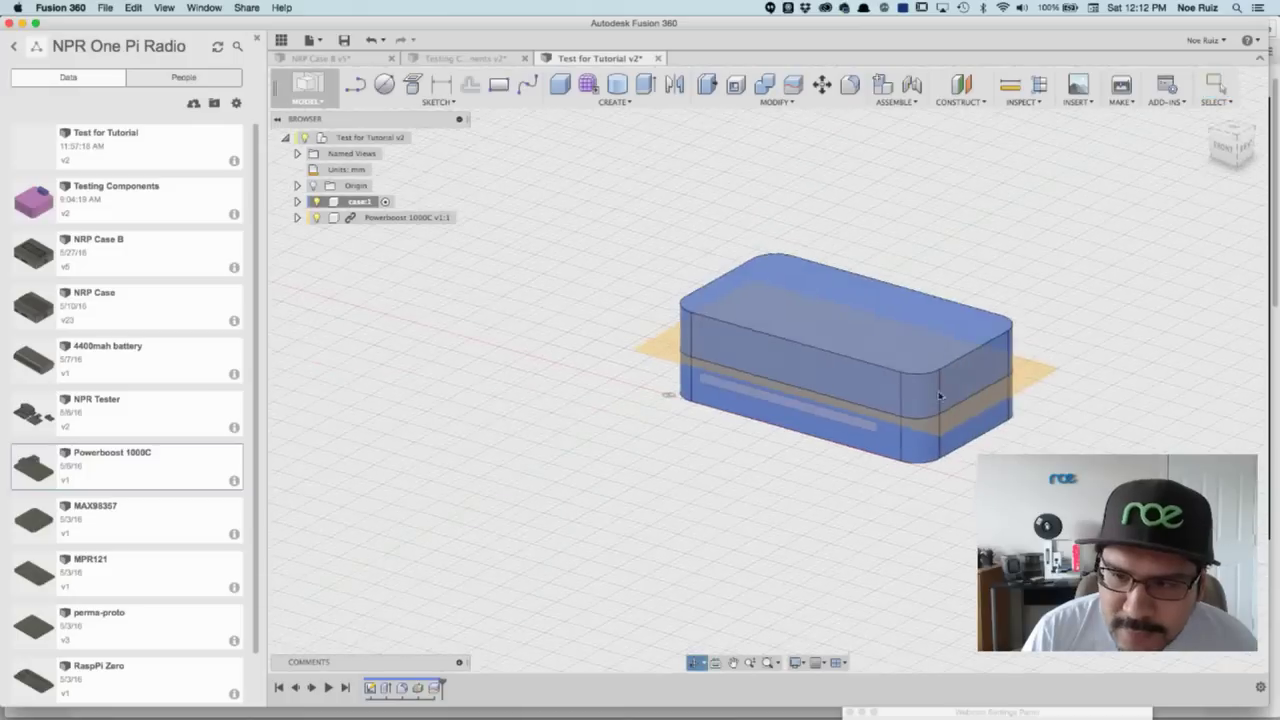
# Step: Expand case:1 in the browser and hide Body2 and the construction midplane
pyautogui.click(296, 201)
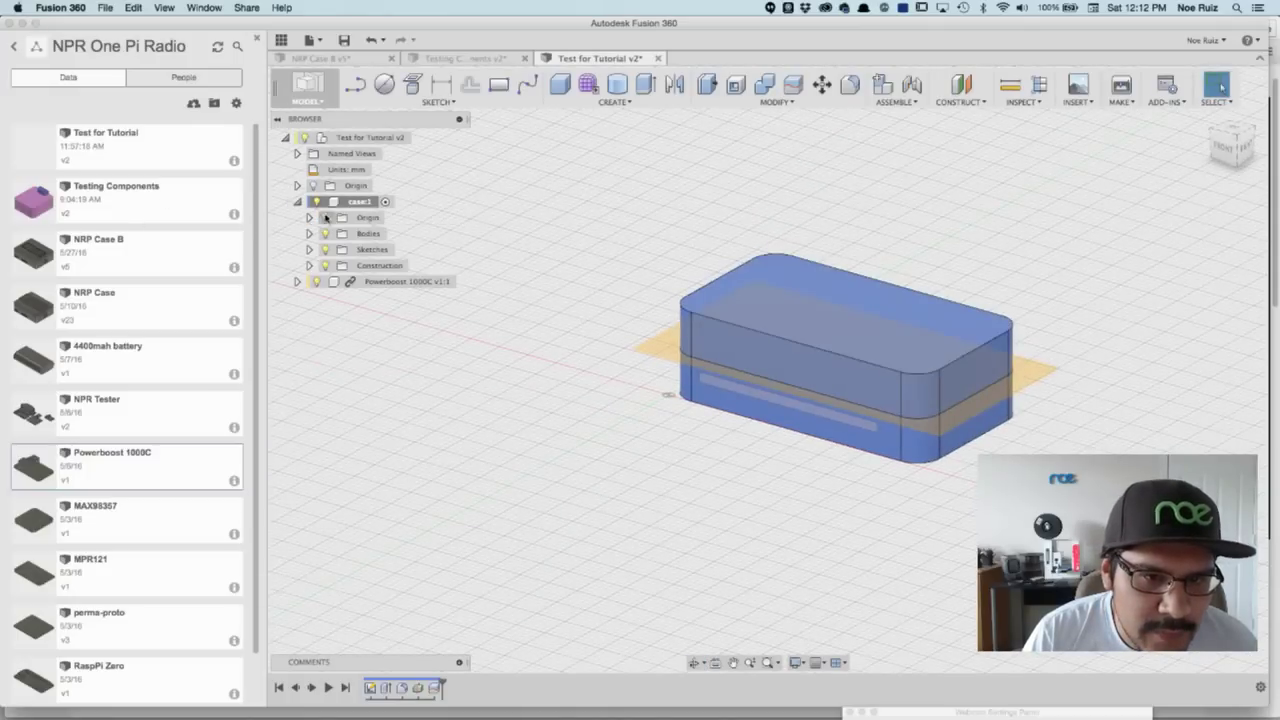
pyautogui.click(310, 234)
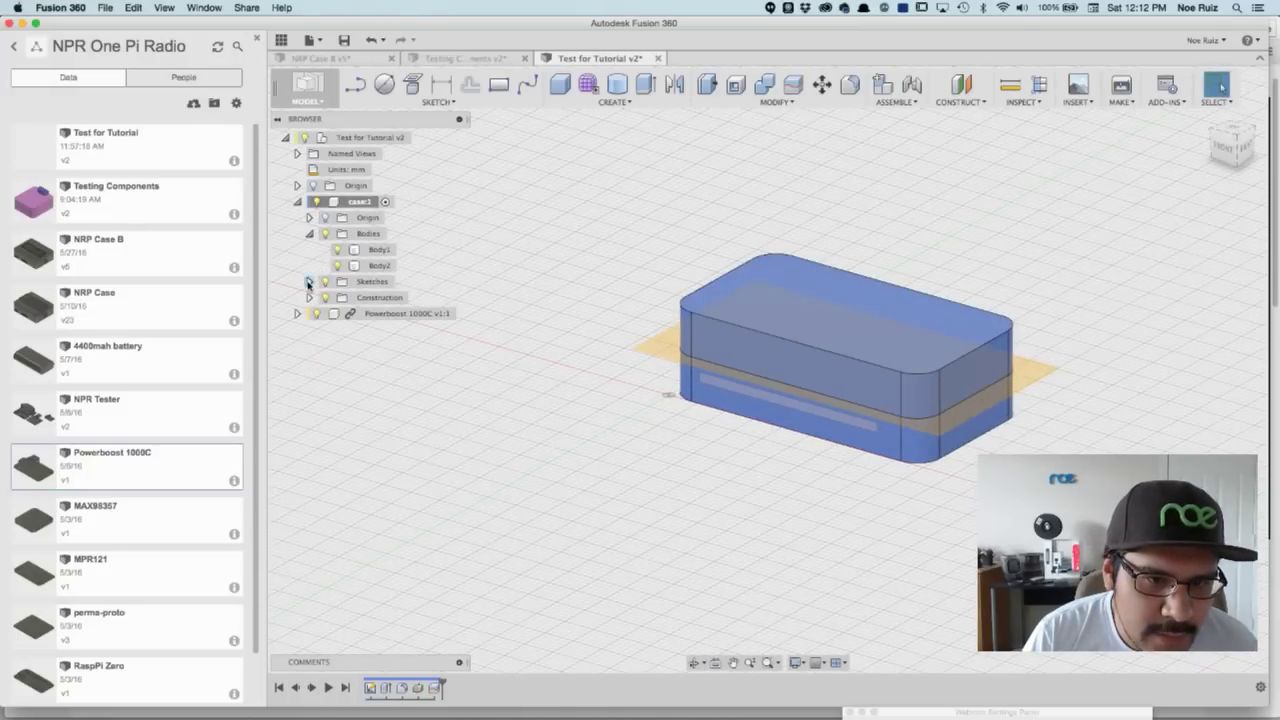
pyautogui.click(309, 282)
pyautogui.click(360, 314)
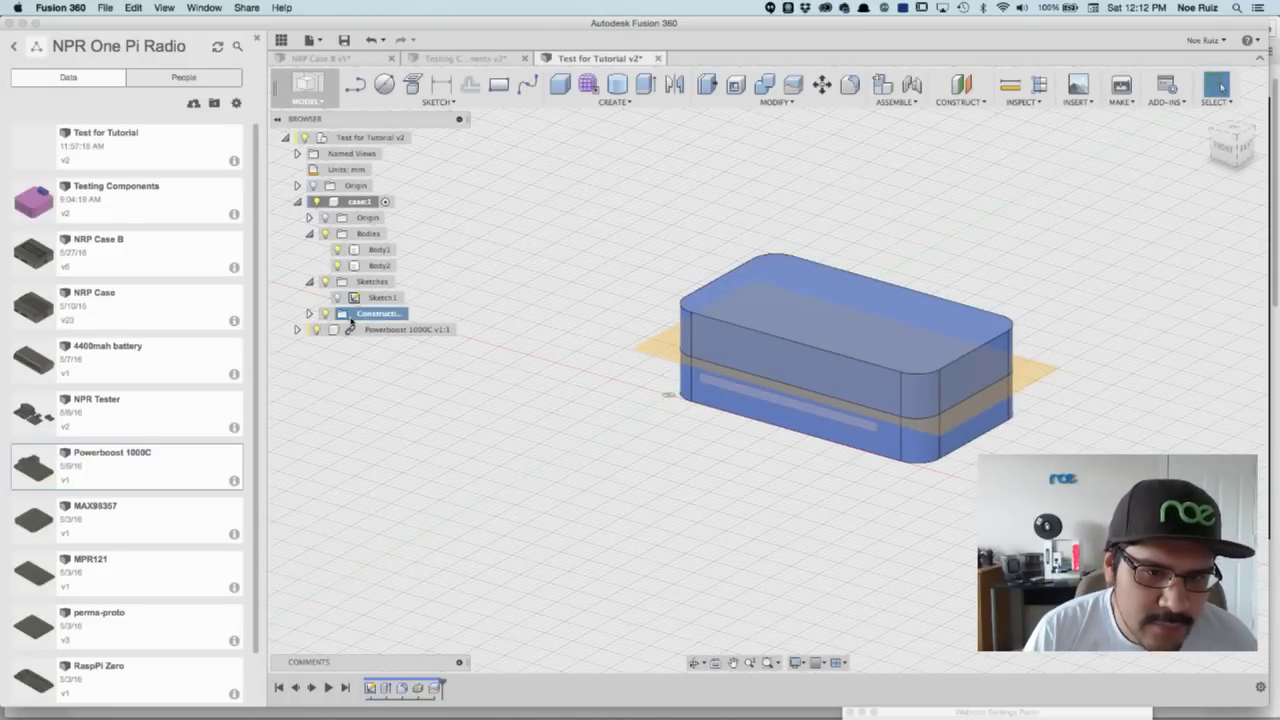
pyautogui.click(310, 314)
pyautogui.click(310, 314)
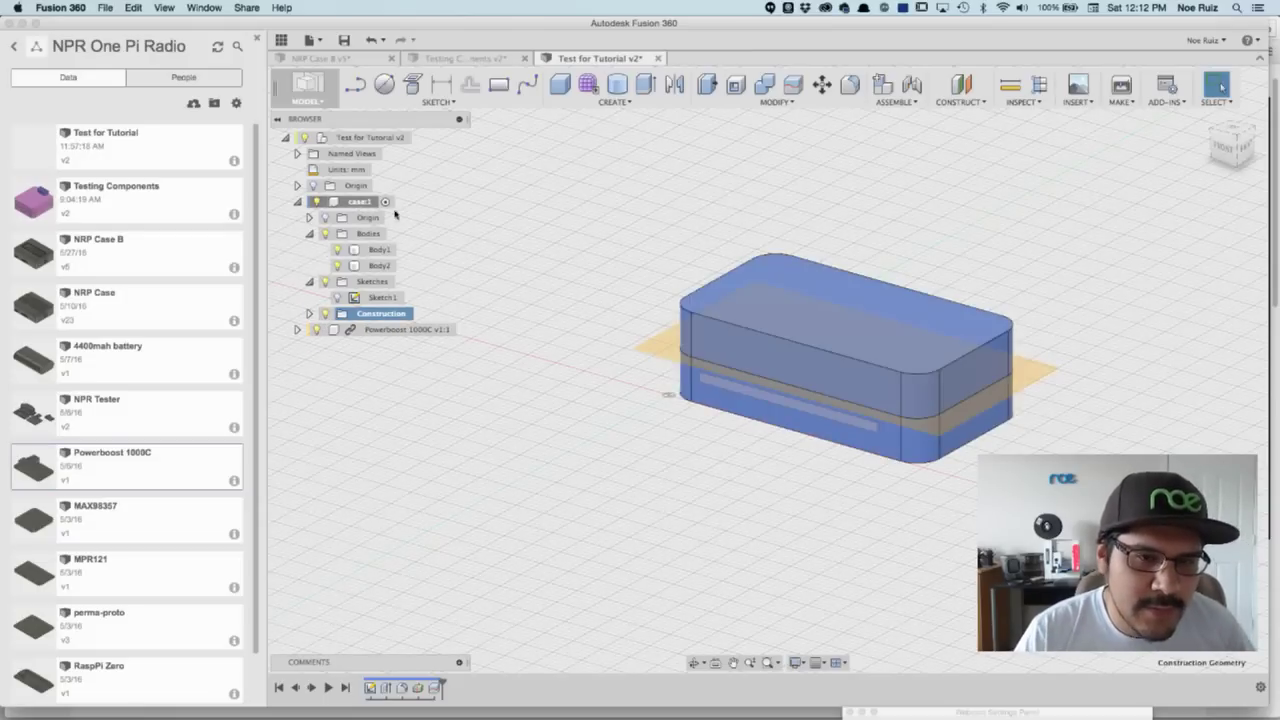
pyautogui.keyDown('shift'); pyautogui.moveTo(556, 302); pyautogui.dragTo(605, 300, button='middle'); pyautogui.keyUp('shift')
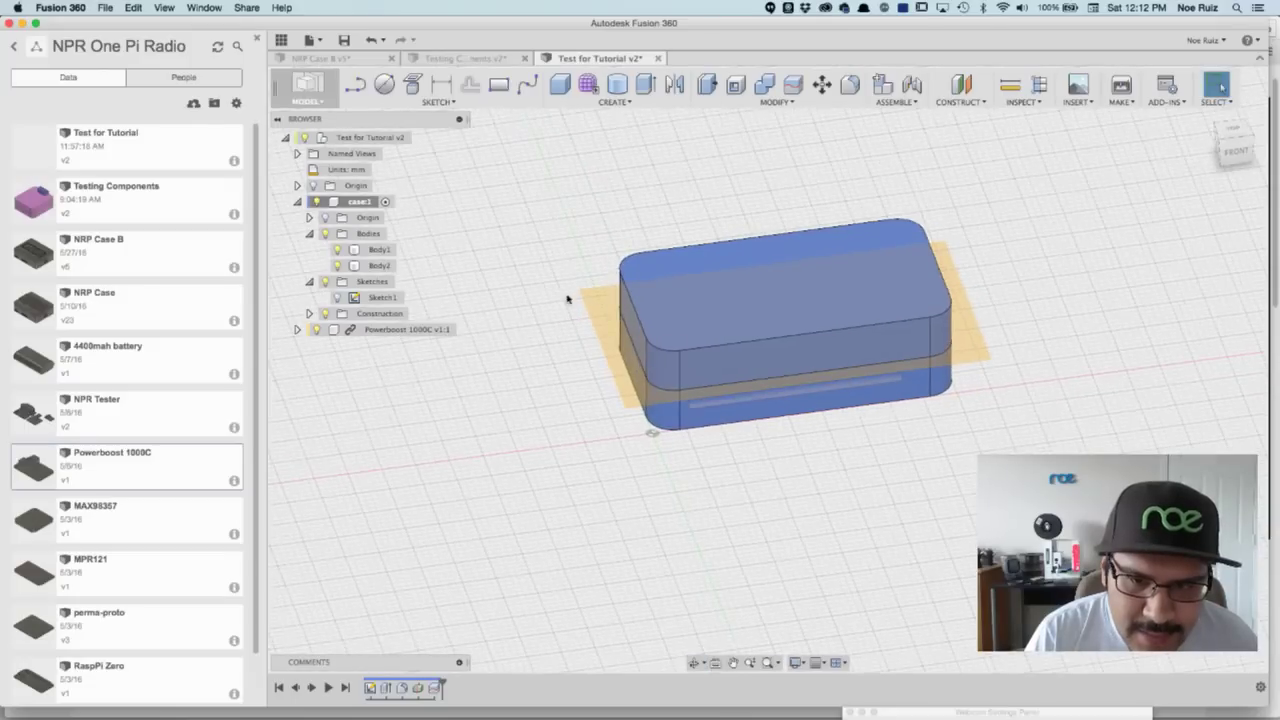
pyautogui.click(339, 266)
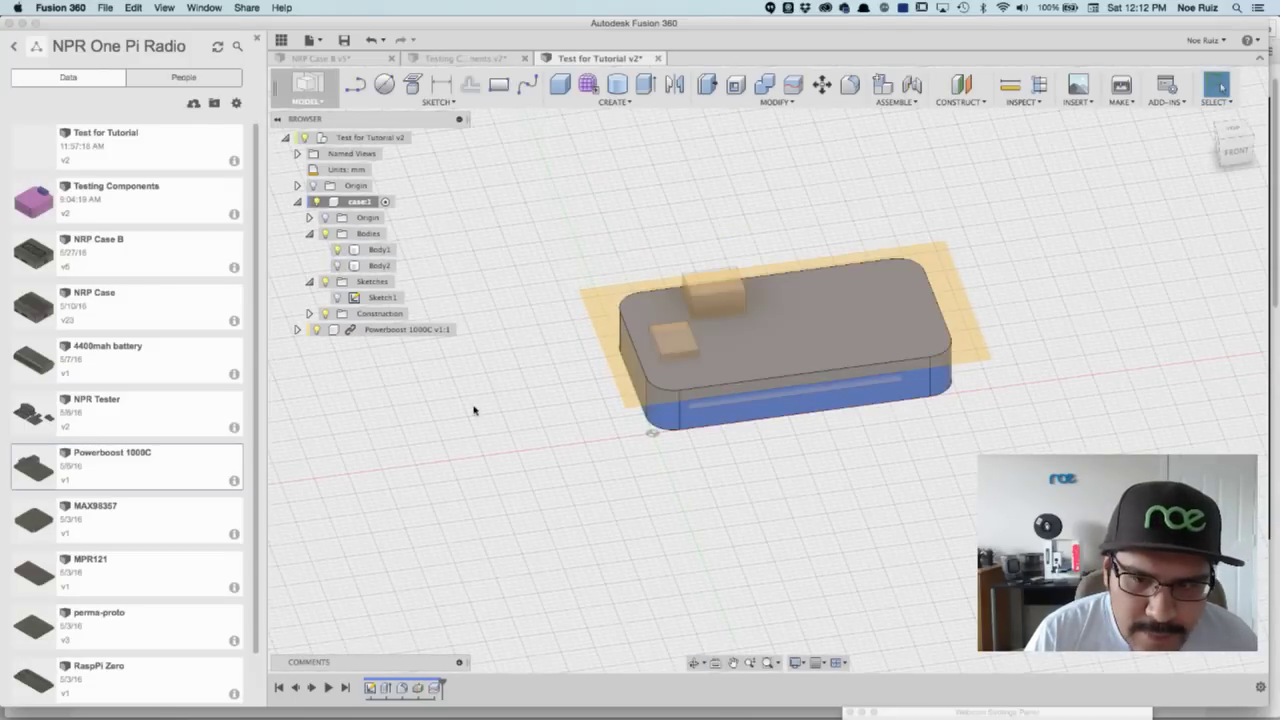
pyautogui.keyDown('shift'); pyautogui.moveTo(457, 417); pyautogui.dragTo(586, 437, button='middle'); pyautogui.keyUp('shift')
pyautogui.click(324, 315)
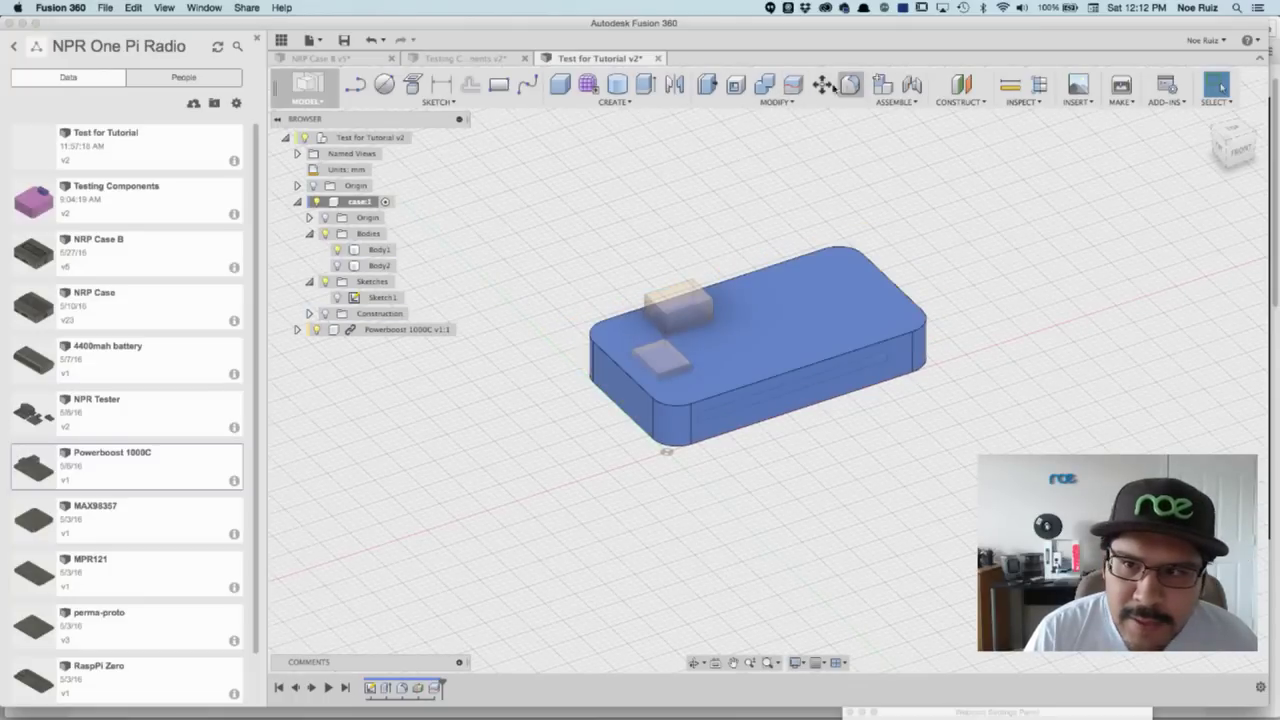
# Step: Shell both case halves open at their split faces with 1.5 mm inside thickness
pyautogui.click(735, 84)
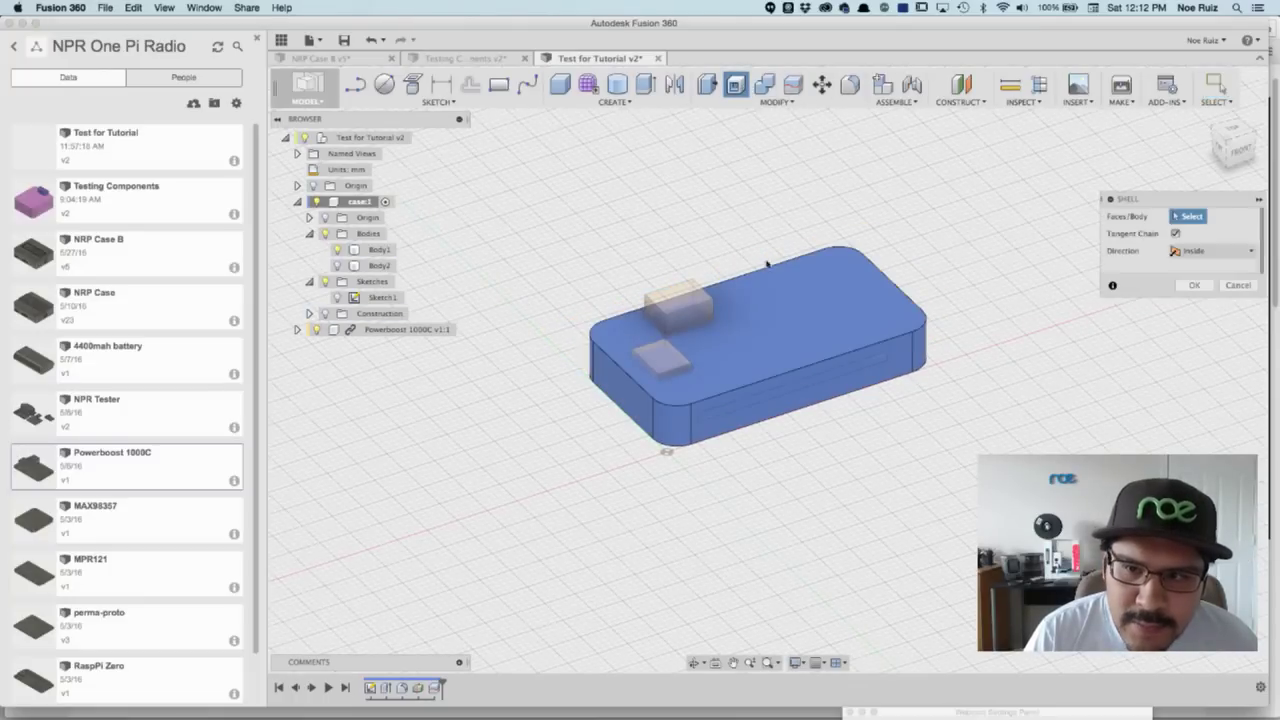
pyautogui.click(769, 339)
pyautogui.write('1.5')
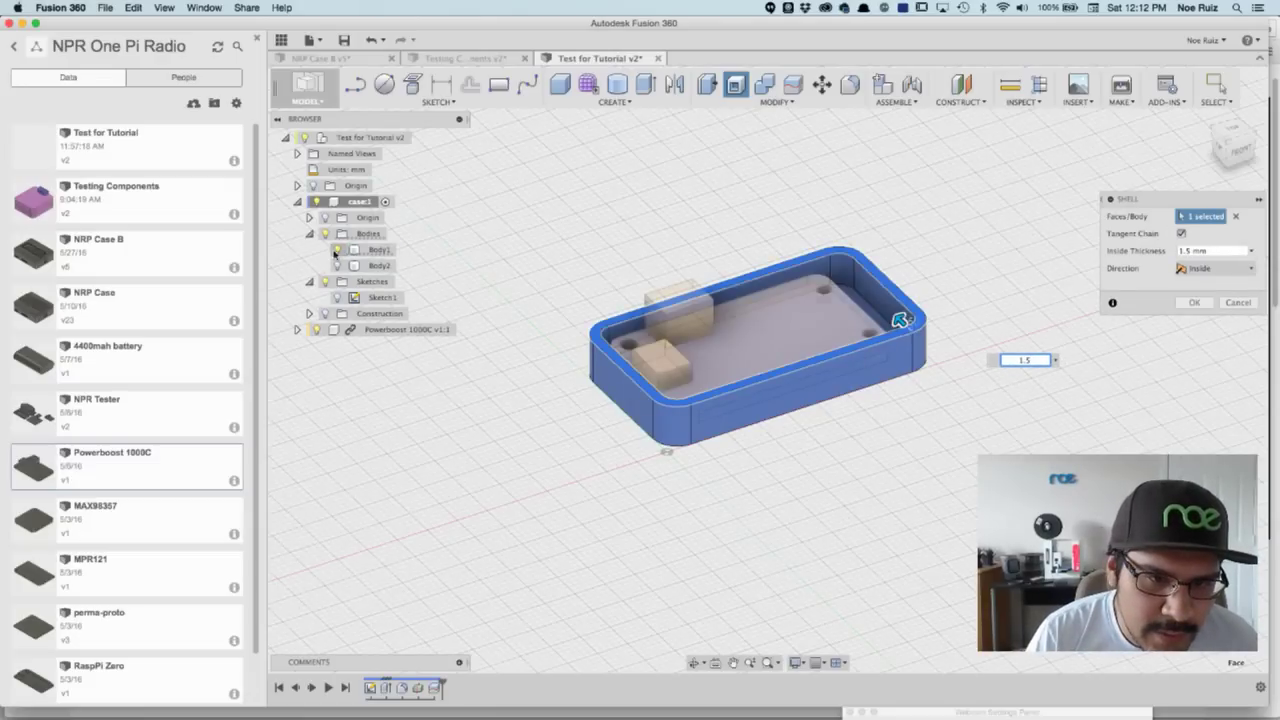
pyautogui.keyDown('shift'); pyautogui.moveTo(400, 335); pyautogui.dragTo(566, 302, button='middle'); pyautogui.keyUp('shift')
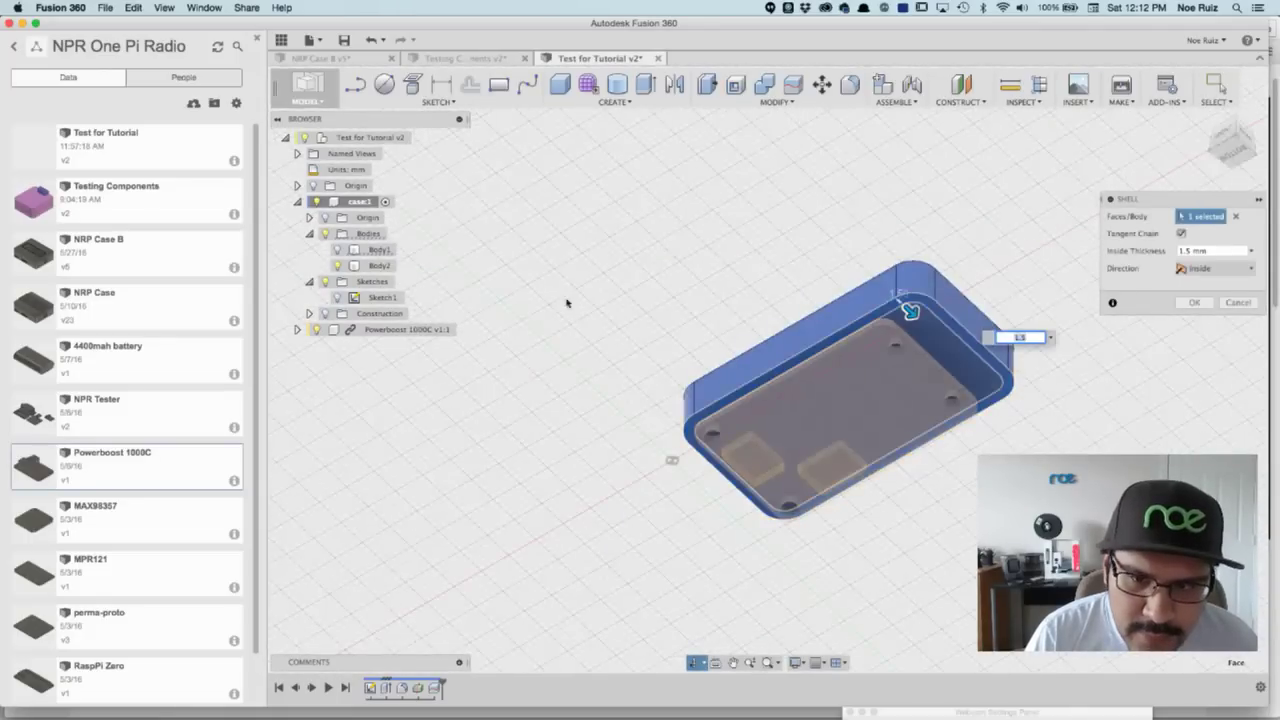
pyautogui.click(727, 406)
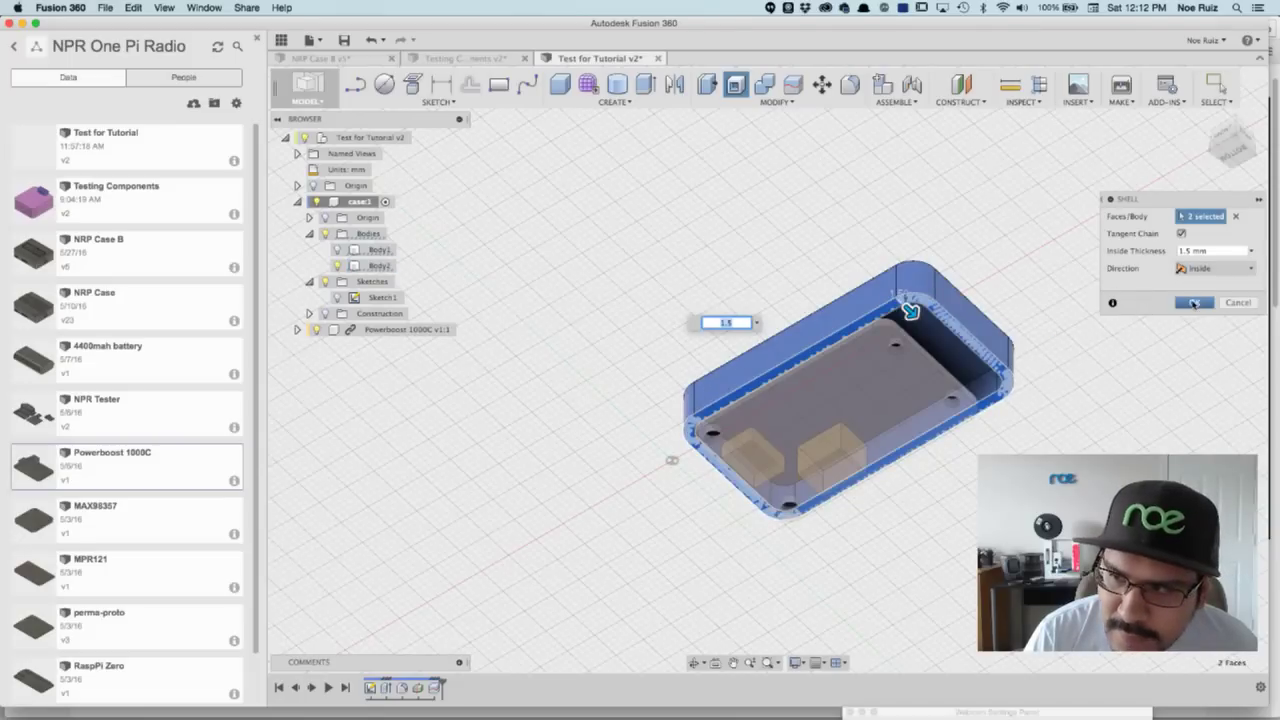
pyautogui.click(1193, 303)
pyautogui.keyDown('shift'); pyautogui.moveTo(657, 286); pyautogui.dragTo(659, 345, button='middle'); pyautogui.keyUp('shift')
pyautogui.keyDown('shift'); pyautogui.moveTo(430, 315); pyautogui.dragTo(466, 426, button='middle'); pyautogui.keyUp('shift')
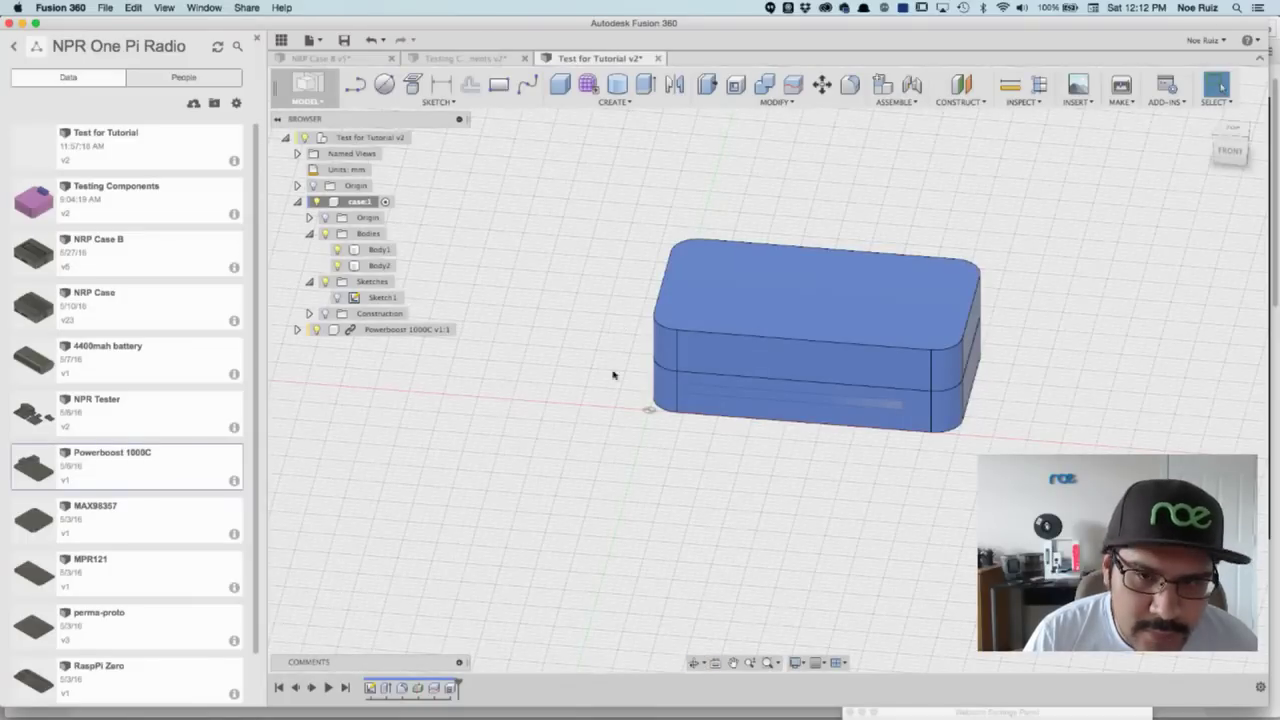
# Step: Inspect the Powerboost board inside the case, hiding the lid to view the interior
pyautogui.click(410, 330)
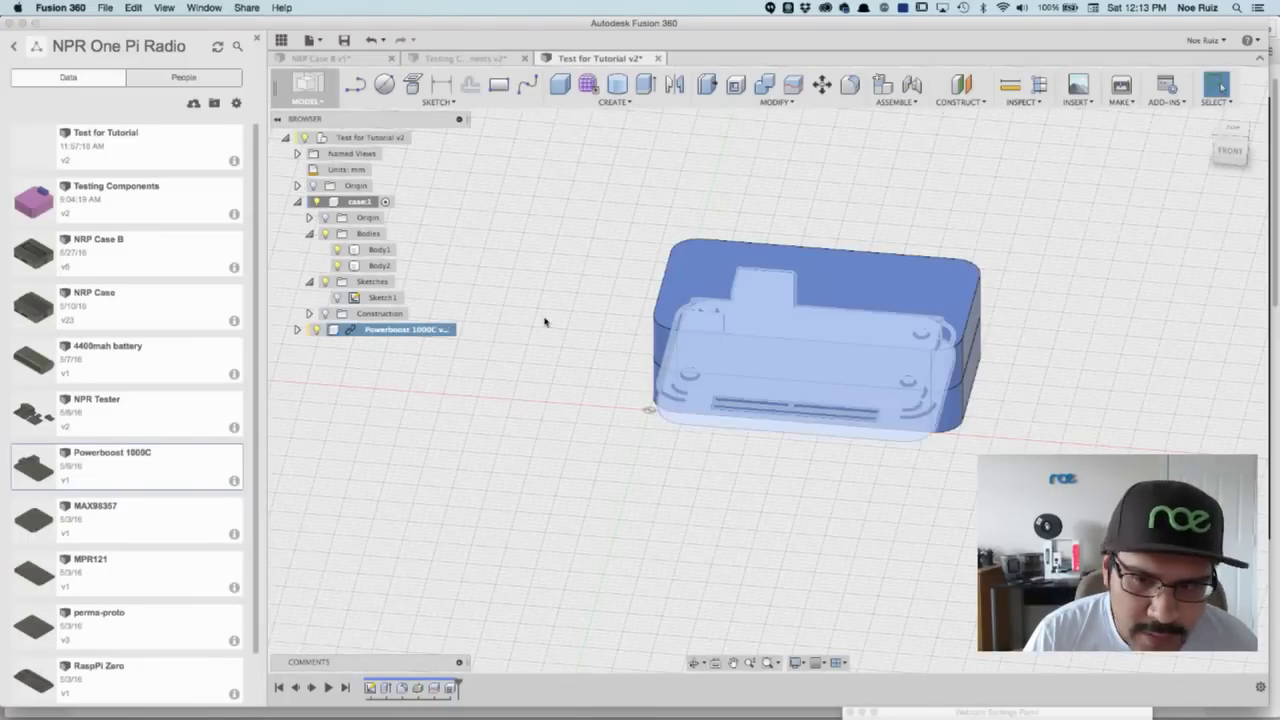
pyautogui.click(1230, 132)
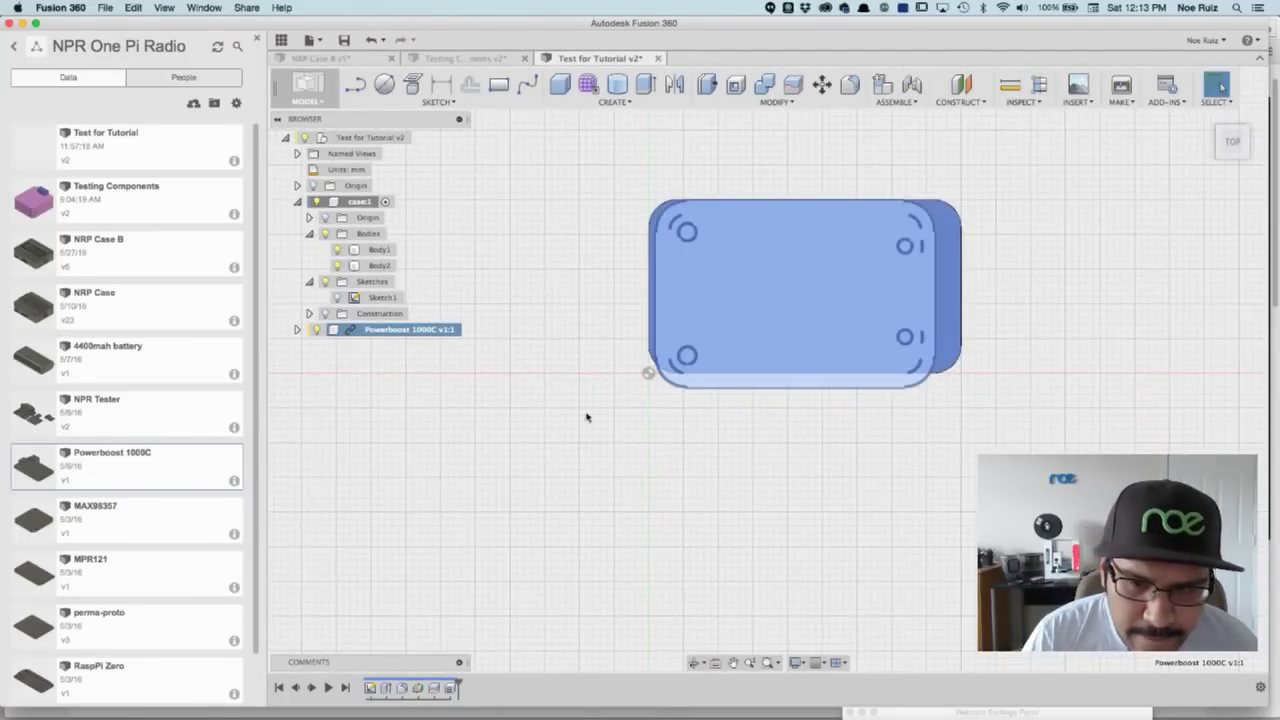
pyautogui.click(551, 290)
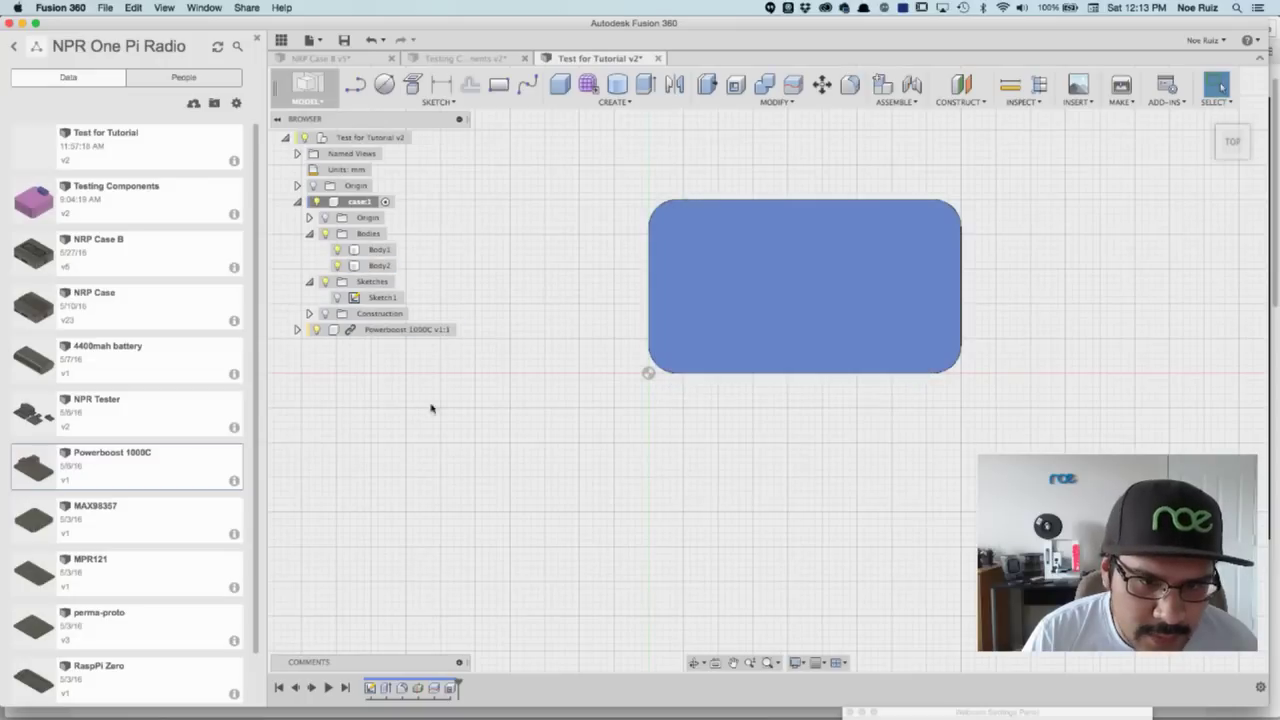
pyautogui.keyDown('shift'); pyautogui.moveTo(468, 420); pyautogui.dragTo(688, 414, button='middle'); pyautogui.keyUp('shift')
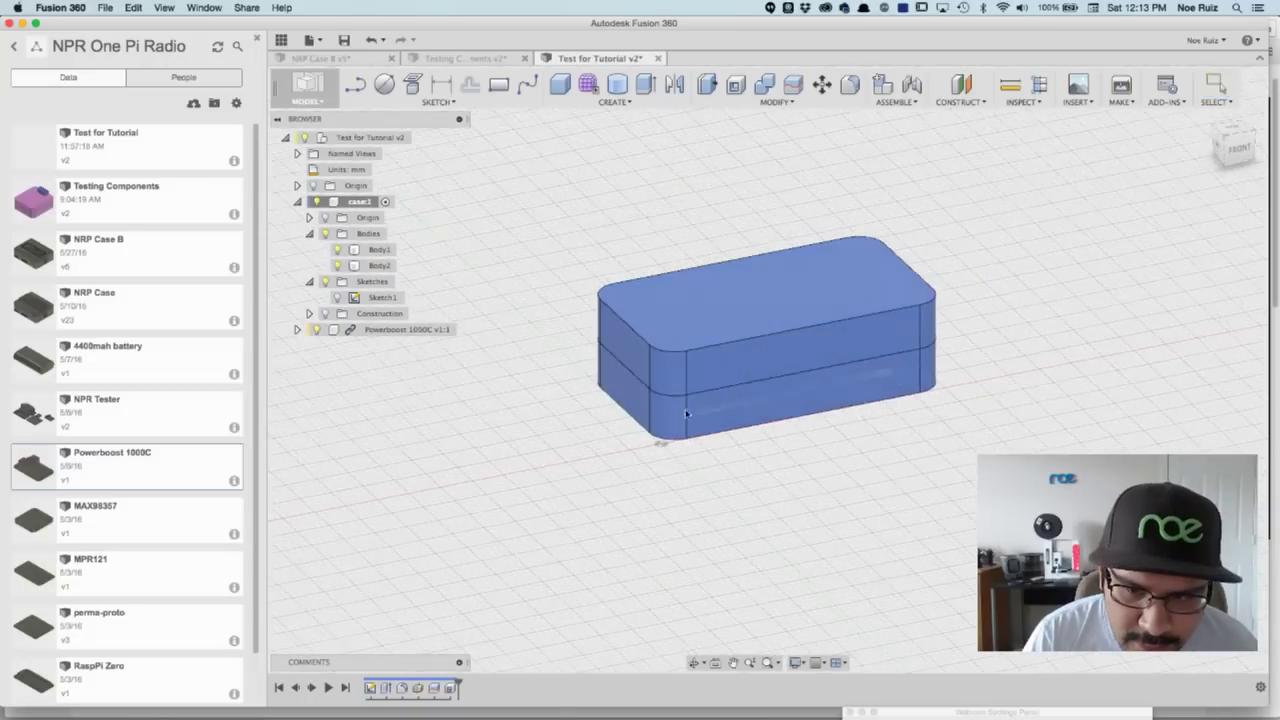
pyautogui.click(339, 251)
pyautogui.keyDown('shift'); pyautogui.moveTo(408, 344); pyautogui.dragTo(414, 416, button='middle'); pyautogui.keyUp('shift')
# Step: From the top view, stretch Sketch1's rectangle upward so the case spans 45 × 30 mm
pyautogui.click(1215, 86)
pyautogui.click(1207, 117)
pyautogui.click(1207, 118)
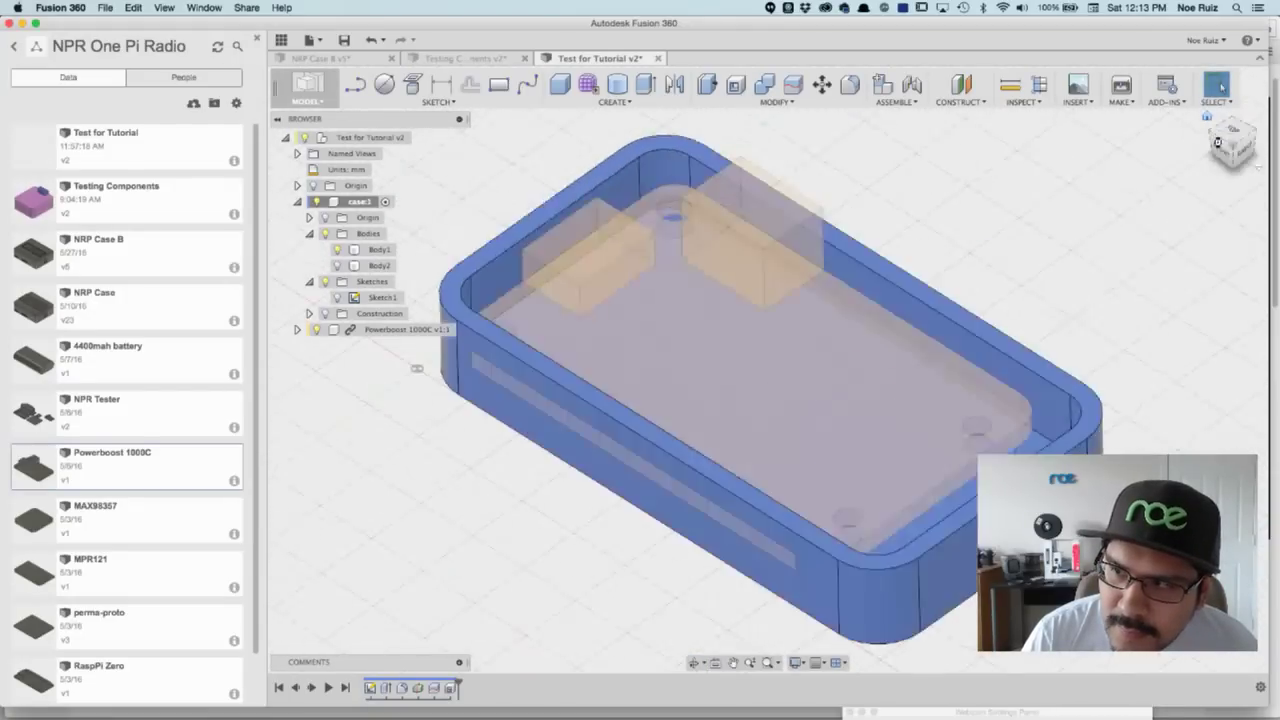
pyautogui.click(1232, 141)
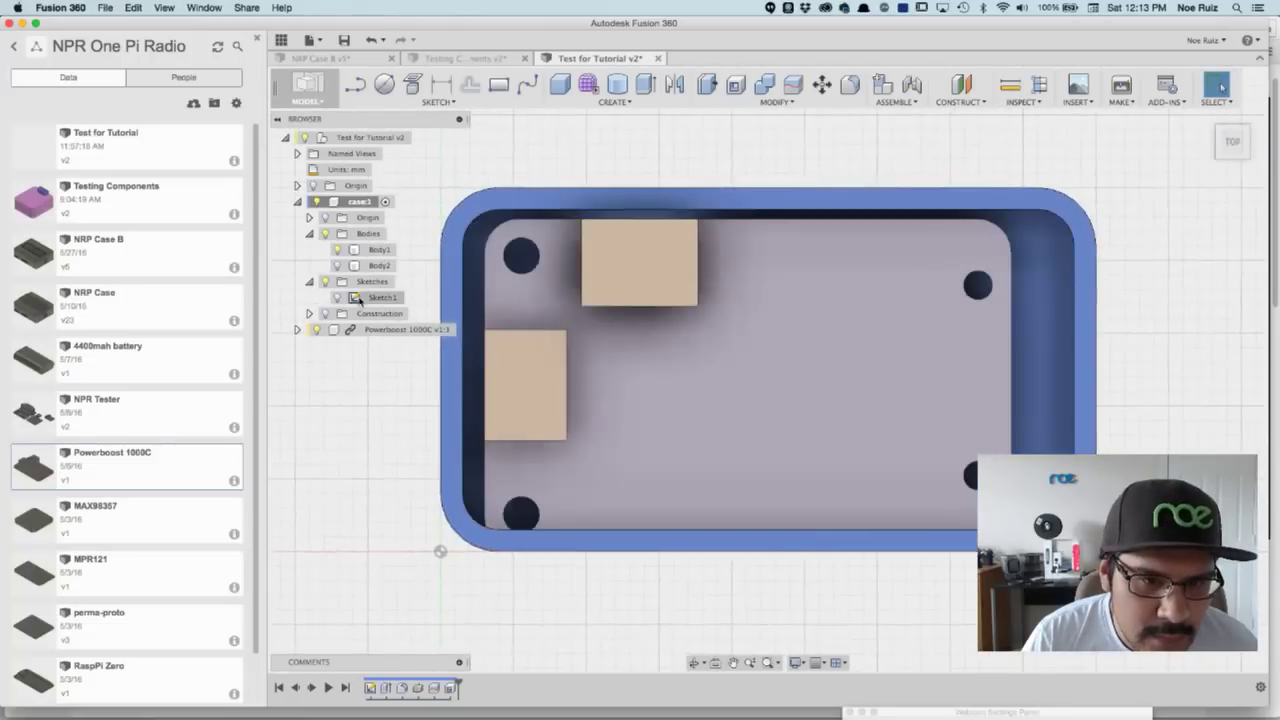
pyautogui.doubleClick(354, 298)
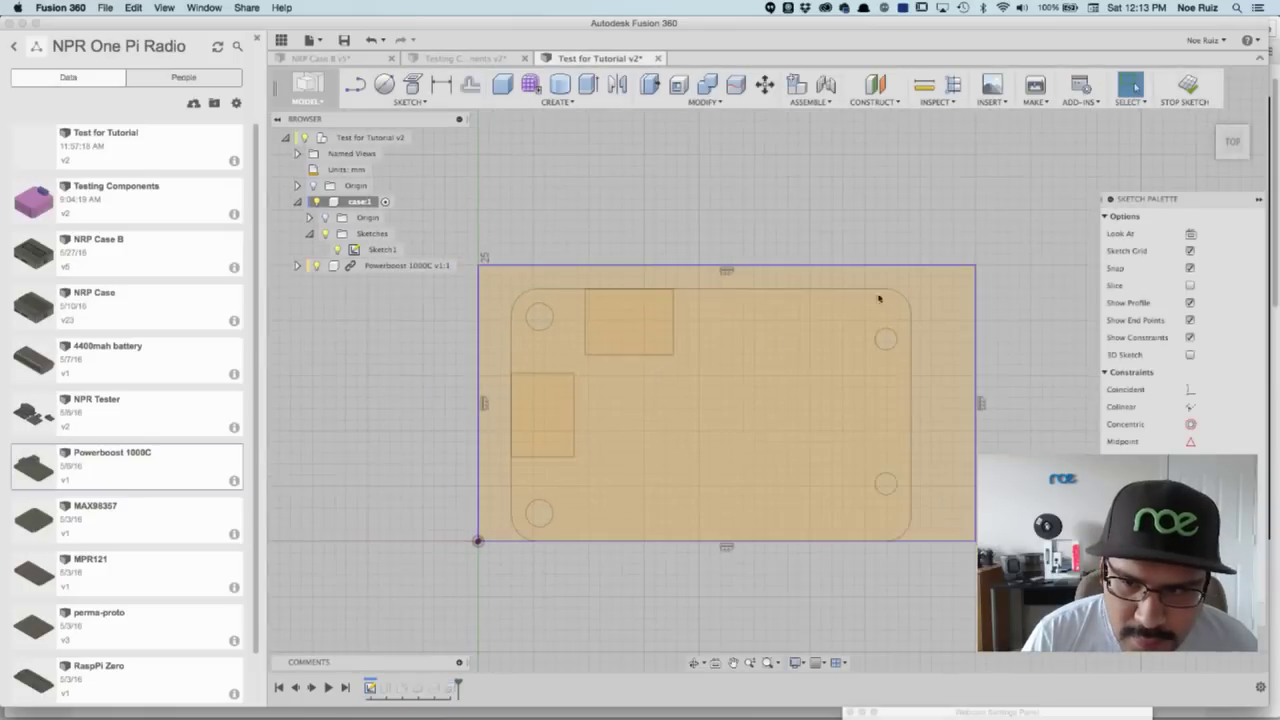
pyautogui.moveTo(975, 237); pyautogui.dragTo(975, 211)
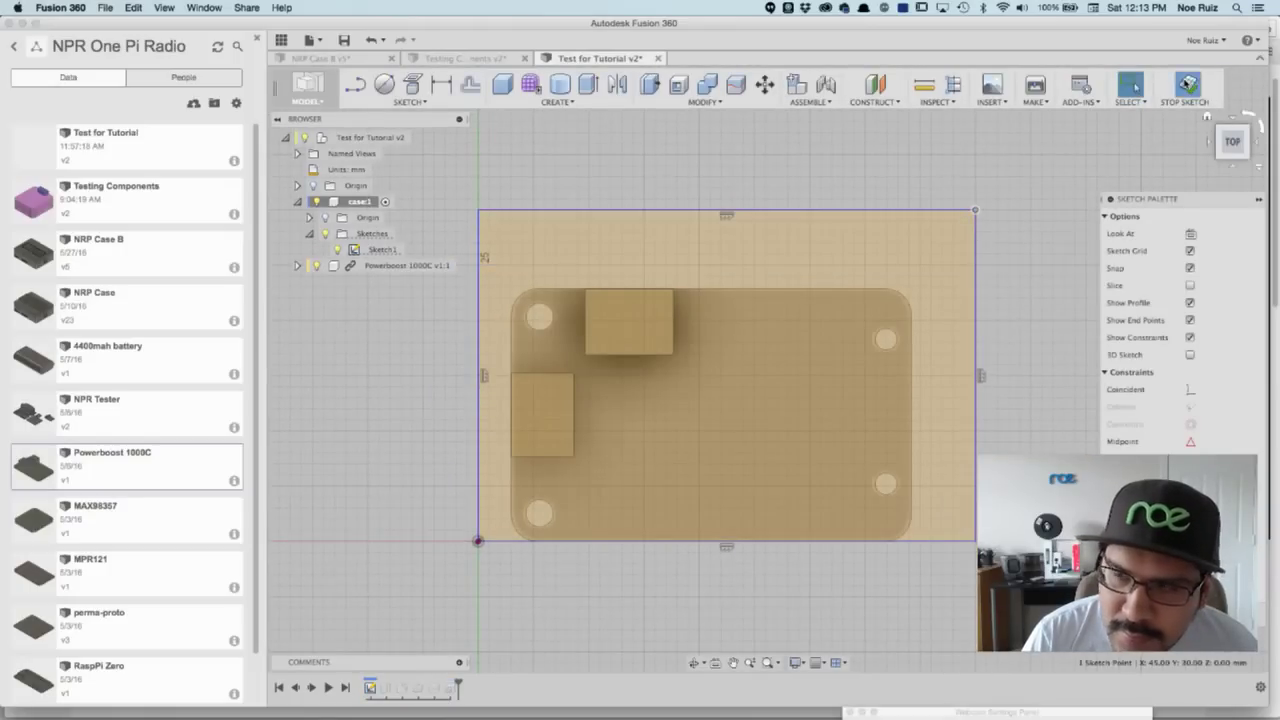
pyautogui.click(1188, 84)
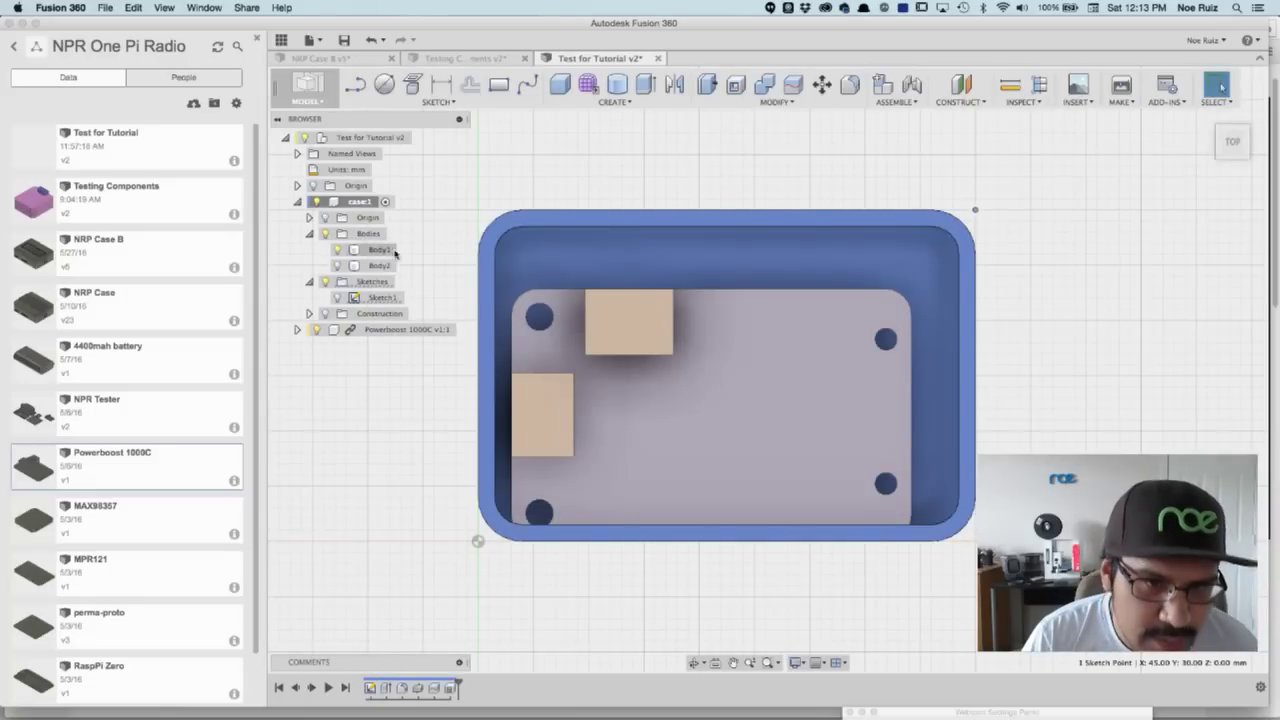
# Step: Activate the root component and roll the timeline back to the Powerboost insertion
pyautogui.click(423, 138)
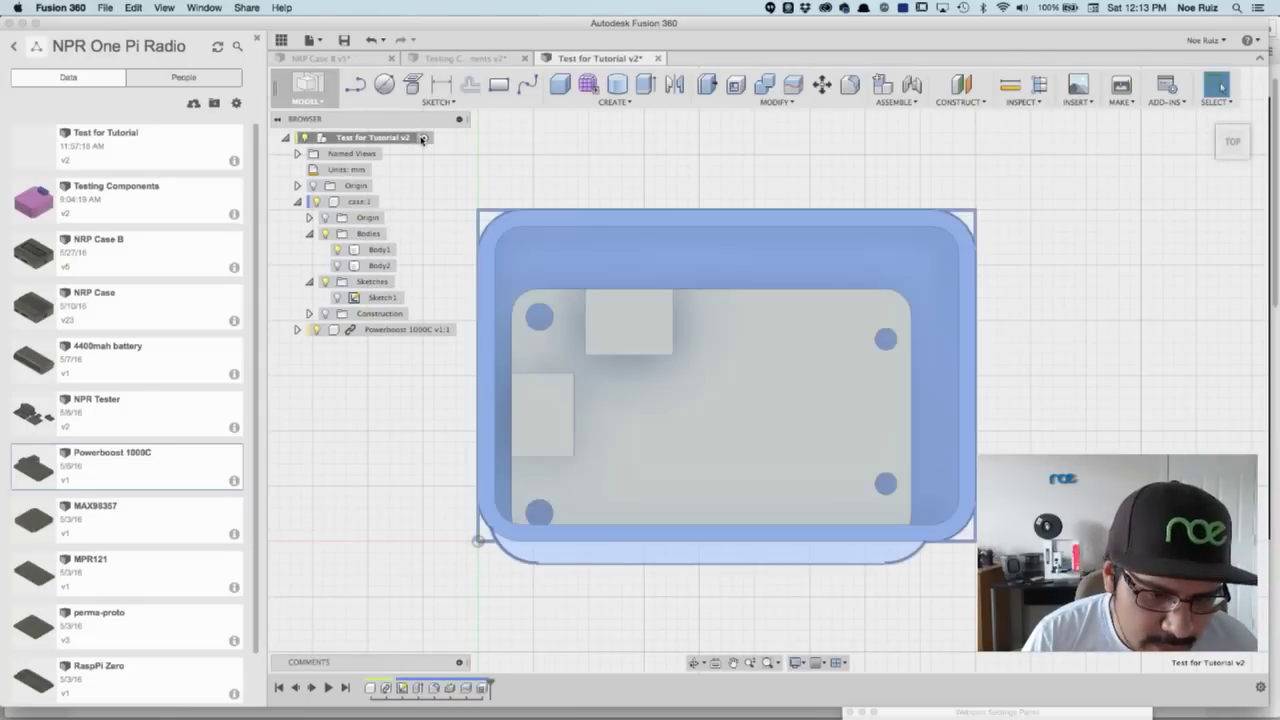
pyautogui.click(385, 688)
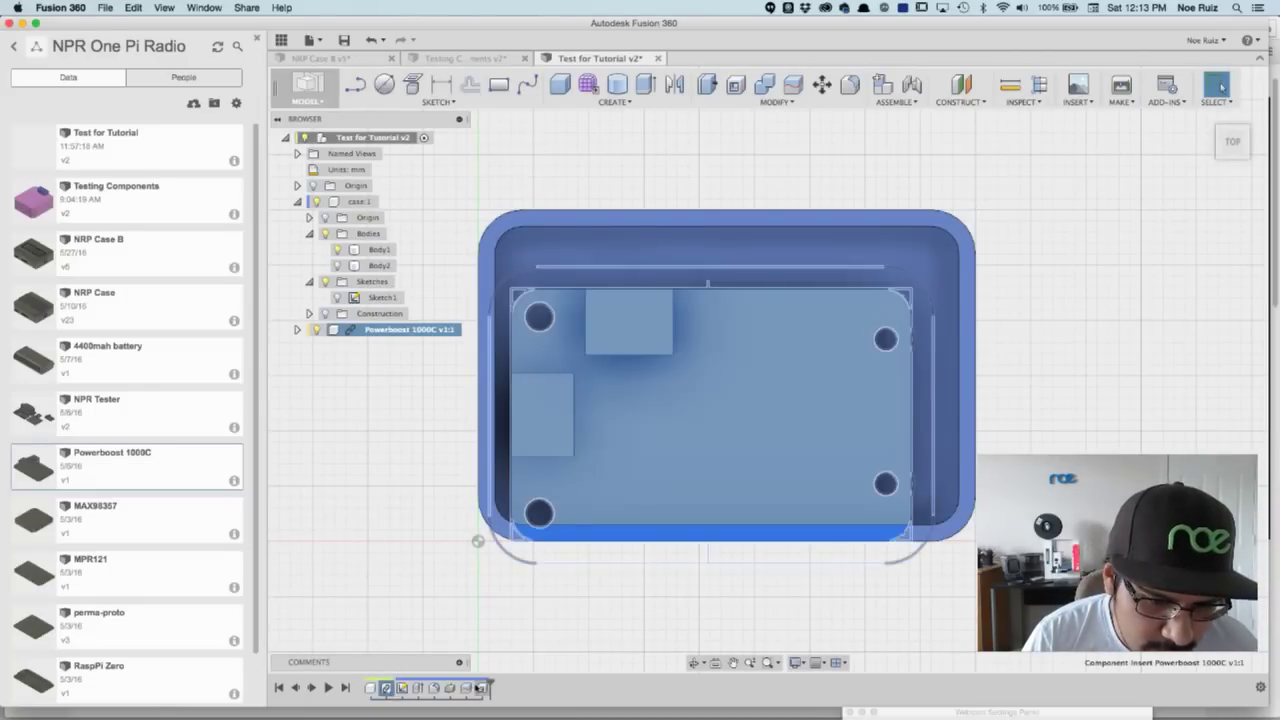
pyautogui.moveTo(493, 687); pyautogui.dragTo(389, 688)
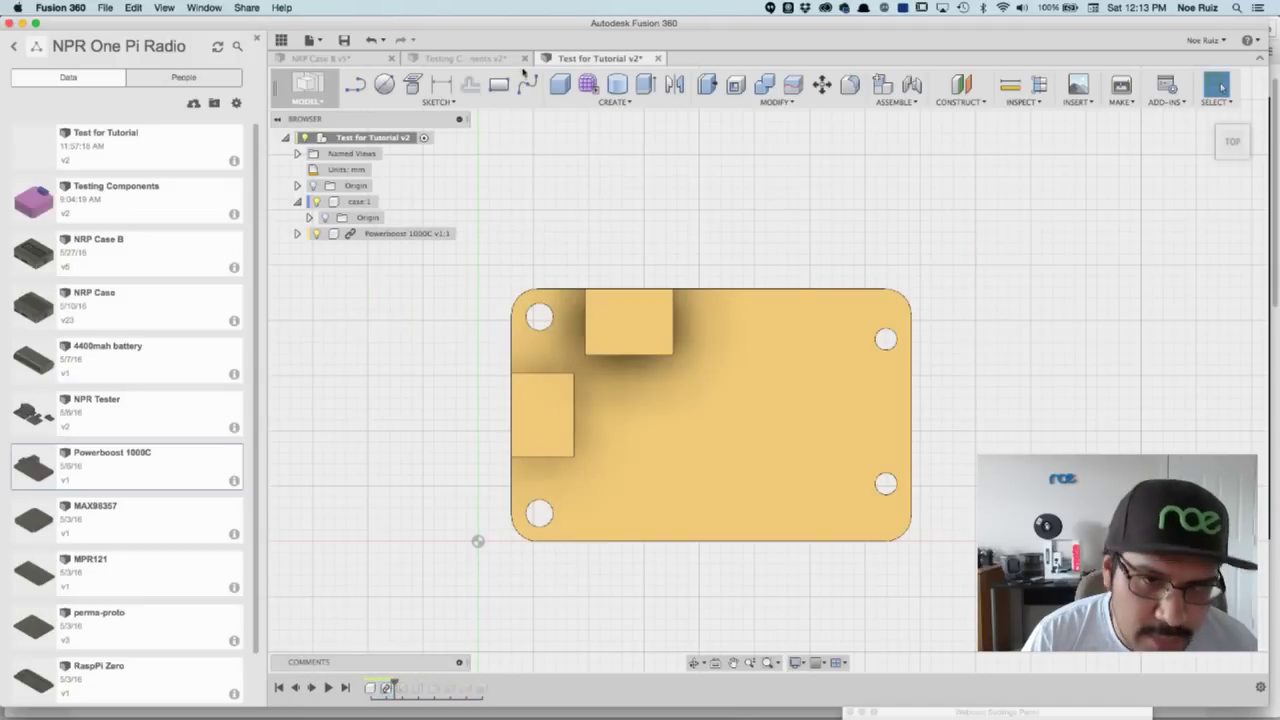
# Step: Move the Powerboost component 3 mm along Y, then replay the timeline to restore the case
pyautogui.click(821, 84)
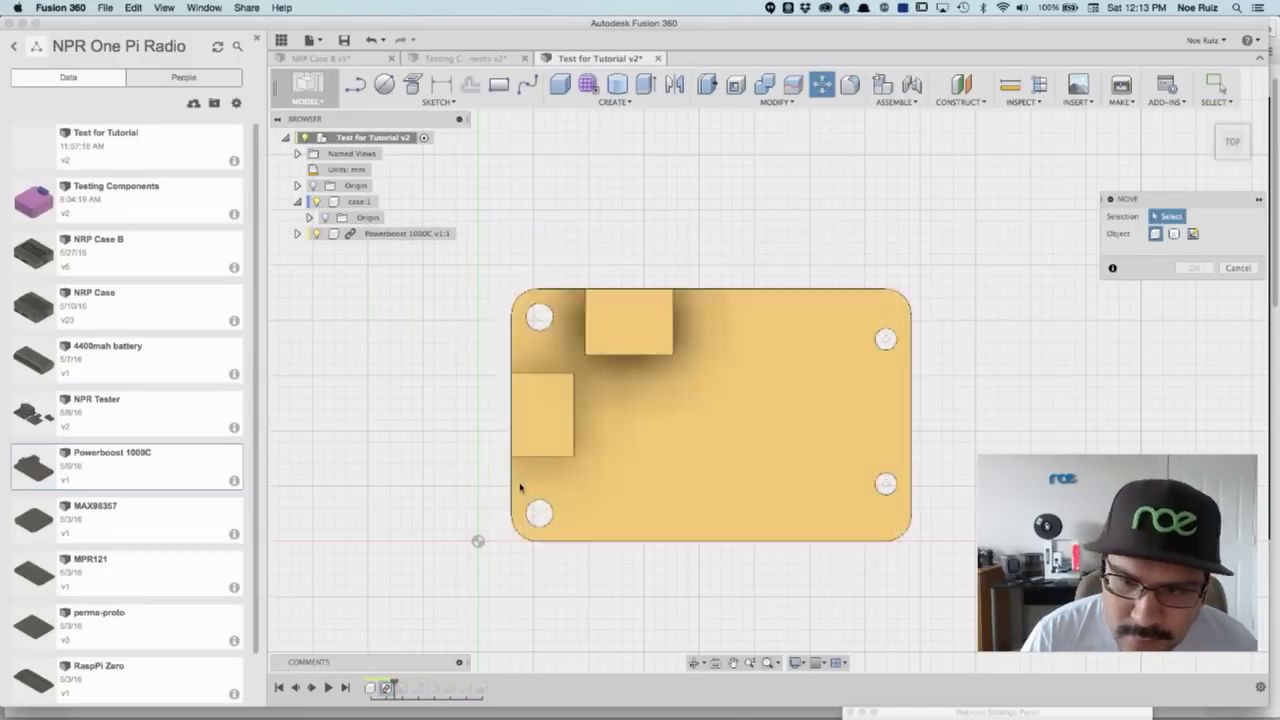
pyautogui.click(718, 382)
pyautogui.click(713, 381)
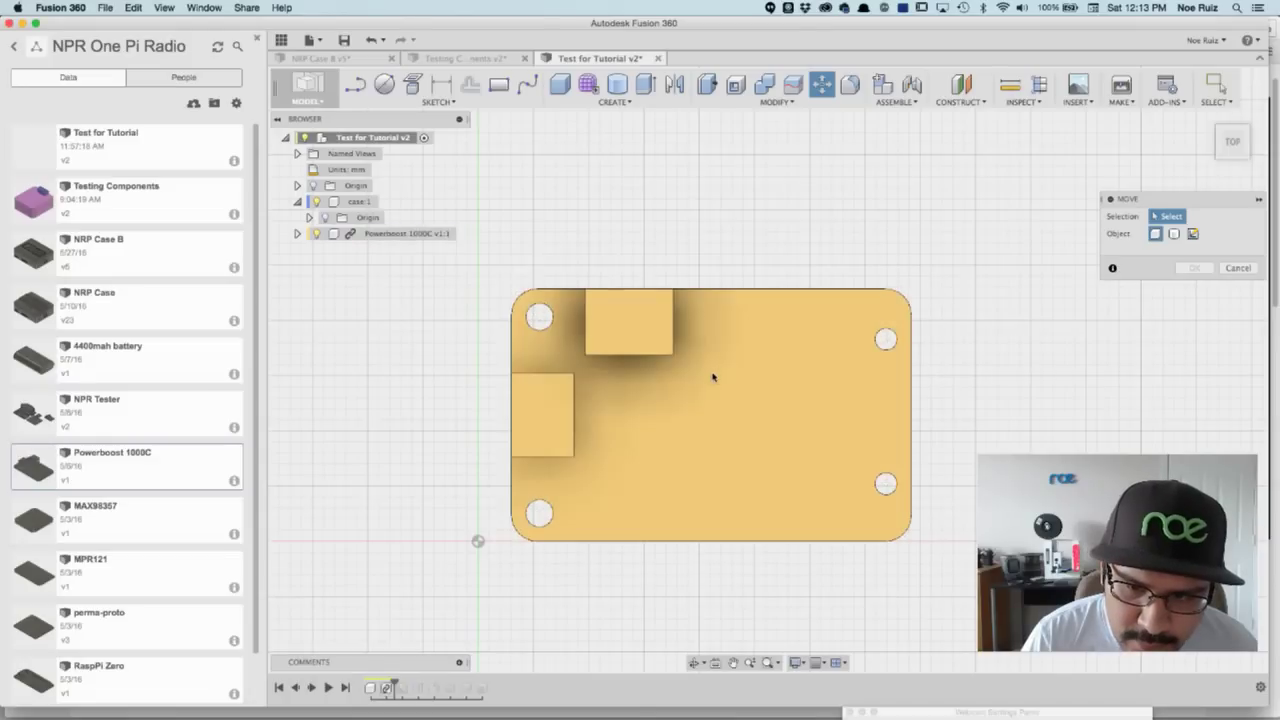
pyautogui.click(383, 234)
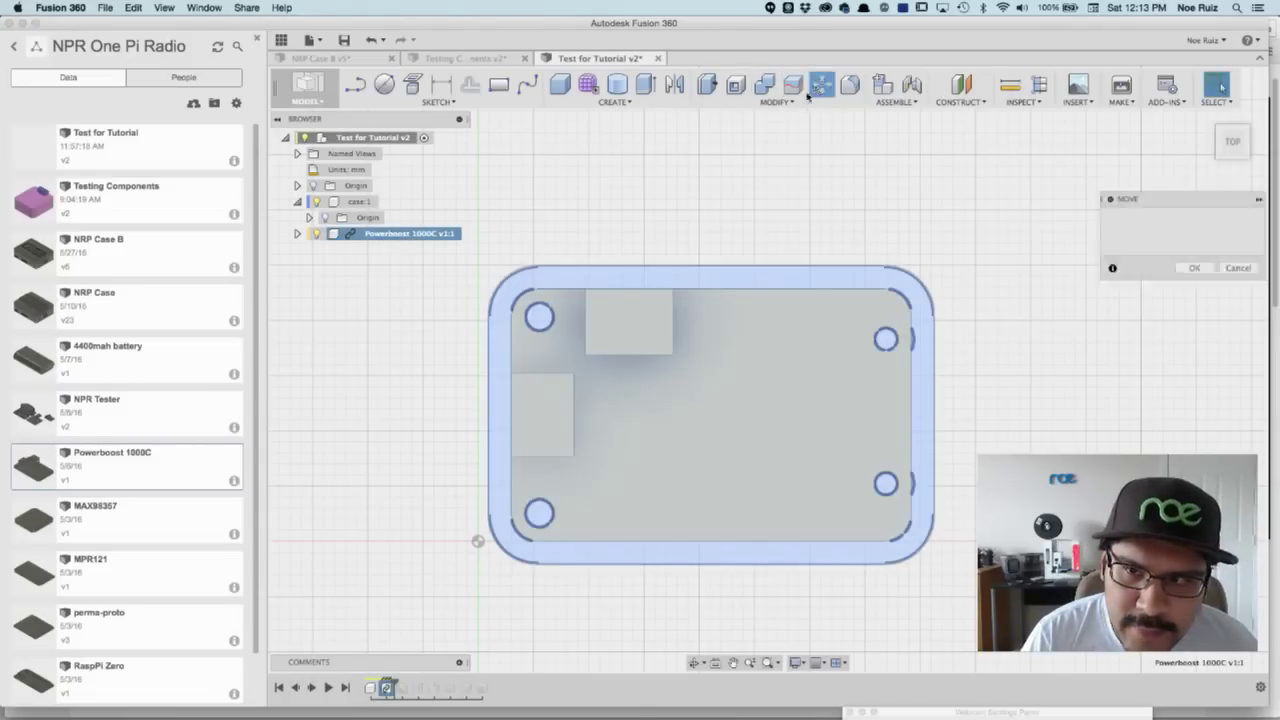
pyautogui.moveTo(710, 376); pyautogui.dragTo(710, 343)
pyautogui.click(1205, 423)
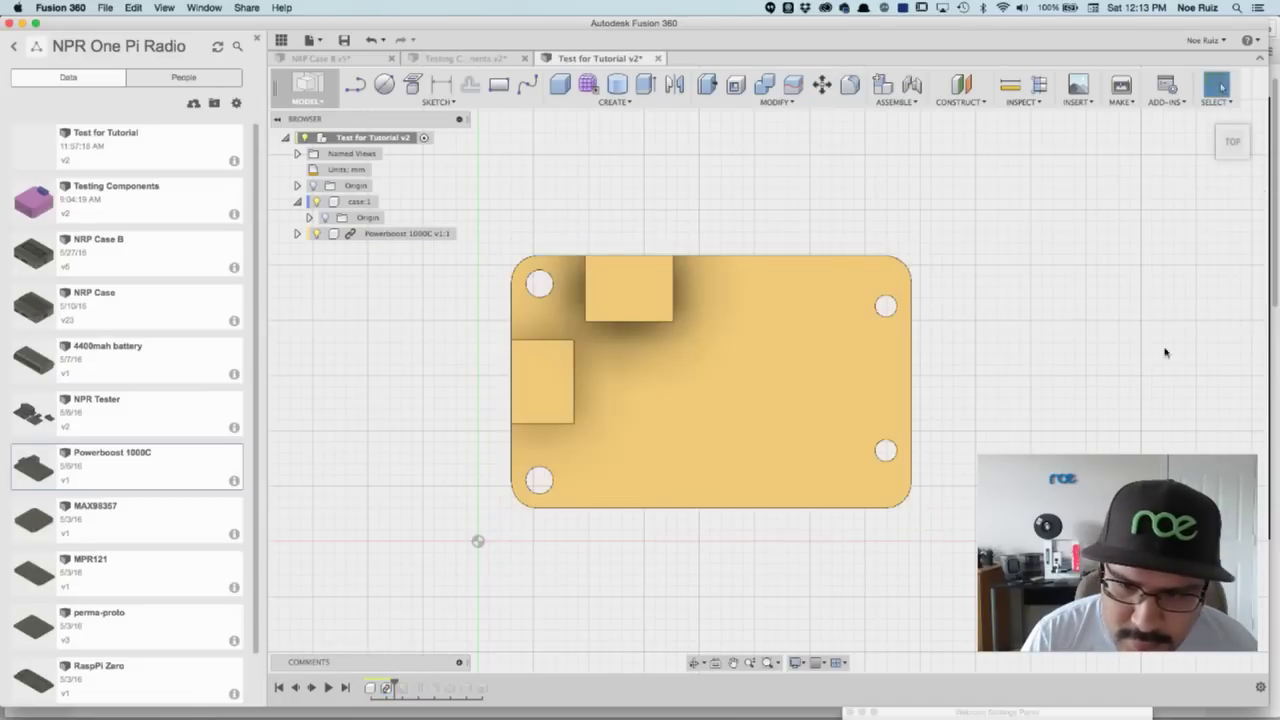
pyautogui.click(330, 688)
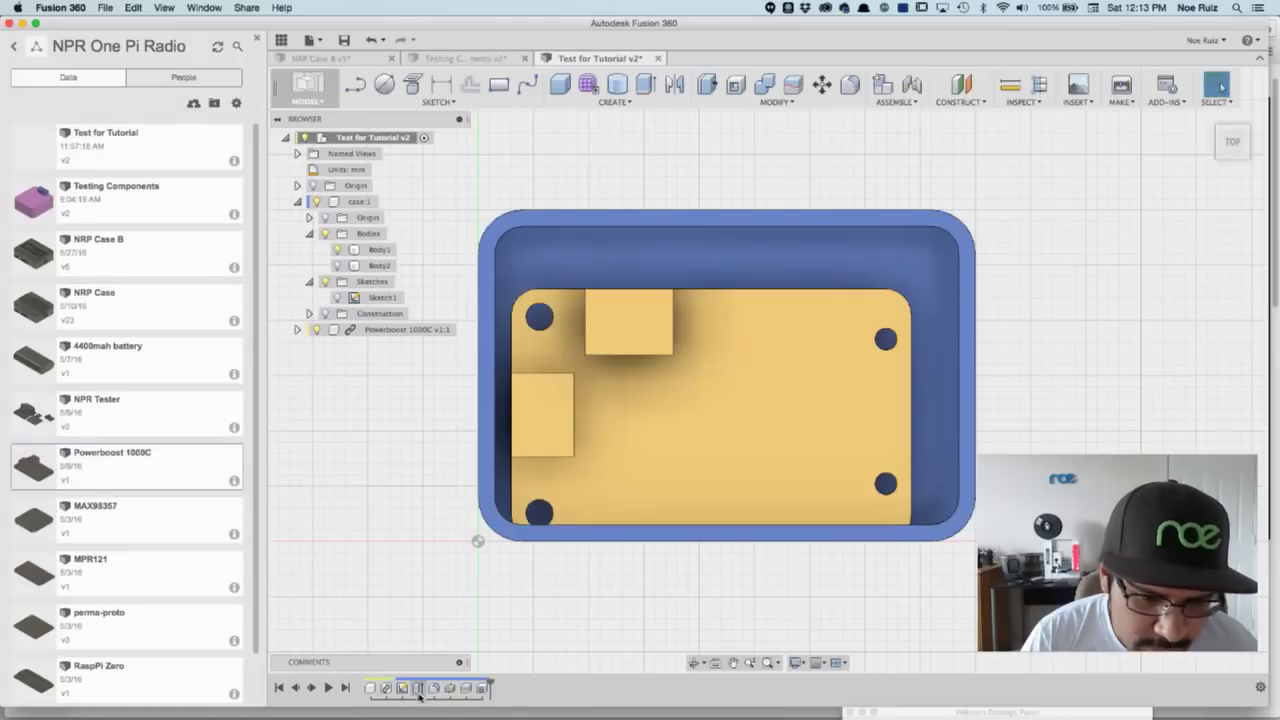
# Step: Move the Powerboost 1000C board 3 mm along Y in top view so it sits centred in the case
pyautogui.click(821, 85)
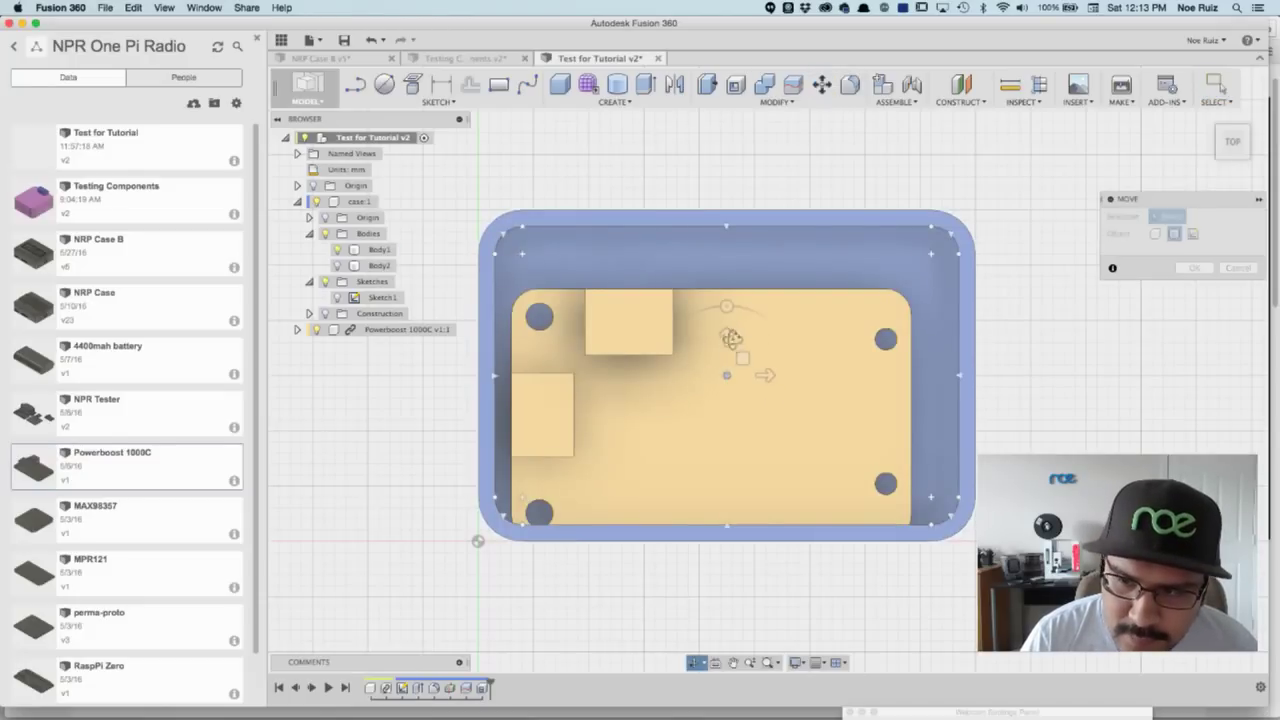
pyautogui.keyDown('shift'); pyautogui.moveTo(727, 378); pyautogui.dragTo(409, 341, button='middle'); pyautogui.keyUp('shift')
pyautogui.press('Escape')
pyautogui.click(405, 331)
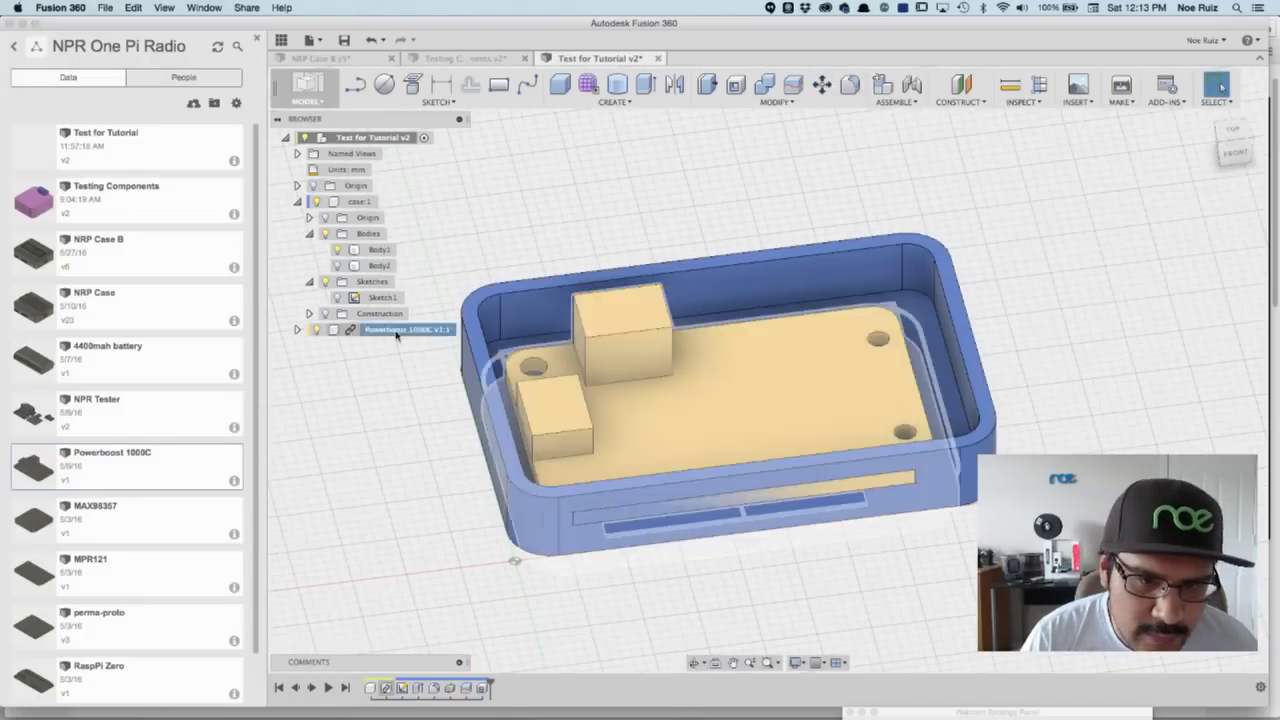
pyautogui.click(821, 85)
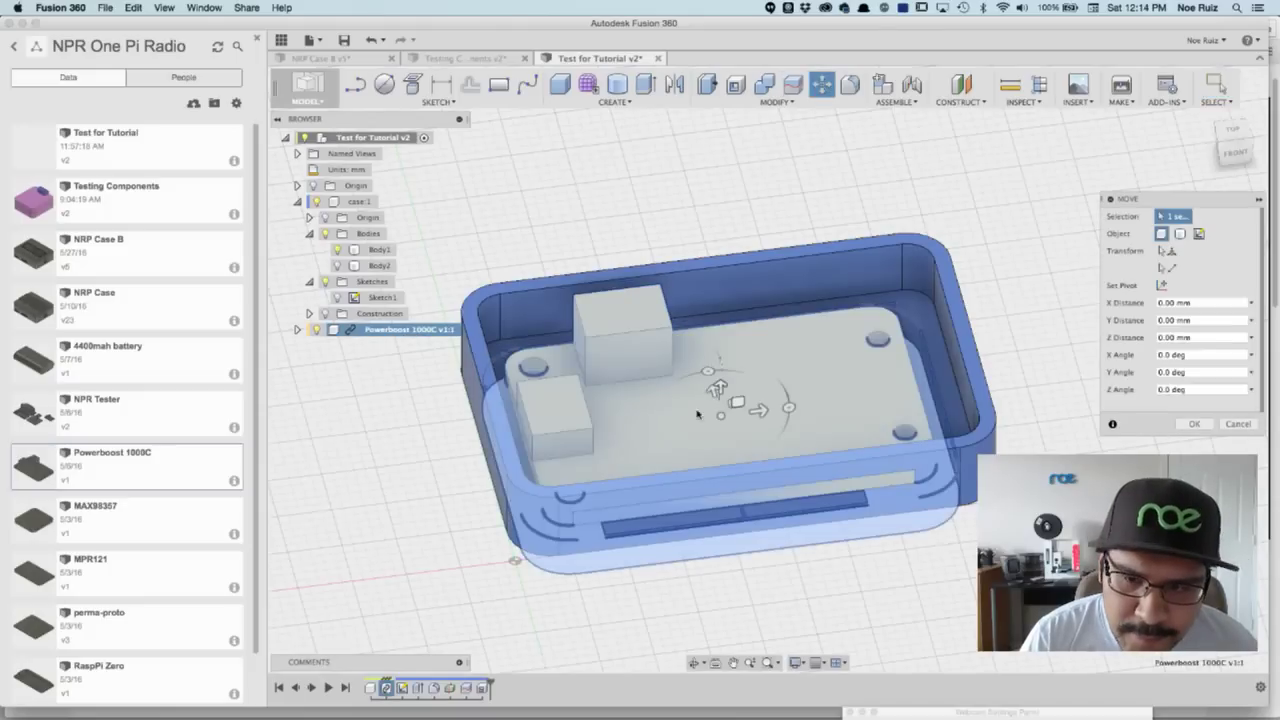
pyautogui.moveTo(712, 392); pyautogui.dragTo(708, 380)
pyautogui.click(1229, 130)
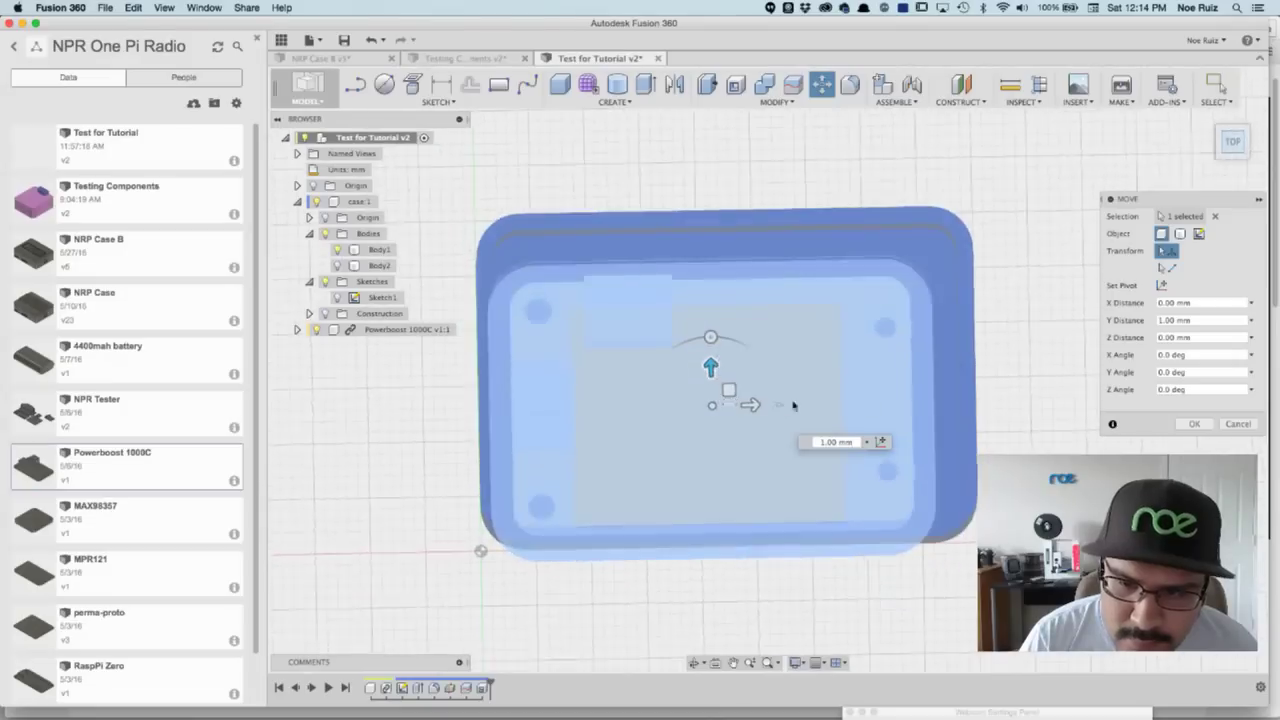
pyautogui.moveTo(710, 363); pyautogui.dragTo(710, 342)
pyautogui.click(1195, 425)
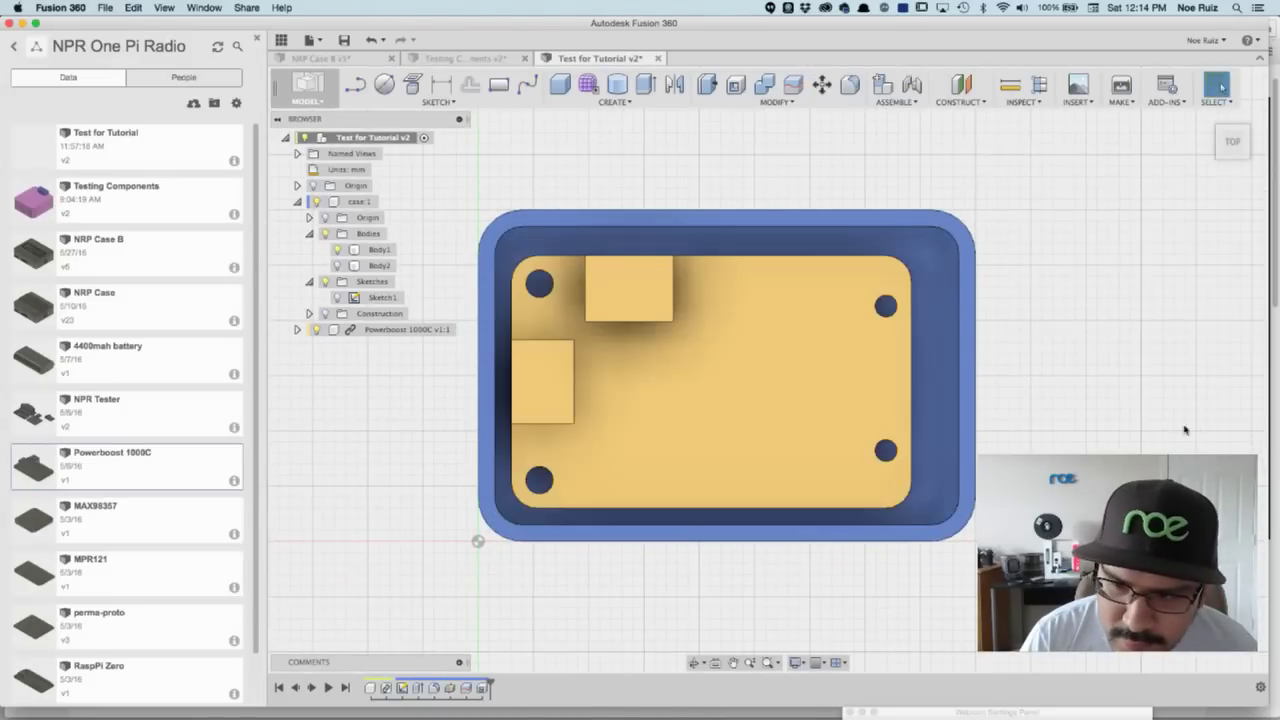
pyautogui.scroll(-3, 1060, 357)
pyautogui.keyDown('shift'); pyautogui.moveTo(923, 417); pyautogui.dragTo(780, 430, button='middle'); pyautogui.keyUp('shift')
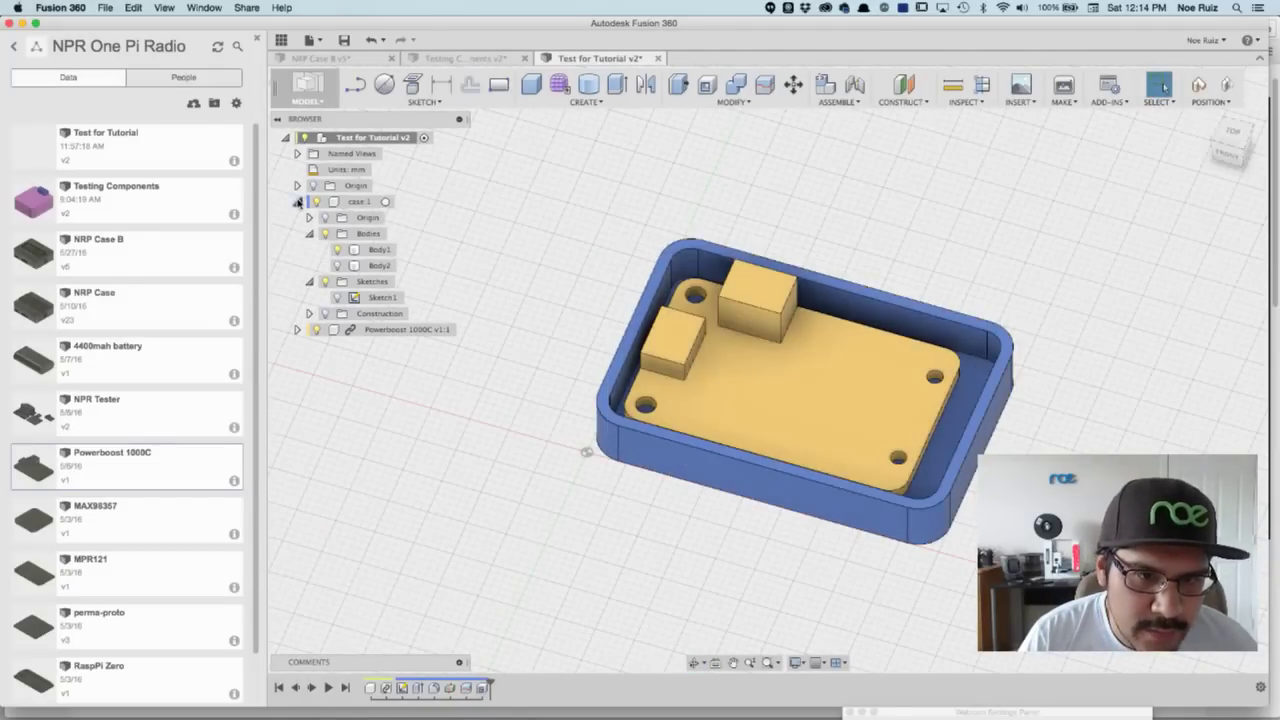
# Step: Turn Body2's visibility back on so the lid closes the case
pyautogui.click(337, 266)
pyautogui.click(337, 266)
pyautogui.click(337, 266)
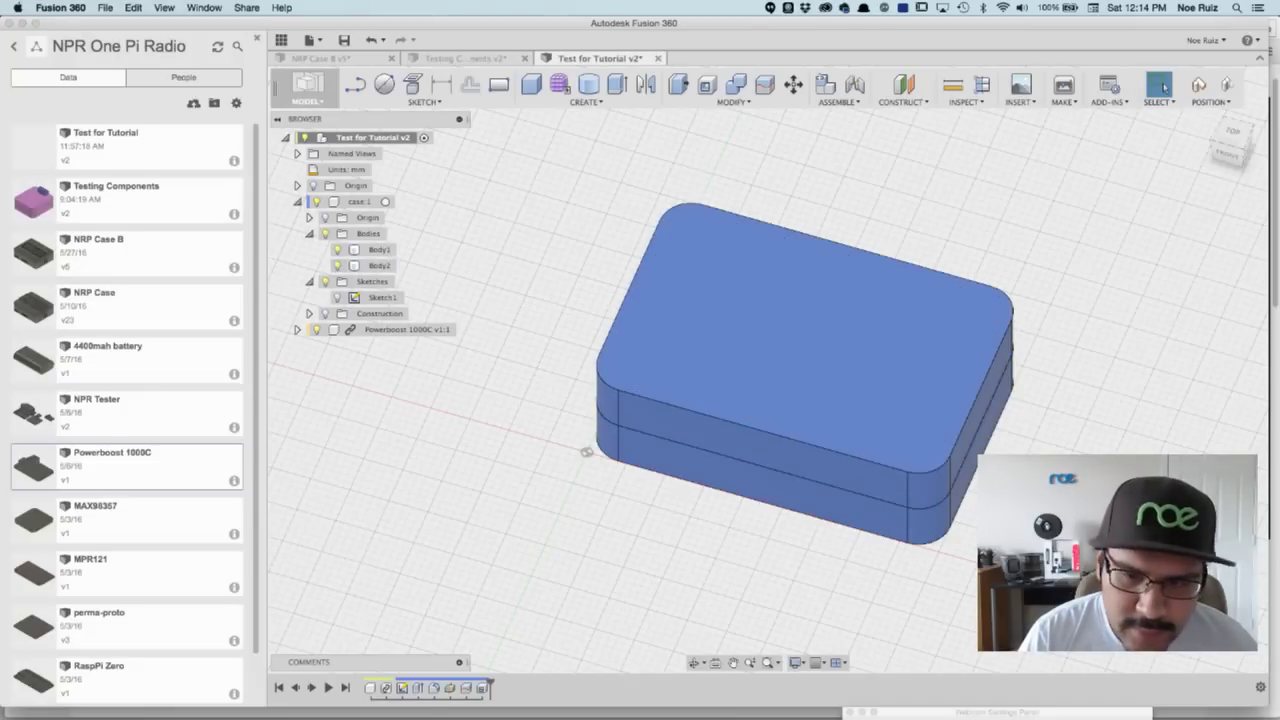
pyautogui.keyDown('shift'); pyautogui.moveTo(428, 474); pyautogui.dragTo(491, 458, button='middle'); pyautogui.keyUp('shift')
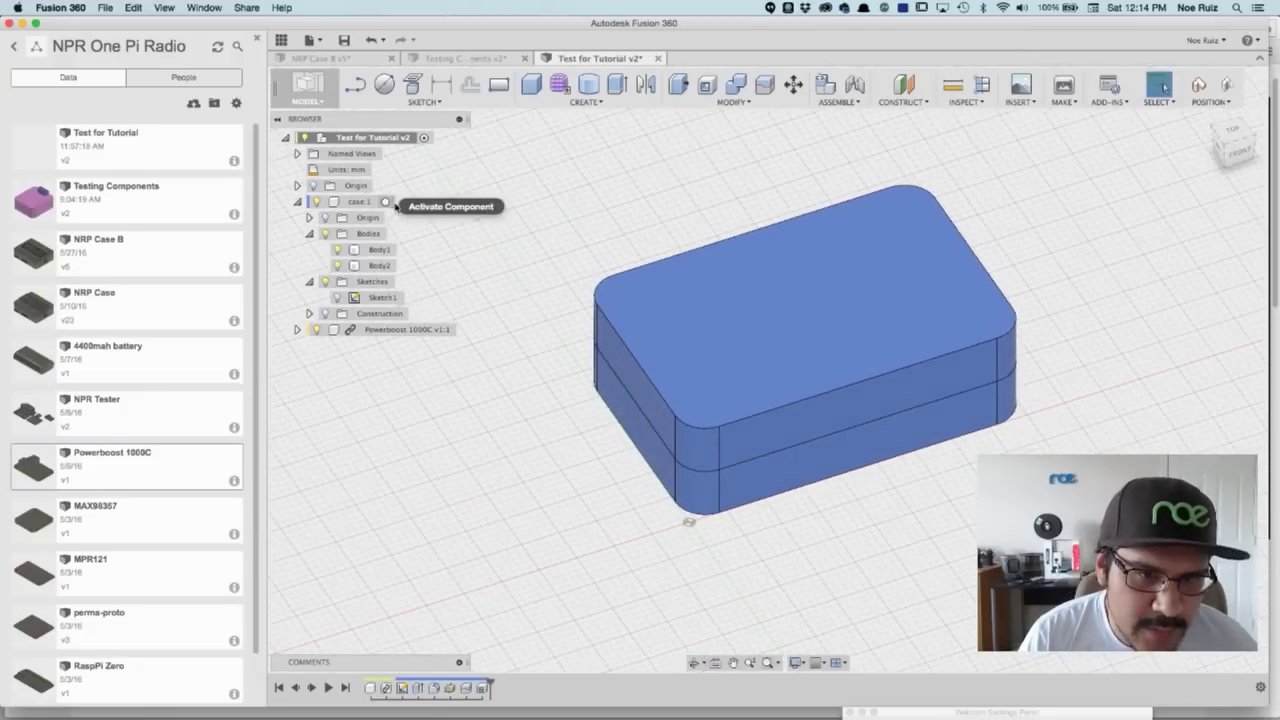
# Step: Activate case:1, check the Testing Components v2 design, then return to Test for Tutorial v2
pyautogui.click(385, 202)
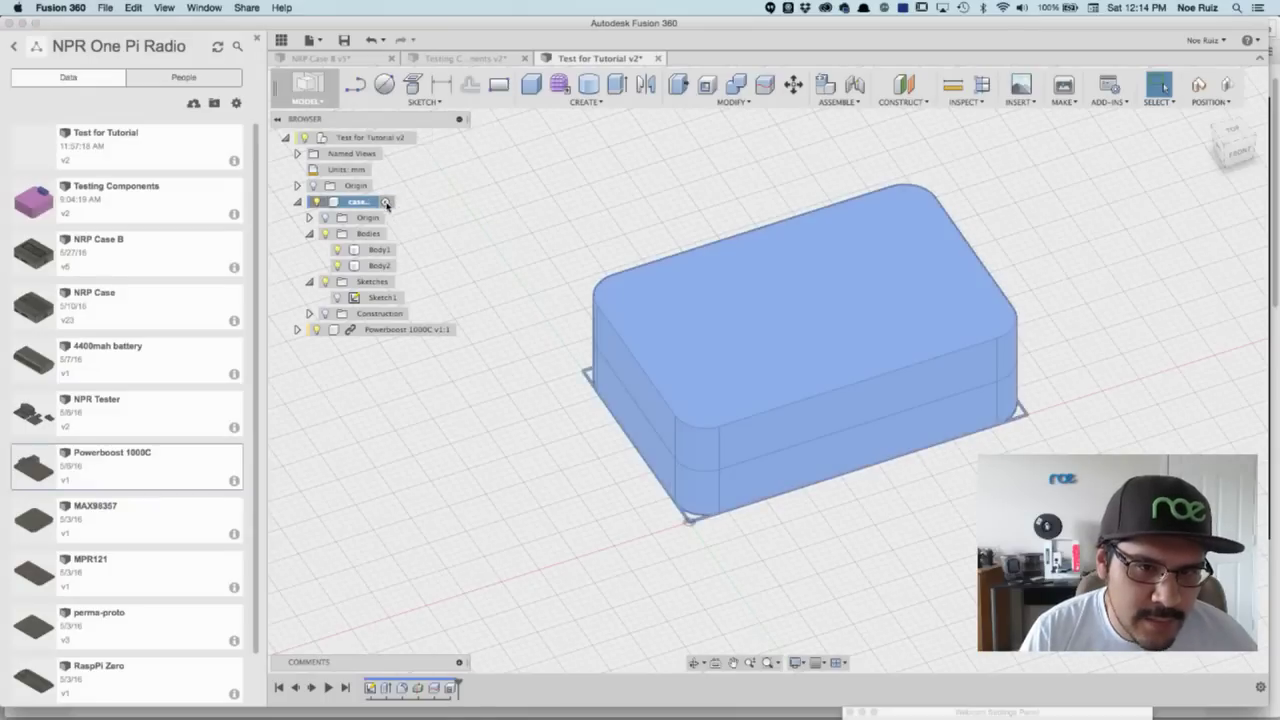
pyautogui.click(499, 475)
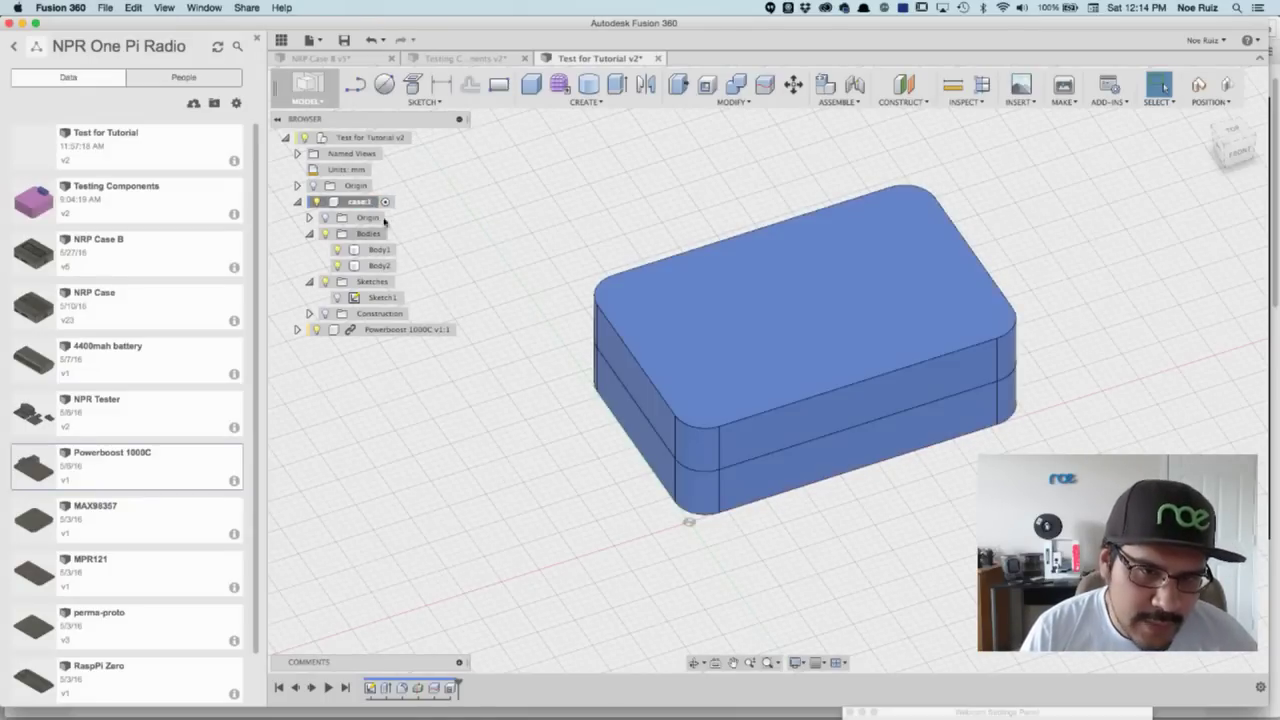
pyautogui.moveTo(545, 372)
pyautogui.keyDown('shift'); pyautogui.mouseDown(button='middle')
pyautogui.moveTo(525, 369)
pyautogui.moveTo(534, 320)
pyautogui.moveTo(514, 363)
pyautogui.moveTo(577, 367)
pyautogui.moveTo(560, 365)
pyautogui.mouseUp(button='middle'); pyautogui.keyUp('shift')
pyautogui.press('Escape')
pyautogui.click(500, 60)
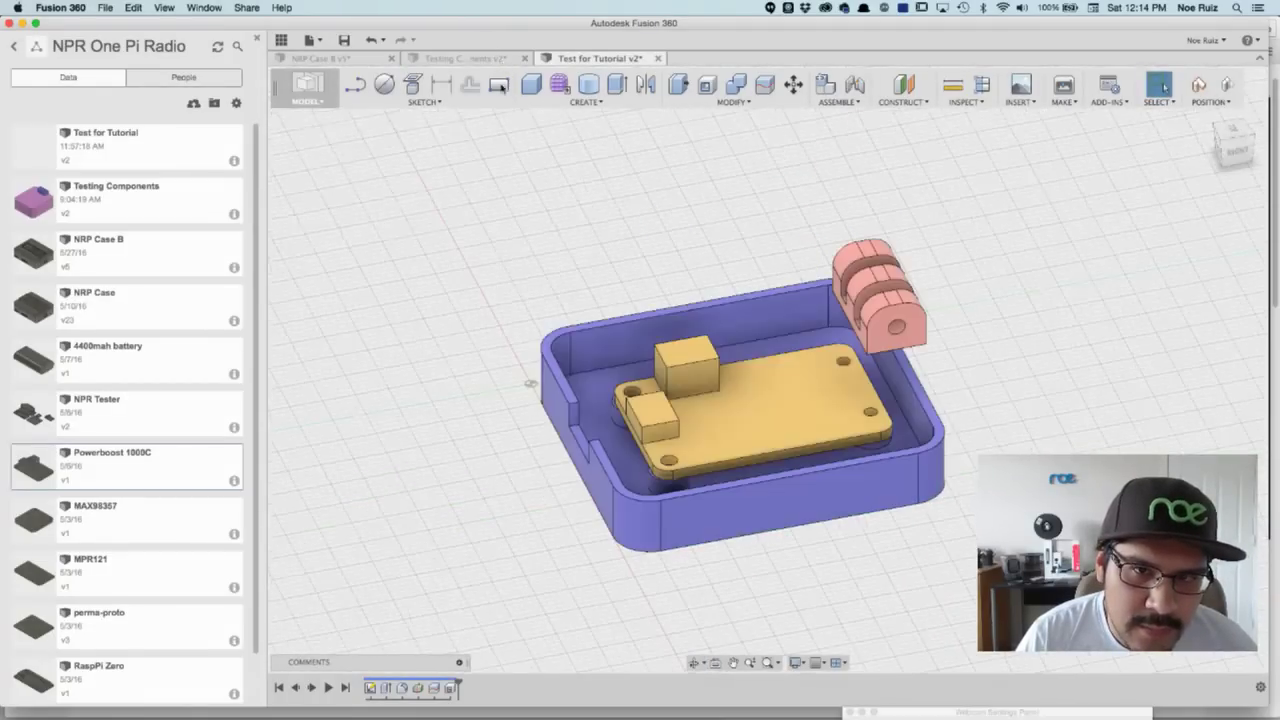
pyautogui.click(600, 58)
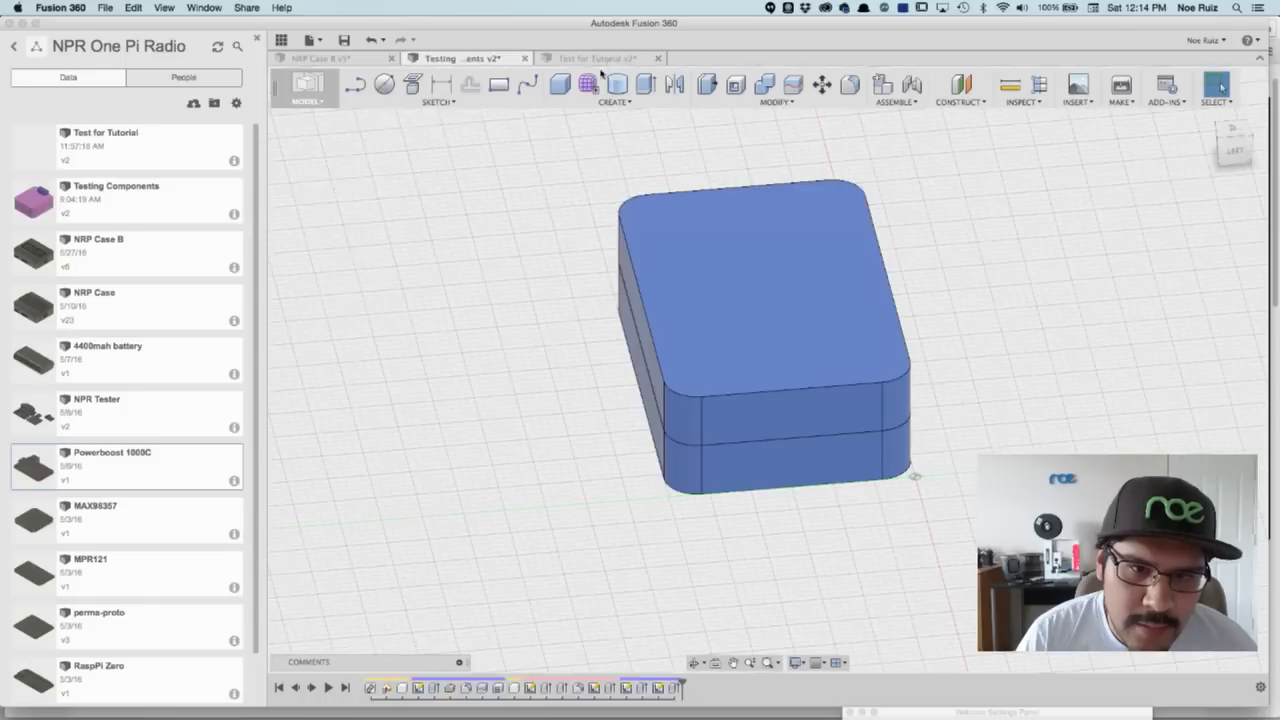
# Step: Add a new knuckle component under the root and start a sketch on the case's top face
pyautogui.rightClick(388, 141)
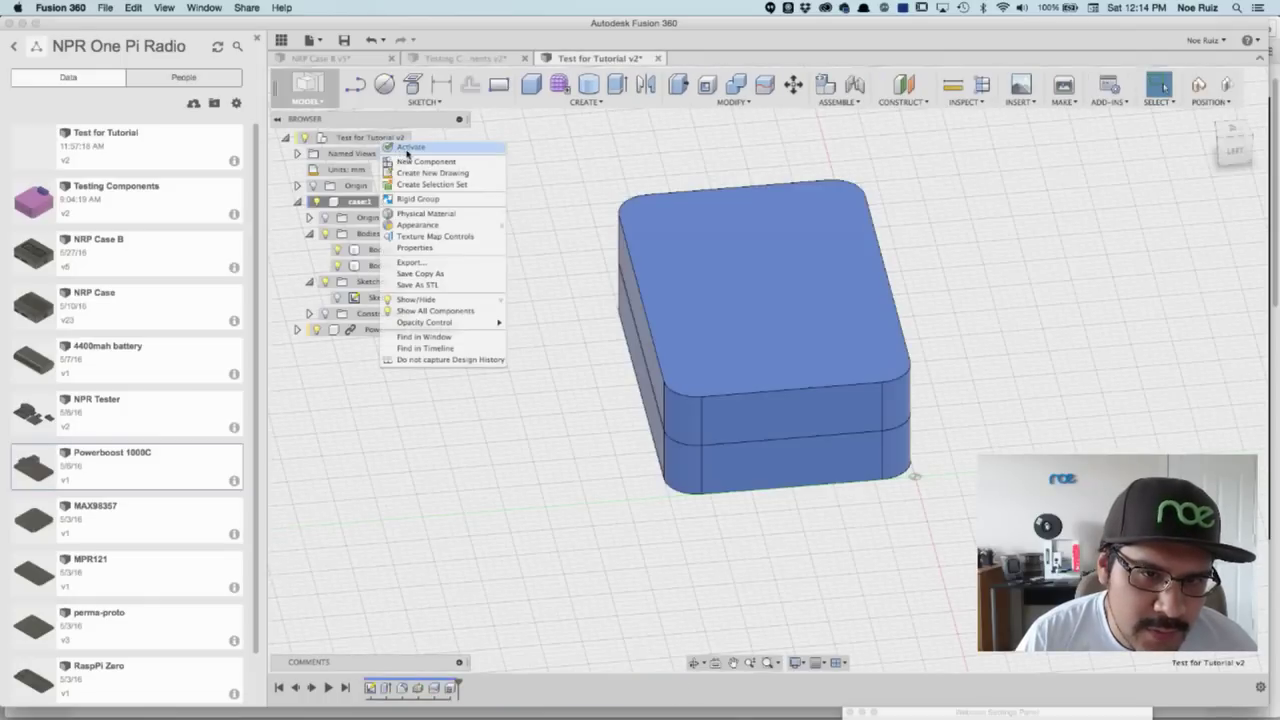
pyautogui.click(420, 162)
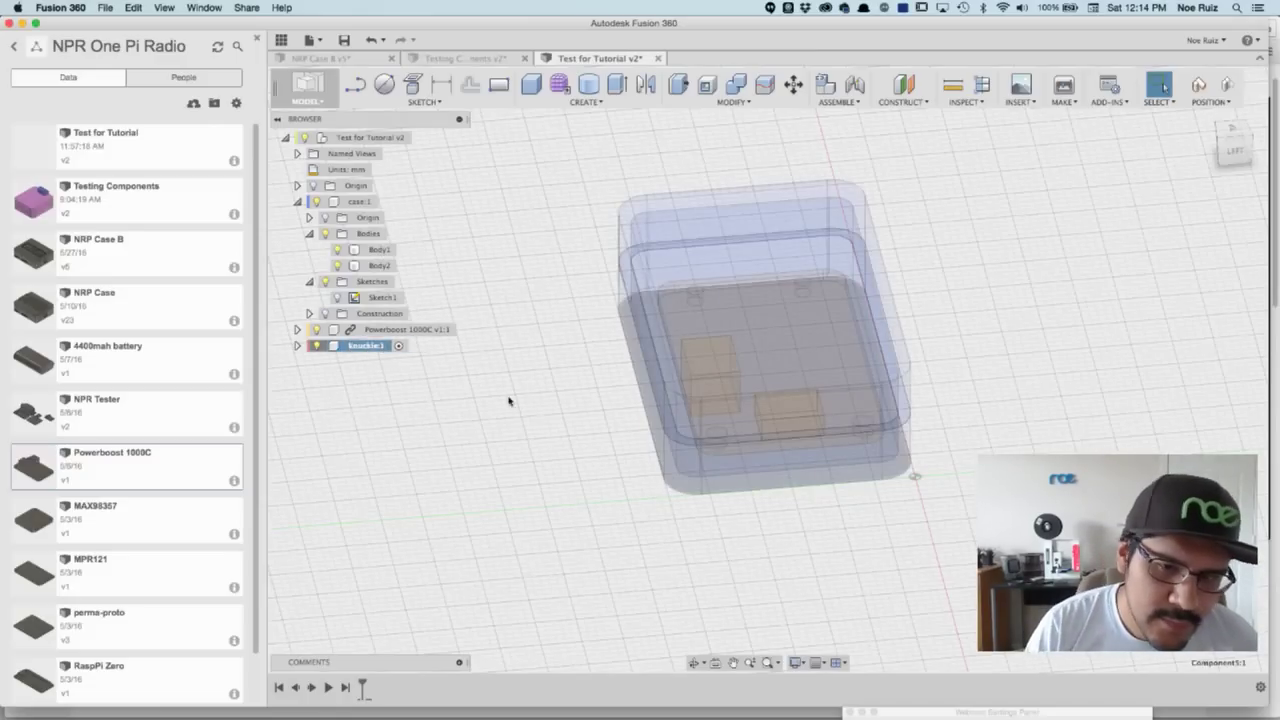
pyautogui.keyDown('shift'); pyautogui.moveTo(601, 369); pyautogui.dragTo(686, 294, button='middle'); pyautogui.keyUp('shift')
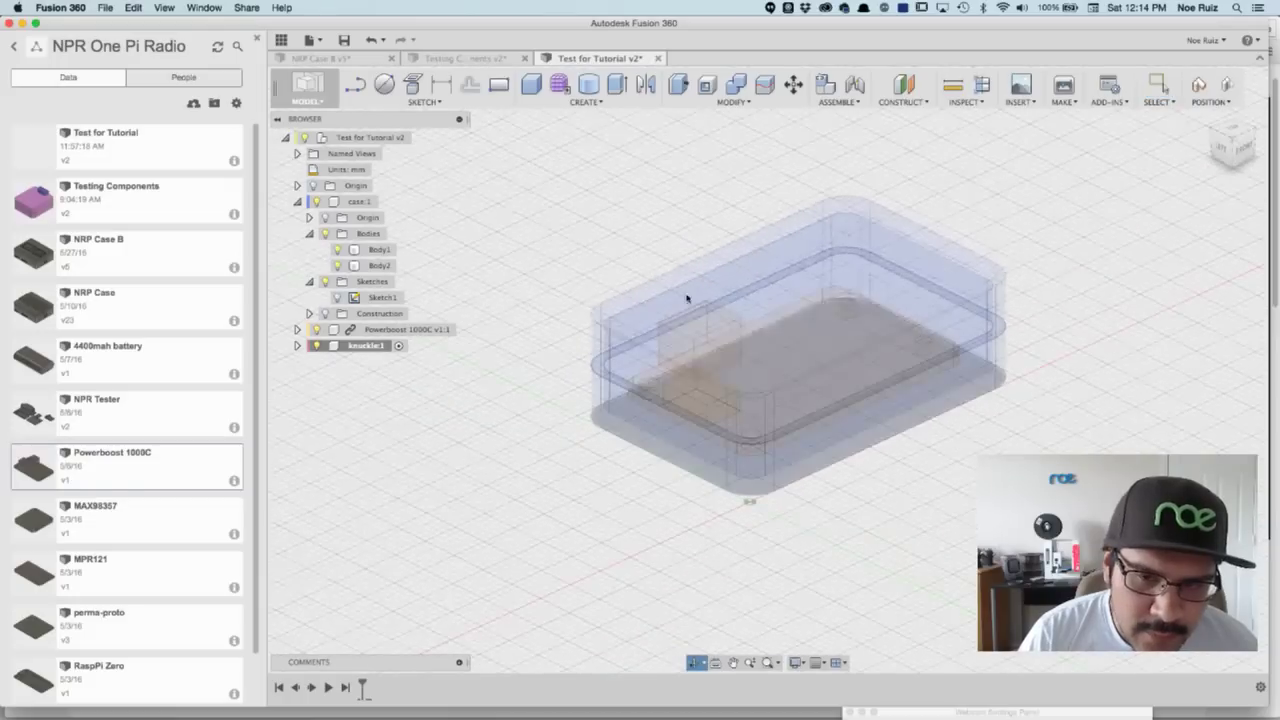
pyautogui.click(498, 84)
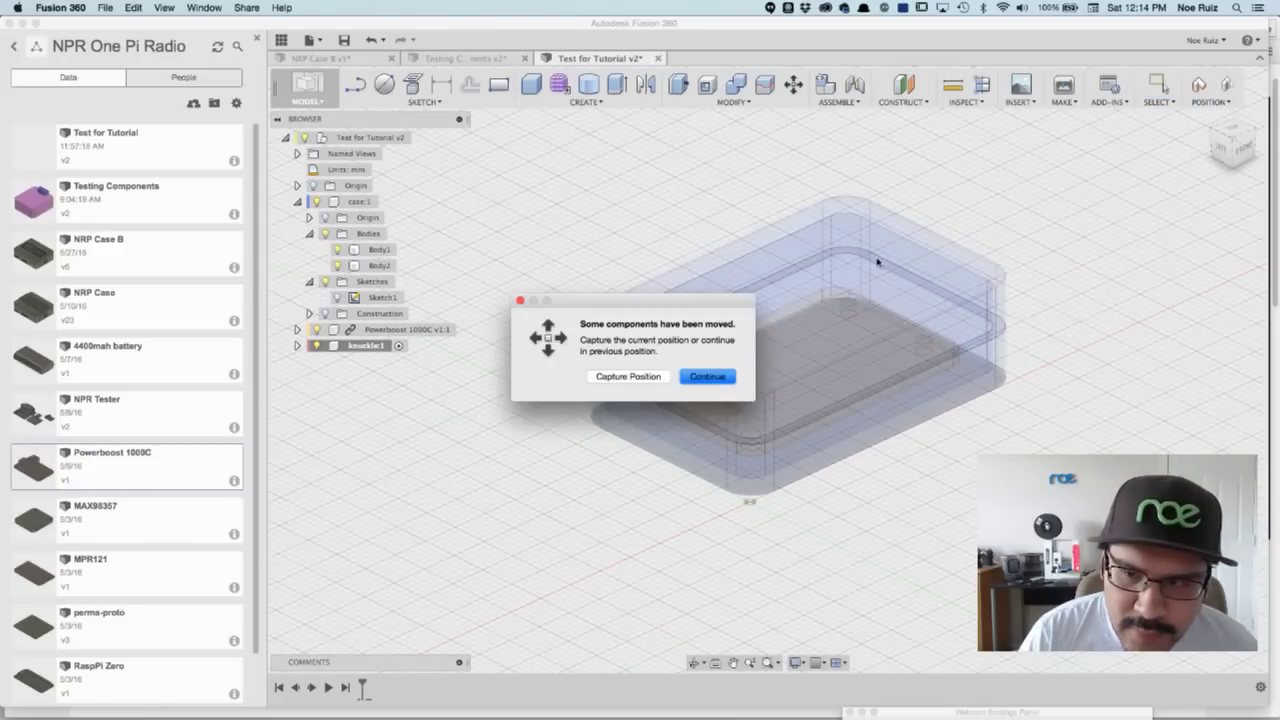
pyautogui.click(628, 377)
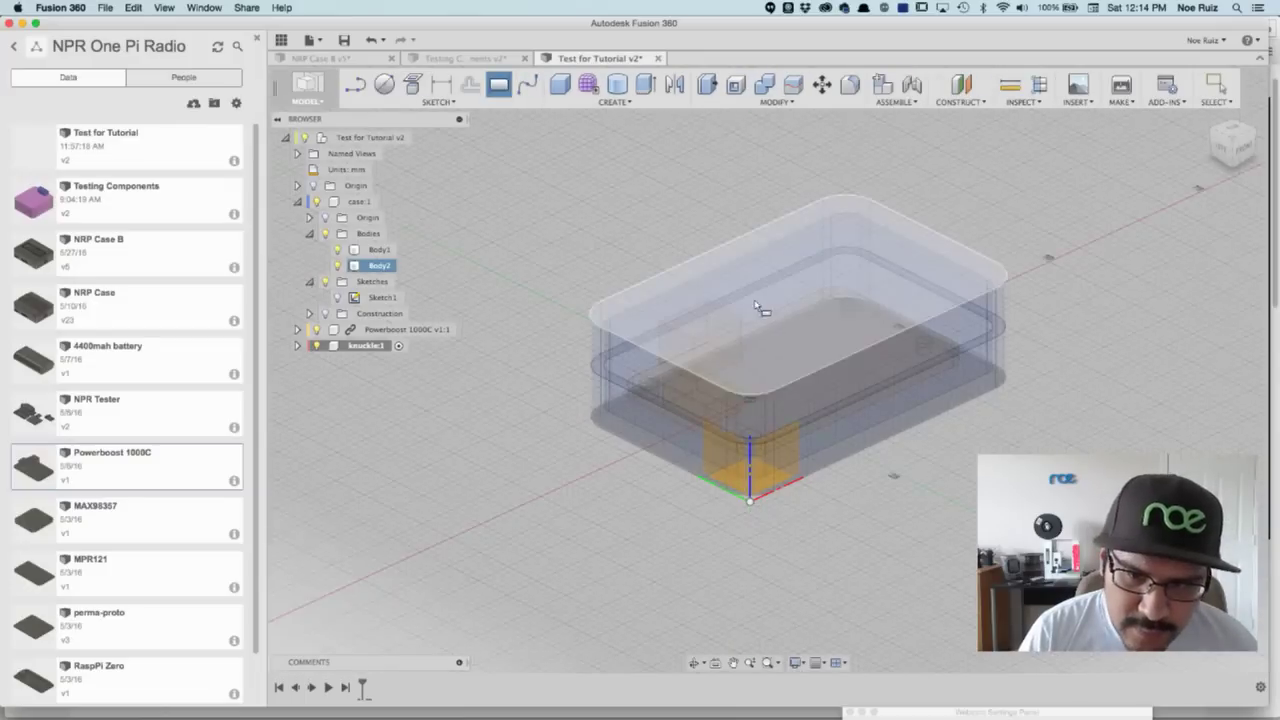
pyautogui.click(848, 268)
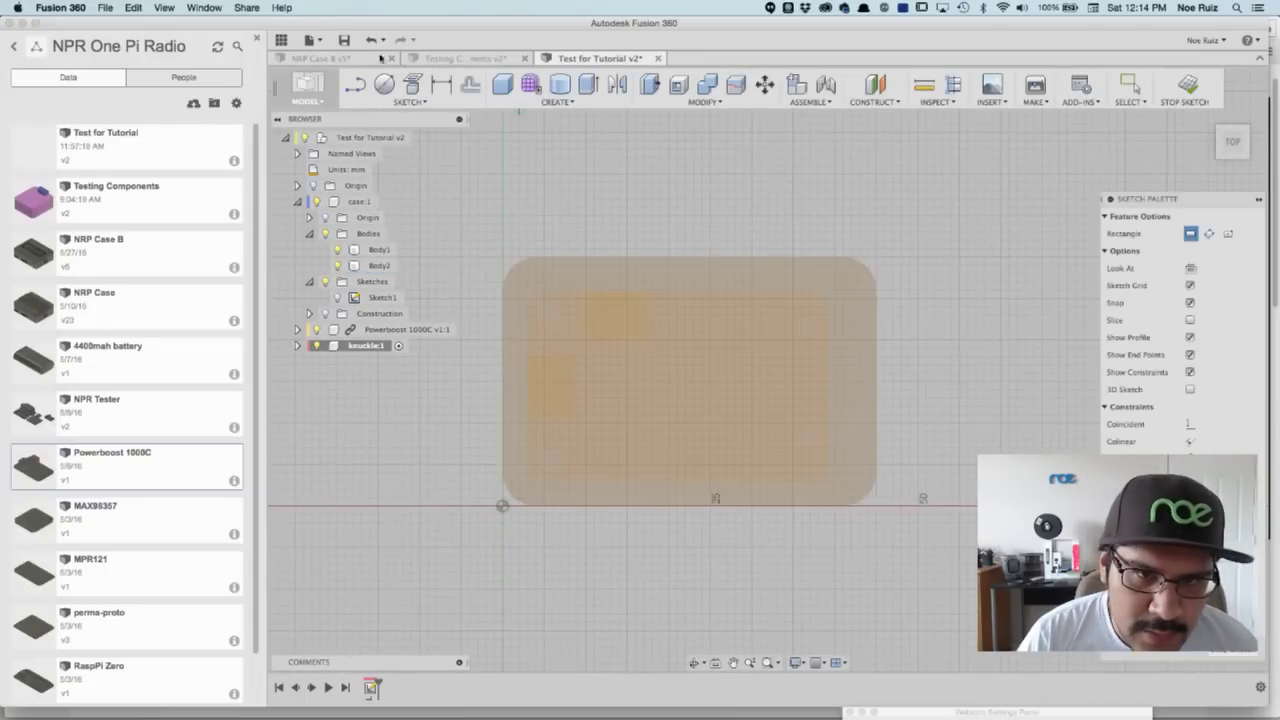
# Step: Sketch an edge-to-edge line across the case top and an 8 × 10 mm centre rectangle near the left
pyautogui.click(355, 84)
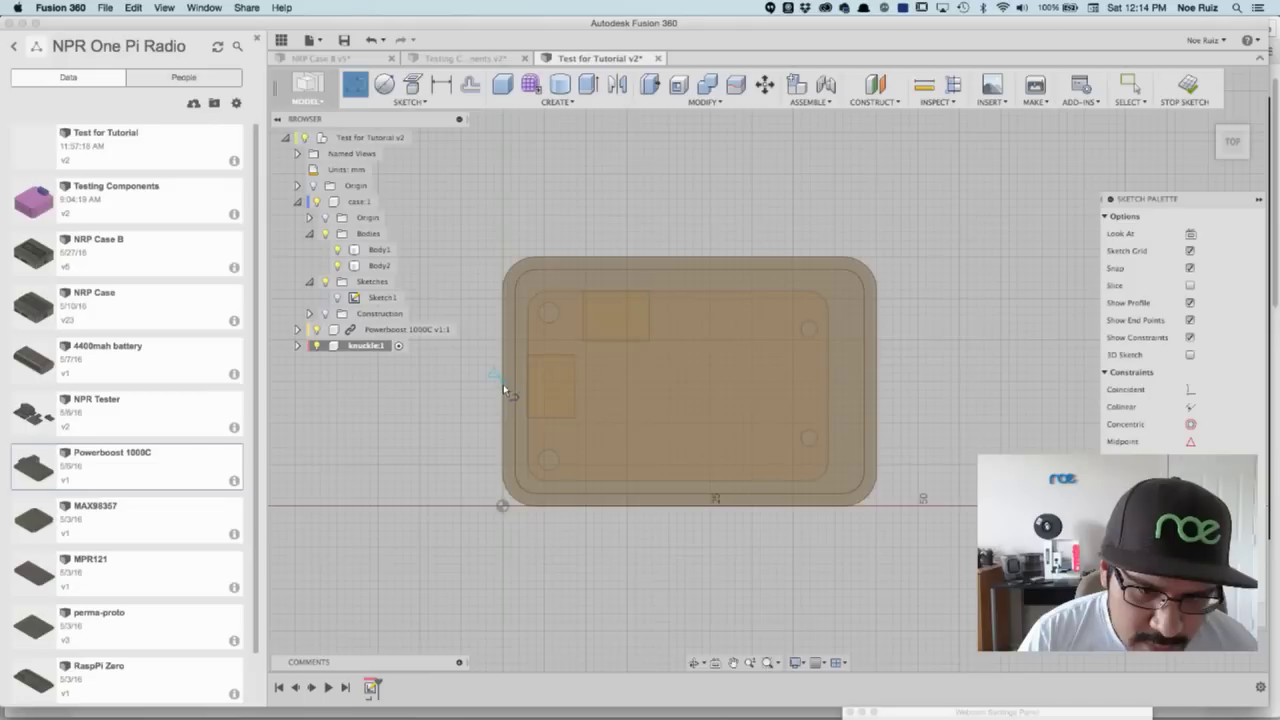
pyautogui.click(505, 378)
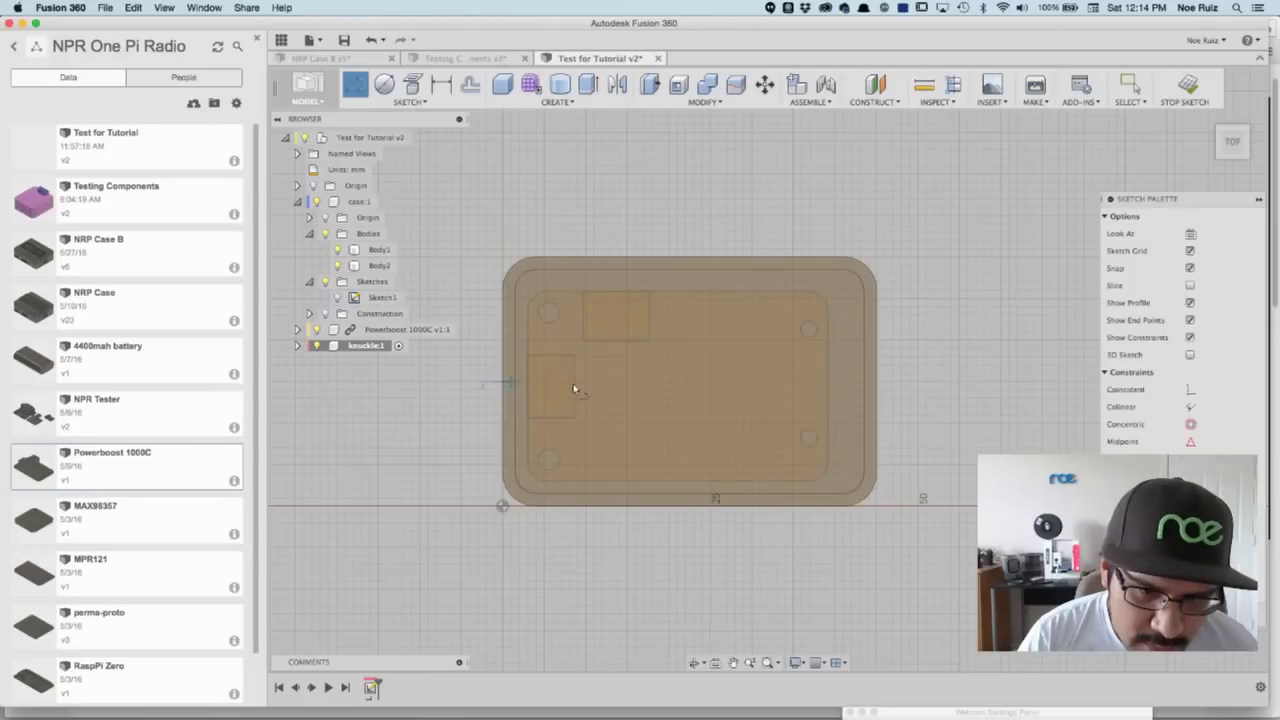
pyautogui.click(876, 382)
pyautogui.press('Escape')
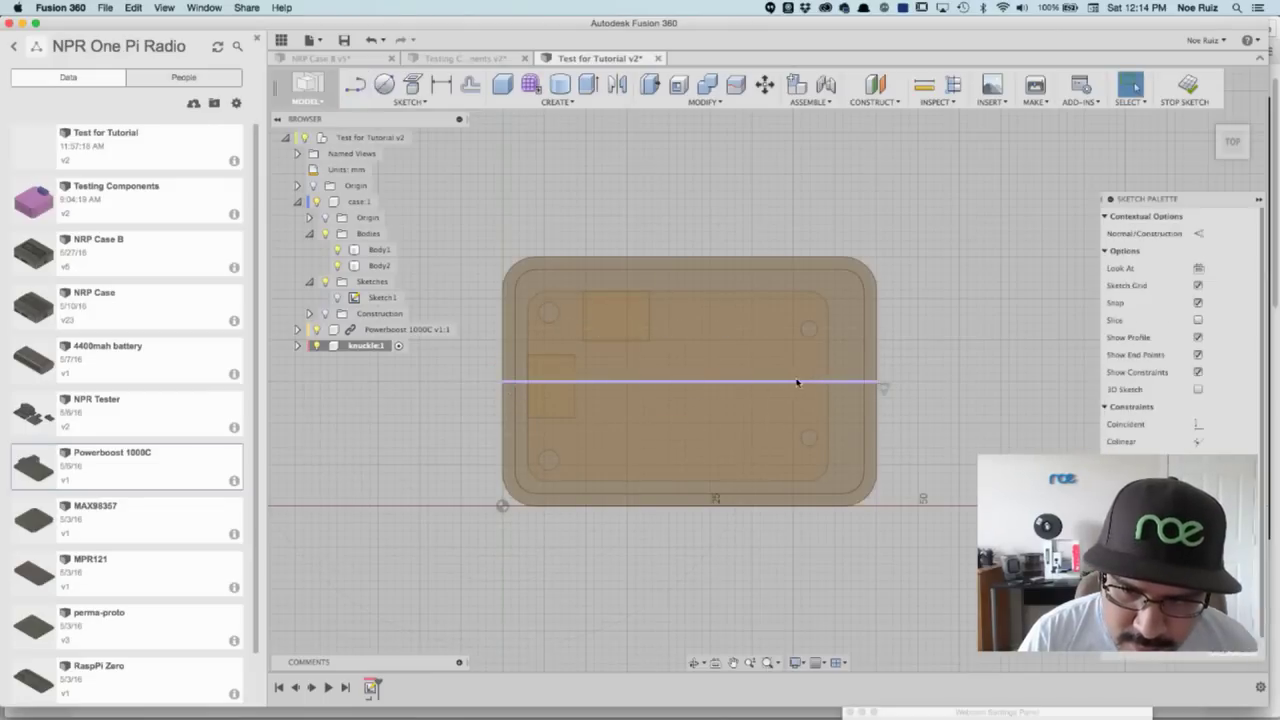
pyautogui.click(471, 86)
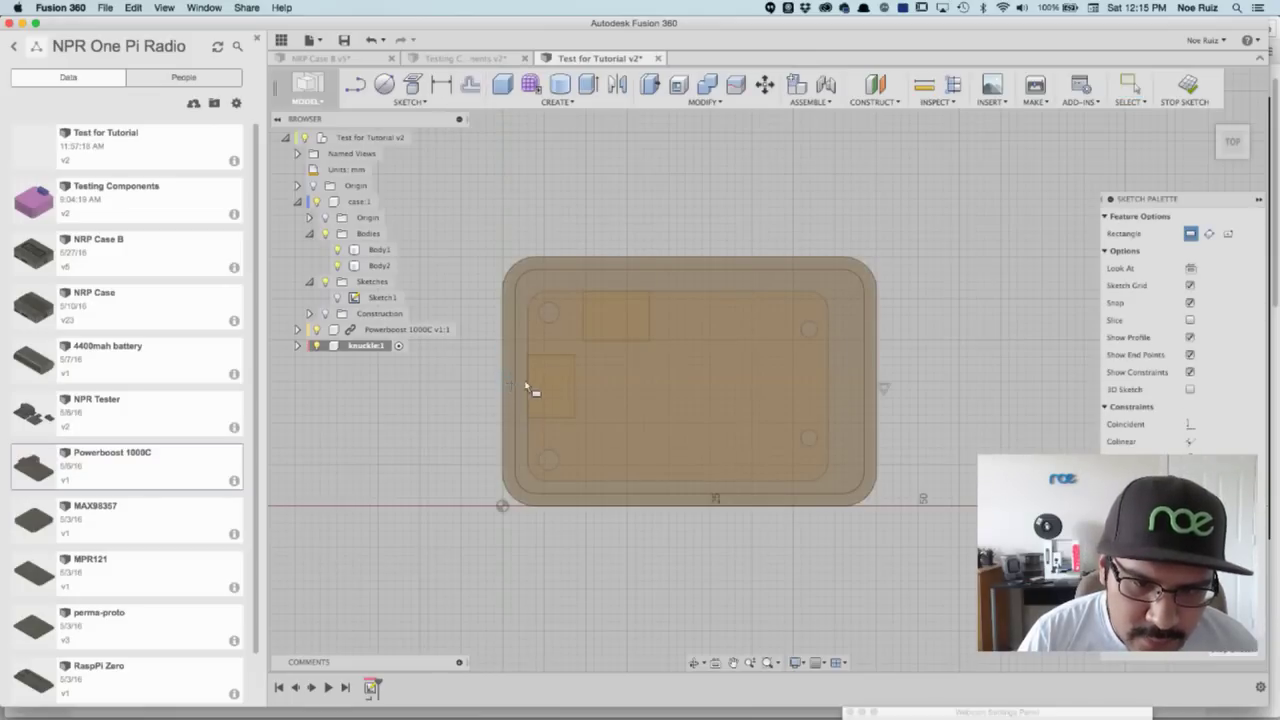
pyautogui.click(1227, 234)
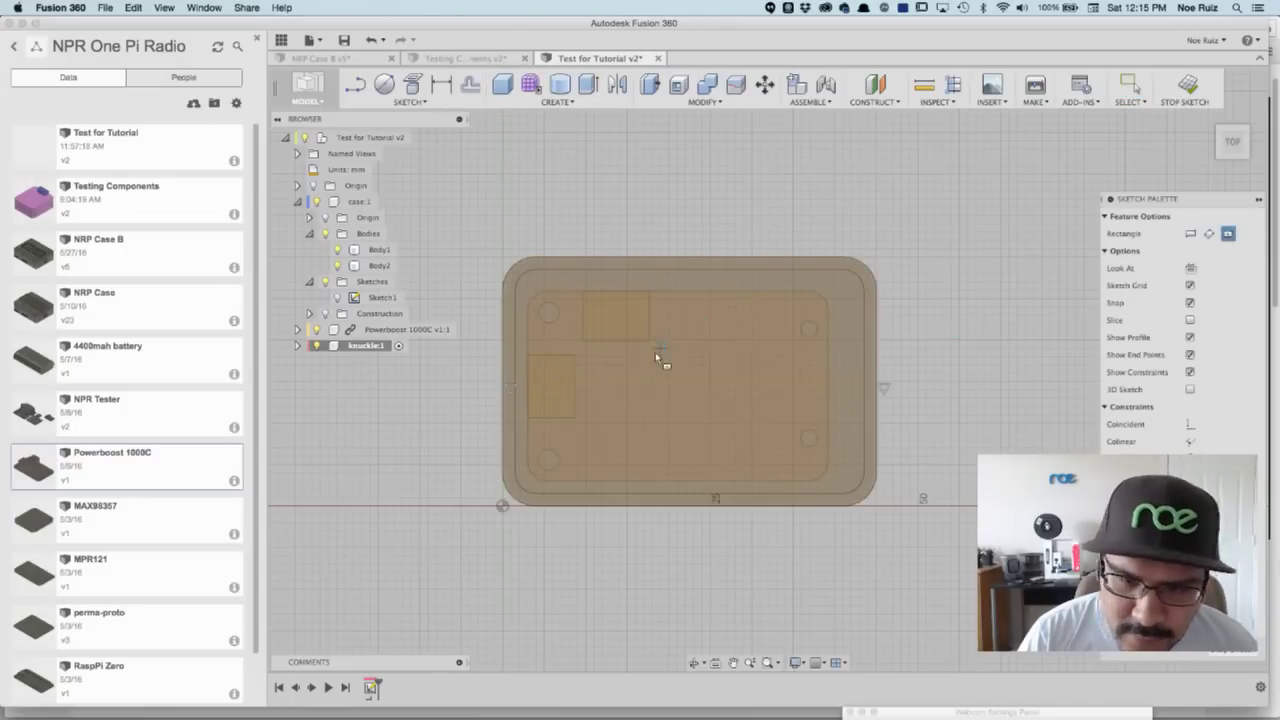
pyautogui.click(602, 430)
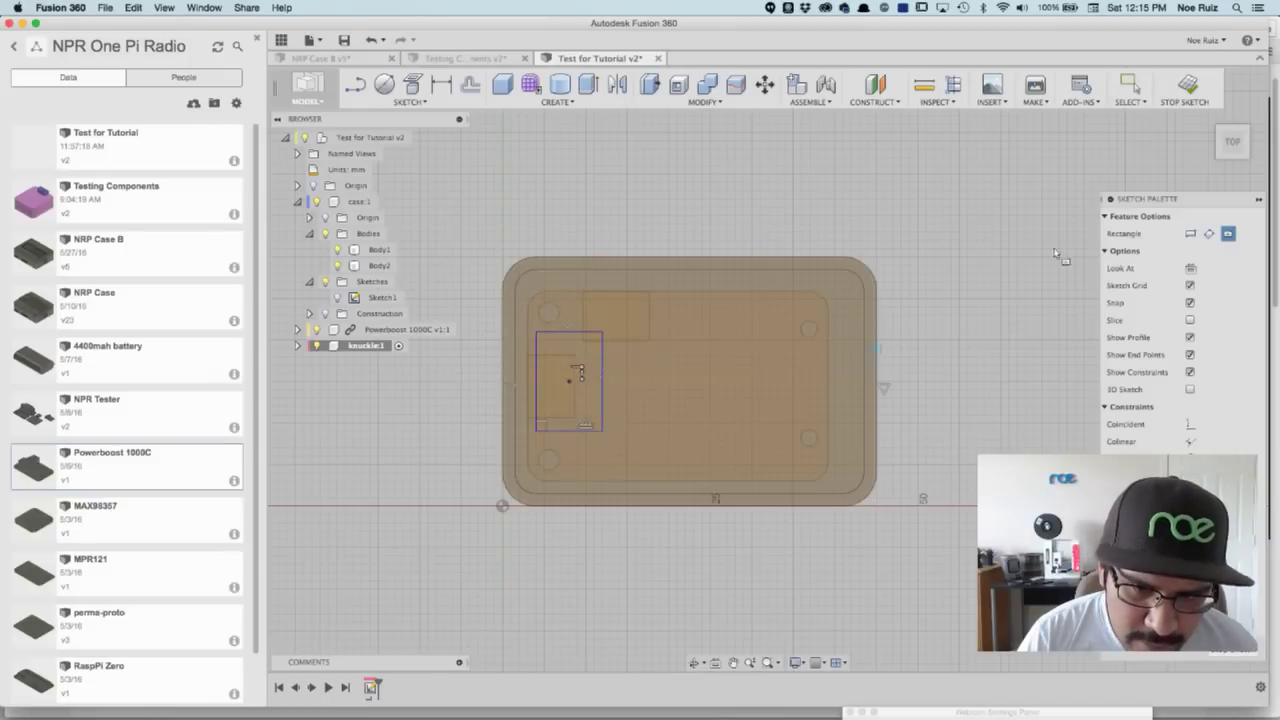
# Step: Extrude the small rectangle 9 mm as a new body to form the knuckle block
pyautogui.click(1175, 92)
pyautogui.keyDown('shift'); pyautogui.moveTo(543, 400); pyautogui.dragTo(487, 388, button='middle'); pyautogui.keyUp('shift')
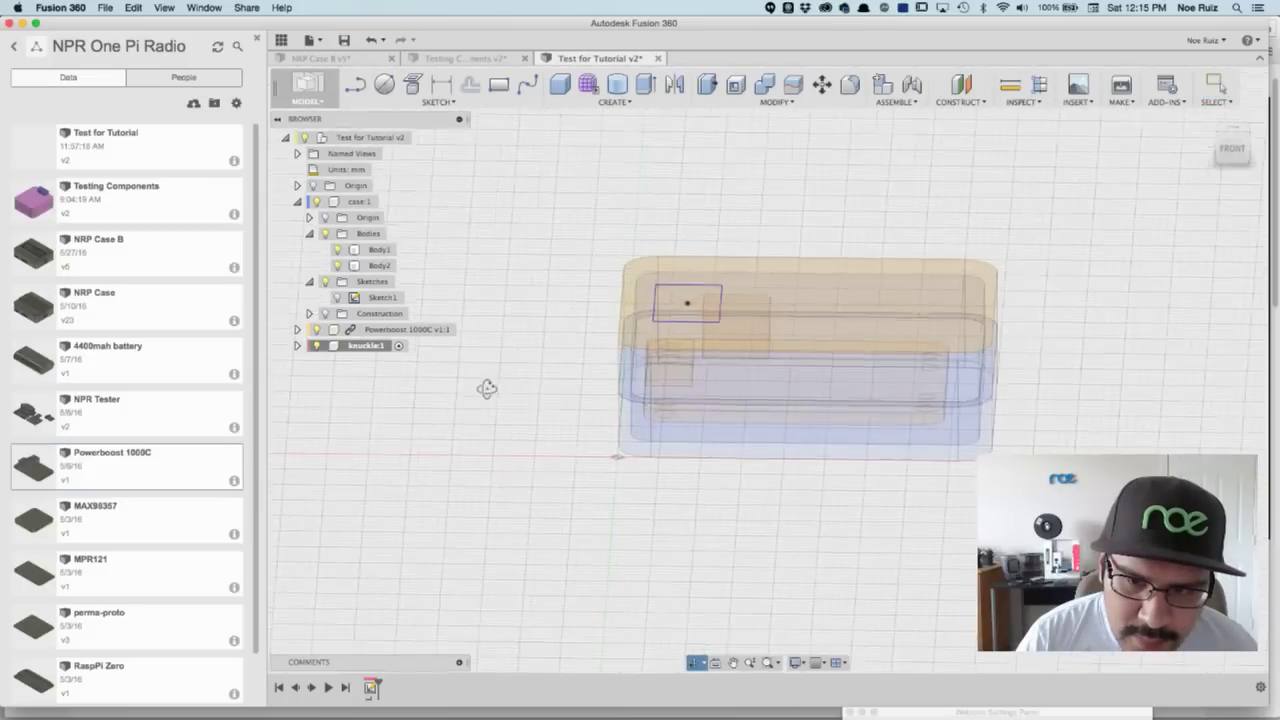
pyautogui.press('e')
pyautogui.click(686, 302)
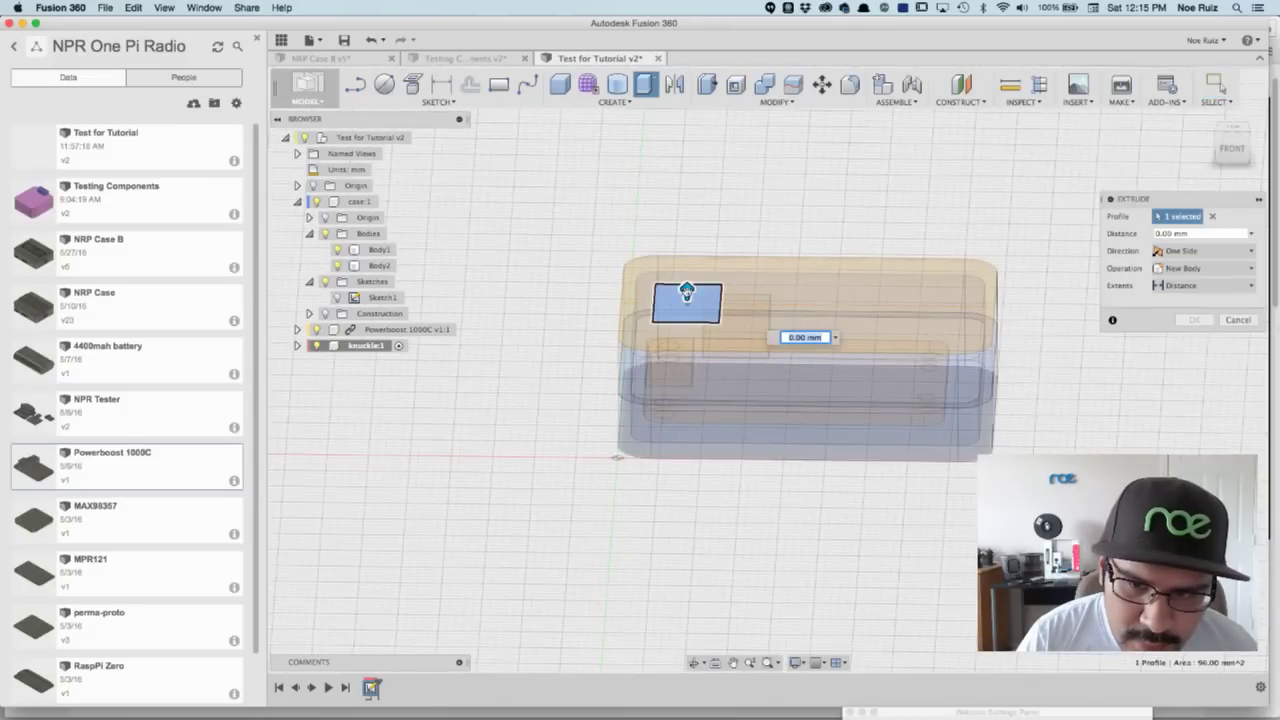
pyautogui.moveTo(686, 290); pyautogui.dragTo(686, 218)
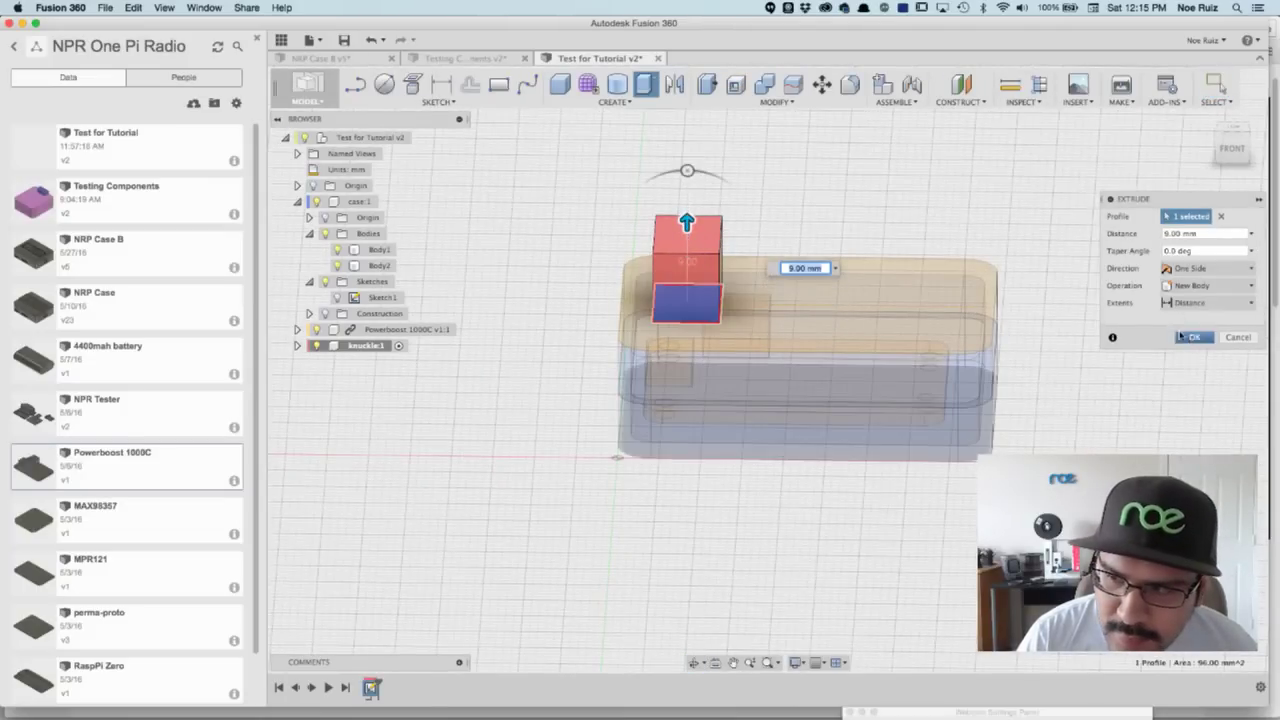
pyautogui.click(1192, 339)
pyautogui.keyDown('shift'); pyautogui.moveTo(763, 209); pyautogui.dragTo(683, 250, button='middle'); pyautogui.keyUp('shift')
# Step: Fillet the block's two top edges with a 2.5 mm radius
pyautogui.press('f')
pyautogui.click(680, 246)
pyautogui.click(720, 200)
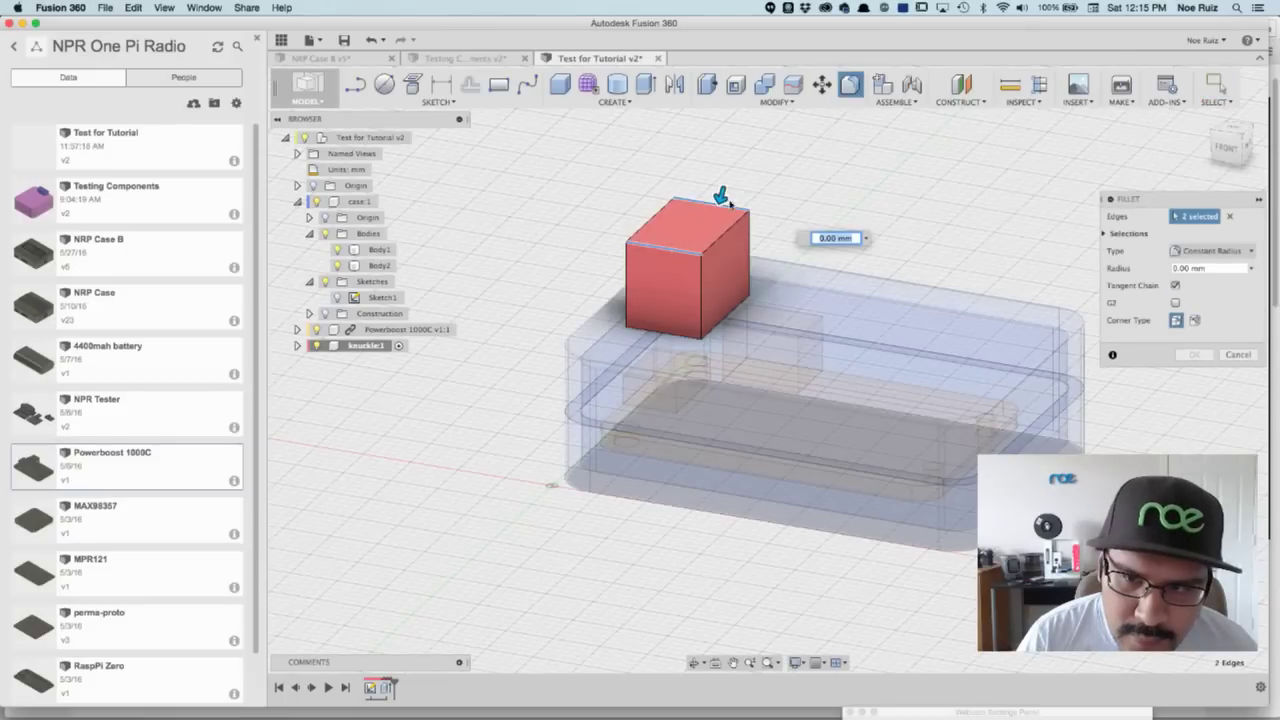
pyautogui.moveTo(720, 193); pyautogui.dragTo(716, 204)
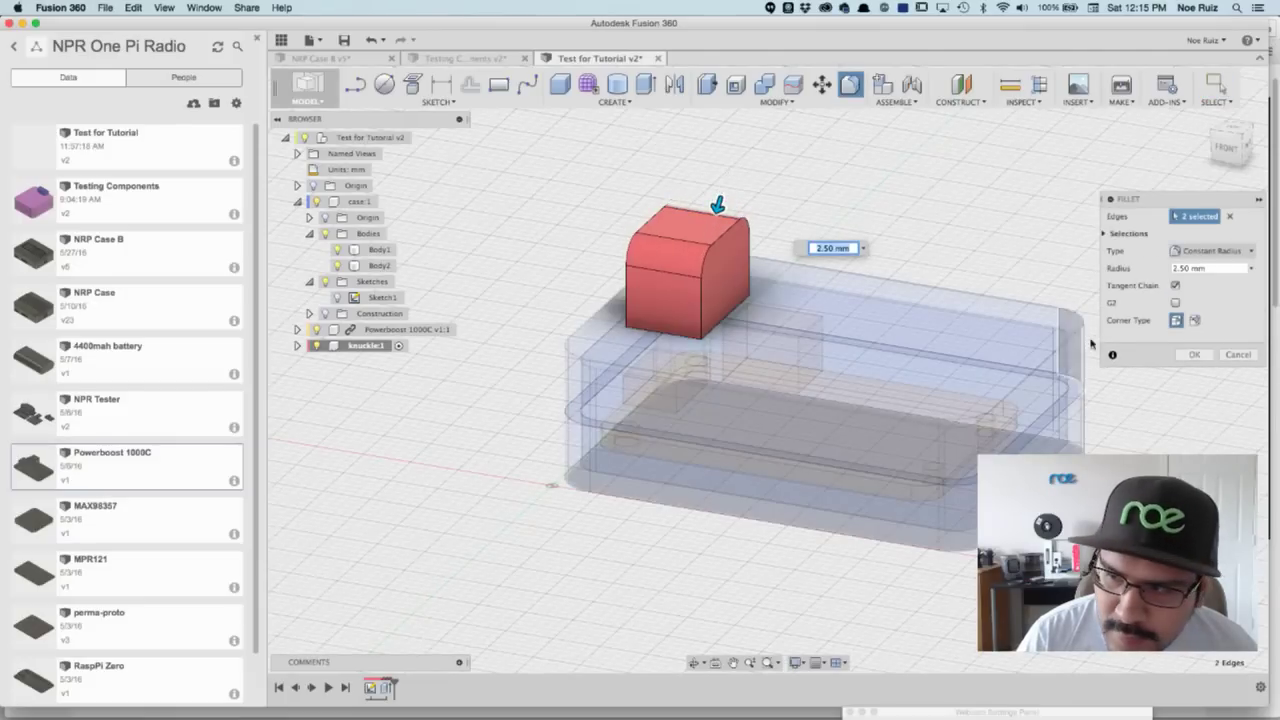
pyautogui.click(1192, 355)
pyautogui.keyDown('shift'); pyautogui.moveTo(1189, 357); pyautogui.dragTo(700, 220, button='middle'); pyautogui.keyUp('shift')
# Step: Sketch a circle on the knuckle block's flat side face for the hole
pyautogui.click(384, 84)
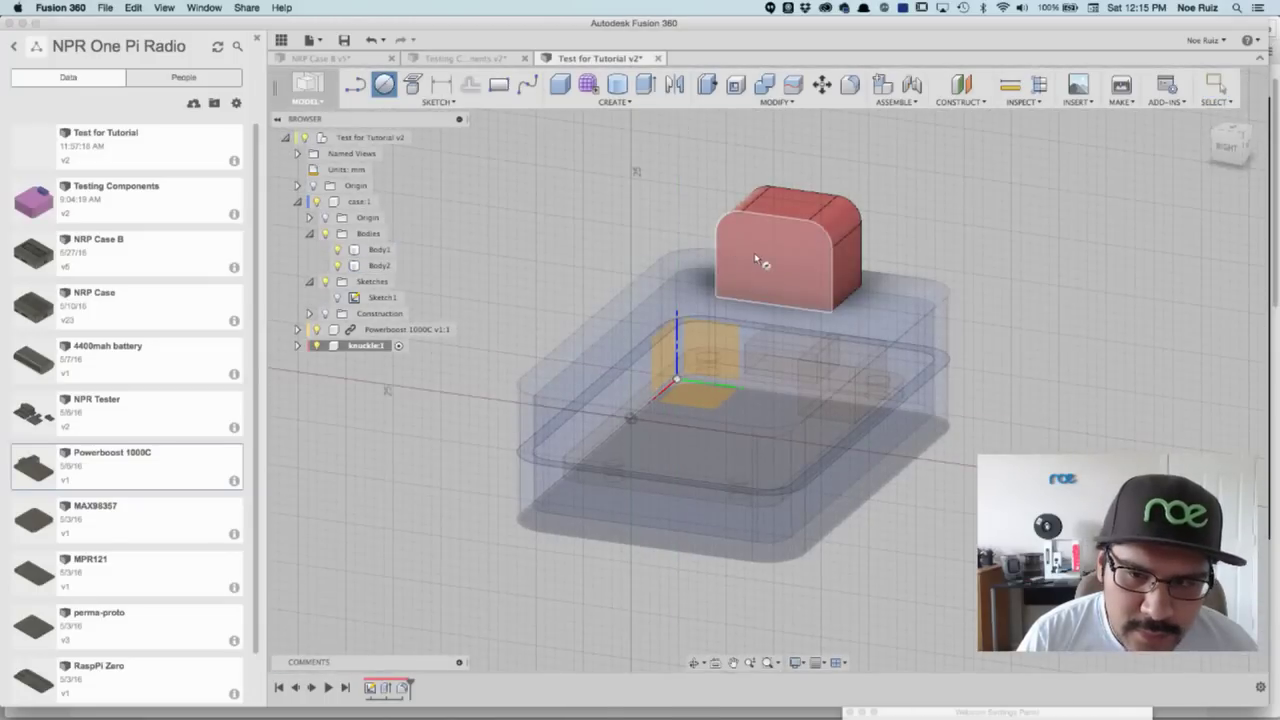
pyautogui.click(758, 261)
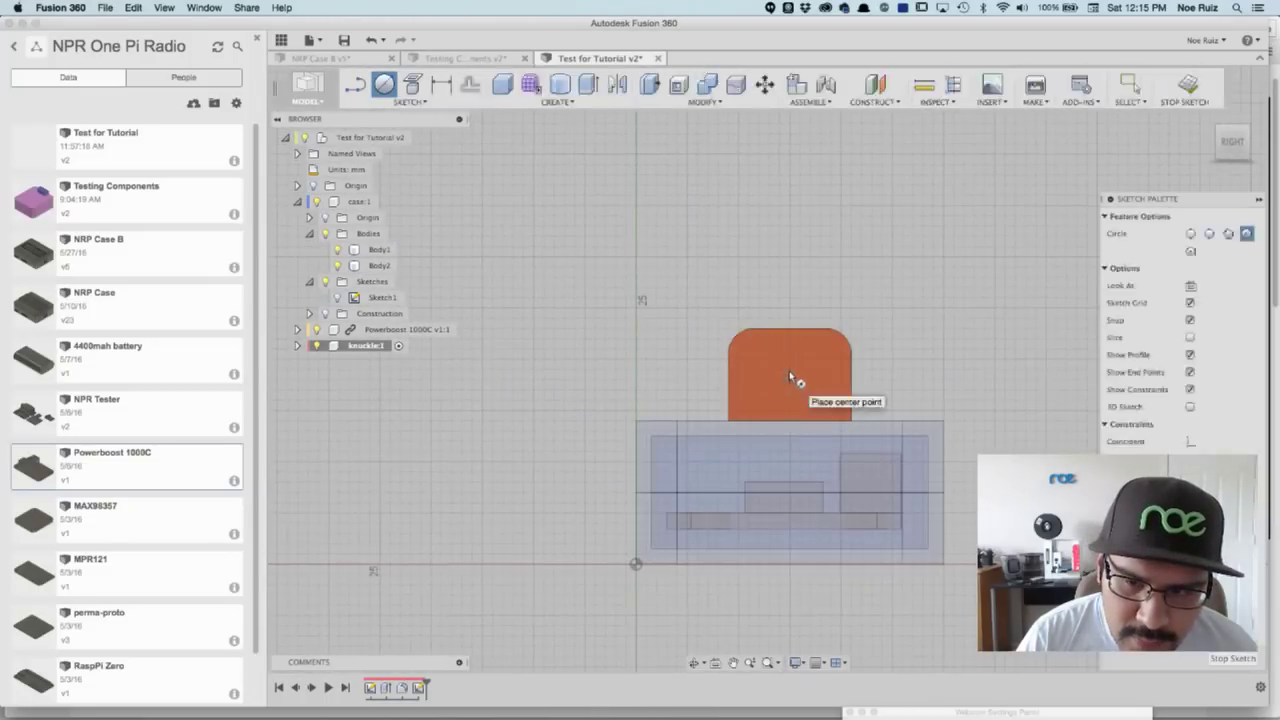
pyautogui.click(789, 373)
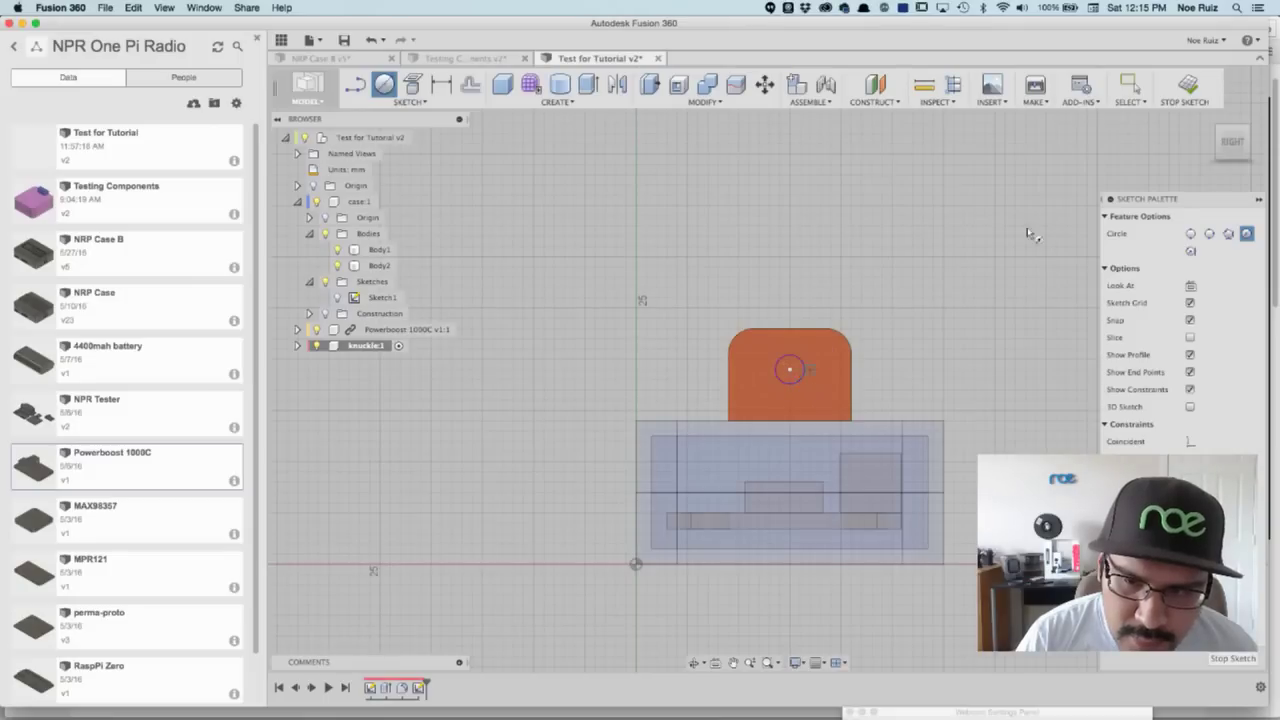
pyautogui.click(1188, 85)
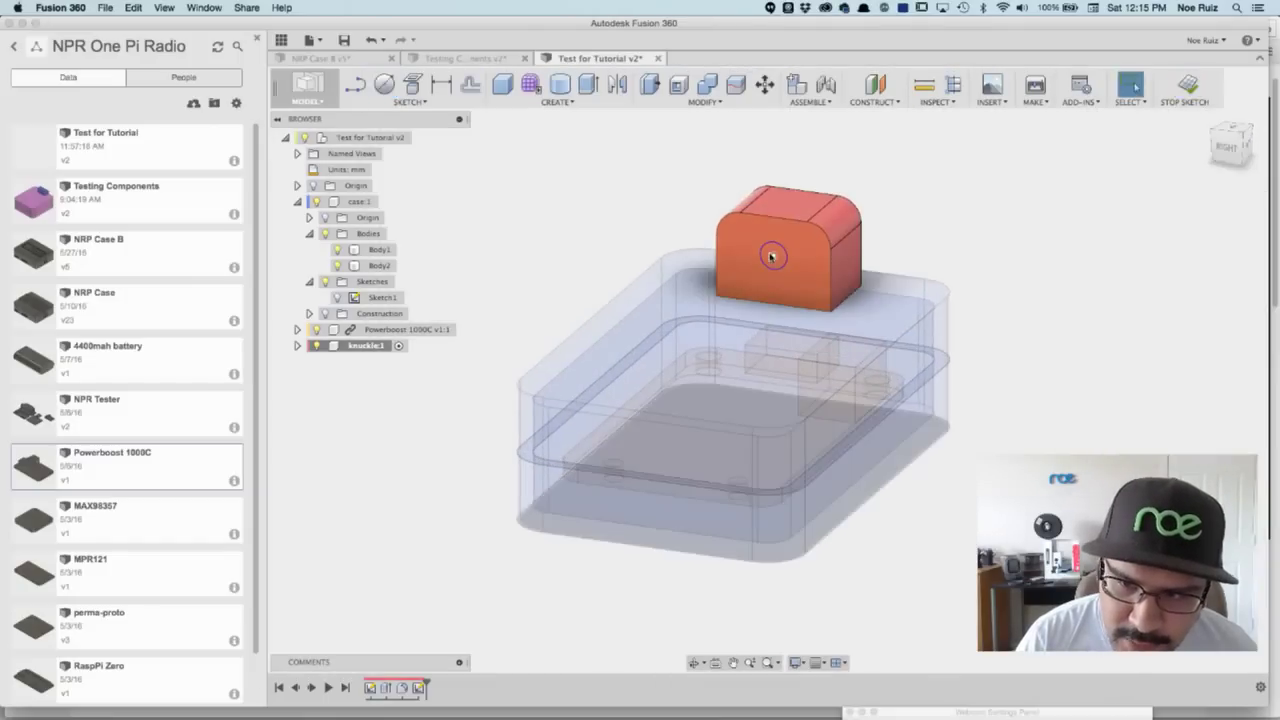
# Step: Cut-extrude the circle with Extents 'To' the block's far face, making a through-hole
pyautogui.press('e')
pyautogui.click(769, 258)
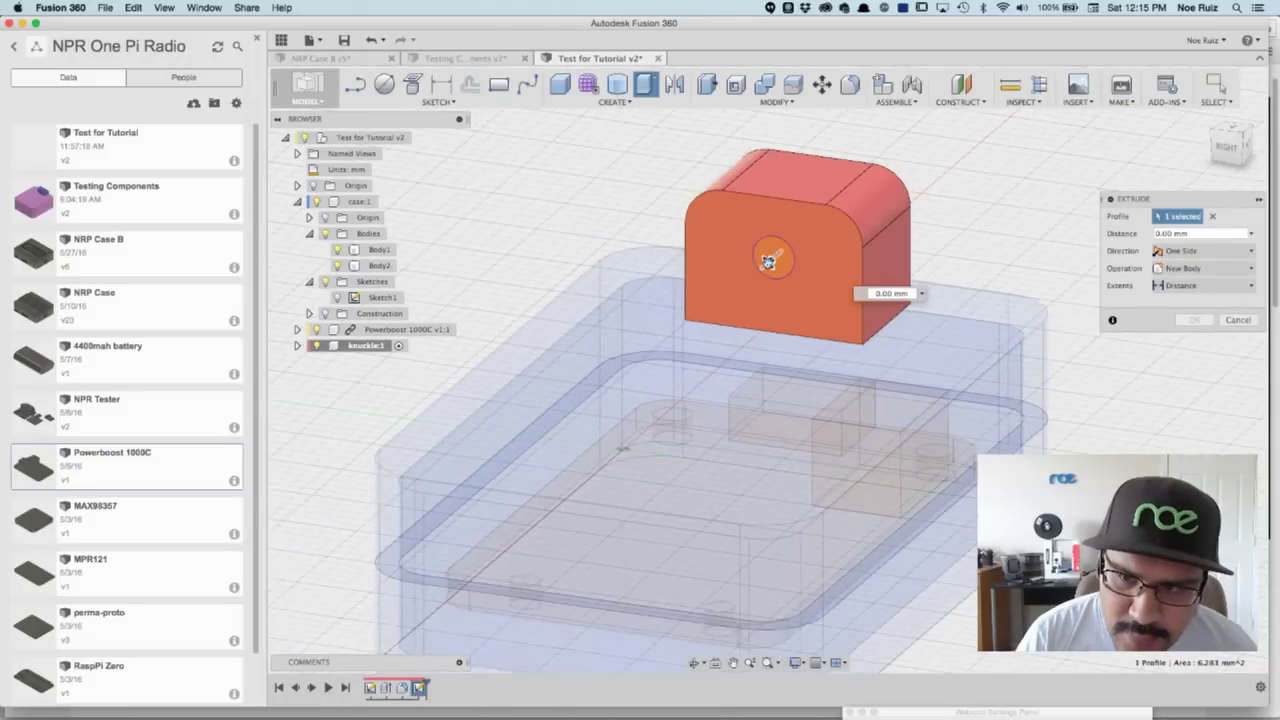
pyautogui.moveTo(768, 262); pyautogui.dragTo(890, 157)
pyautogui.click(1210, 320)
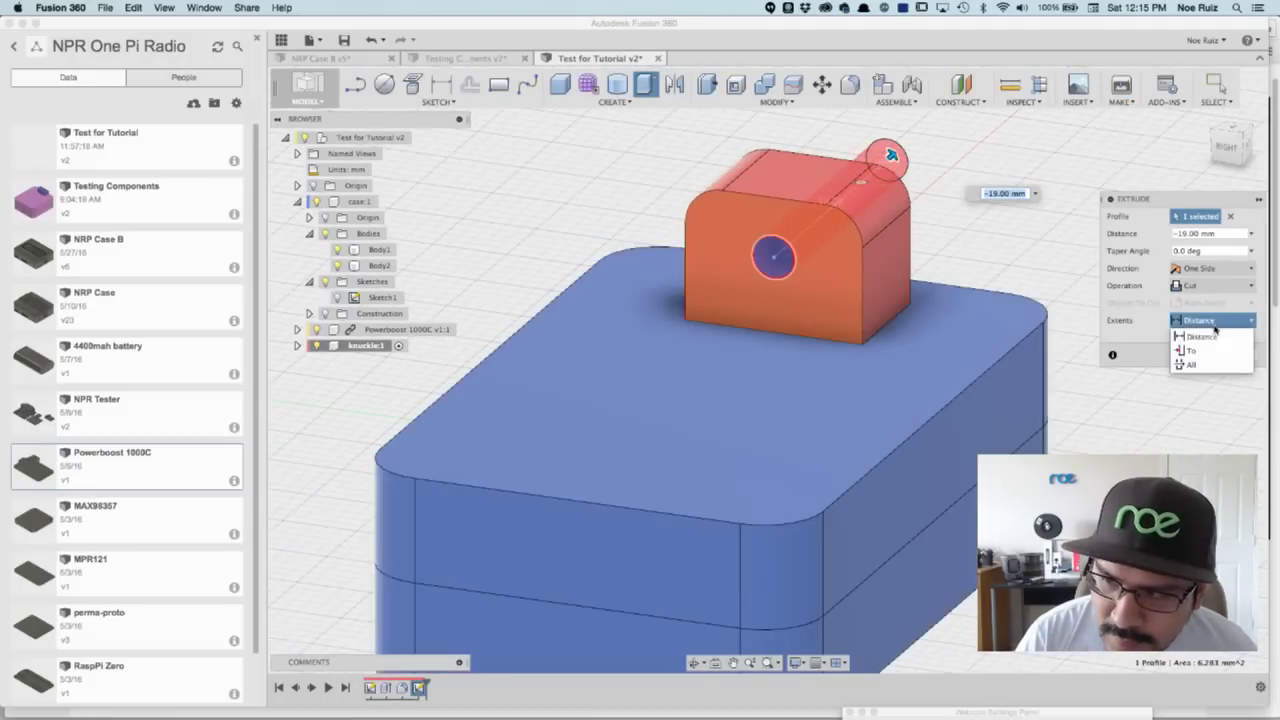
pyautogui.click(1190, 350)
pyautogui.keyDown('shift'); pyautogui.moveTo(886, 286); pyautogui.dragTo(925, 300, button='middle'); pyautogui.keyUp('shift')
pyautogui.click(1190, 302)
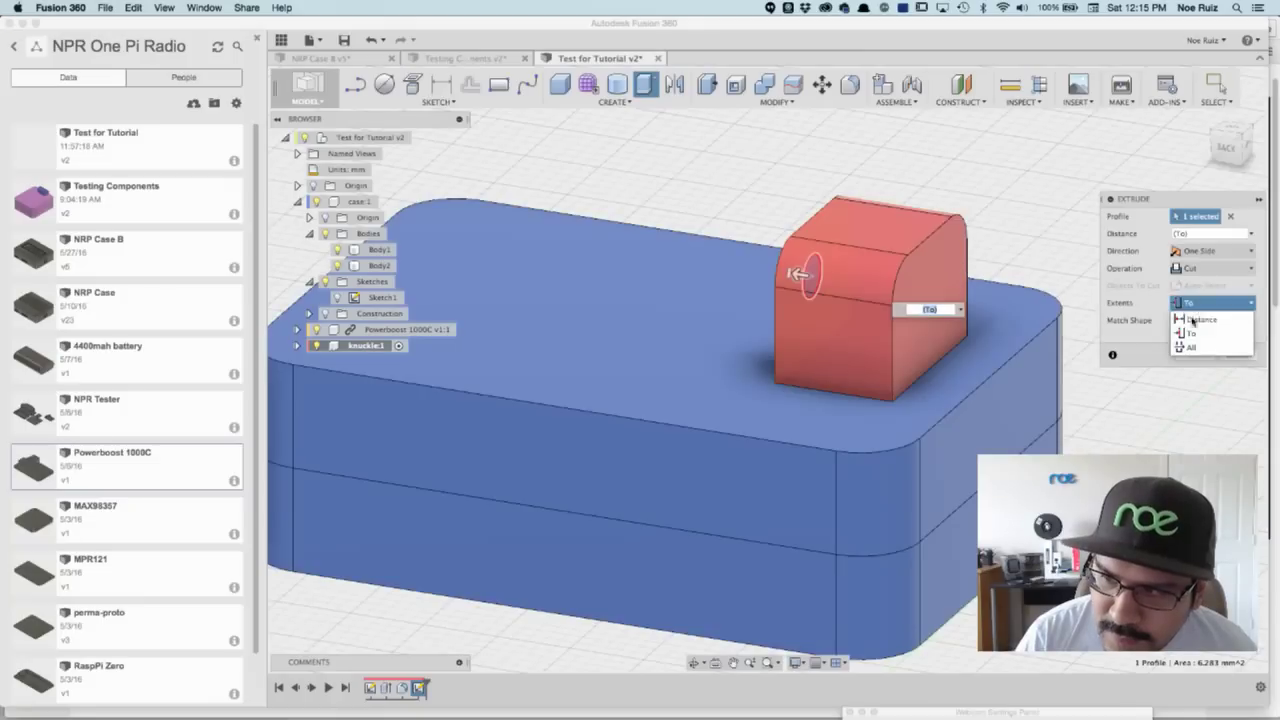
pyautogui.click(1183, 308)
pyautogui.click(1183, 308)
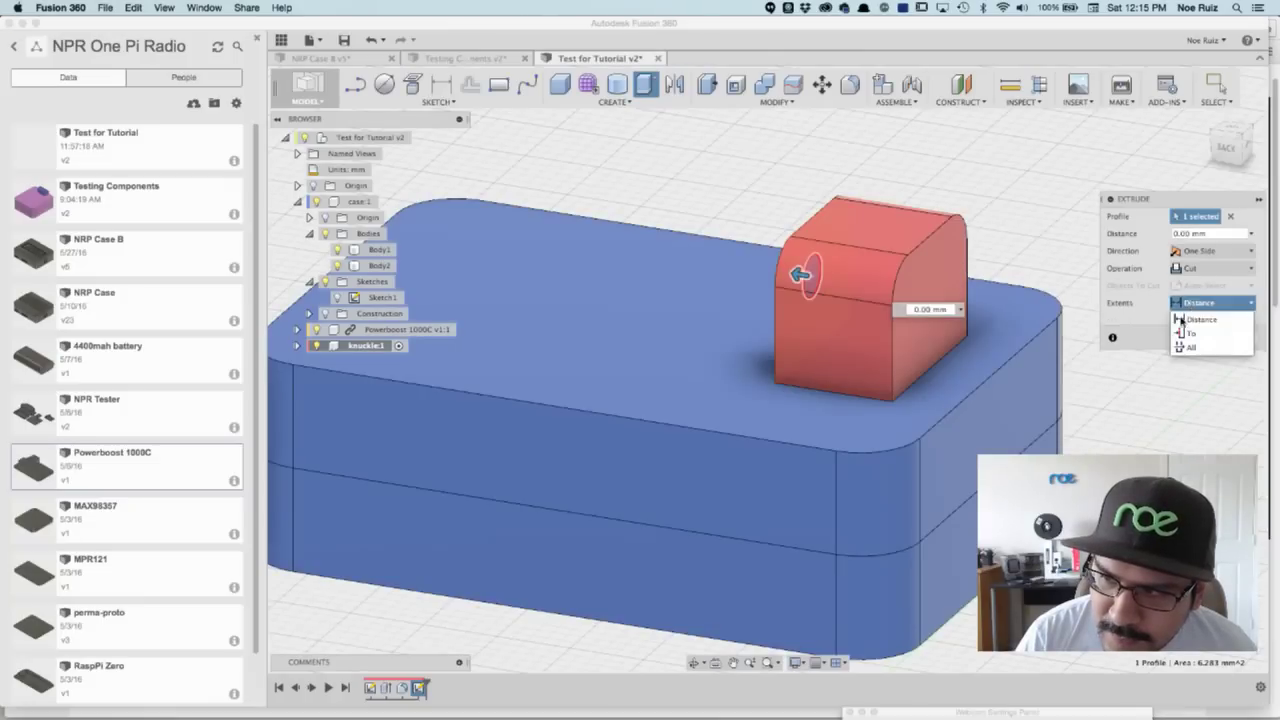
pyautogui.click(1188, 322)
pyautogui.click(975, 283)
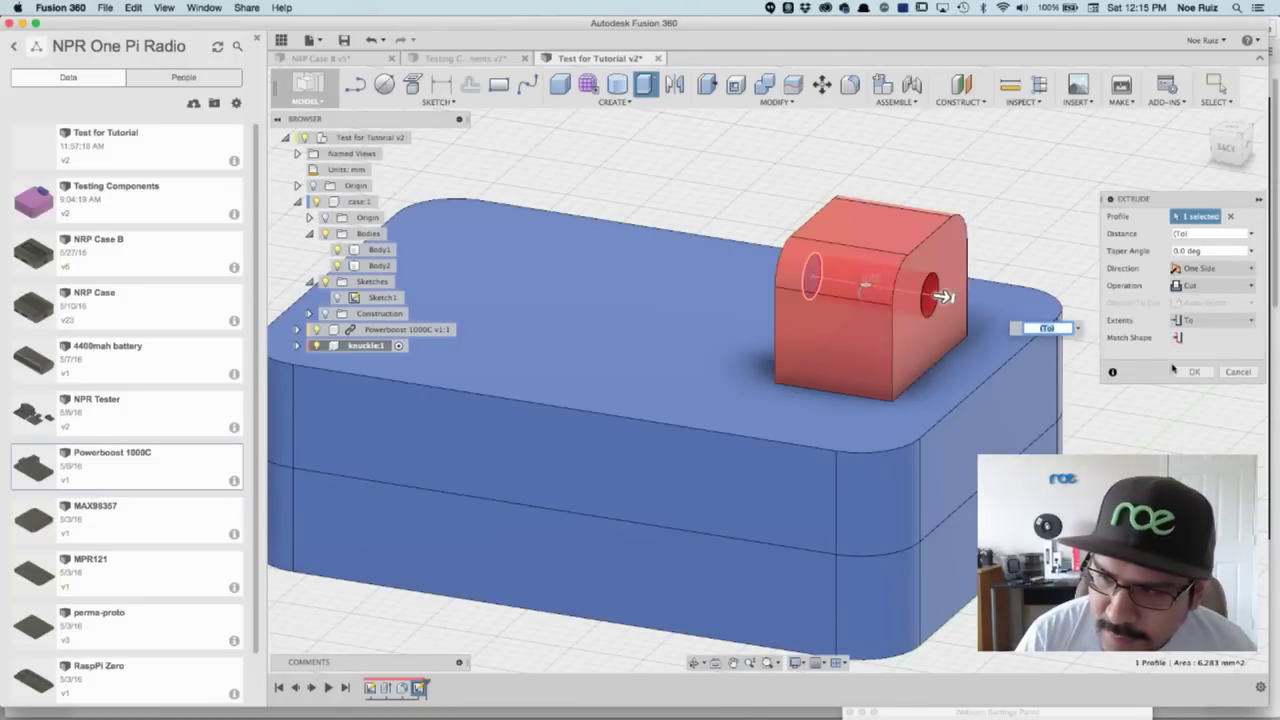
pyautogui.press('Return')
pyautogui.moveTo(975, 283)
pyautogui.keyDown('shift'); pyautogui.mouseDown(button='middle')
pyautogui.moveTo(1074, 286)
pyautogui.moveTo(710, 258)
pyautogui.moveTo(809, 277)
pyautogui.moveTo(766, 266)
pyautogui.mouseUp(button='middle'); pyautogui.keyUp('shift')
pyautogui.click(710, 258)
pyautogui.click(1035, 181)
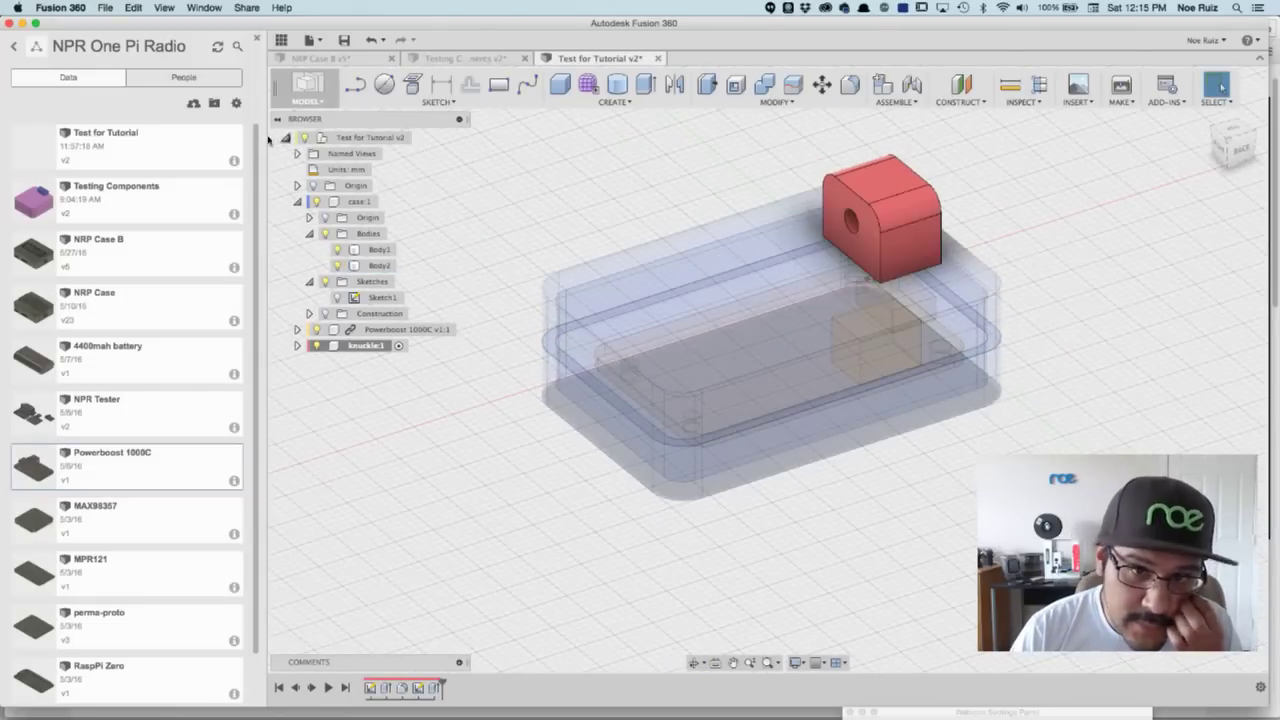
# Step: Activate the top-level Test for Tutorial v2 design and collapse case:1 in the Browser
pyautogui.click(418, 139)
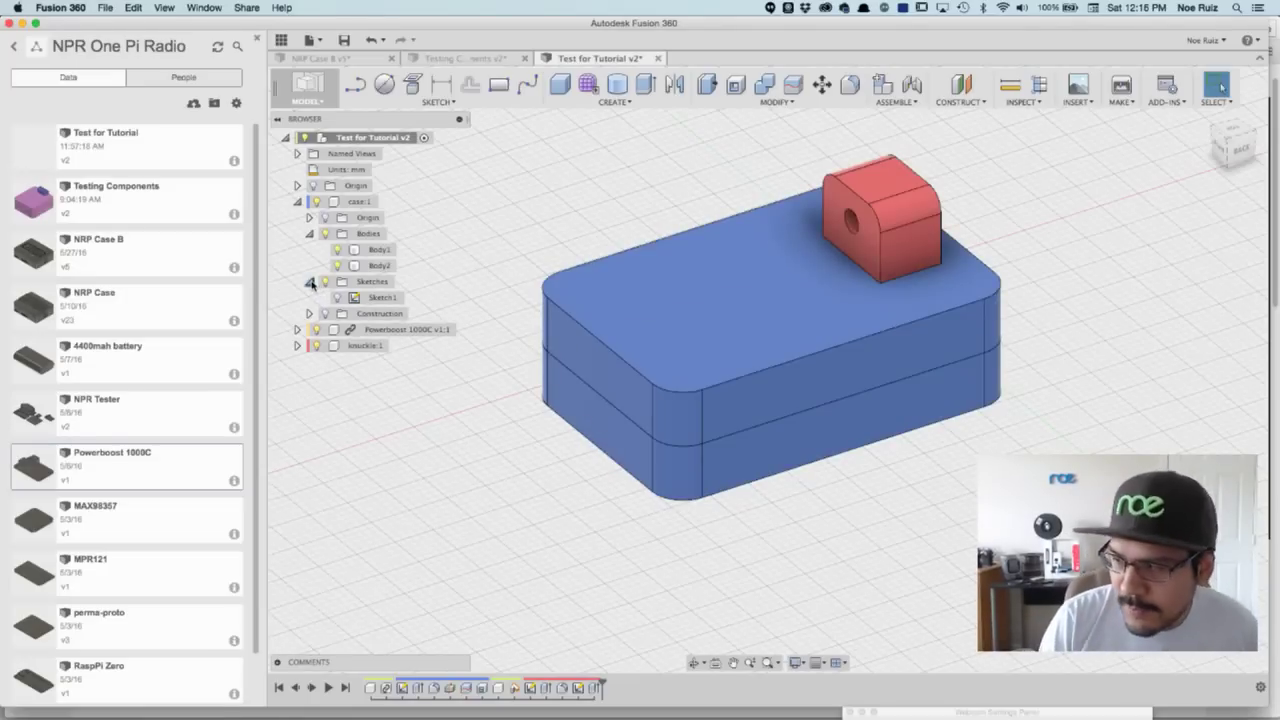
pyautogui.click(446, 59)
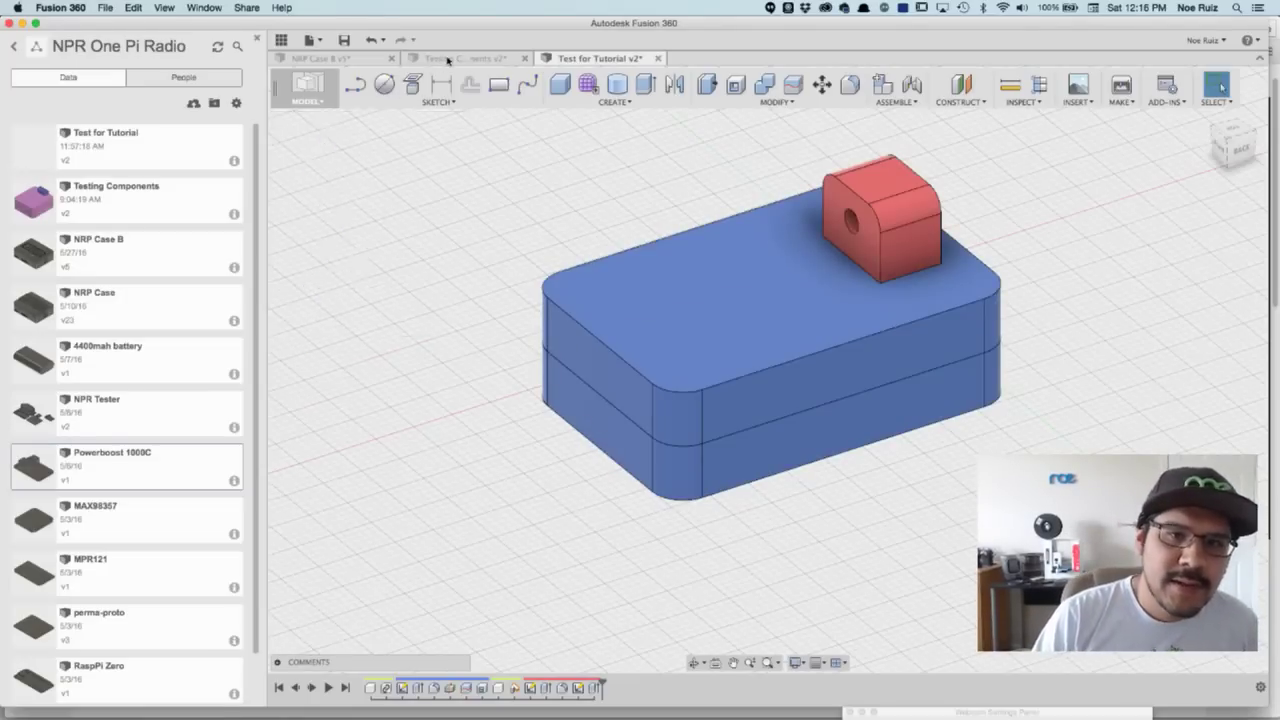
pyautogui.click(590, 59)
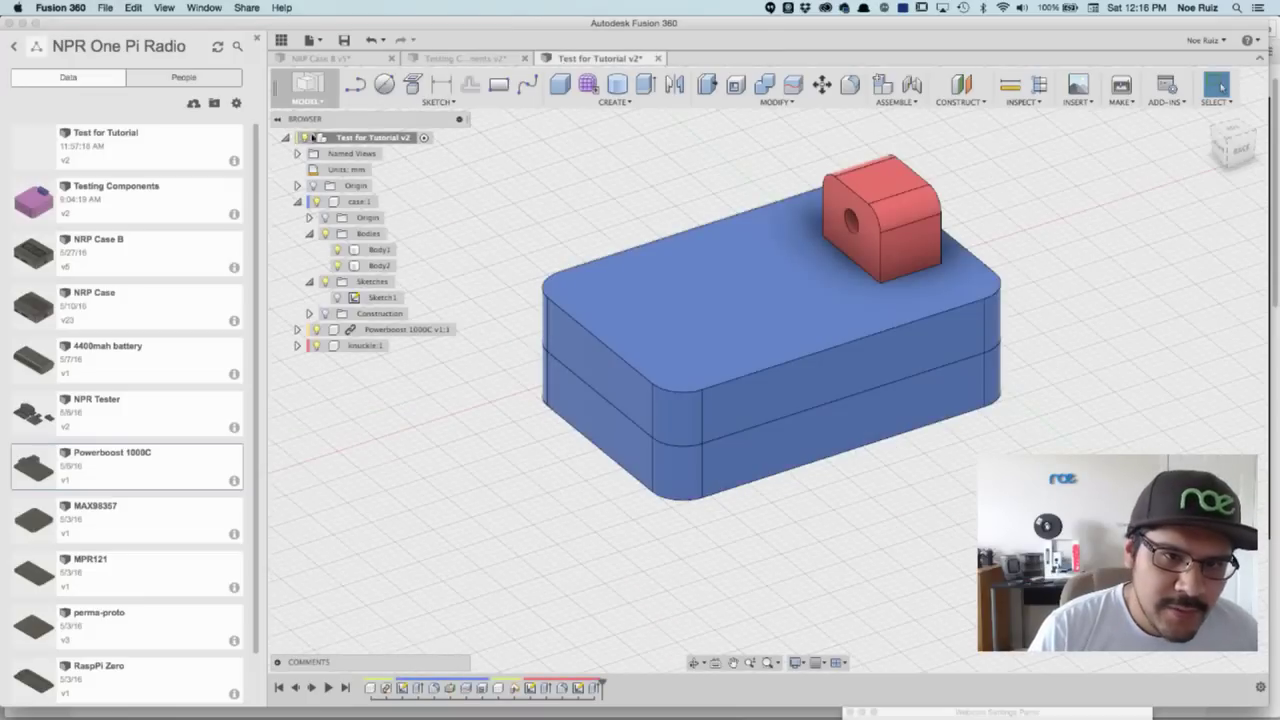
pyautogui.click(297, 202)
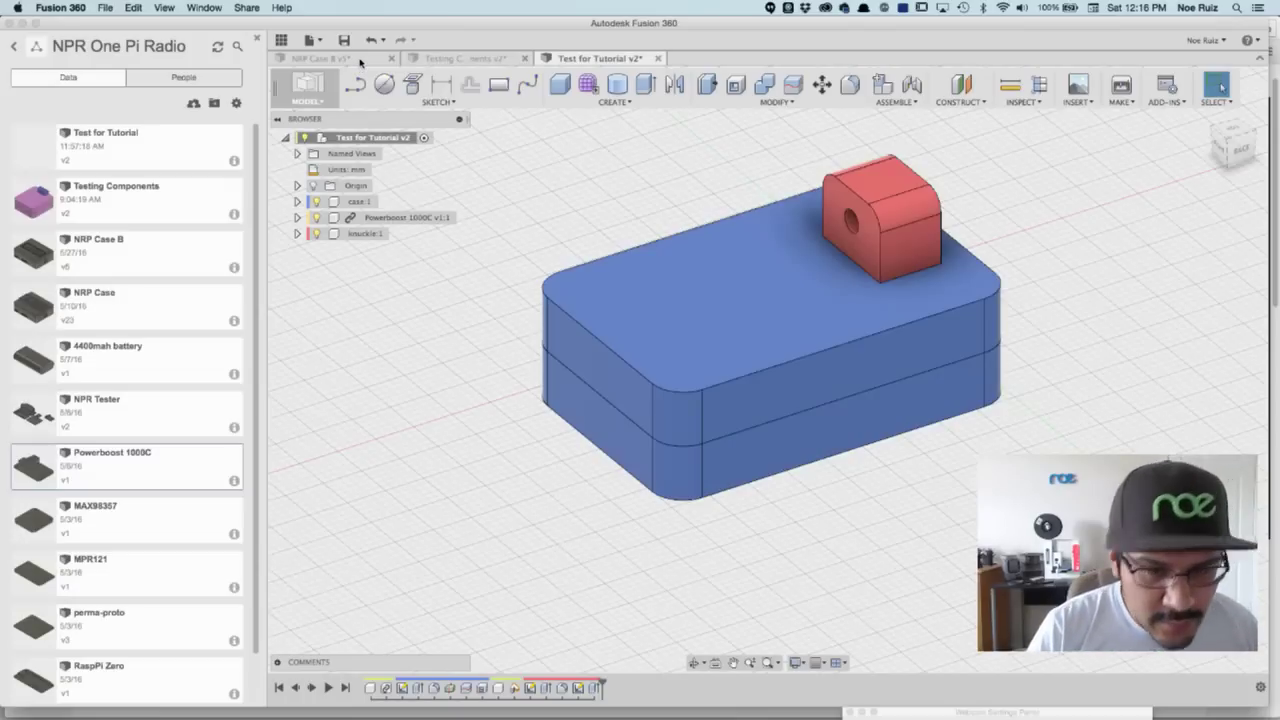
# Step: In NRP Case B v5, try making separate components from the button bodies, then undo
pyautogui.click(360, 62)
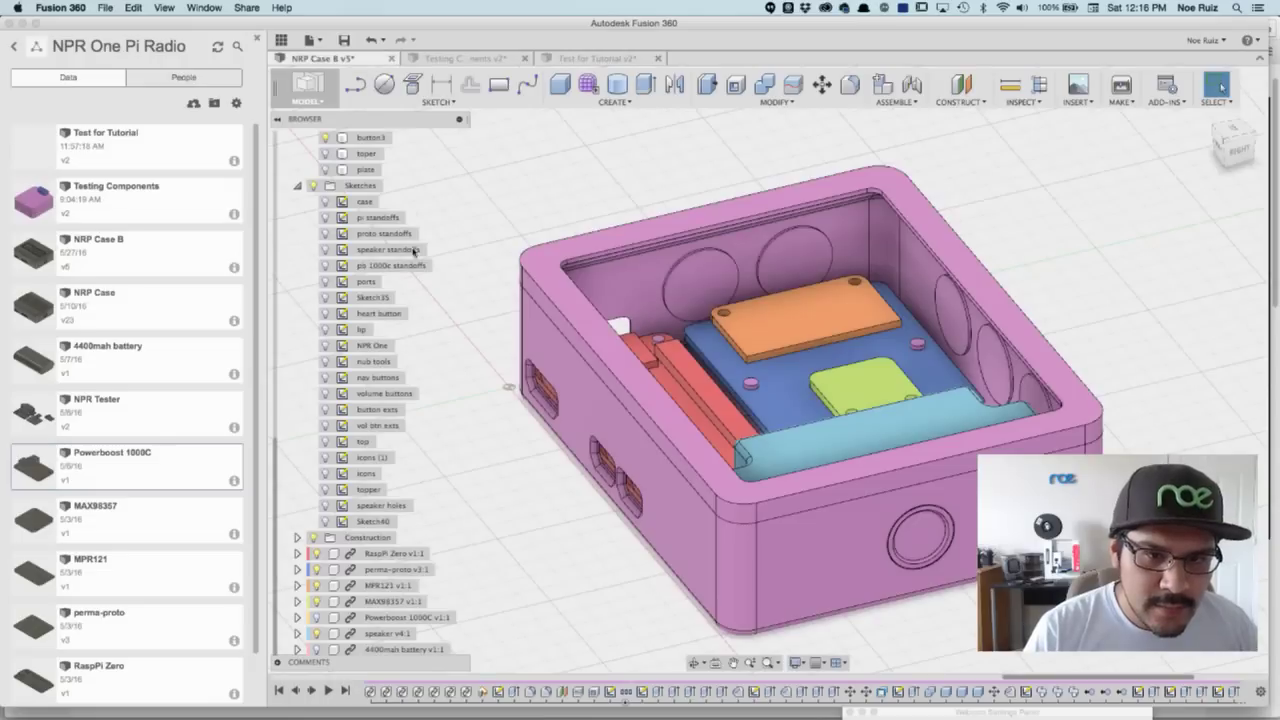
pyautogui.scroll(2, 564, 319)
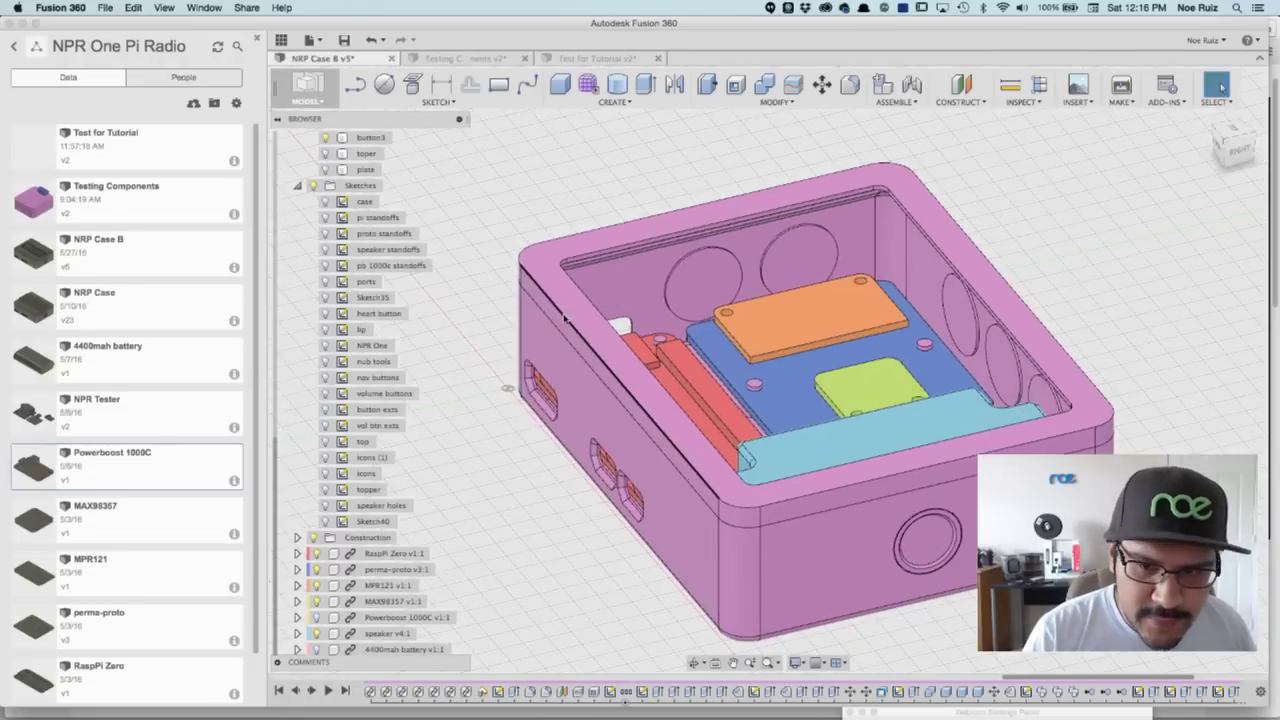
pyautogui.click(297, 185)
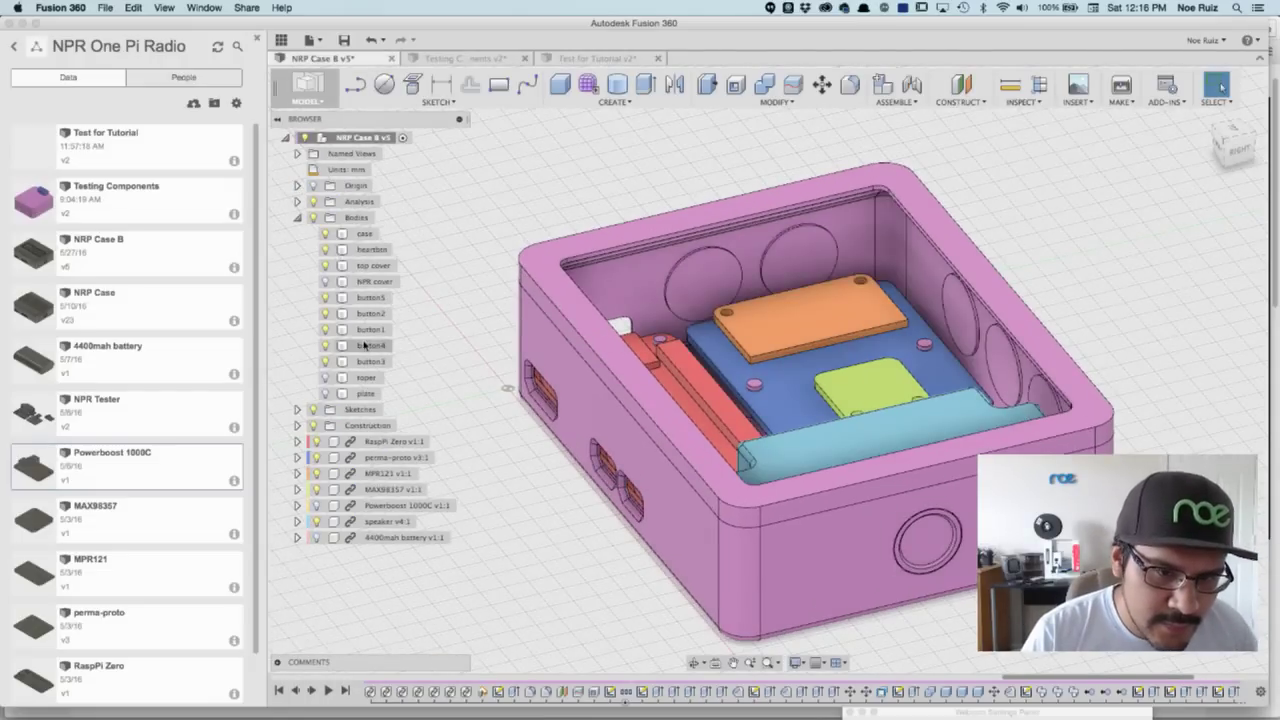
pyautogui.click(371, 297)
pyautogui.keyDown('shift'); pyautogui.click(365, 361); pyautogui.keyUp('shift')
pyautogui.rightClick(365, 362)
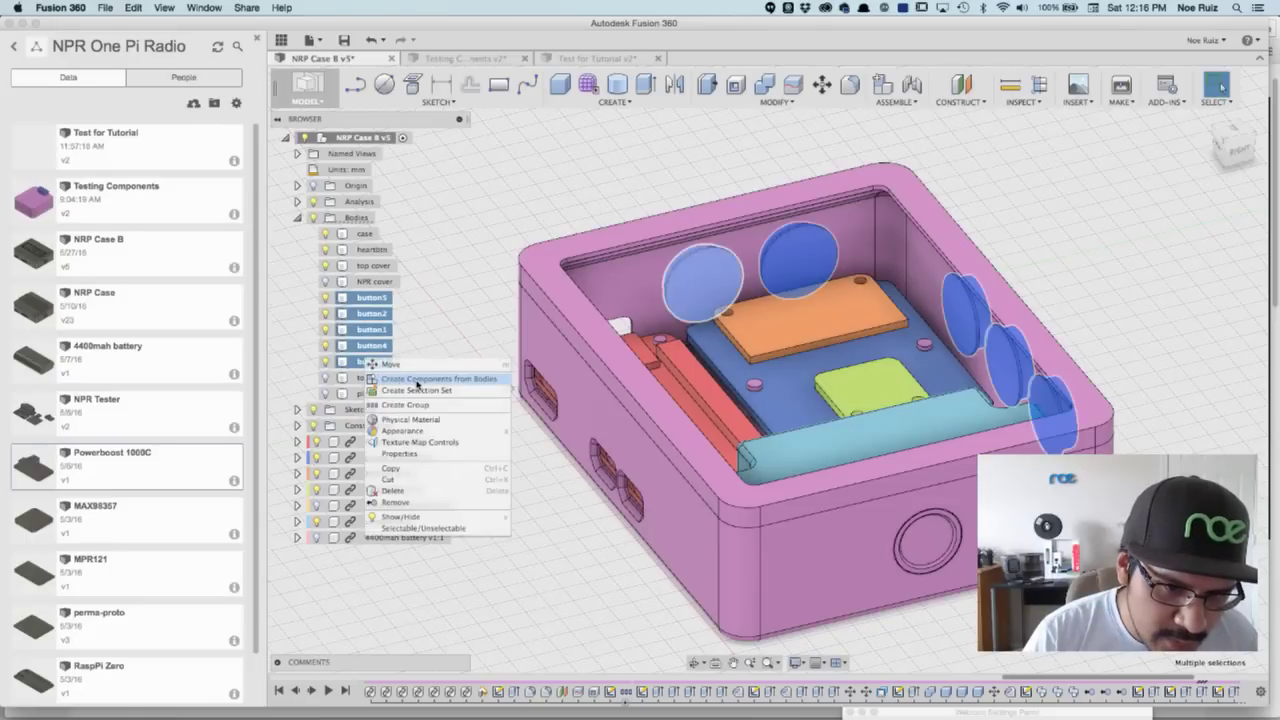
pyautogui.click(417, 380)
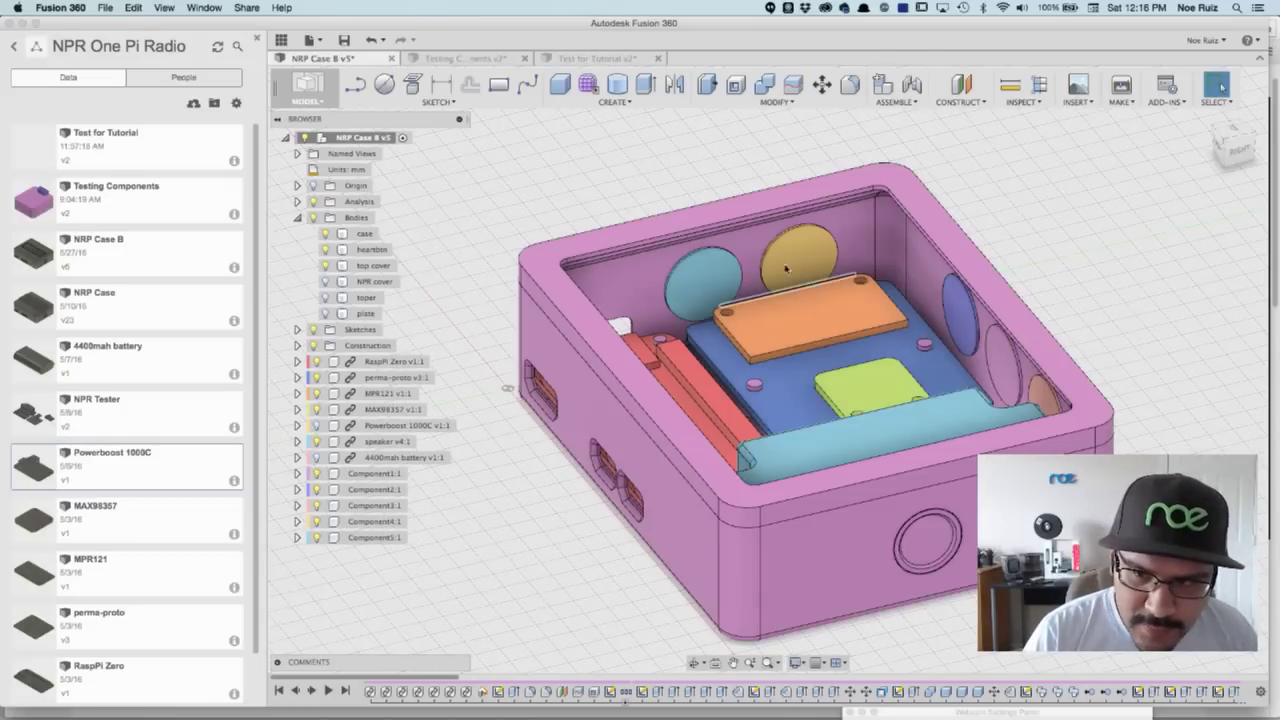
pyautogui.press('super+z')
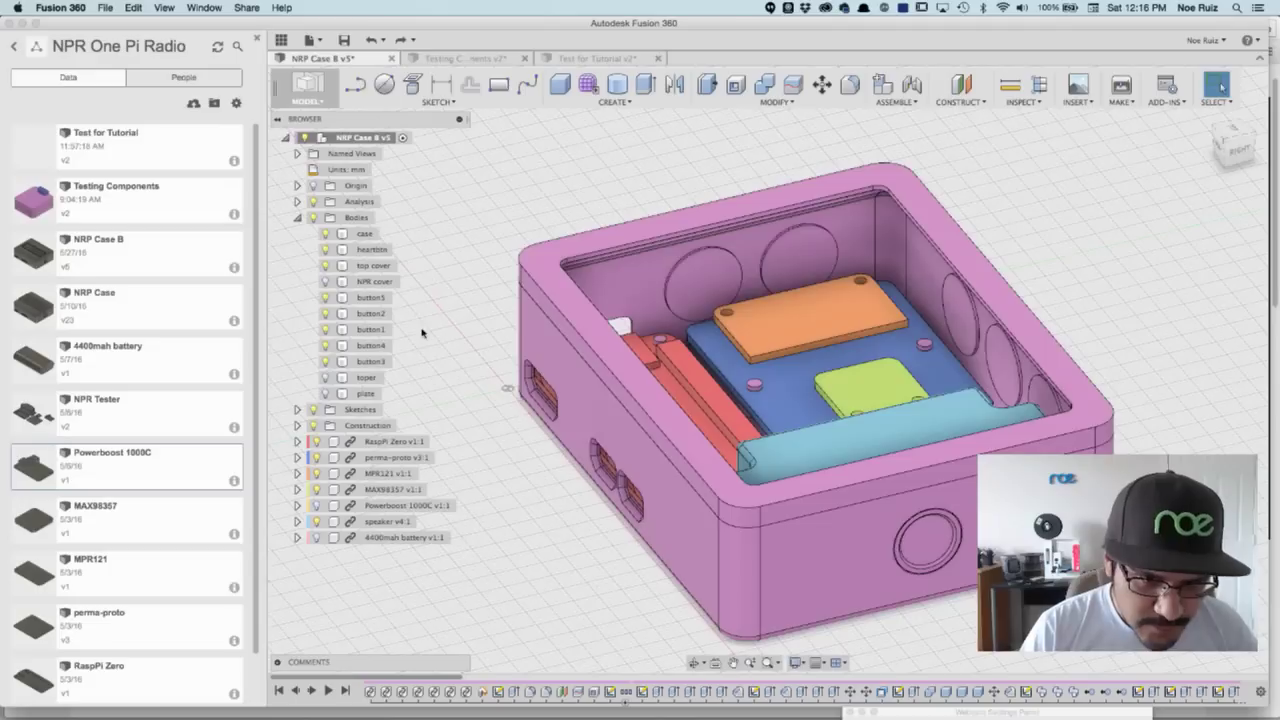
# Step: Make button3 into Component1:1 and move button5, button2, button1 and button4 into its Bodies
pyautogui.rightClick(371, 362)
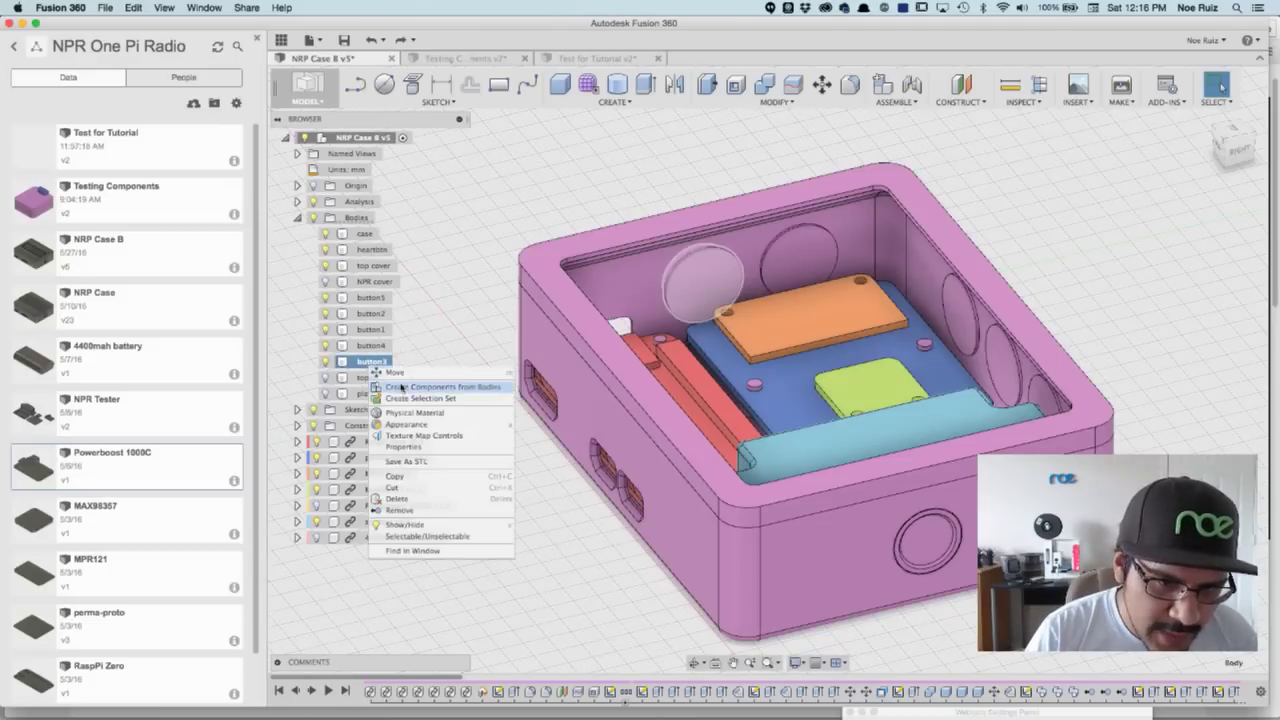
pyautogui.click(383, 379)
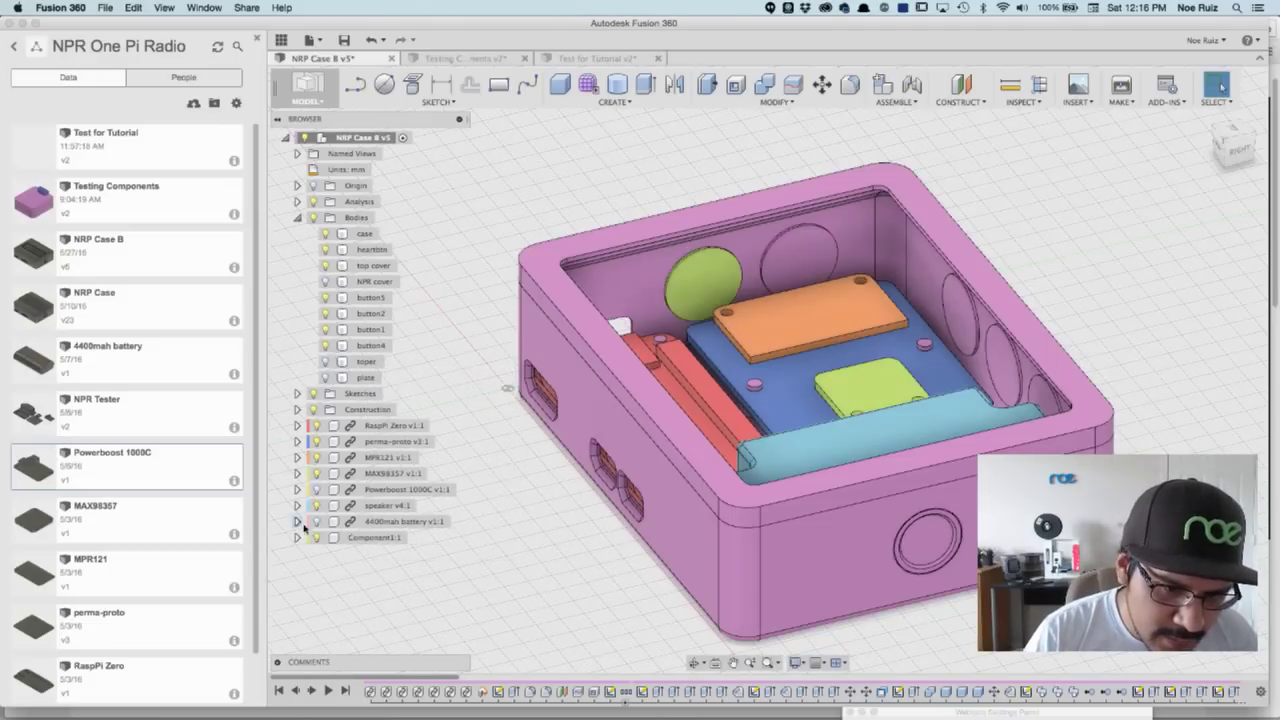
pyautogui.click(297, 538)
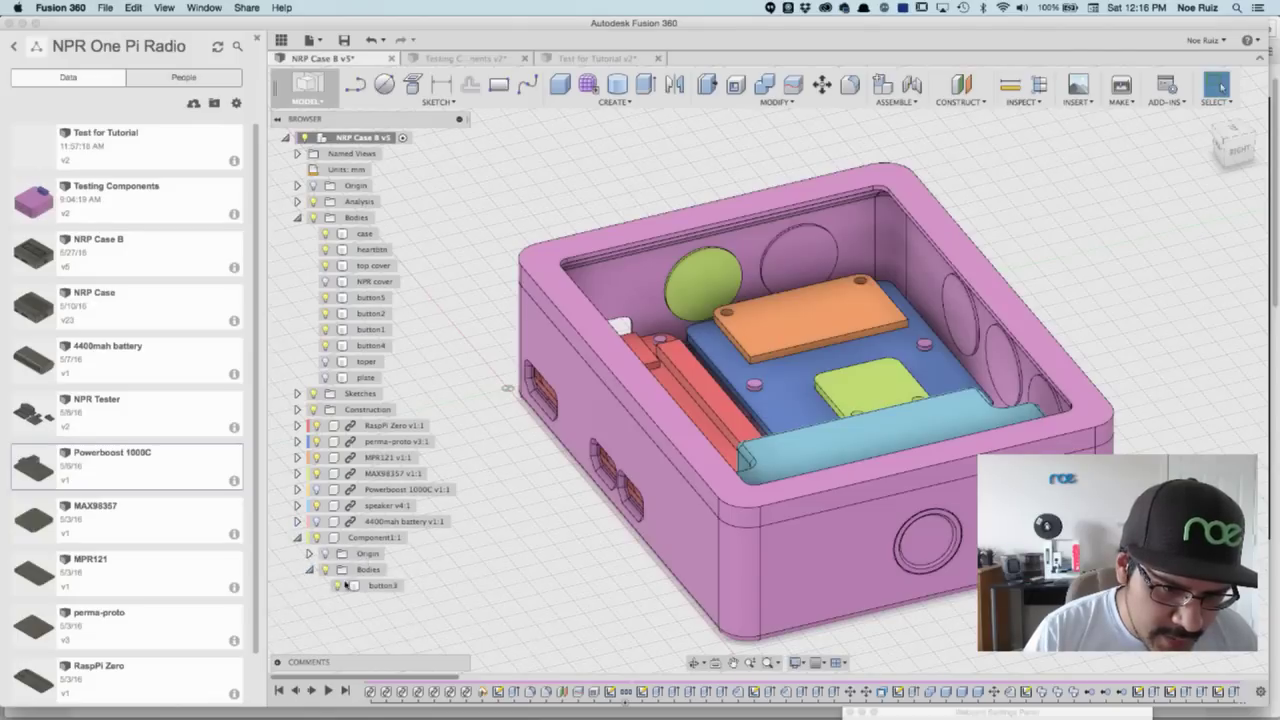
pyautogui.click(370, 297)
pyautogui.keyDown('shift'); pyautogui.click(370, 345); pyautogui.keyUp('shift')
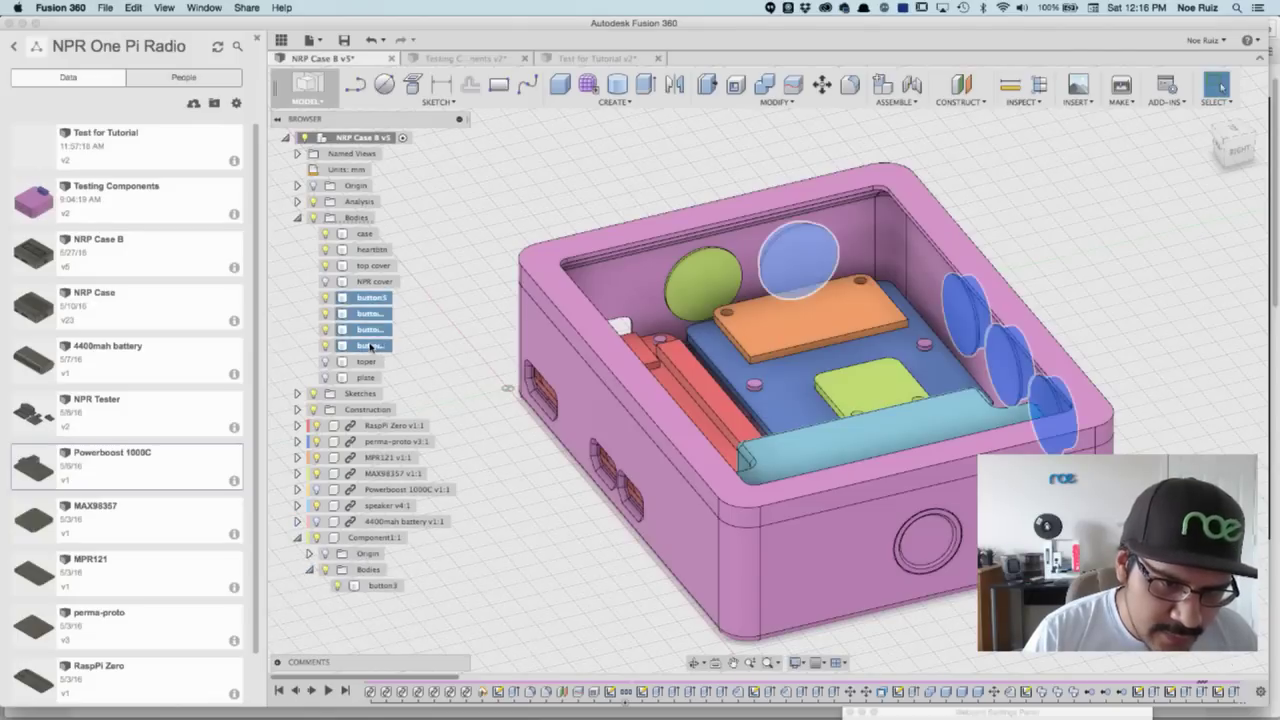
pyautogui.moveTo(389, 347); pyautogui.dragTo(356, 585)
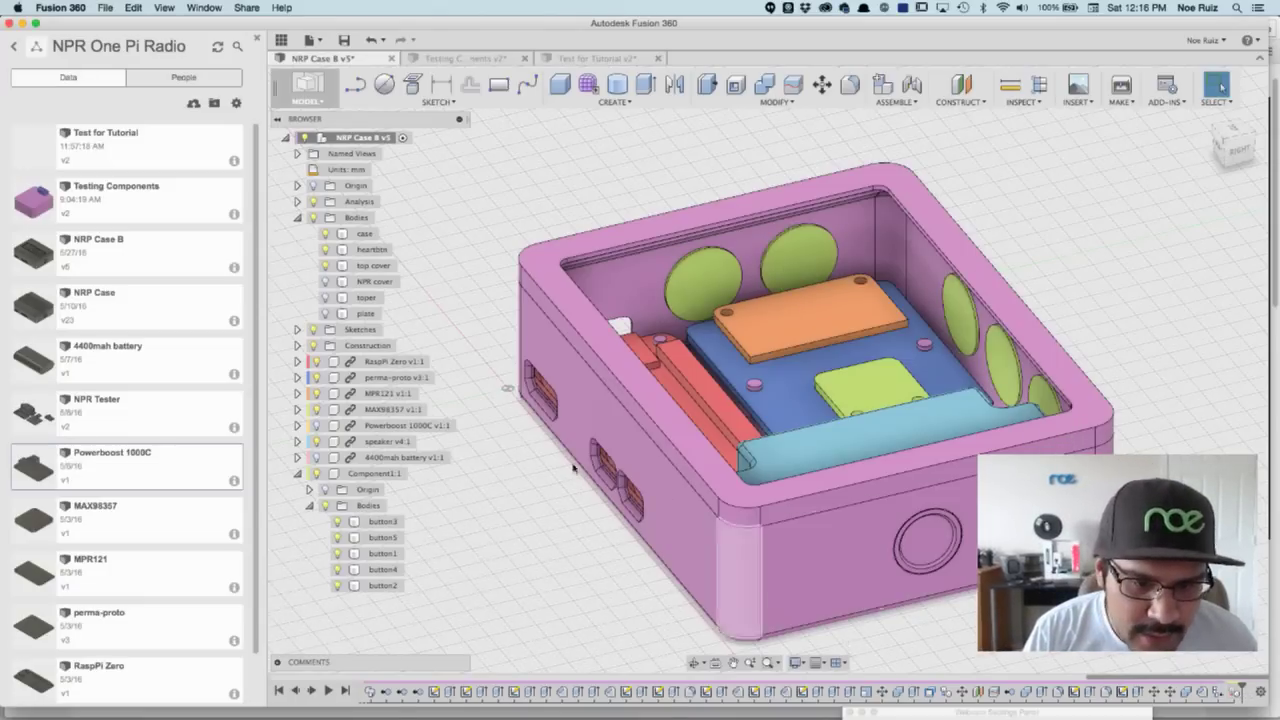
pyautogui.keyDown('shift'); pyautogui.moveTo(849, 650); pyautogui.dragTo(823, 346, button='middle'); pyautogui.keyUp('shift')
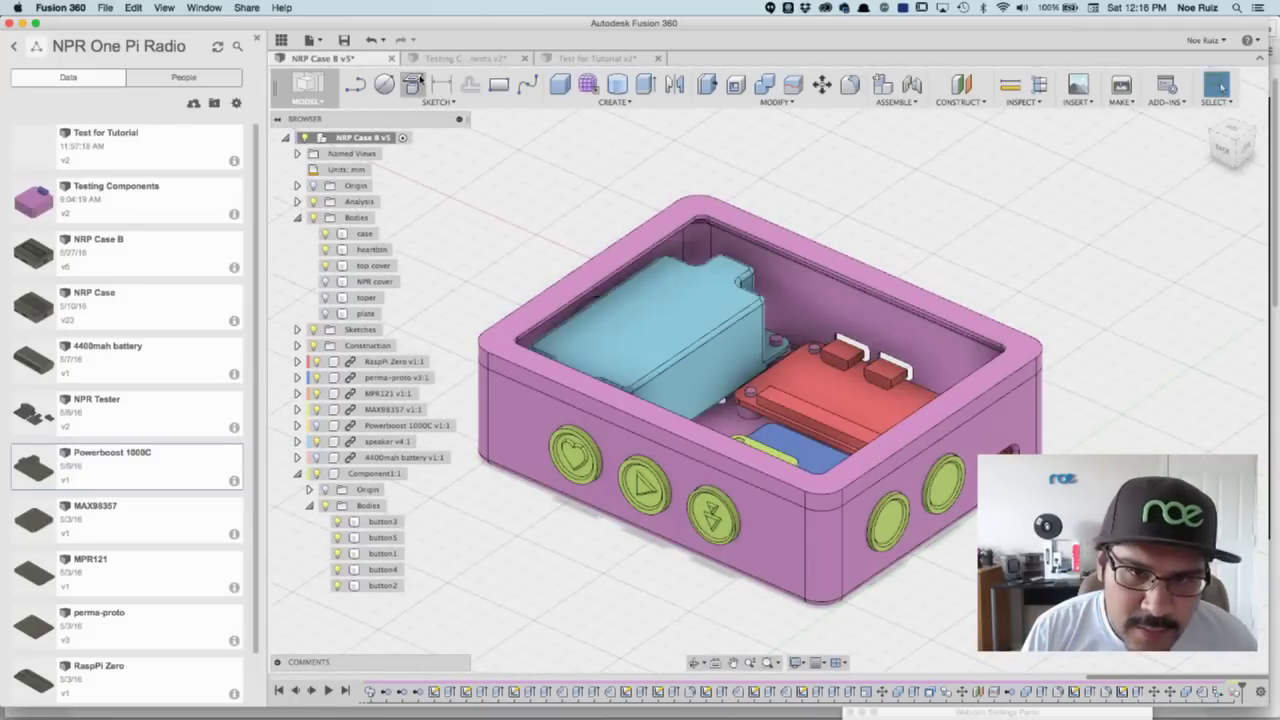
# Step: Flip between the Testing Components and Test for Tutorial v2 designs, ending on Testing Components
pyautogui.click(465, 58)
pyautogui.click(592, 60)
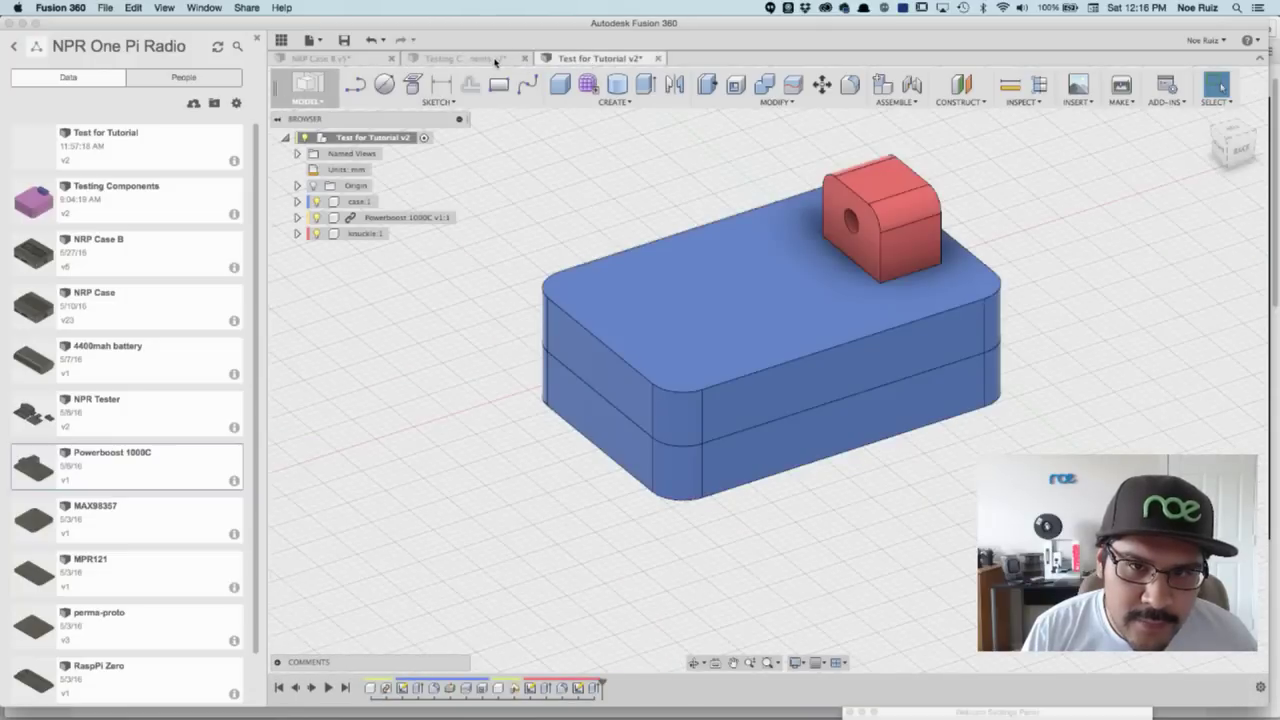
pyautogui.click(496, 60)
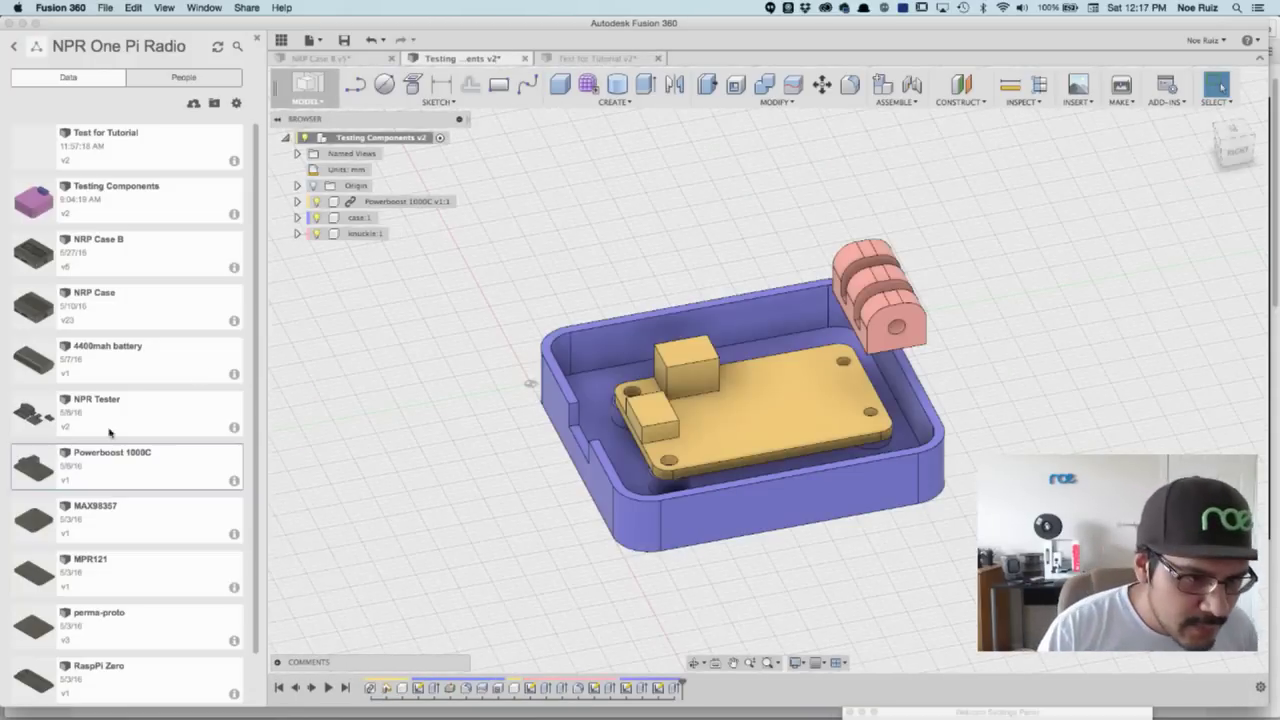
# Step: Open the Powerboost 1000C design from the Data panel, close it, and return to Chrome
pyautogui.doubleClick(115, 462)
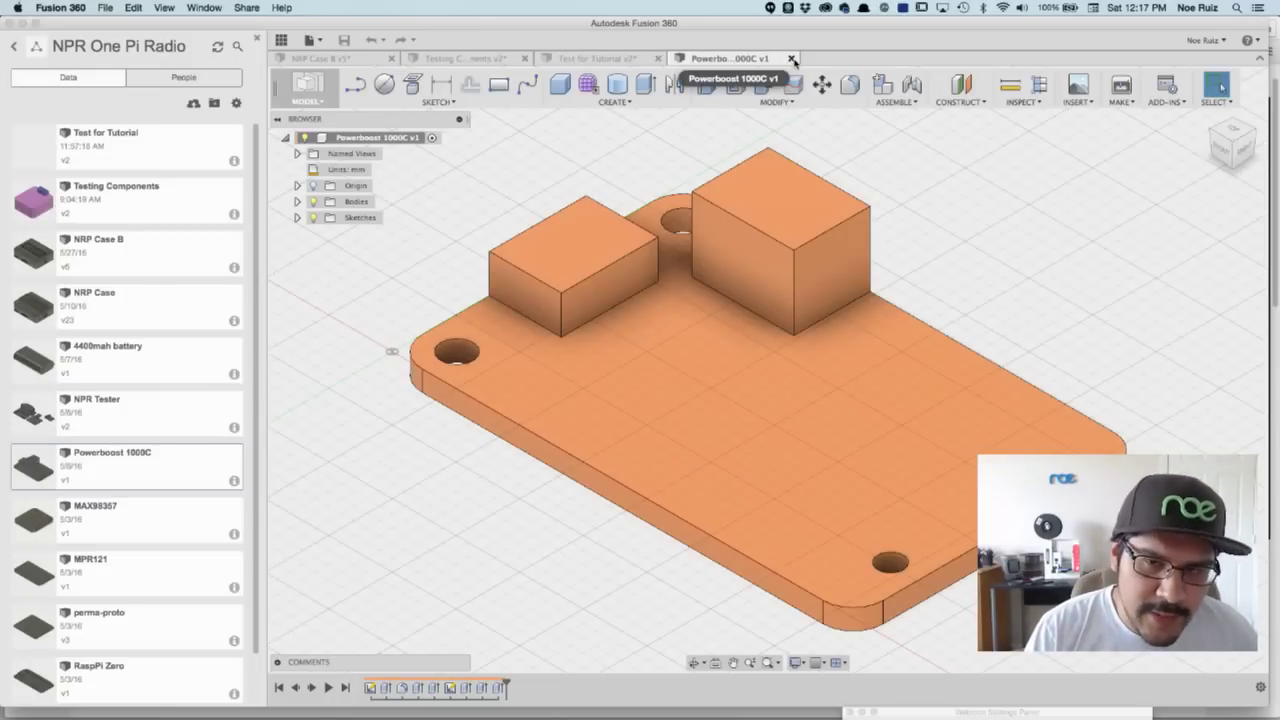
pyautogui.click(792, 59)
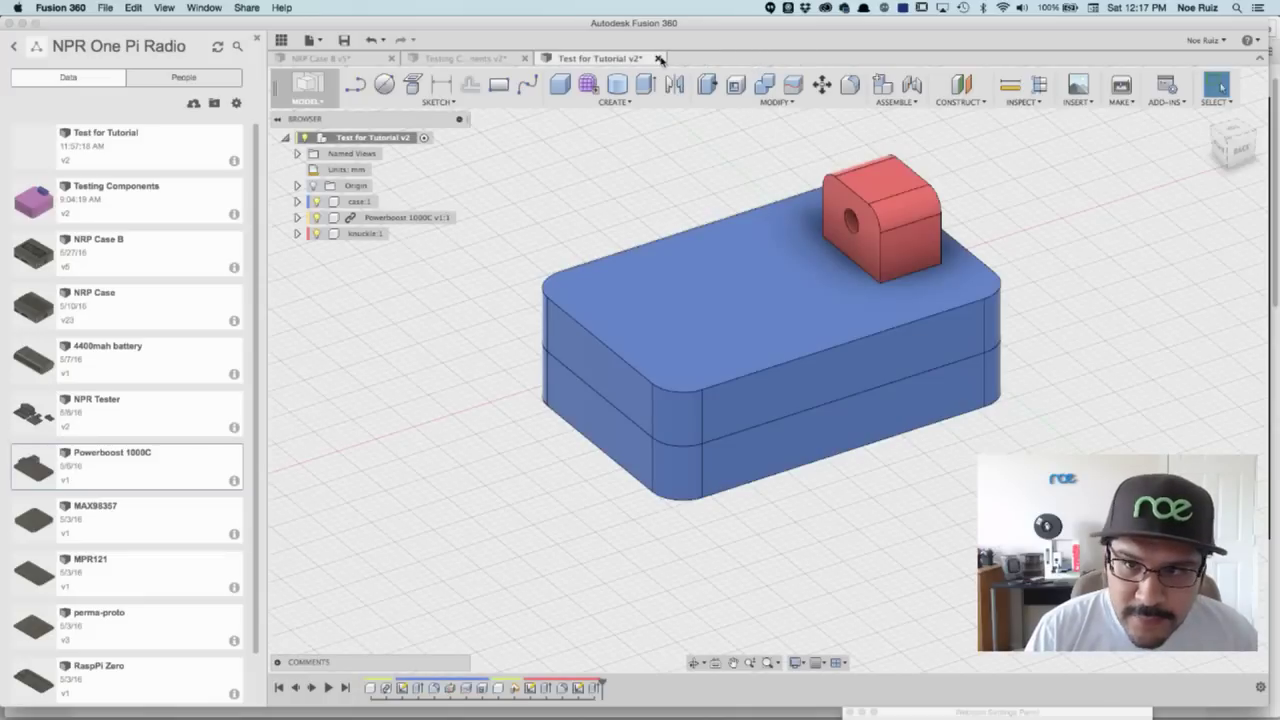
pyautogui.press('super+Tab')
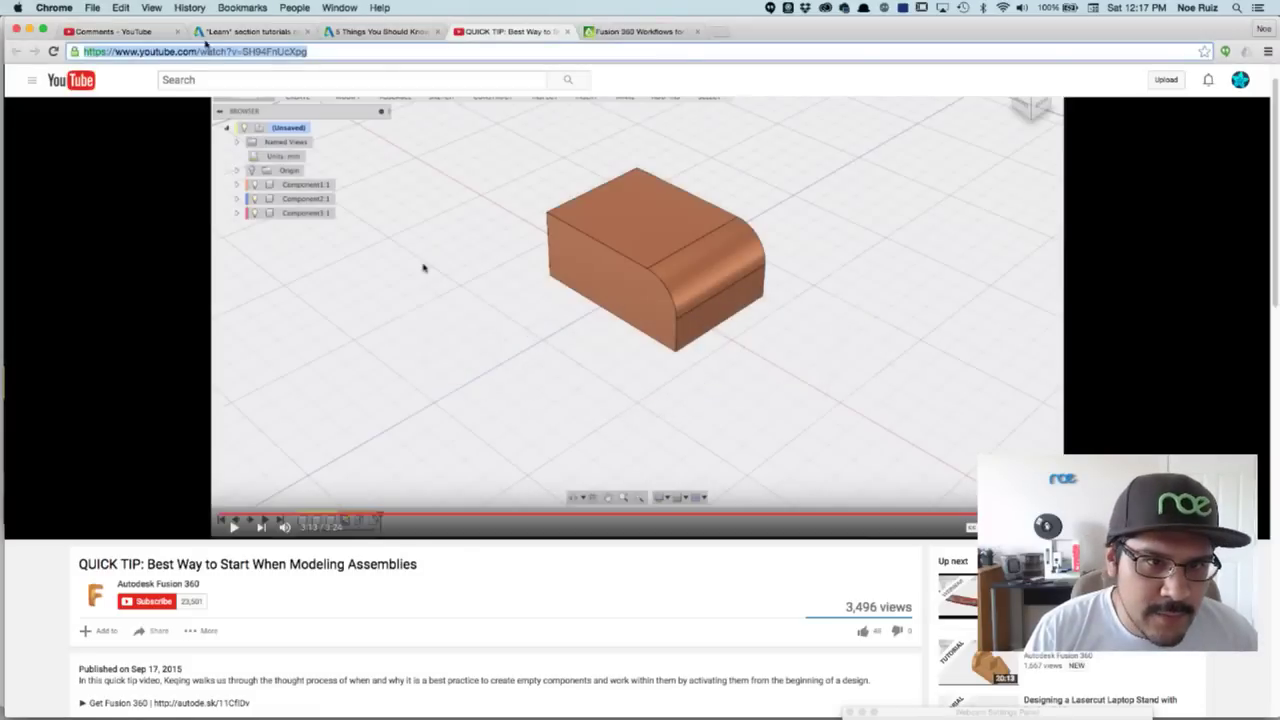
# Step: Browse the QUICK TIP video, components article and YouTube comments, ending on the Learn forum thread
pyautogui.click(235, 31)
pyautogui.click(470, 31)
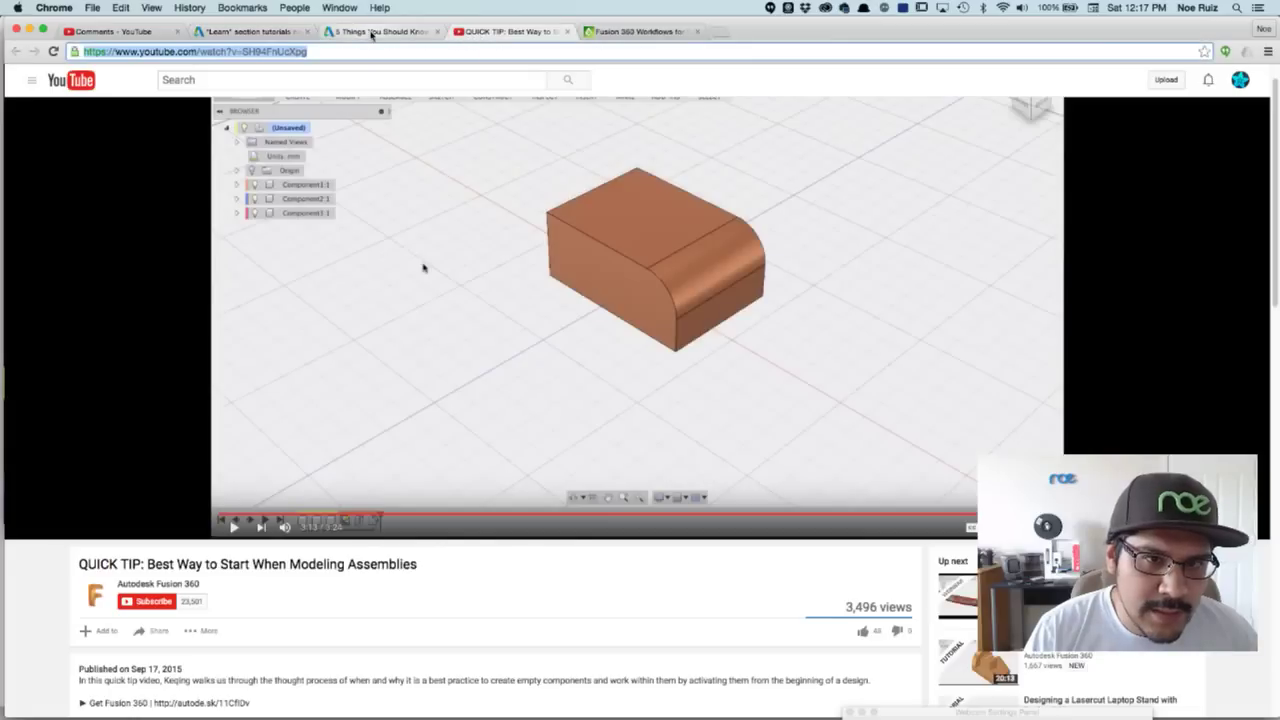
pyautogui.click(245, 31)
pyautogui.click(371, 31)
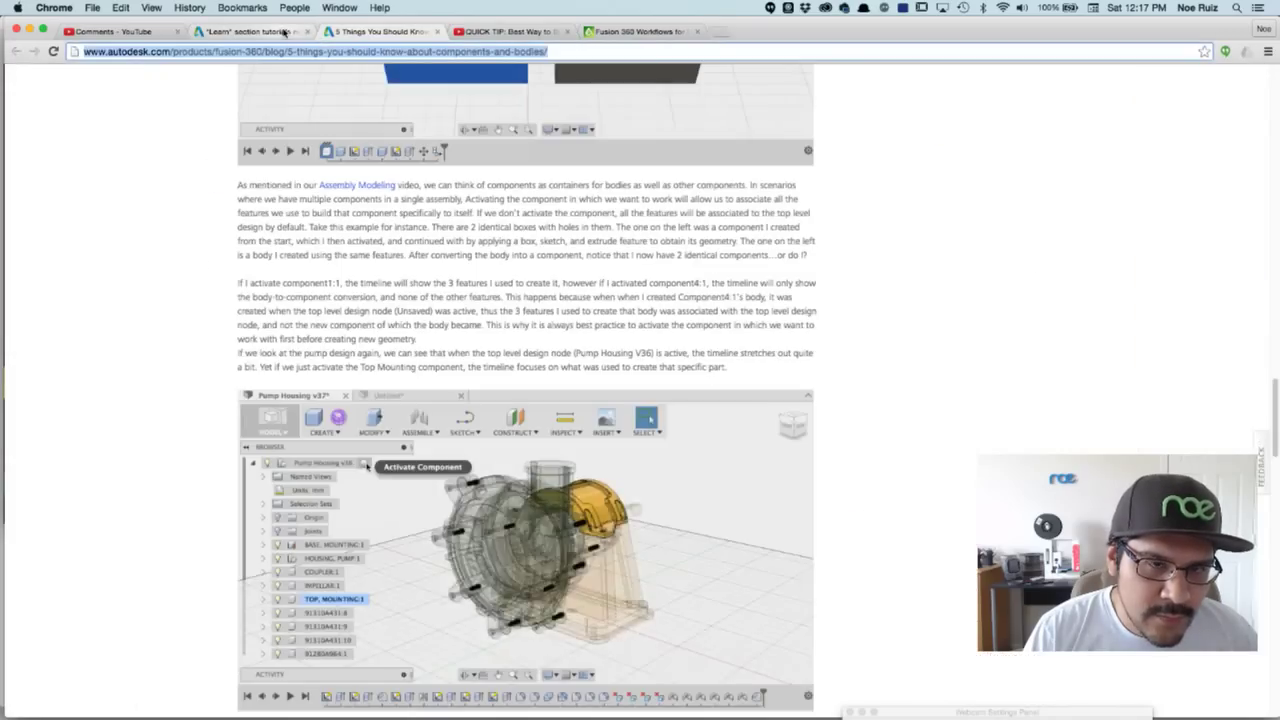
pyautogui.click(286, 31)
pyautogui.scroll(5, 337, 157)
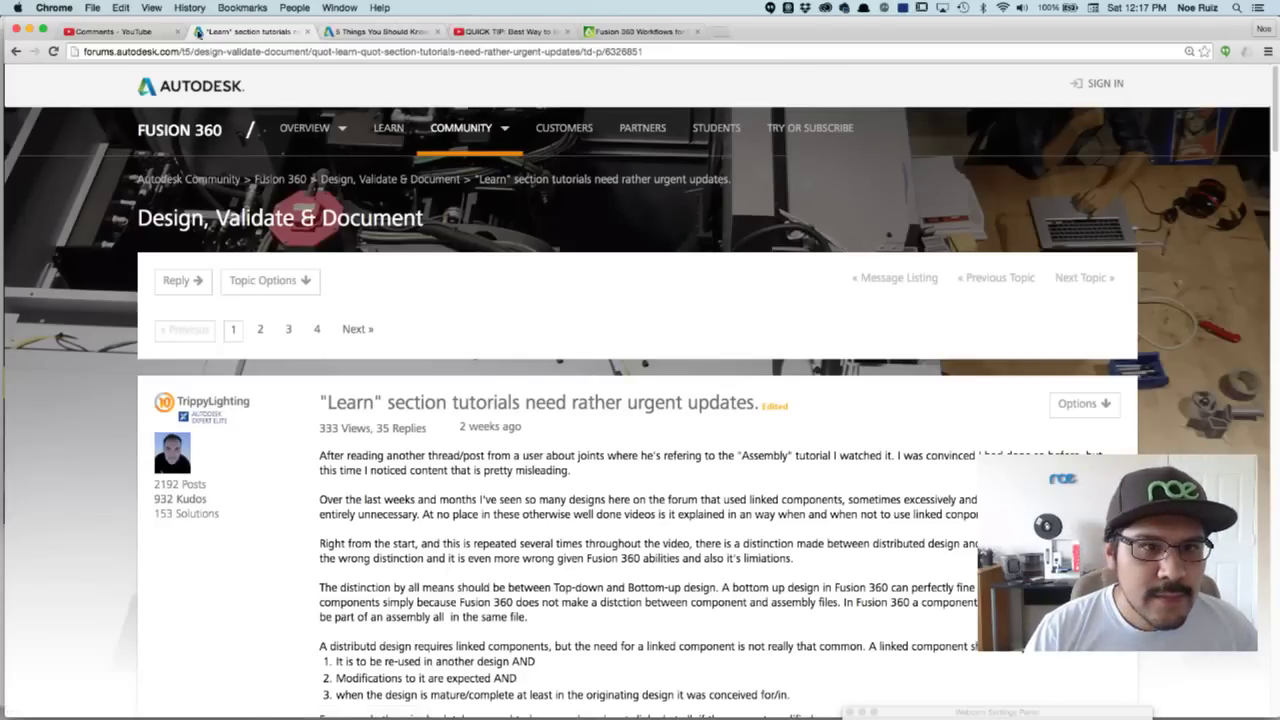
pyautogui.click(158, 32)
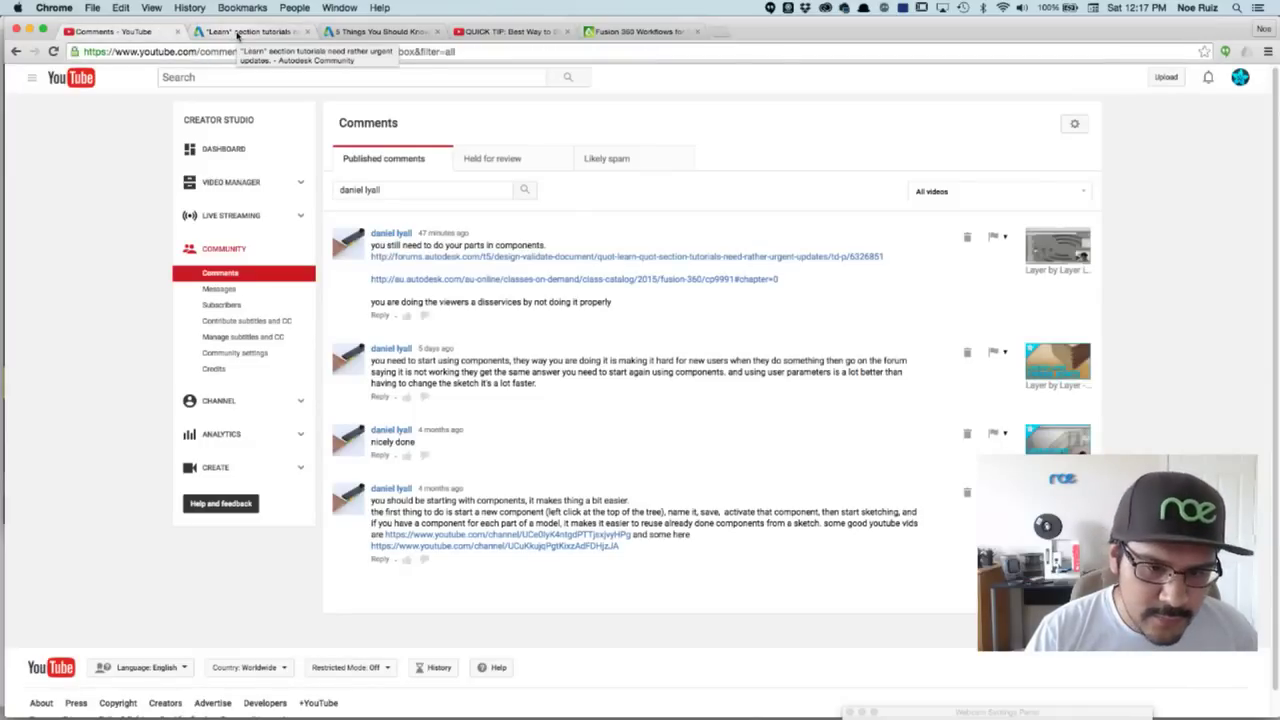
pyautogui.click(237, 34)
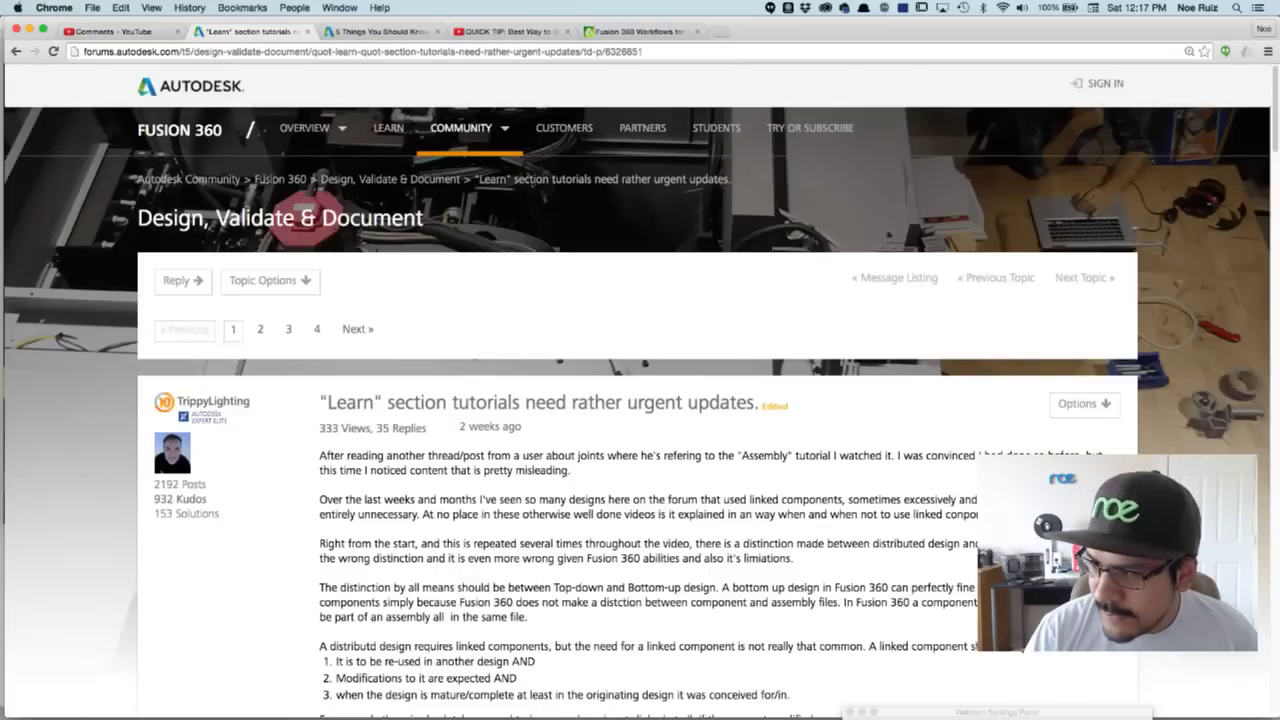